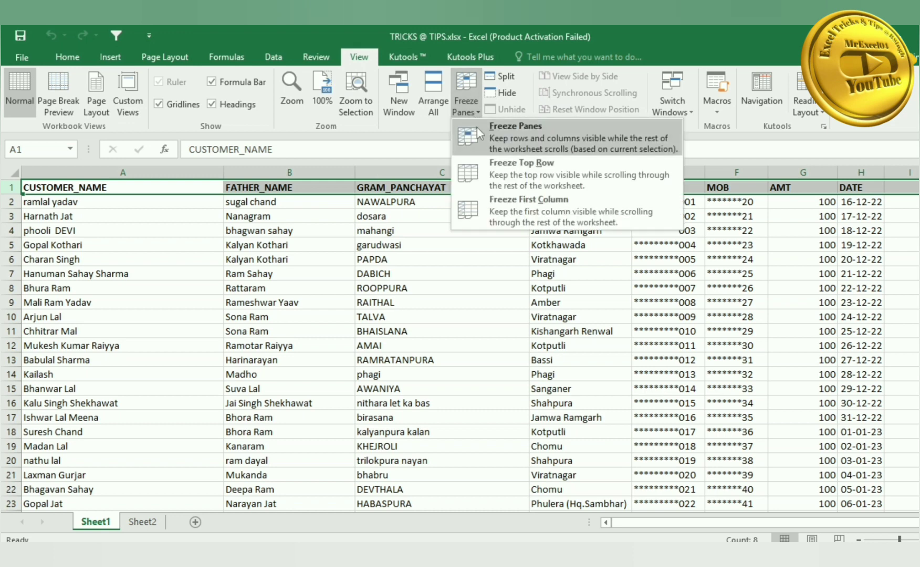
- Freeze the top header row and scroll to check that it stays visible
click(546, 173)
click(426, 242)
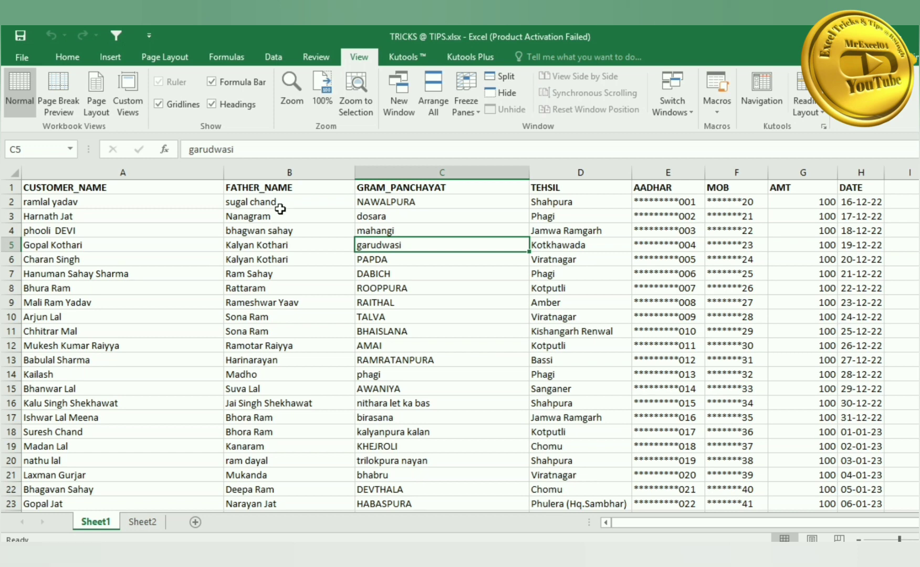
key(alt+w)
key(f)
key(r)
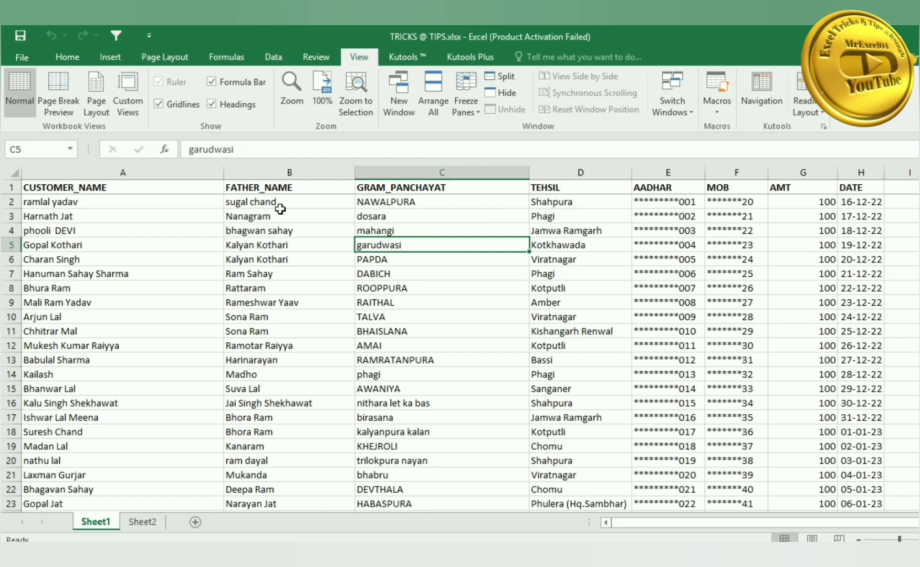
scroll(280, 209, down, 6)
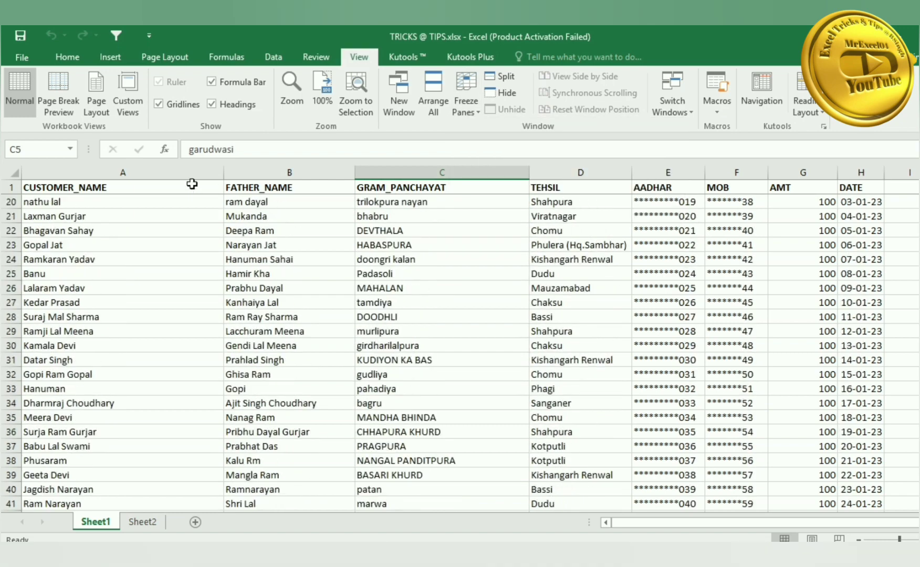
scroll(482, 199, down, 4)
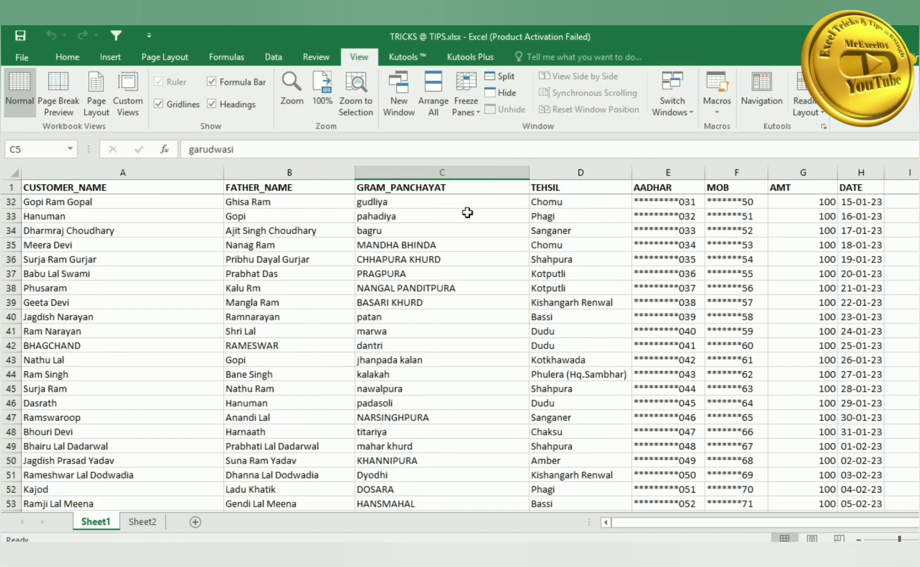
scroll(467, 213, up, 10)
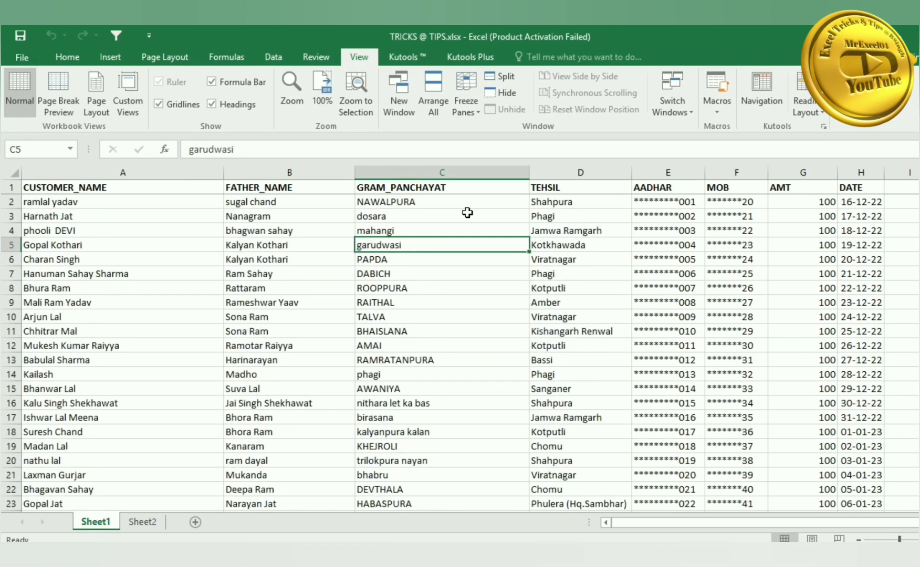
- Show the View ribbon's list of open workbook windows, then return to cell B11
click(157, 212)
click(82, 189)
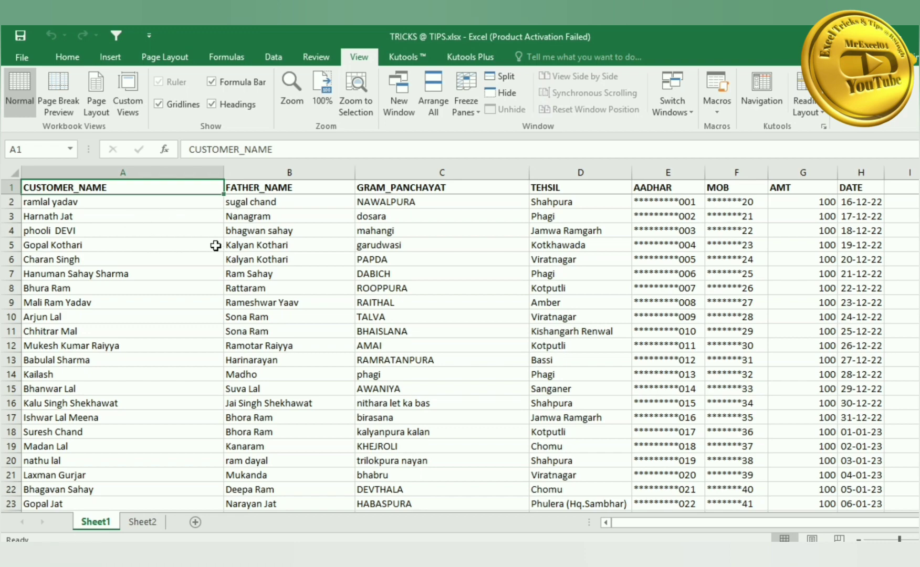
scroll(232, 241, down, 5)
scroll(231, 241, up, 5)
key(alt+w)
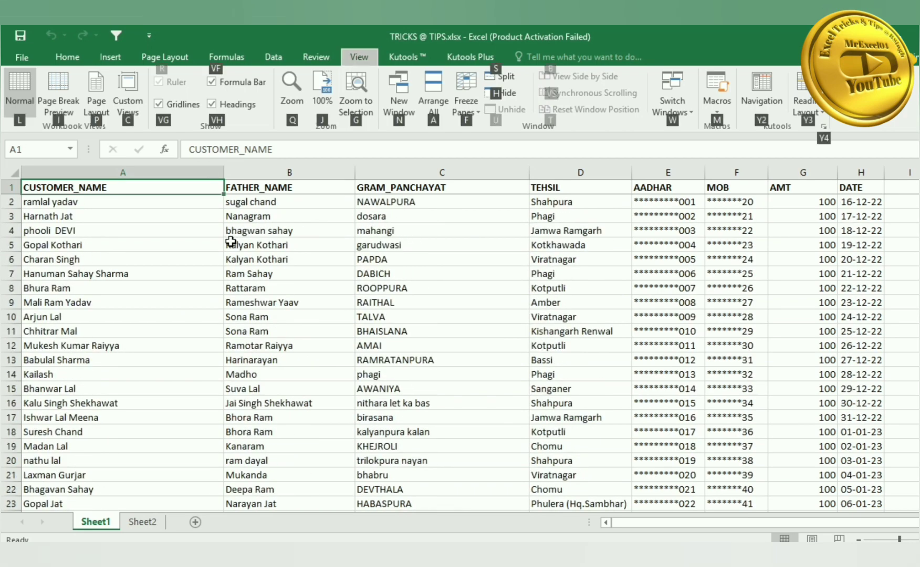
key(w)
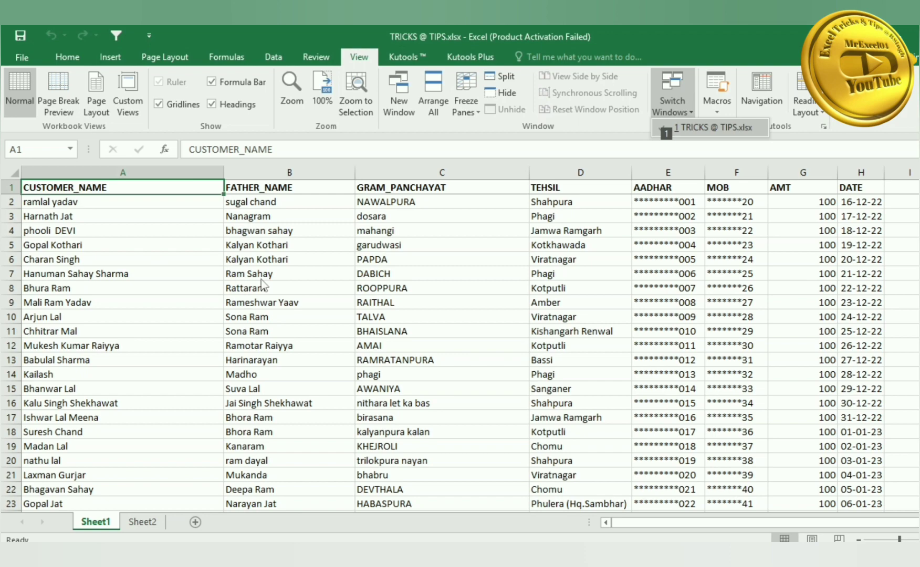
scroll(261, 279, down, 6)
scroll(262, 279, up, 5)
click(263, 282)
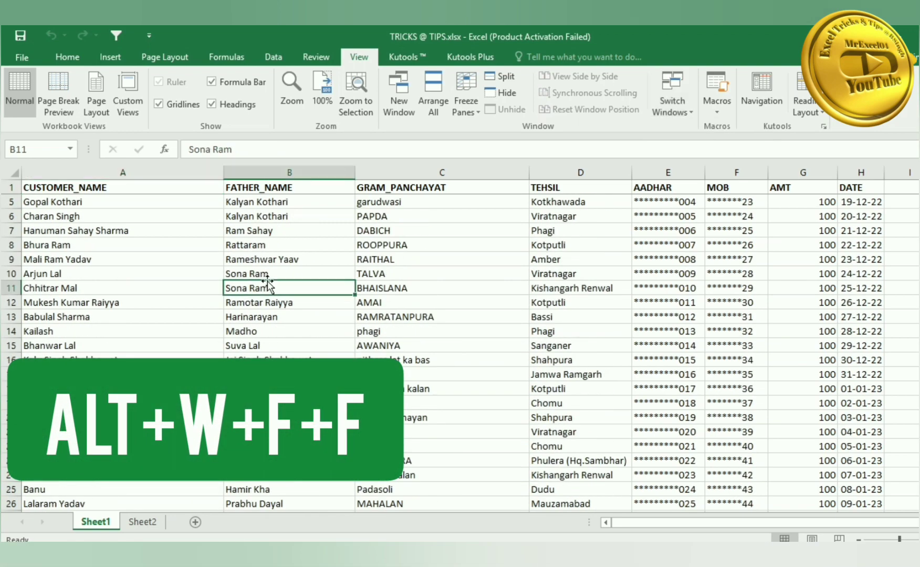
- Unfreeze the header row and scroll to confirm it no longer stays fixed
scroll(265, 282, down, 5)
scroll(268, 283, up, 6)
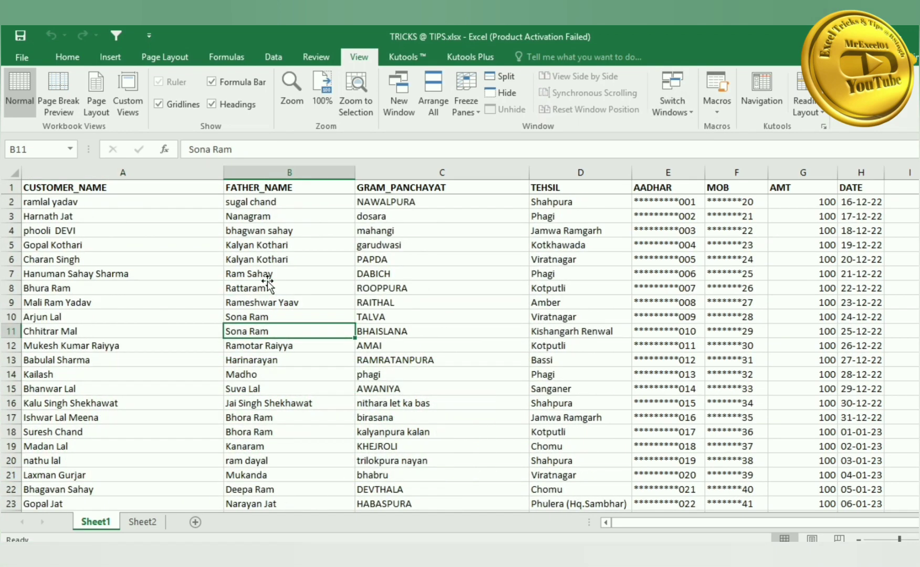
key(alt+w)
key(f)
key(f)
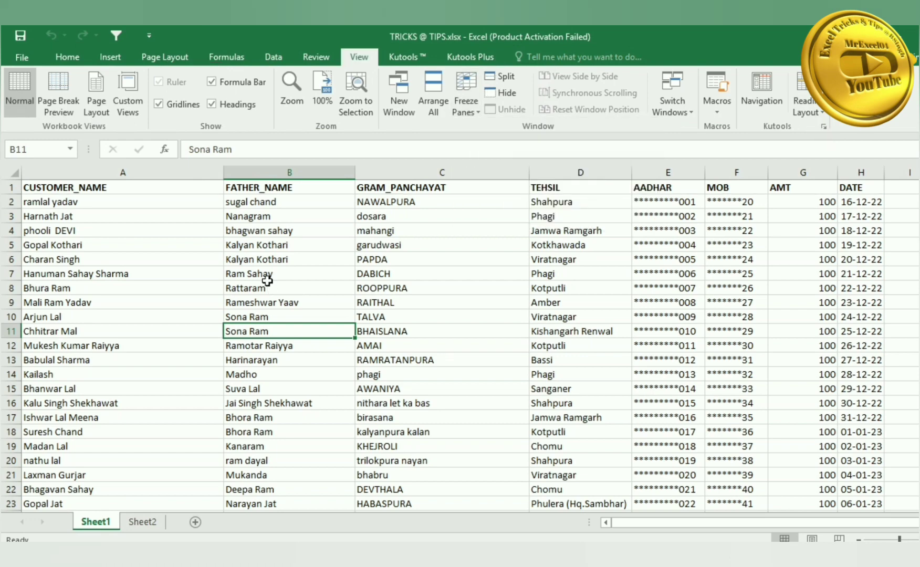
scroll(257, 283, down, 4)
scroll(251, 286, up, 4)
scroll(817, 193, down, 4)
scroll(725, 227, up, 4)
- Copy the A1:B16 names onto a new Sheet4 and AutoFit both columns
drag(118, 187, 340, 403)
key(ctrl+c)
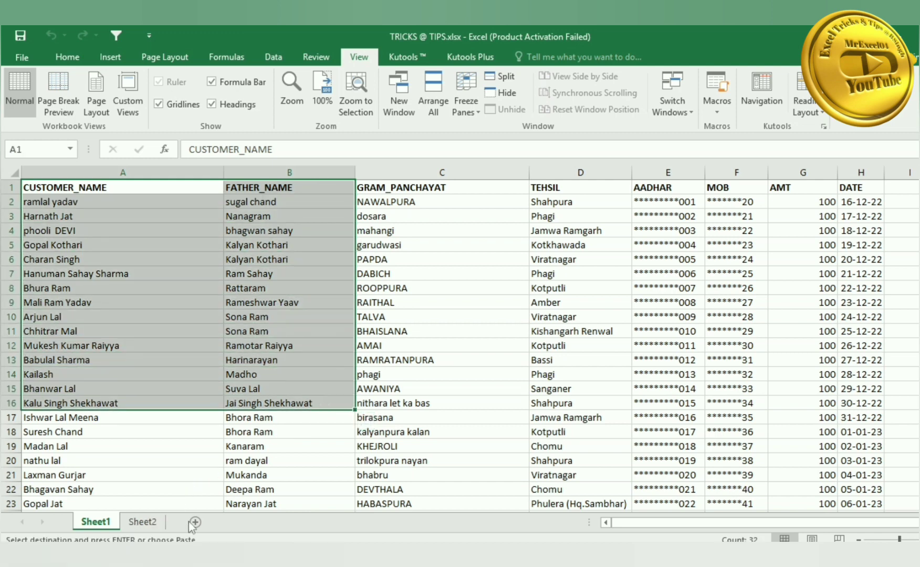
click(195, 521)
key(ctrl+v)
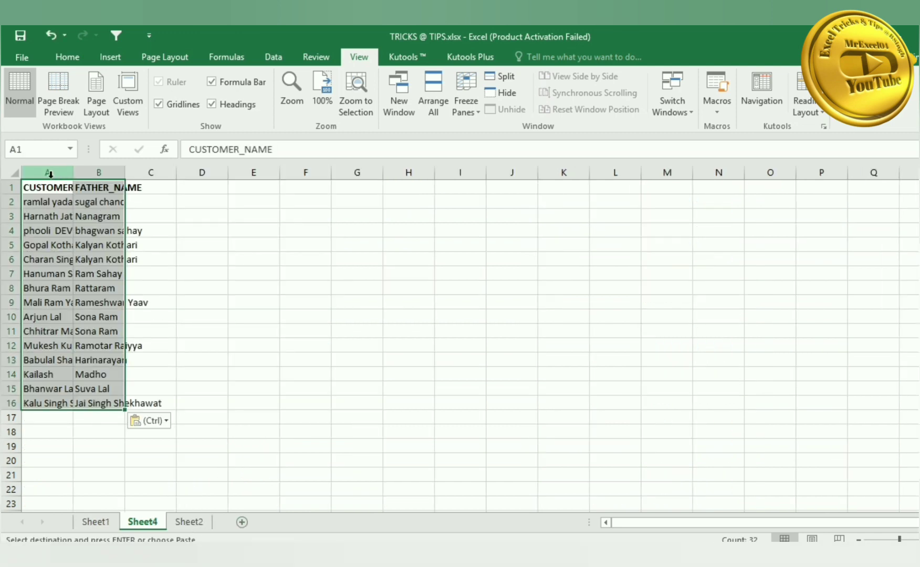
click(15, 172)
double_click(72, 172)
click(113, 199)
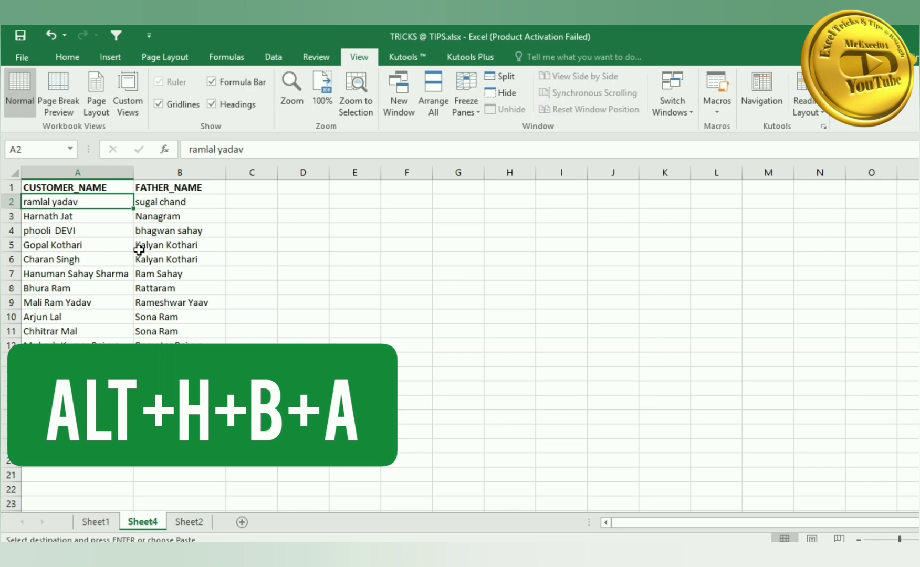
- Try All Borders with Alt+H, B, A, then select the A1:B16 name table
key(alt+h)
key(b)
key(a)
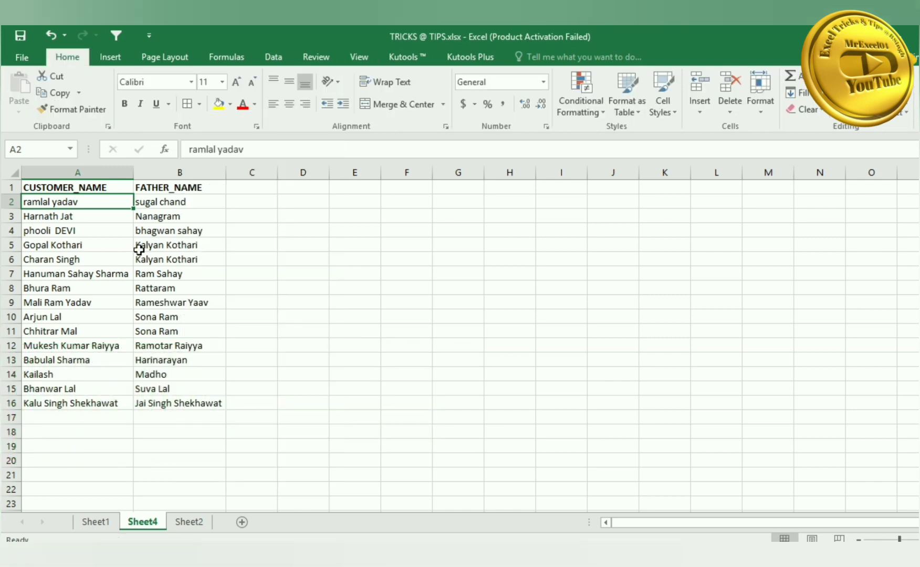
click(138, 249)
click(91, 187)
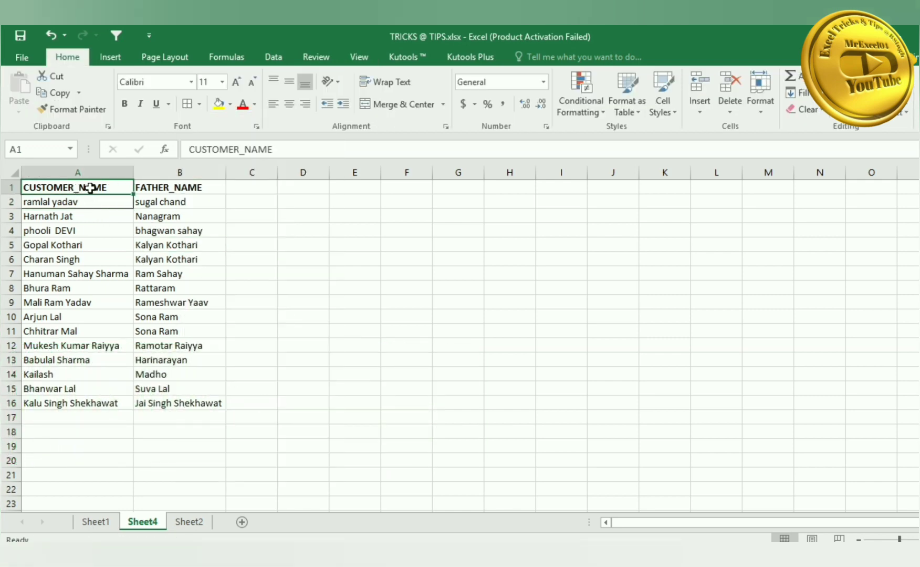
drag(91, 187, 185, 402)
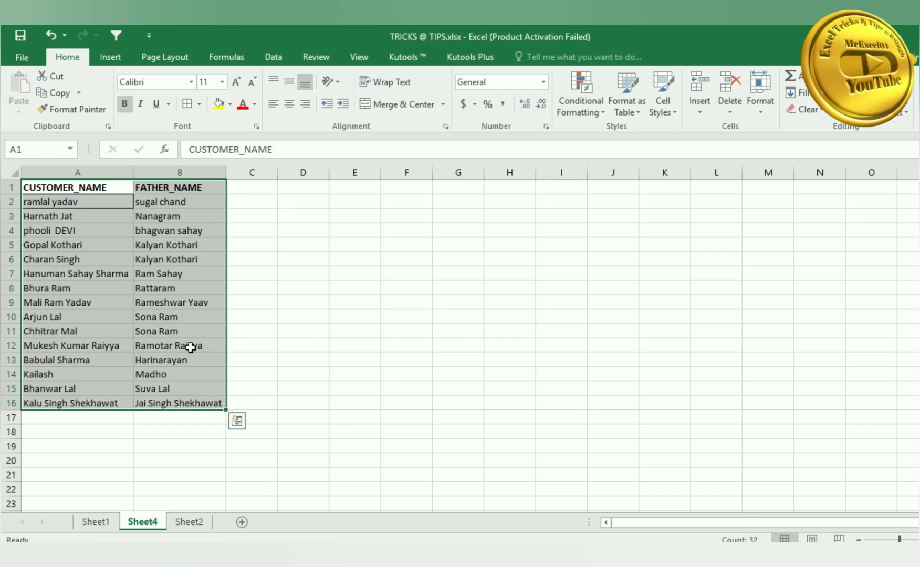
click(104, 243)
- Reselect A1:B16 and apply All Borders to every cell
click(95, 203)
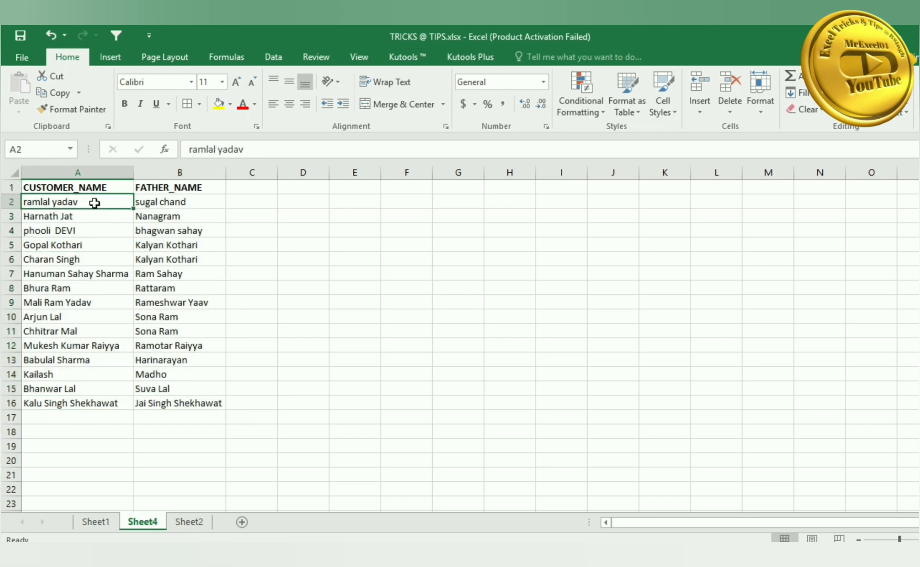
drag(90, 186, 193, 404)
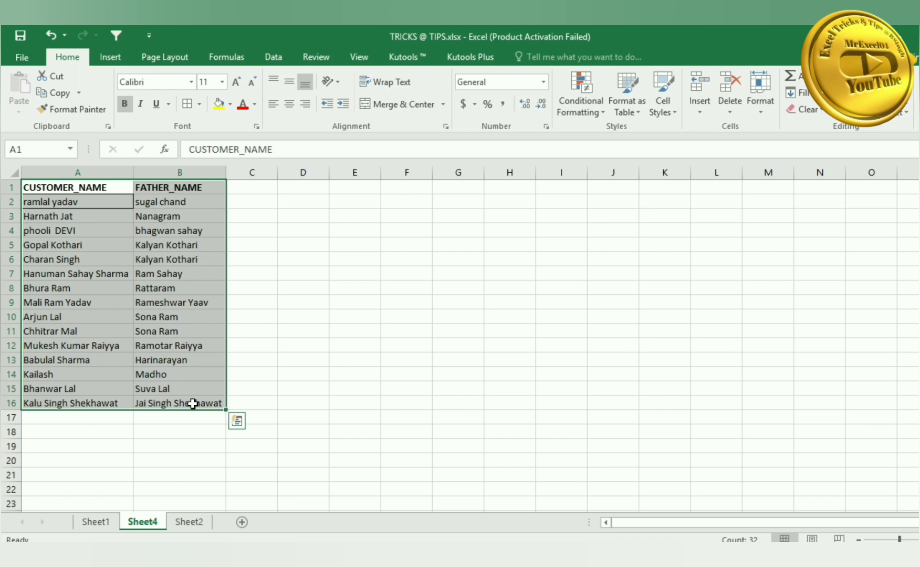
key(alt+h)
key(b)
key(a)
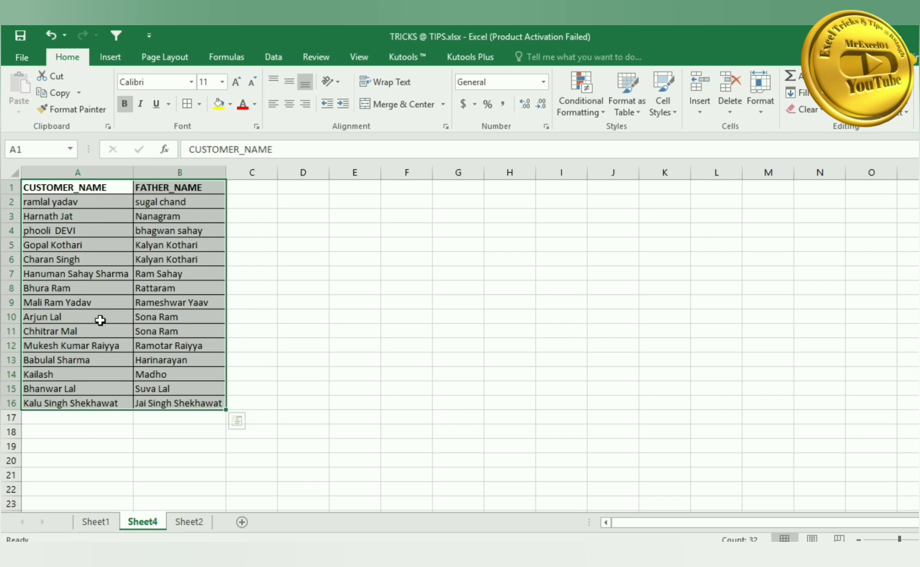
click(313, 291)
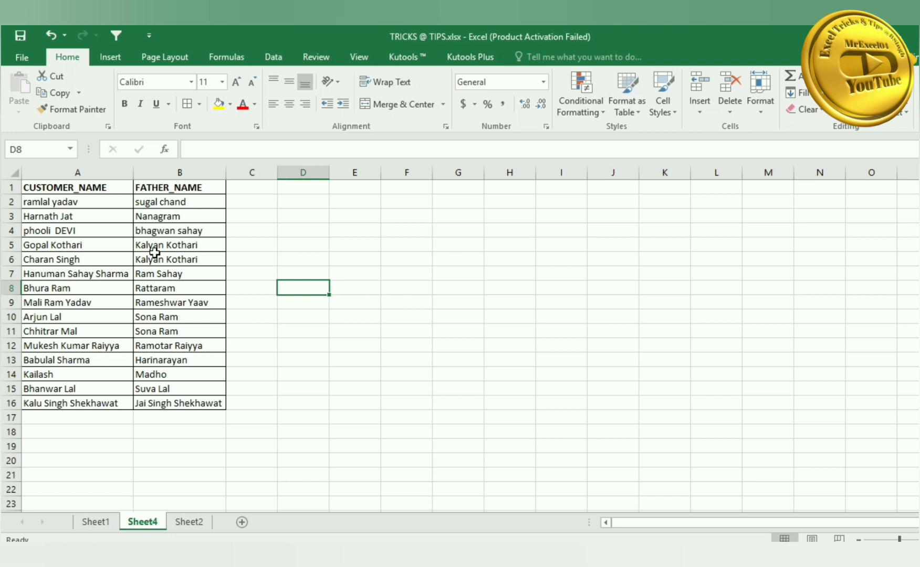
- Insert a blank row above the CUSTOMER_NAME and FATHER_NAME headings
click(11, 187)
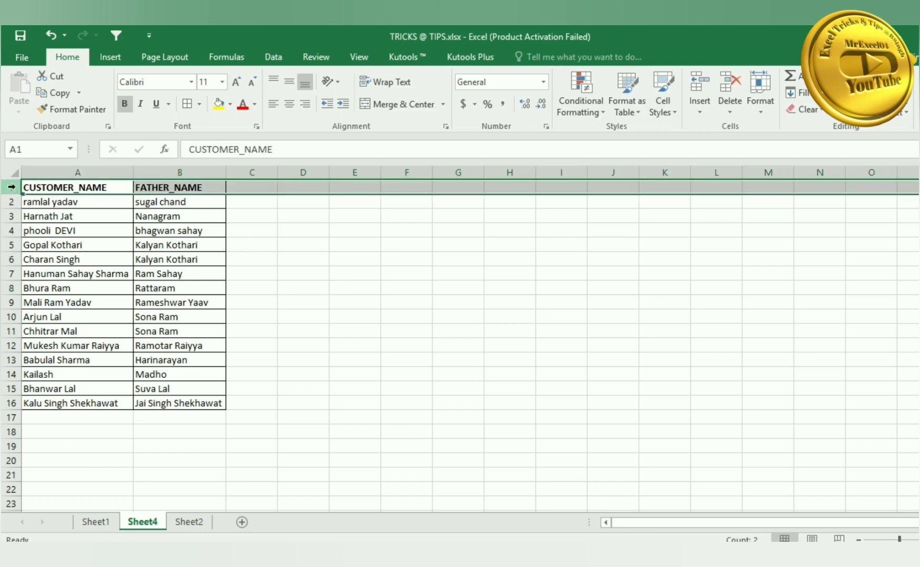
key(ctrl+shift+plus)
click(98, 231)
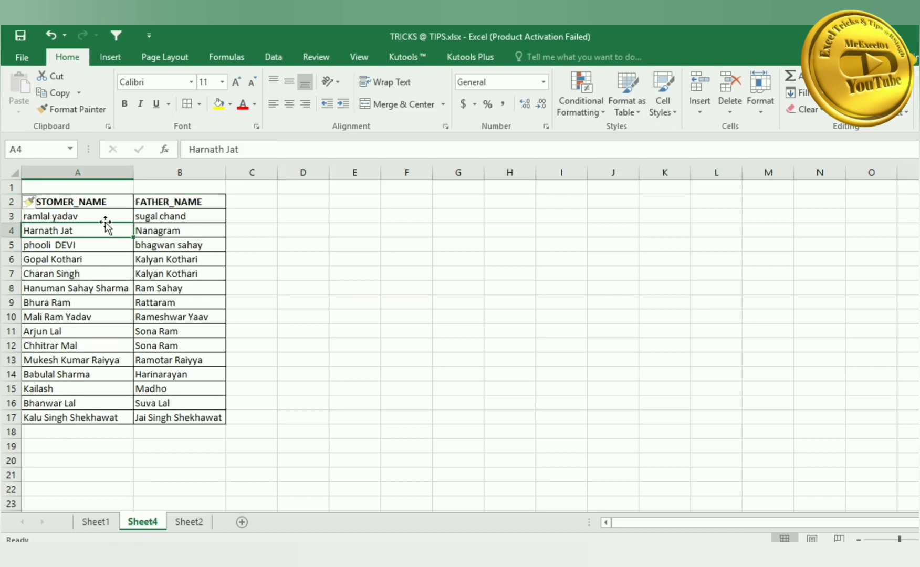
- Merge the new A1 and B1 into one cell using Merge Across
drag(103, 187, 158, 189)
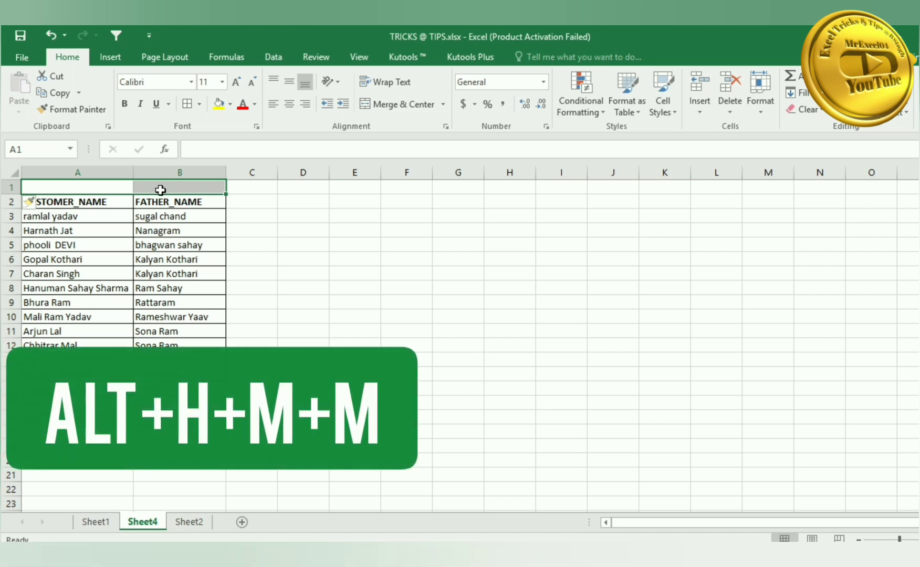
key(alt+h)
key(m)
key(m)
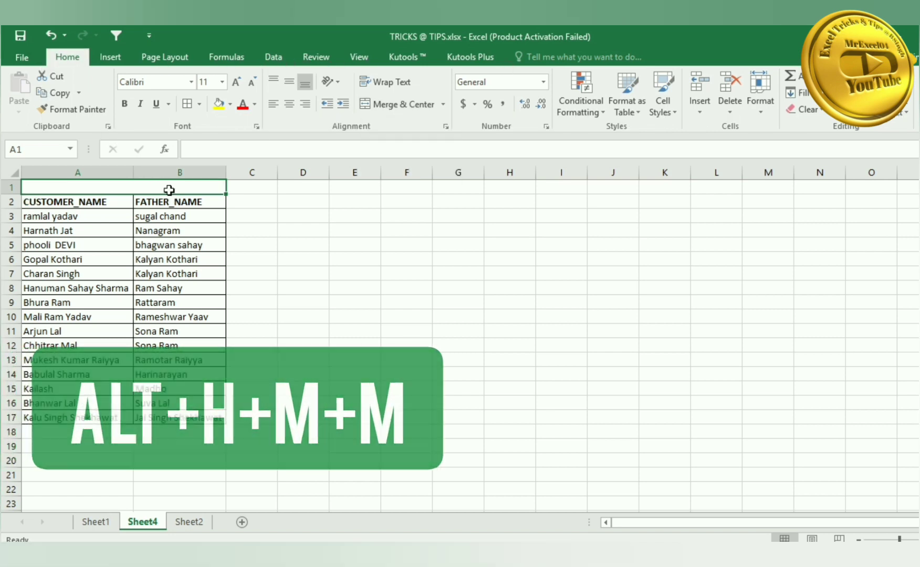
click(180, 257)
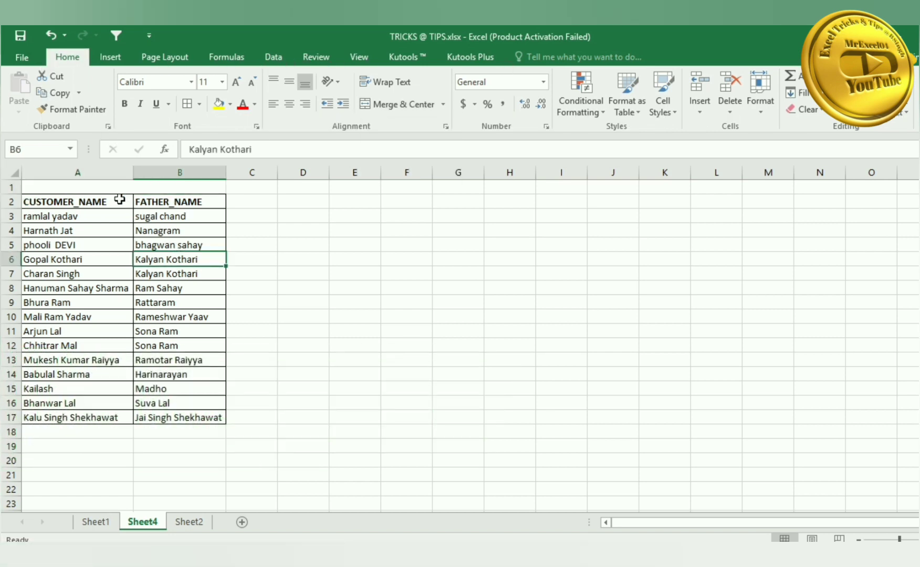
click(163, 189)
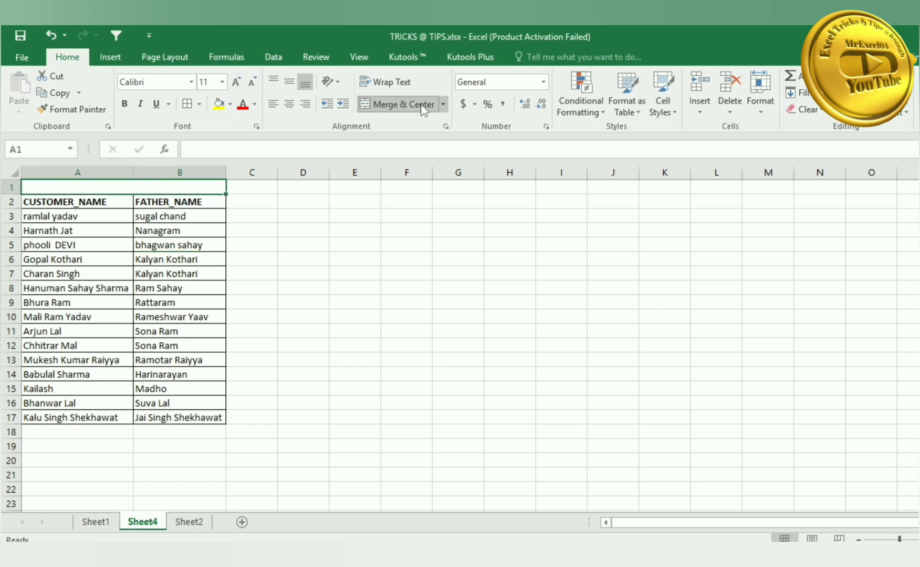
click(443, 104)
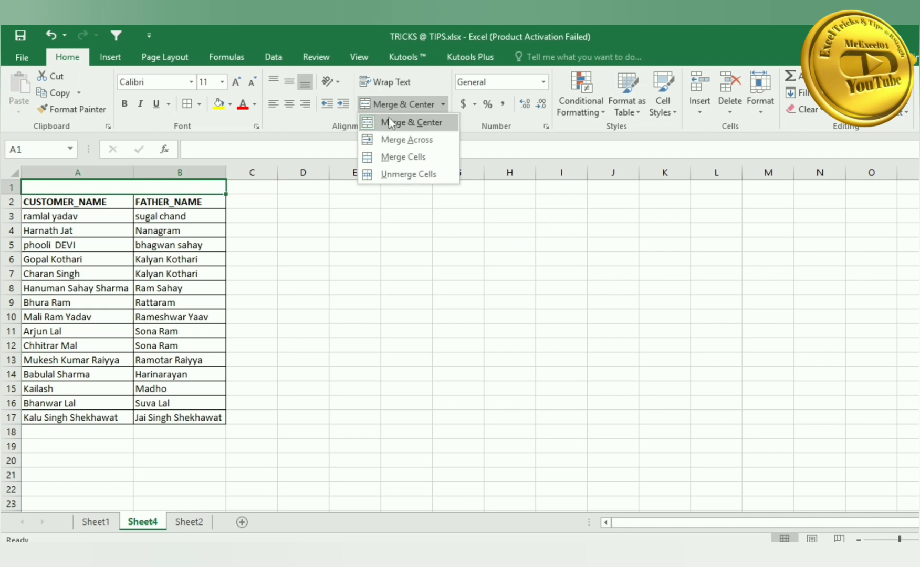
click(423, 140)
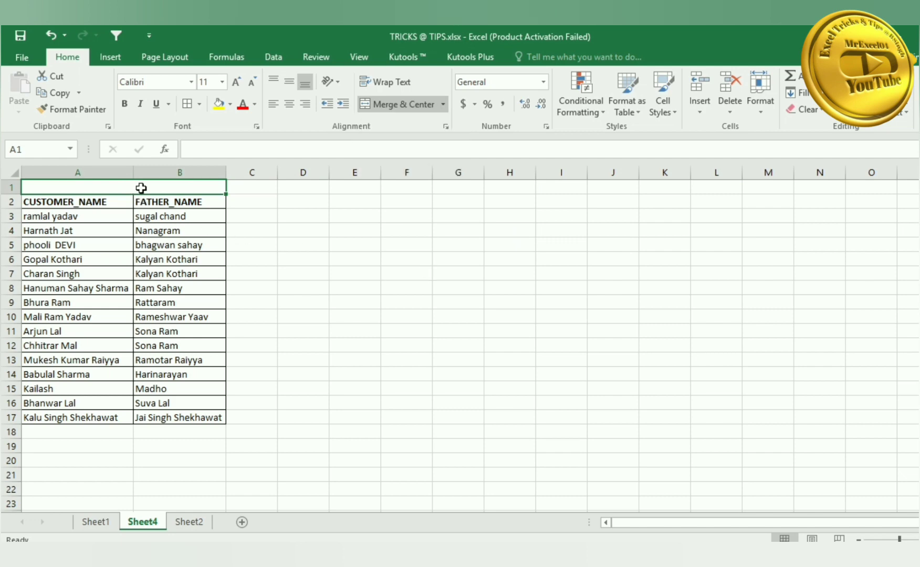
- Enter the title CUSTOMER DETAILS in merged A1:B1 and centre it
text(CU)
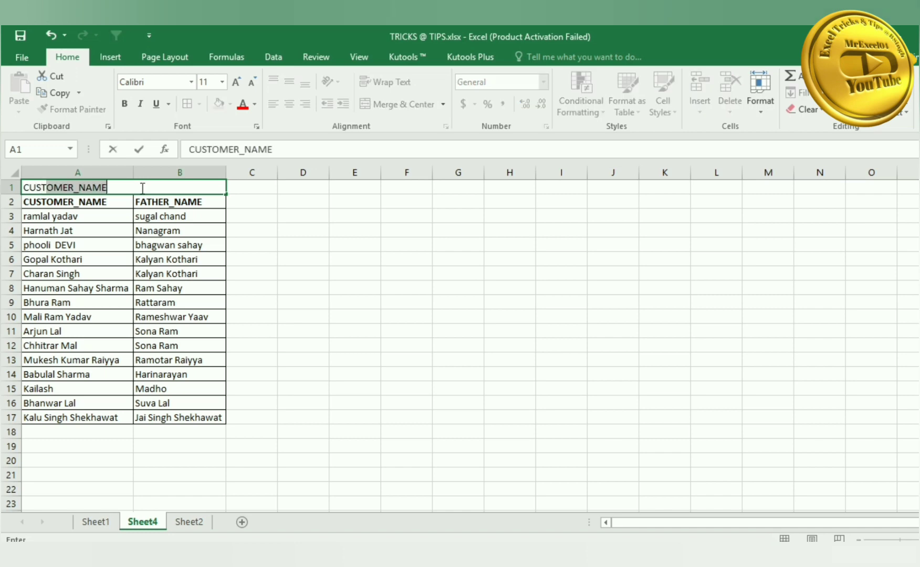
text(STOMER DE)
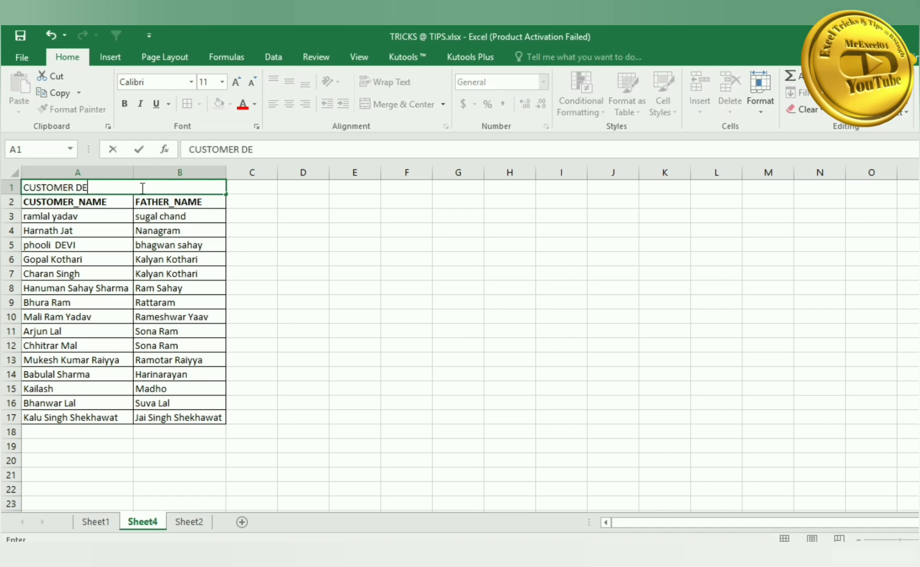
text(TAILS)
key(Return)
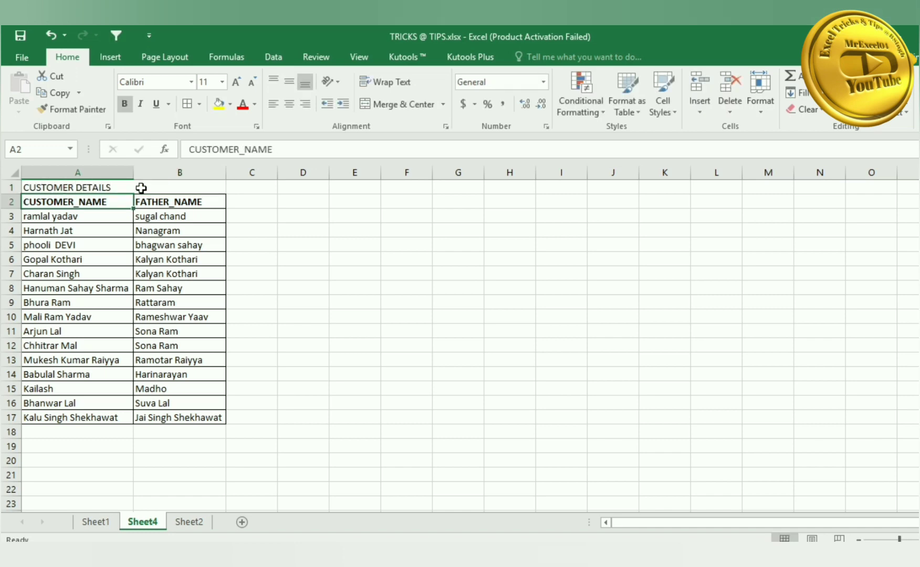
click(141, 187)
click(290, 105)
click(252, 245)
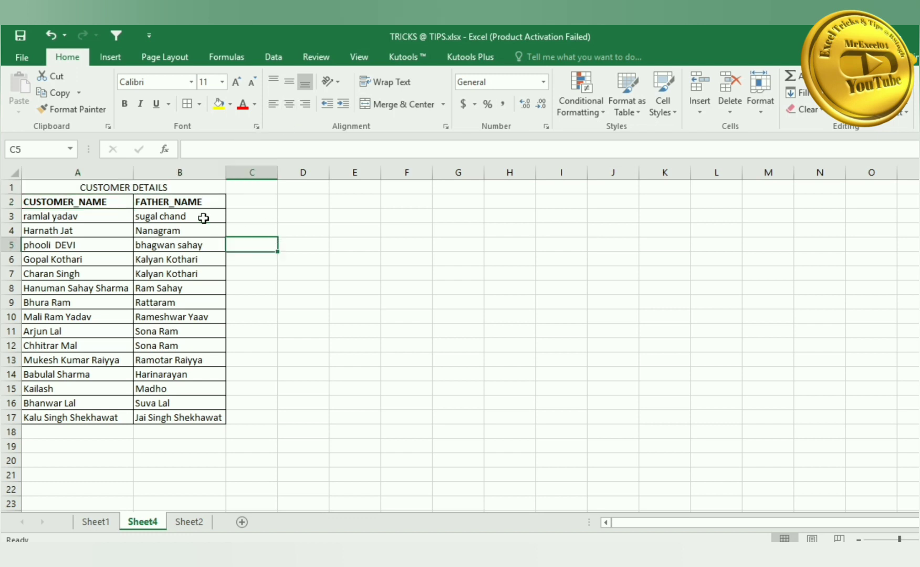
click(148, 190)
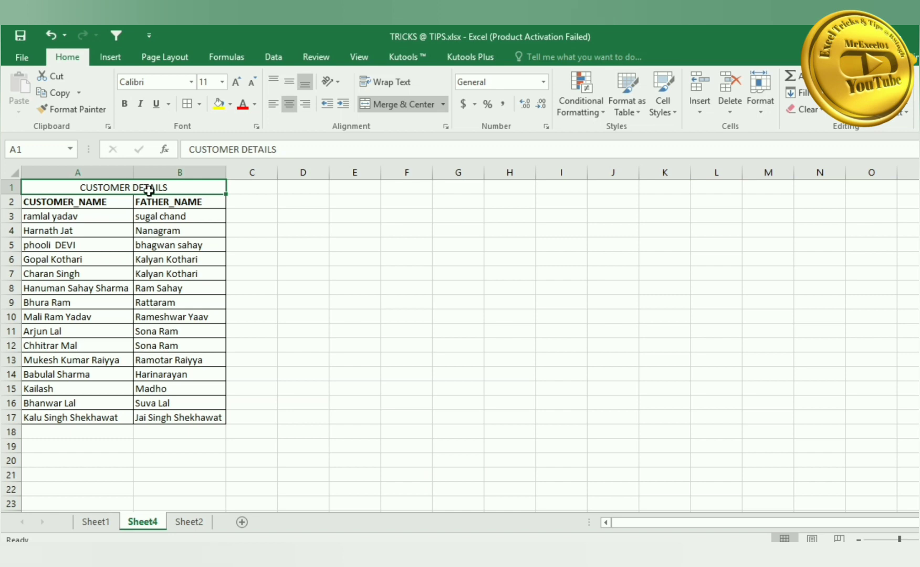
- Unmerge A1:B1 and confirm the title stays in A1 while B1 is empty
key(alt)
key(h)
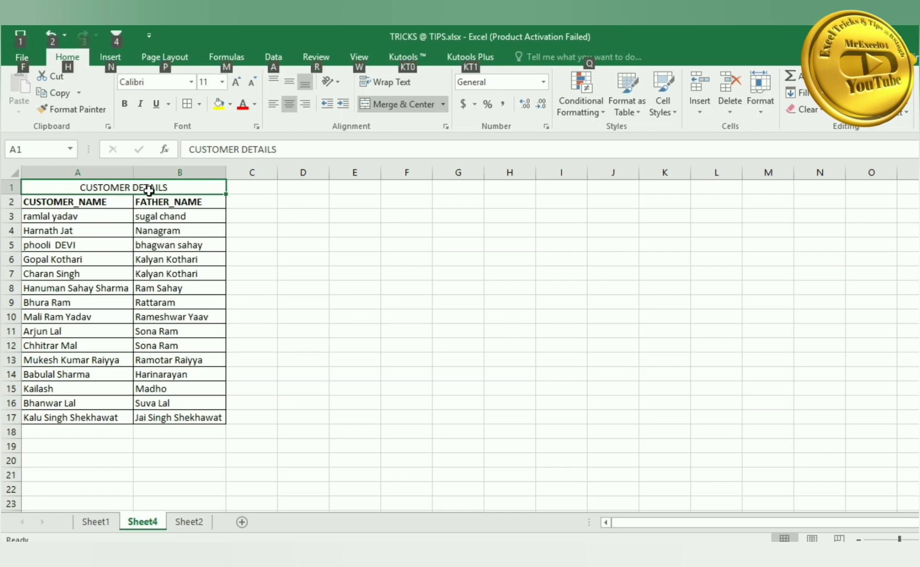
key(m)
key(u)
click(152, 197)
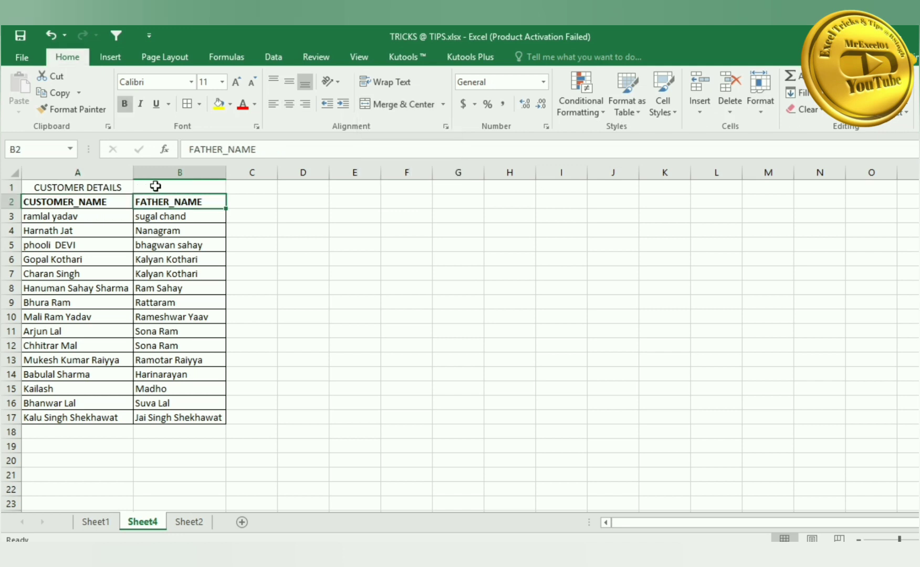
drag(107, 186, 152, 187)
click(152, 189)
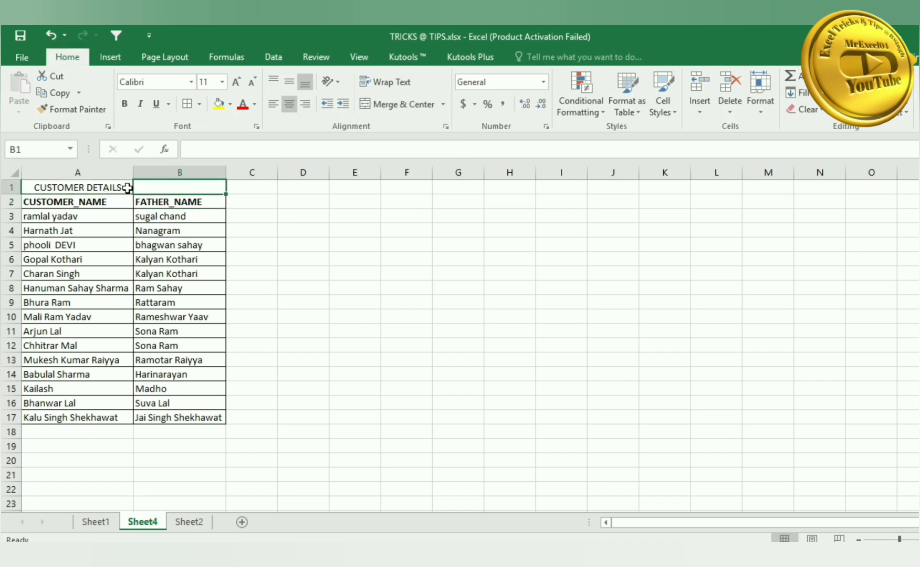
click(123, 188)
click(151, 188)
click(120, 186)
click(154, 187)
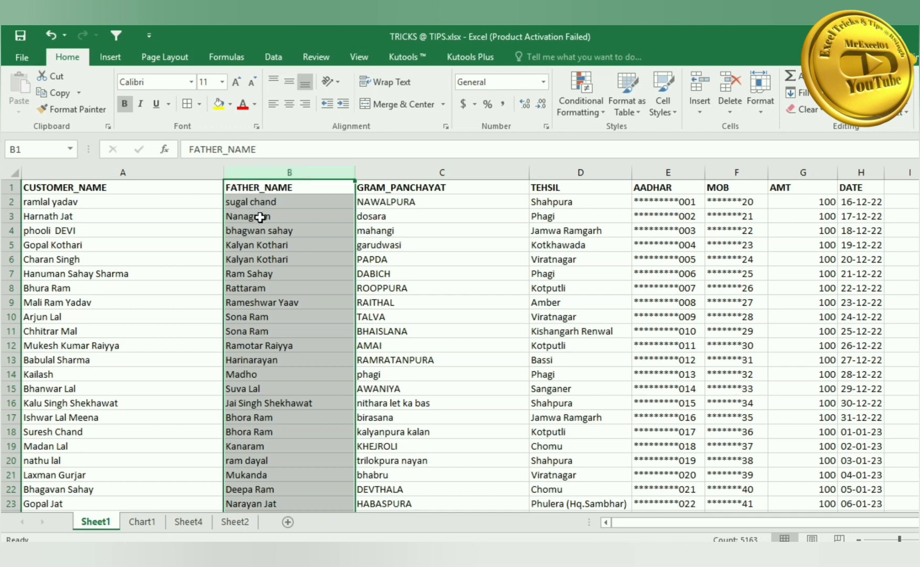
- Insert column B before FATHER_NAME, type RAMLAL in B2 and Flash Fill the capitalised first names
key(ctrl+shift+plus)
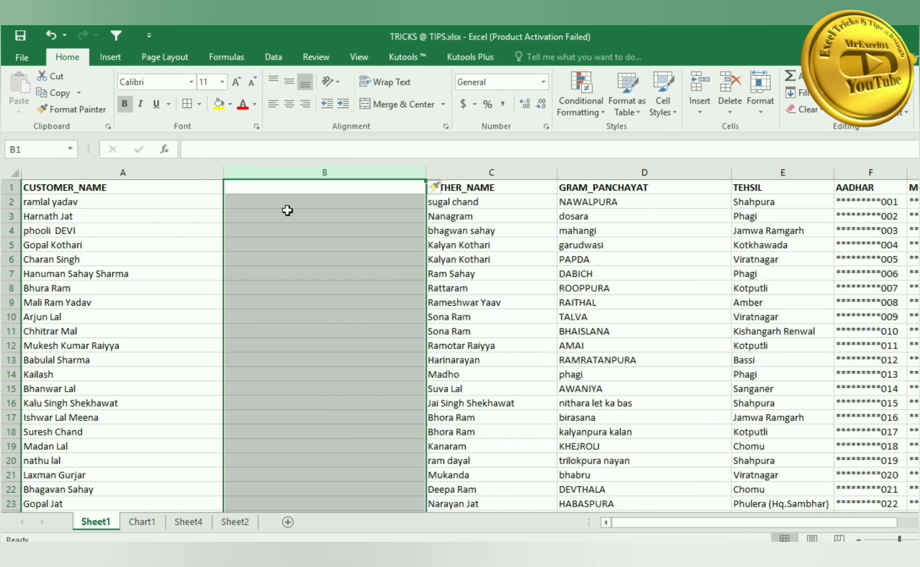
click(287, 213)
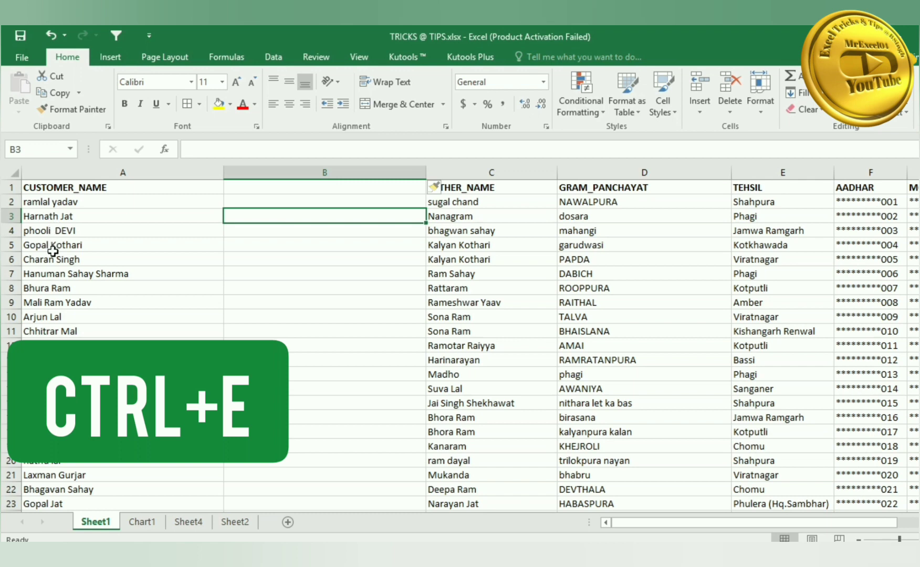
click(276, 202)
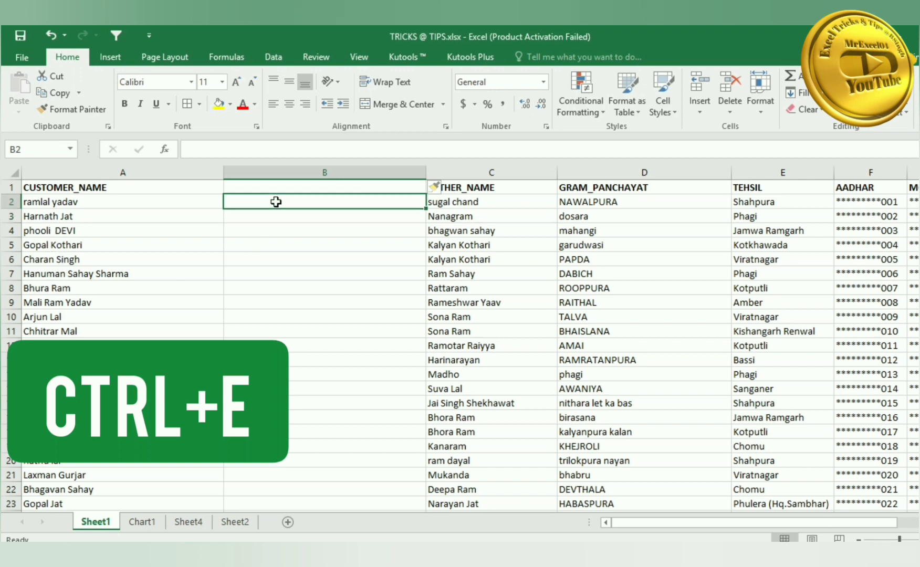
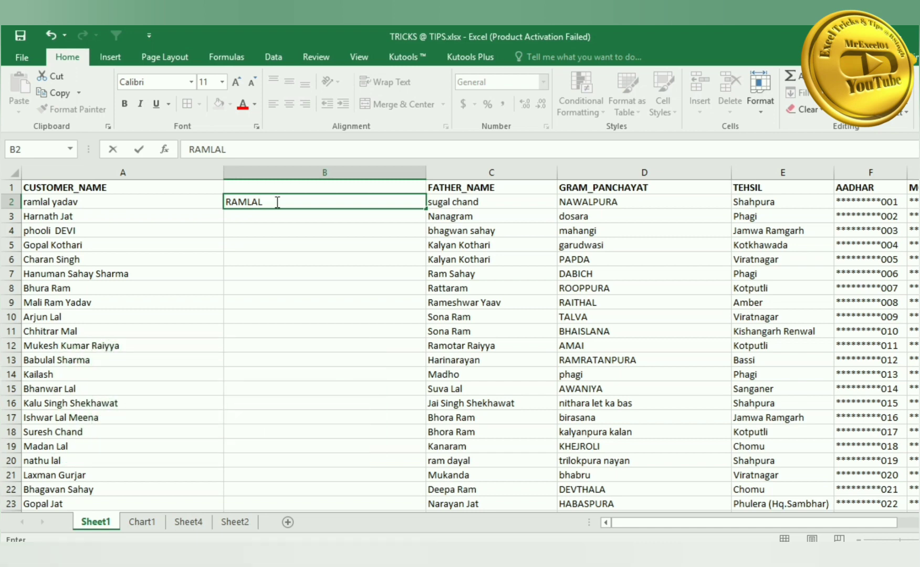
key(Return)
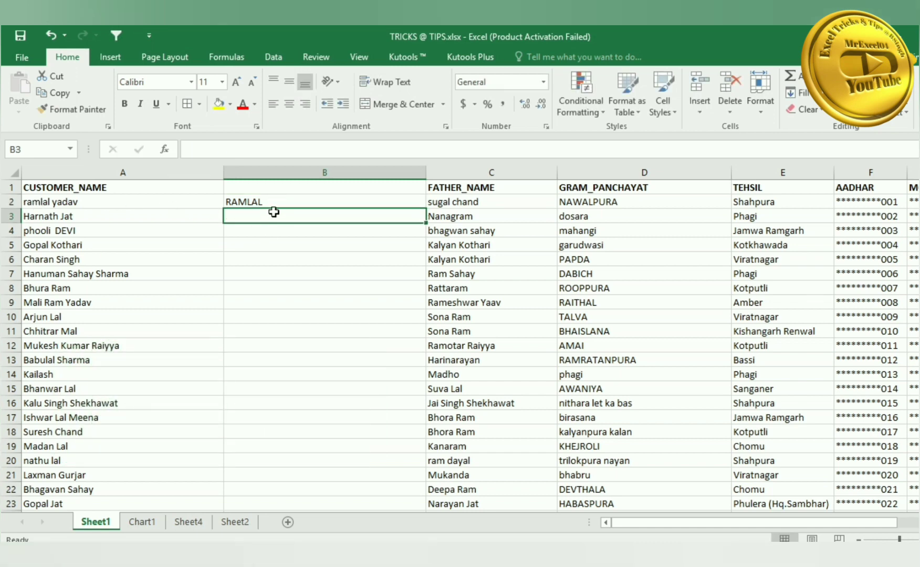
key(ctrl+e)
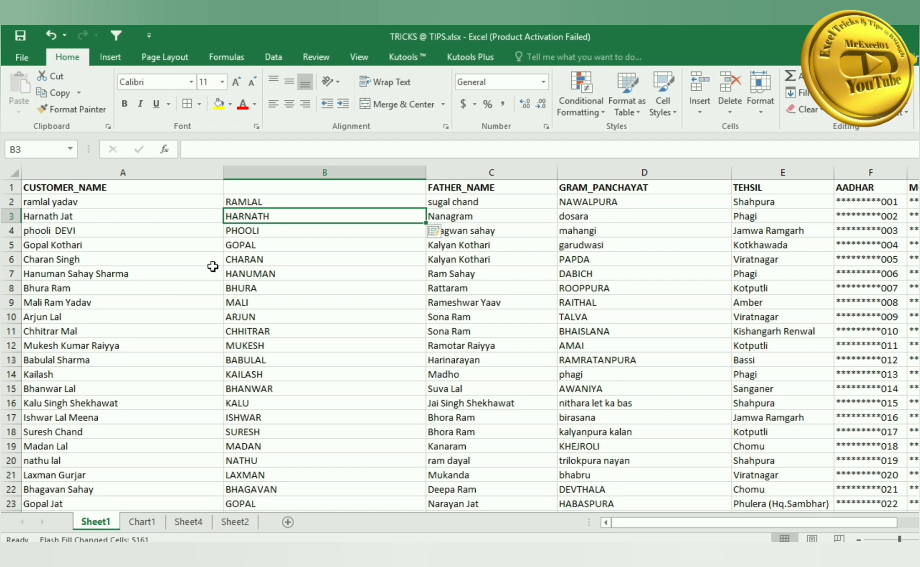
scroll(280, 294, down, 3)
scroll(279, 299, down, 4)
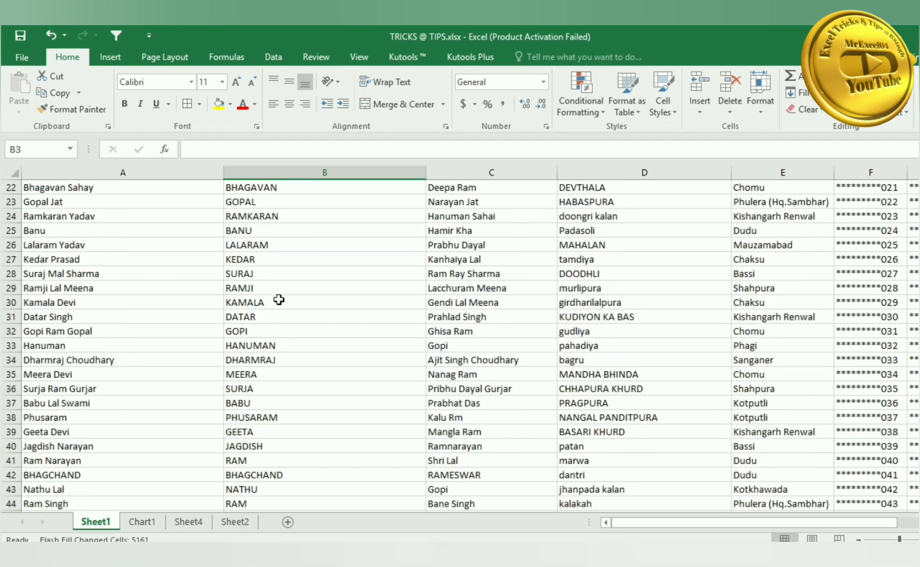
scroll(279, 300, up, 7)
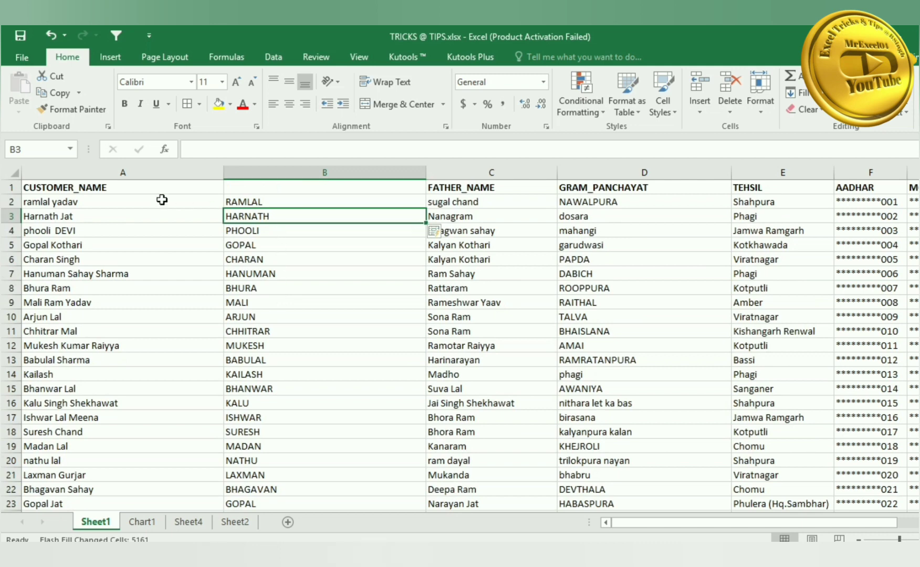
click(121, 171)
- Insert a blank column A, enter YADAV in A2 and Flash Fill the surnames
key(ctrl+shift+plus)
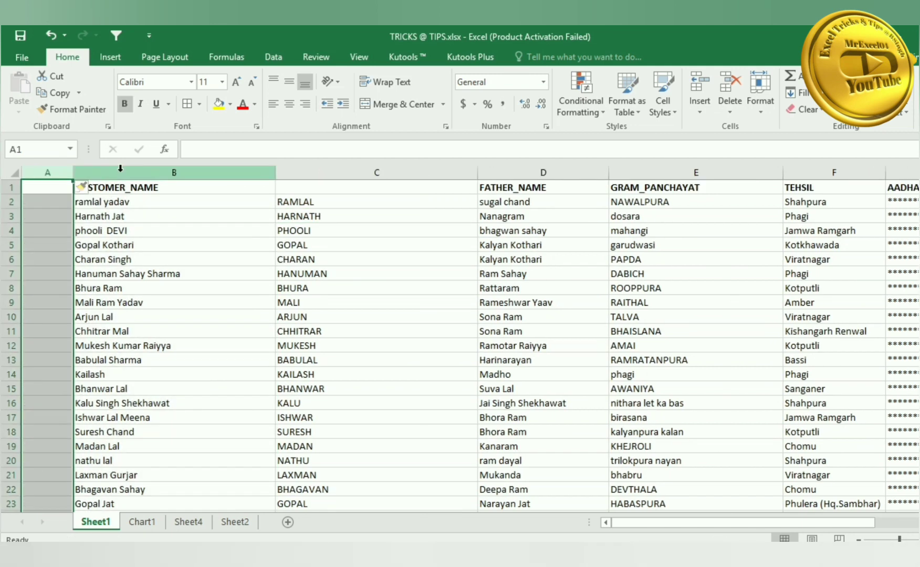
click(41, 202)
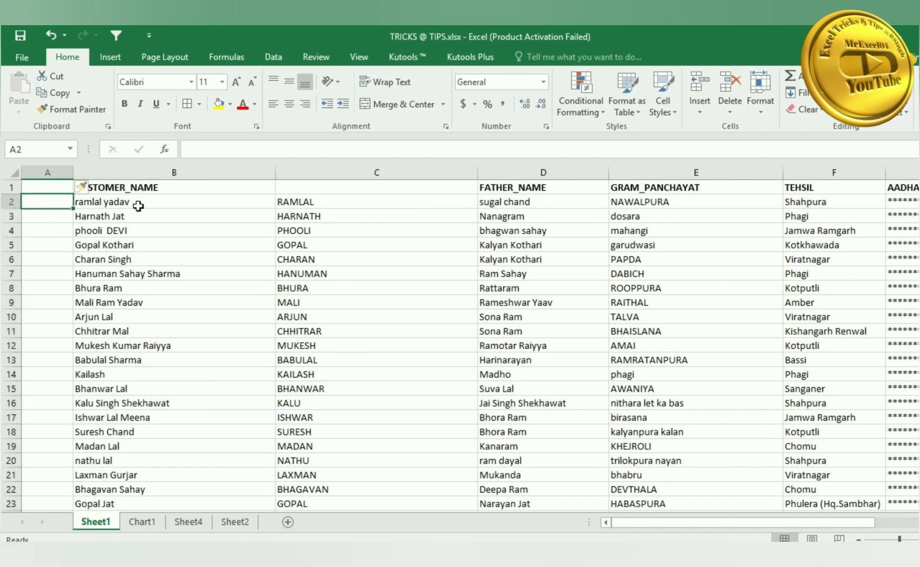
text(YADAV)
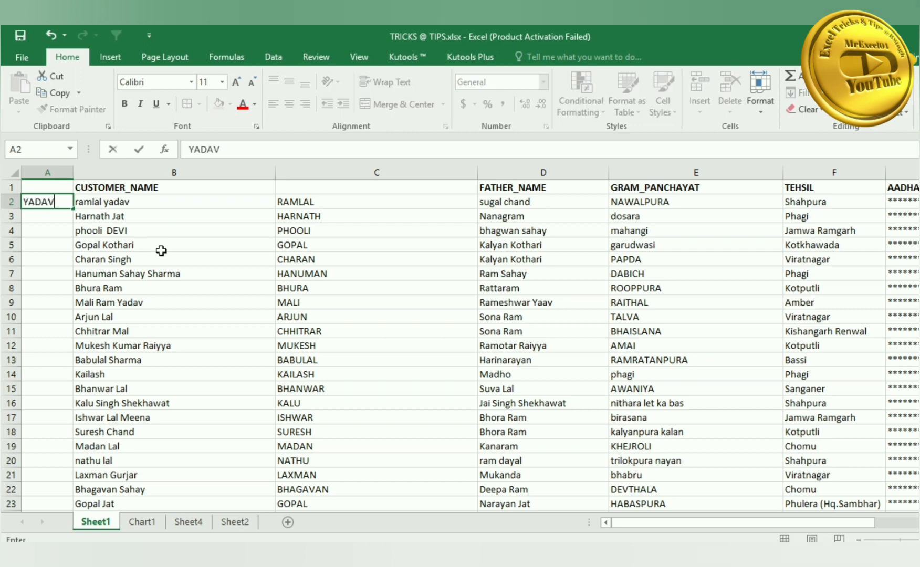
key(Return)
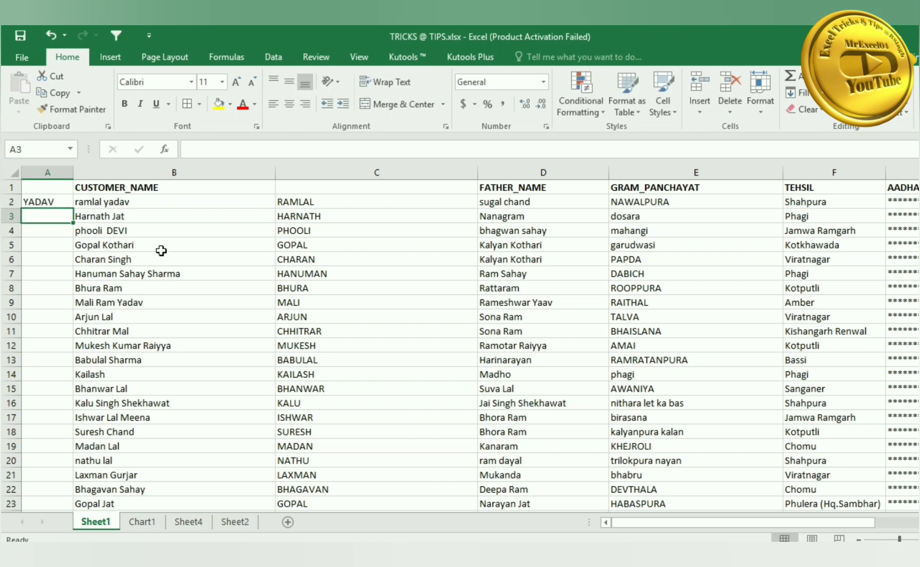
key(ctrl+e)
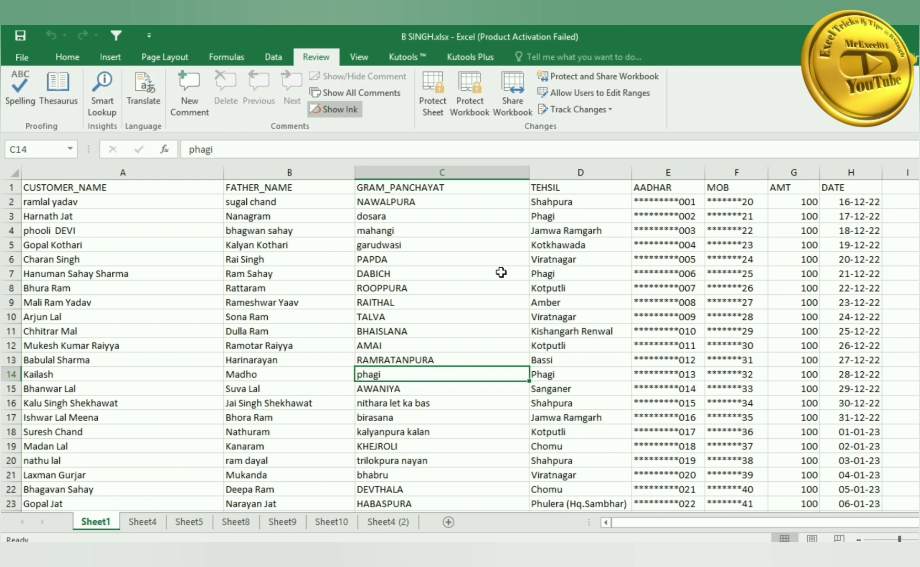
click(461, 173)
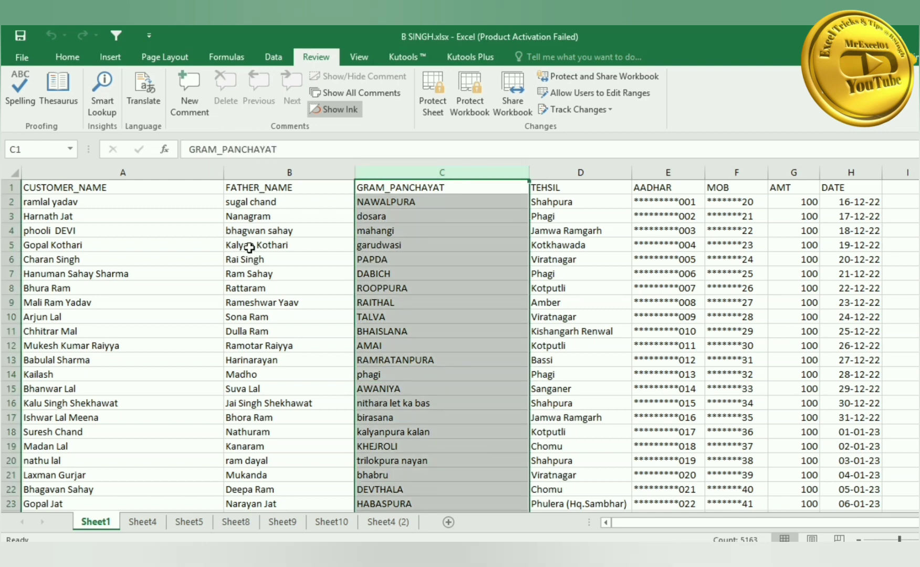
right_click(399, 174)
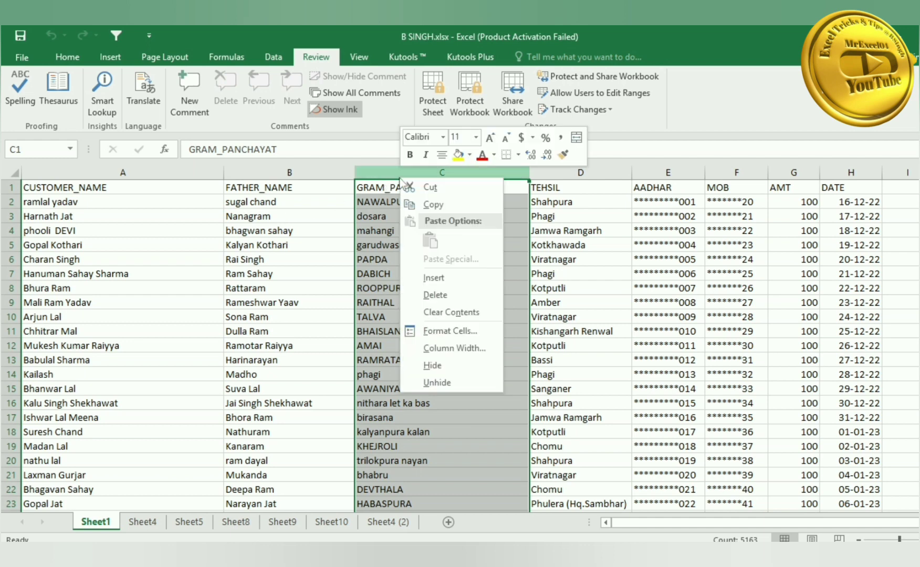
click(440, 278)
click(426, 272)
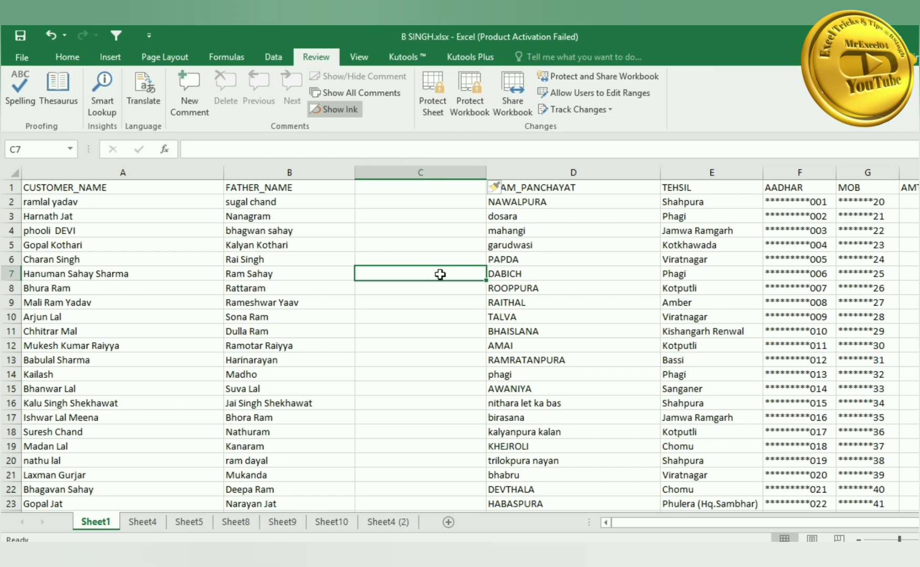
key(ctrl+z)
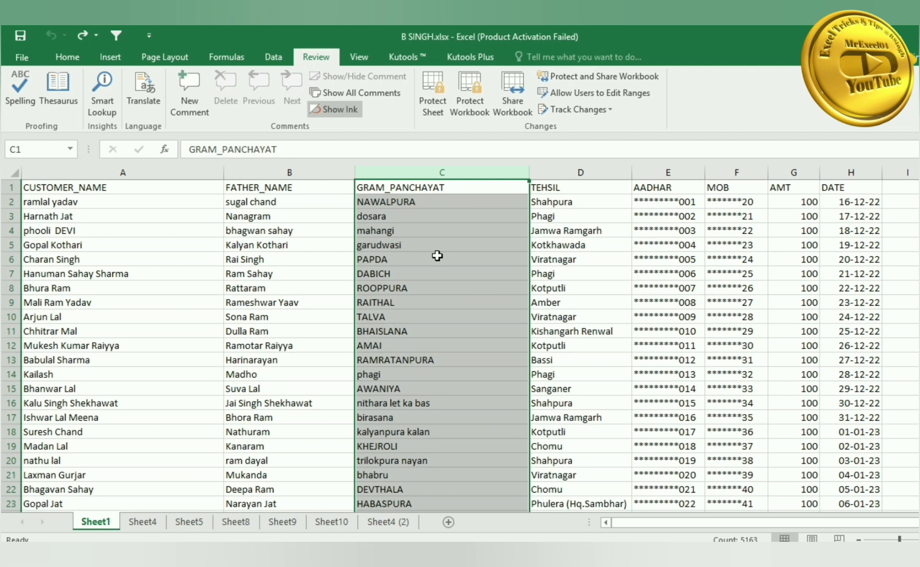
key(ctrl+y)
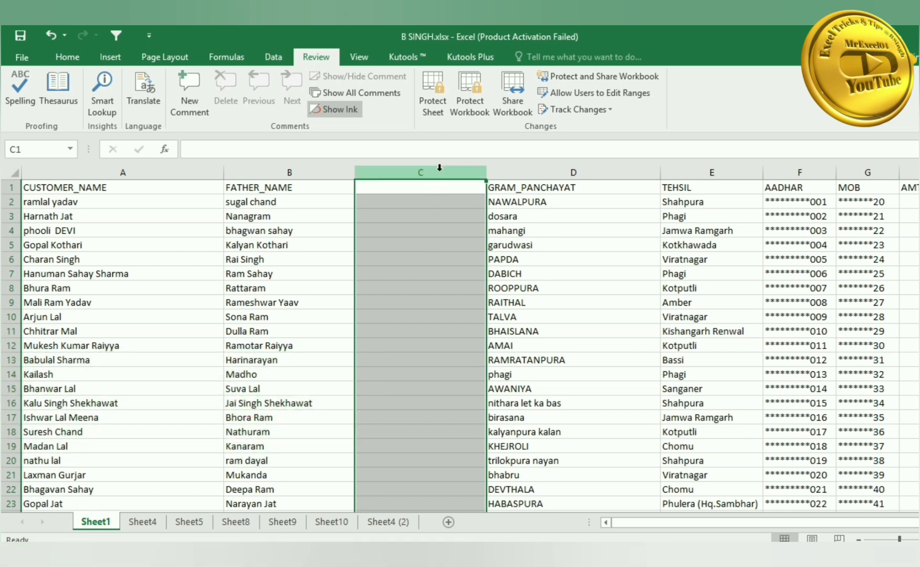
right_click(436, 172)
click(470, 269)
click(446, 269)
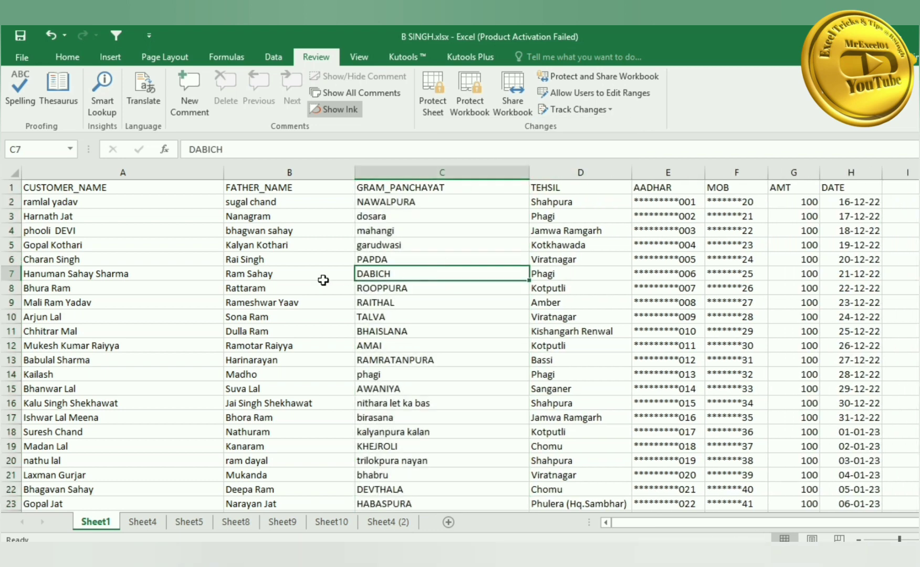
click(168, 216)
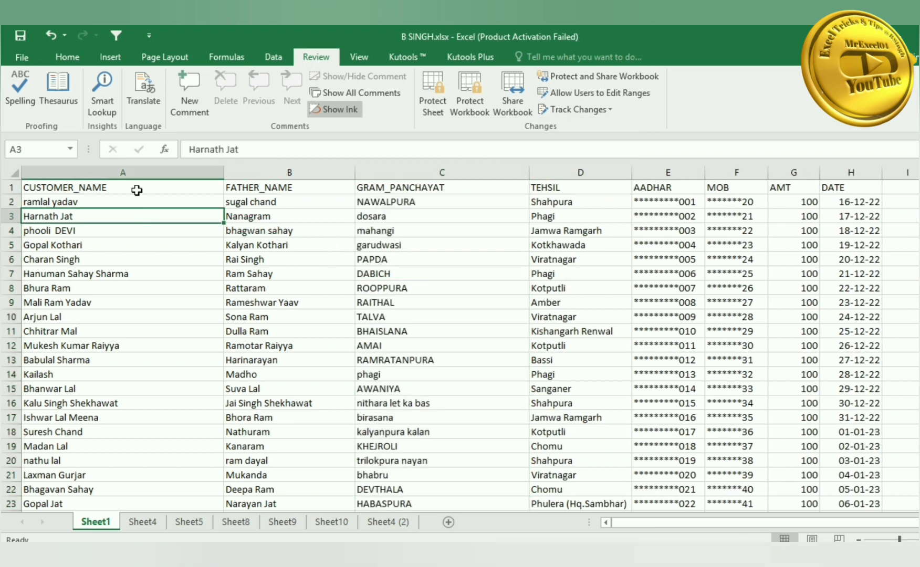
- Copy the seven names in A2:A8 onto a new Sheet2 and AutoFit column A
drag(136, 202, 137, 284)
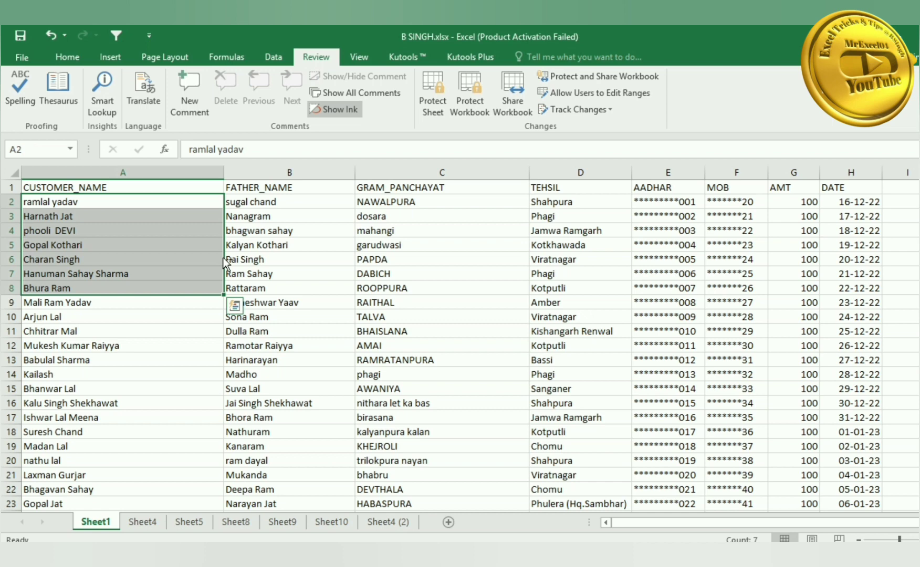
key(ctrl+c)
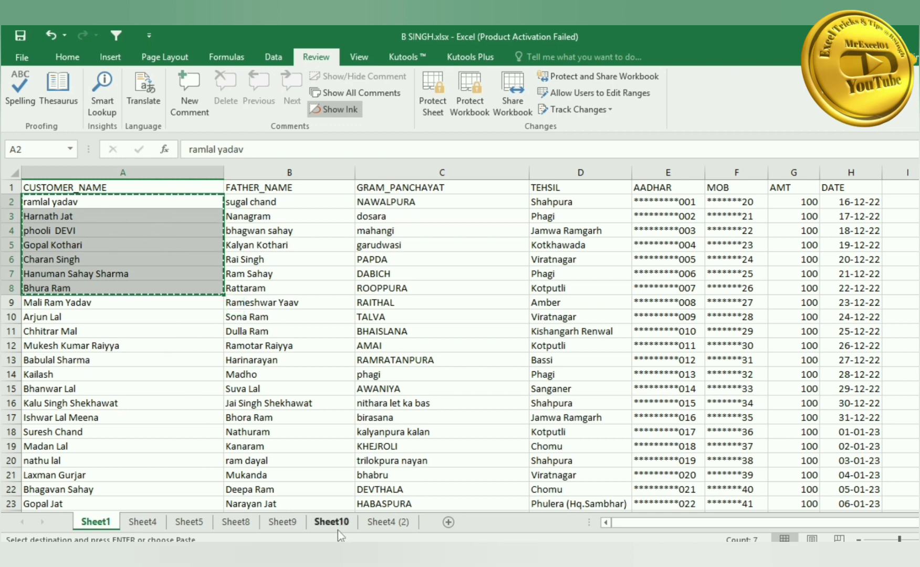
click(448, 522)
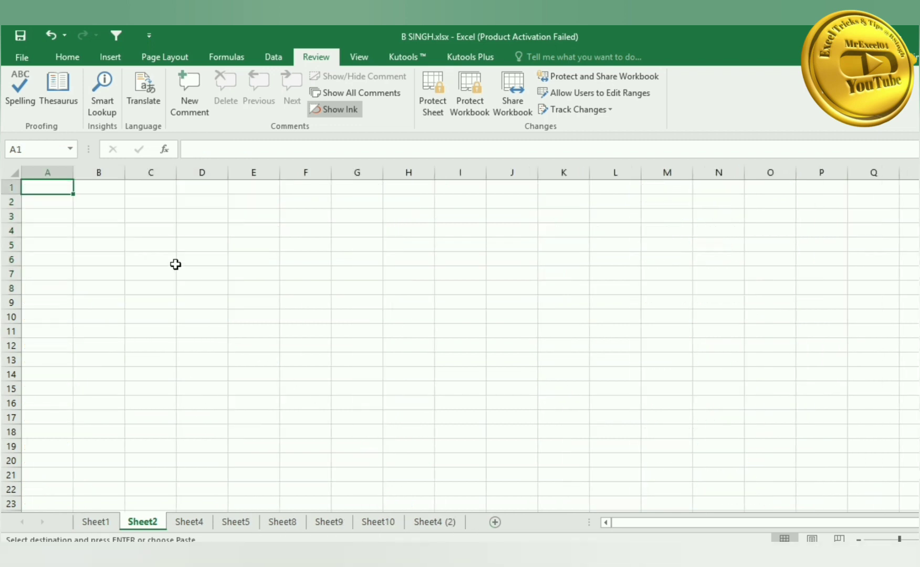
key(ctrl+v)
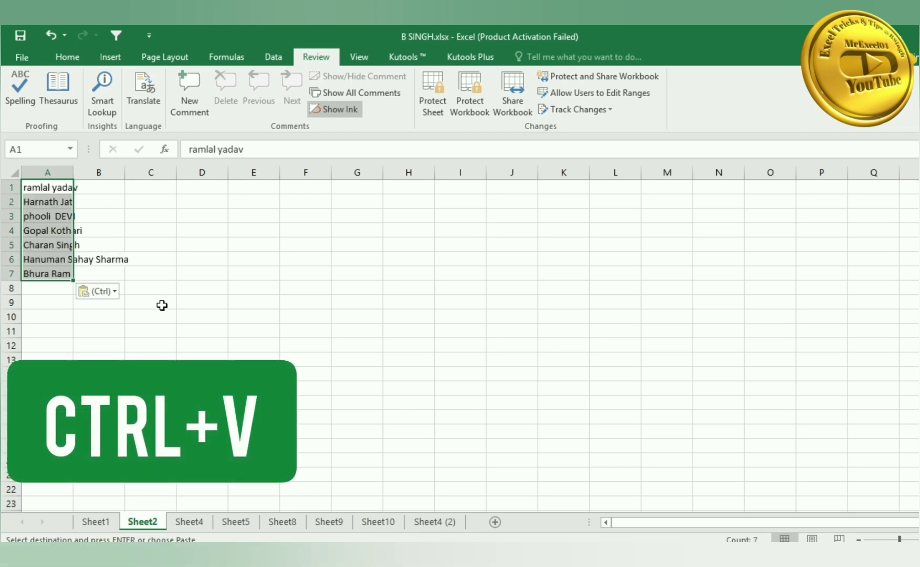
double_click(73, 173)
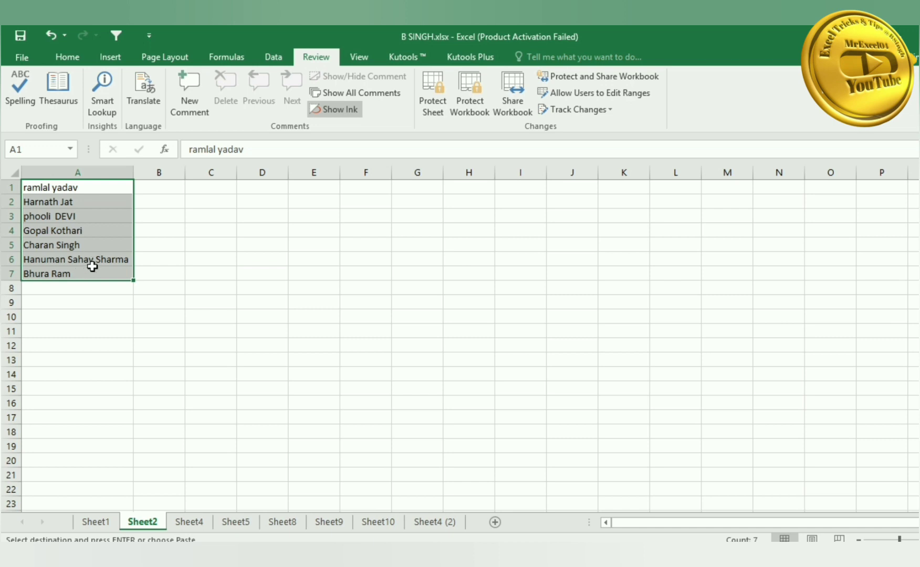
- Delete the temporary Sheet2
right_click(153, 525)
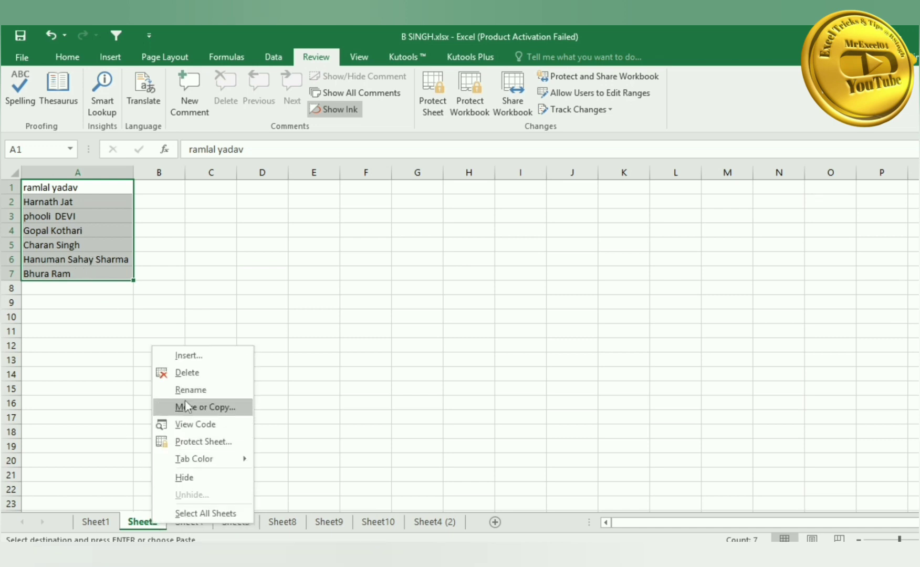
click(188, 373)
click(467, 332)
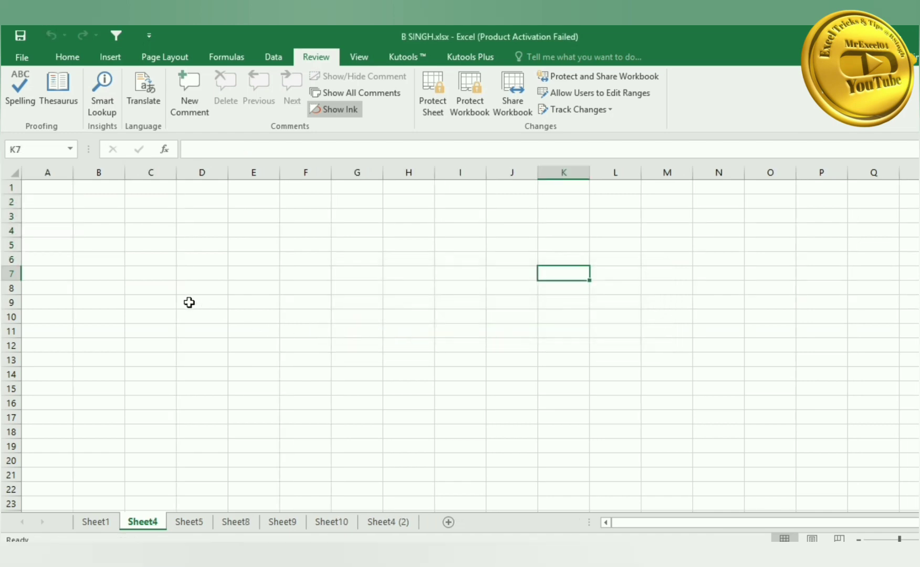
click(96, 522)
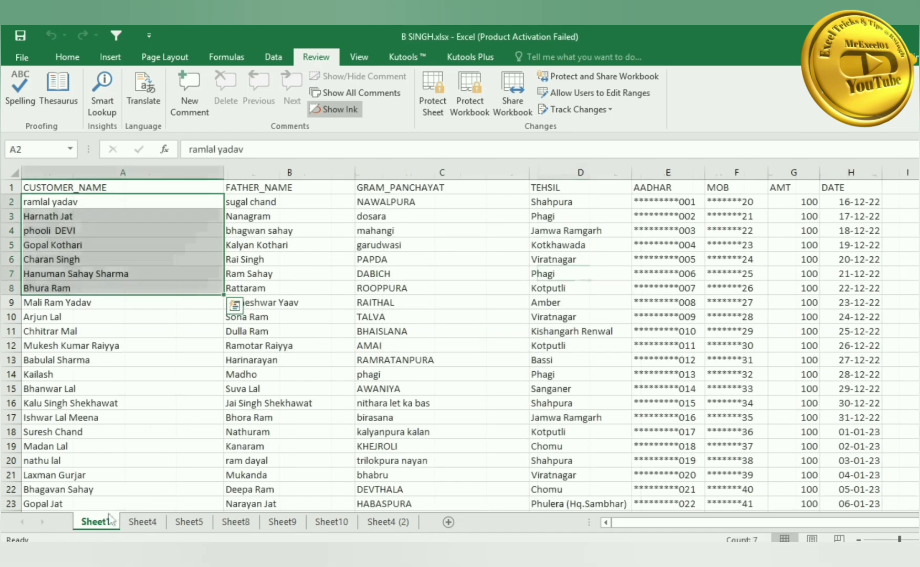
click(165, 331)
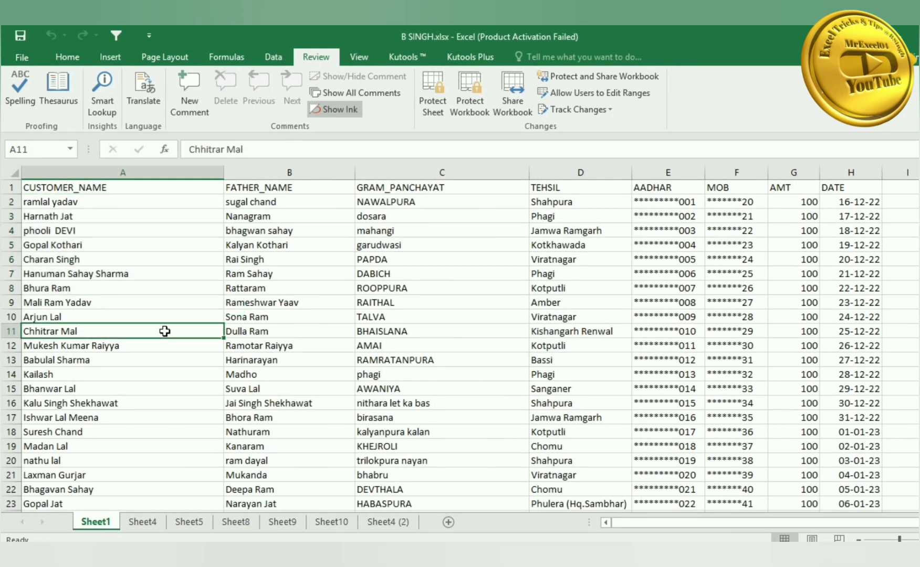
click(174, 263)
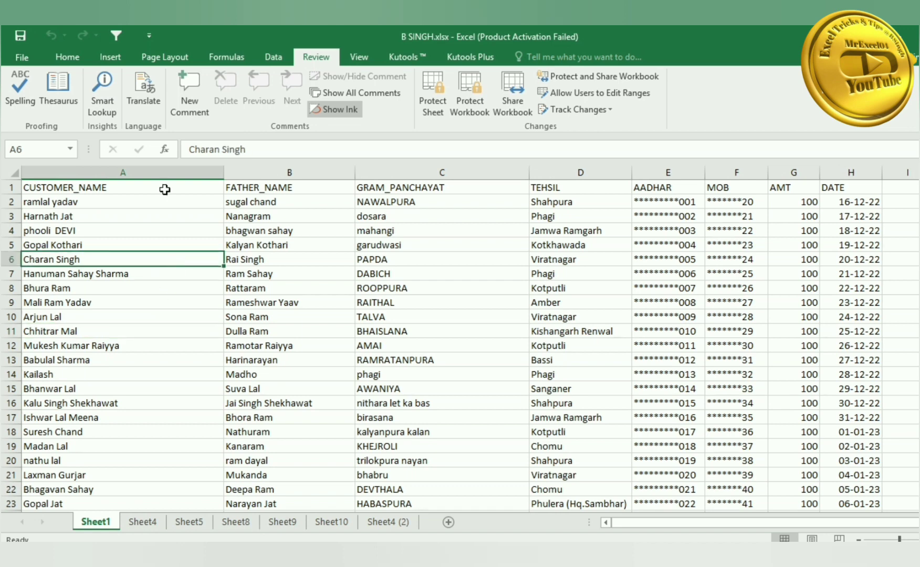
click(67, 56)
click(219, 103)
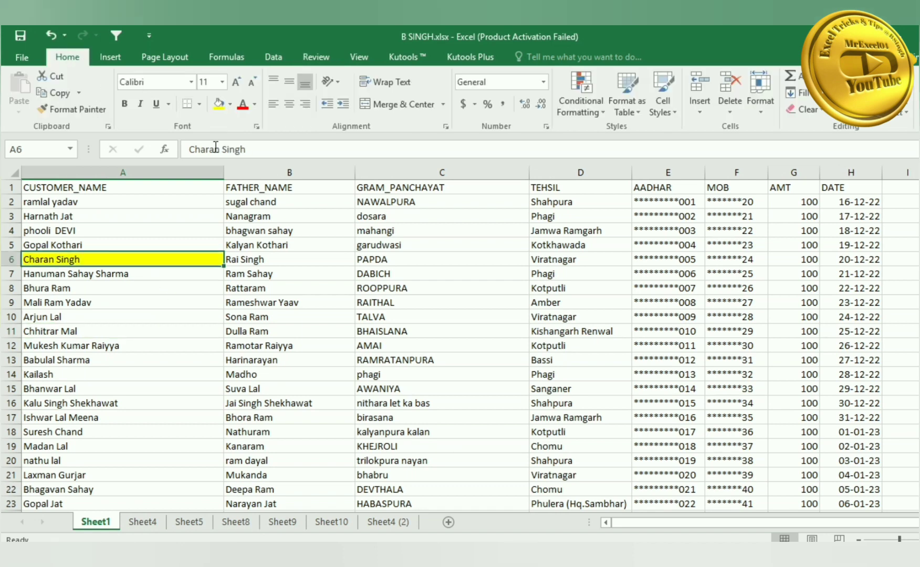
- Repeat the yellow fill on A9, A12 and A15 with F4, then undo those fills
click(145, 306)
key(F4)
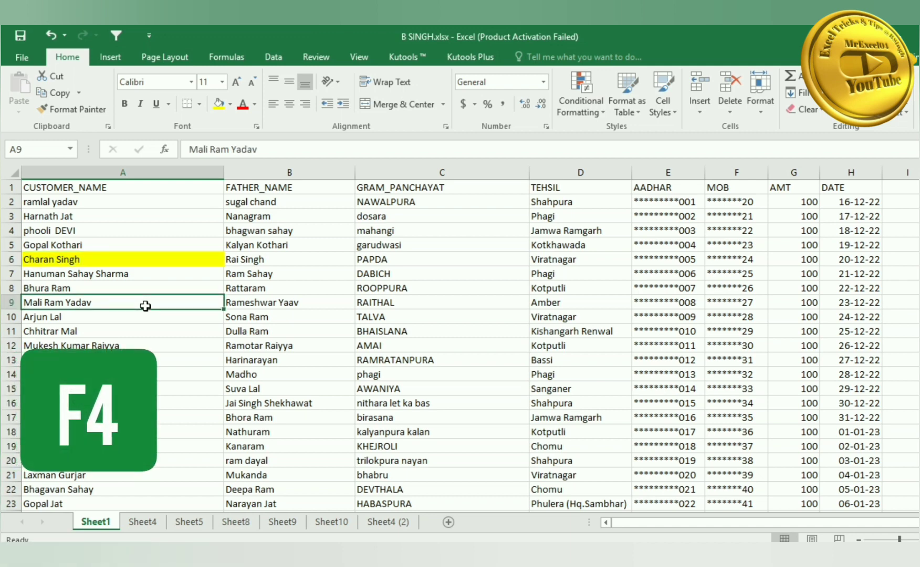
click(142, 348)
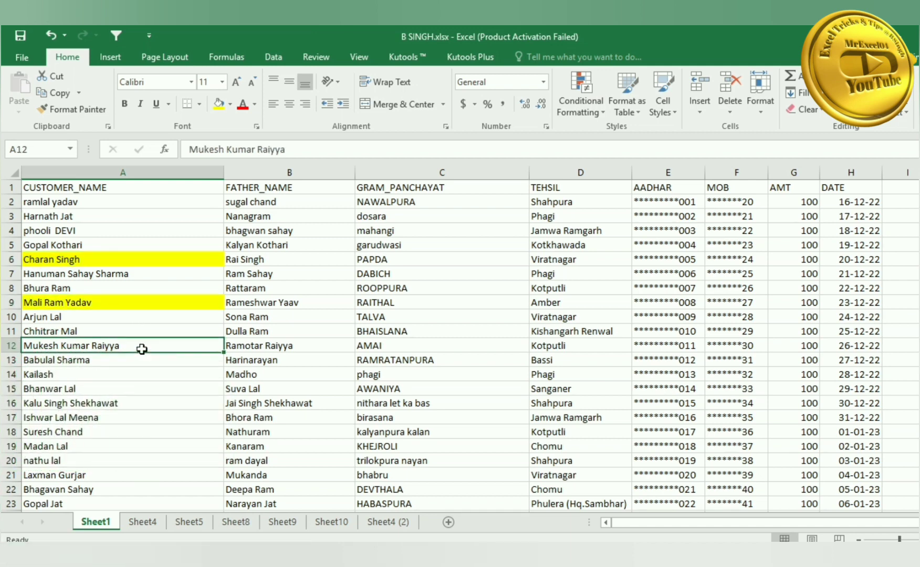
key(F4)
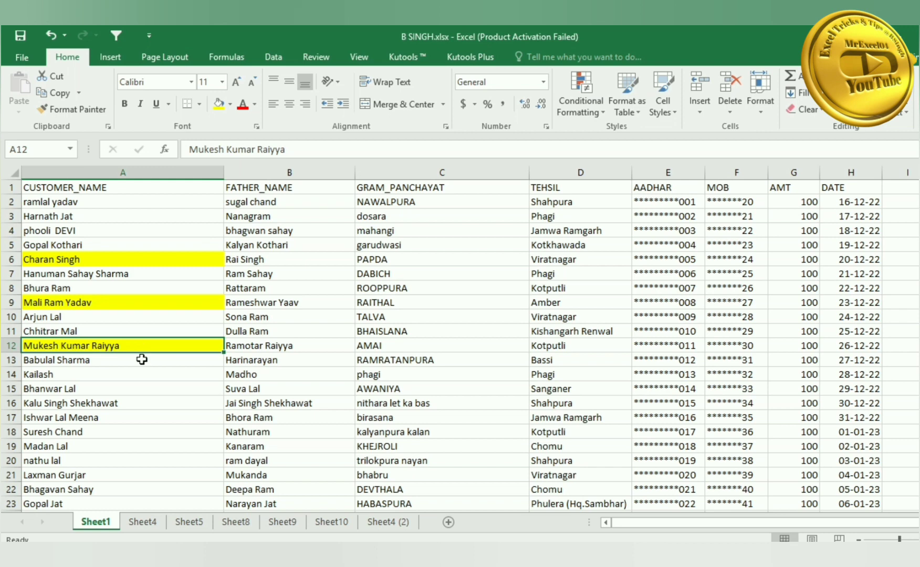
click(142, 383)
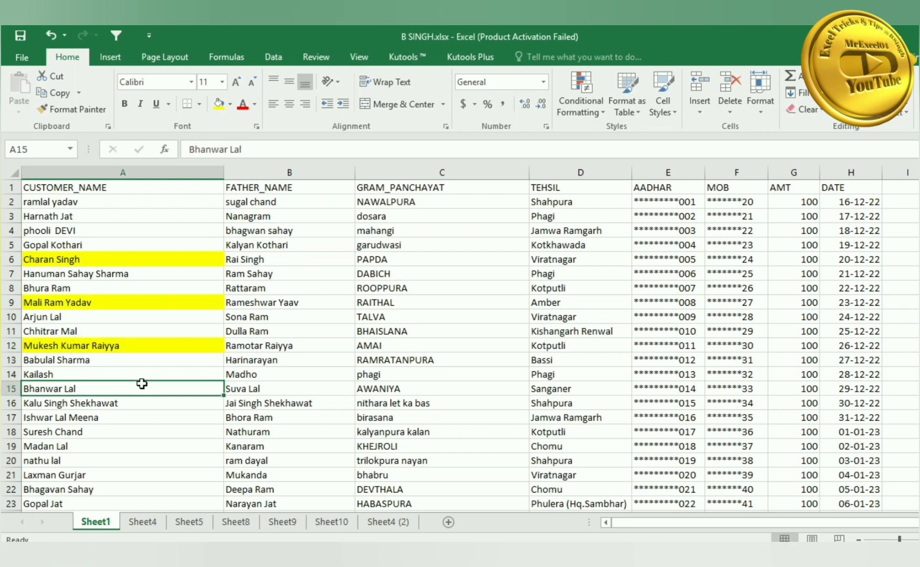
key(F4)
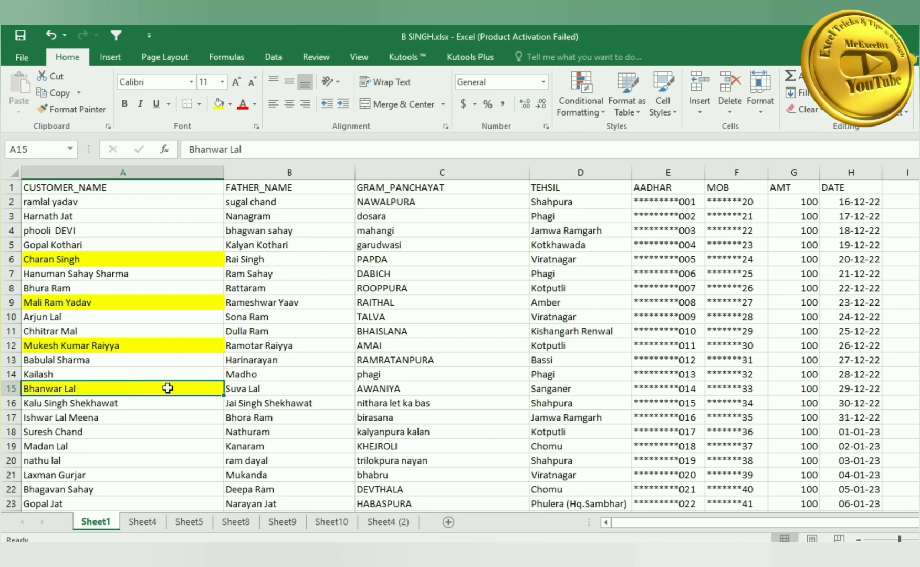
key(ctrl+z)
key(ctrl+z)
key(ctrl+z)
key(ctrl+z)
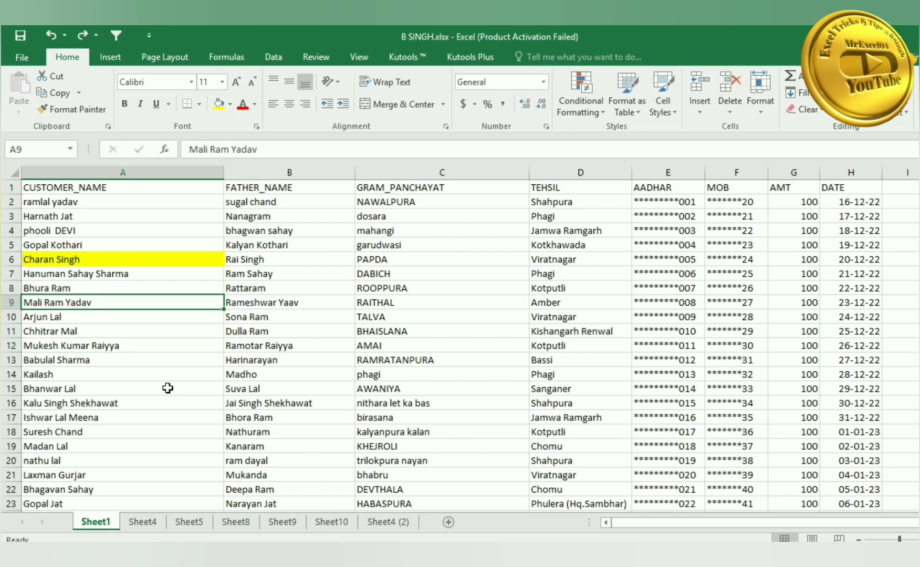
click(171, 376)
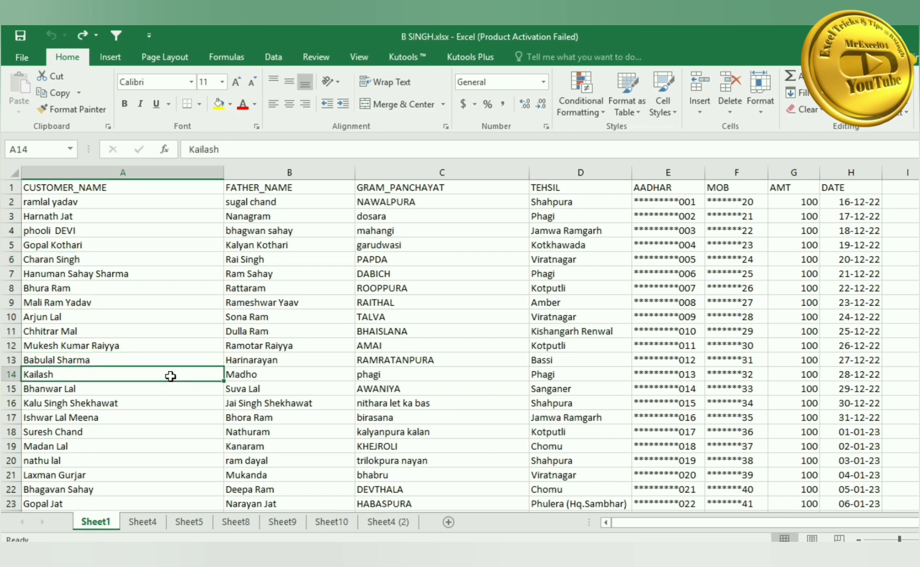
drag(260, 274, 259, 286)
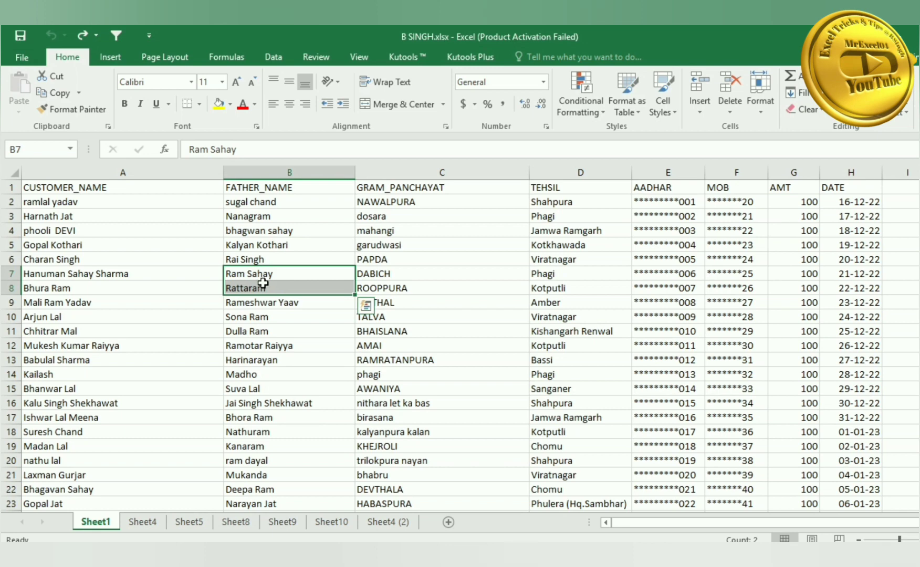
key(ctrl+x)
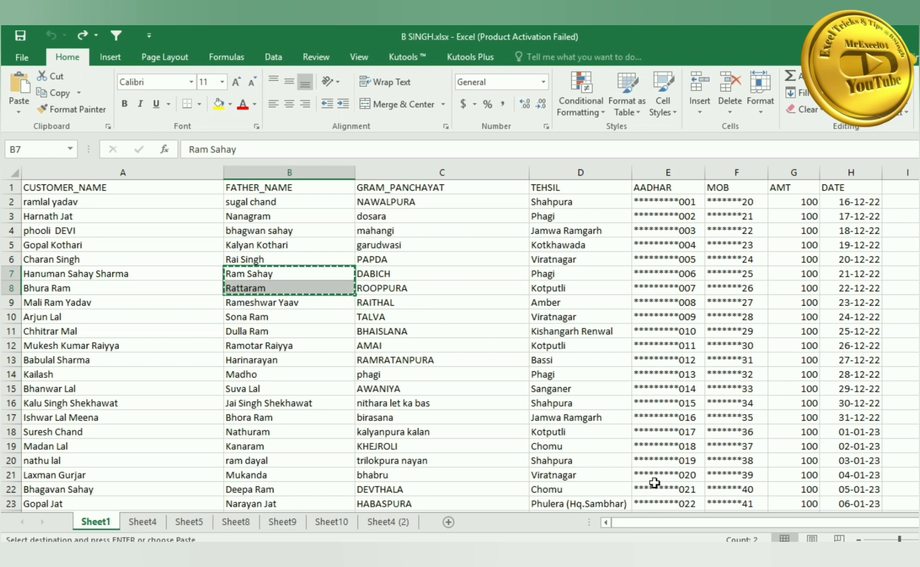
click(142, 521)
click(132, 330)
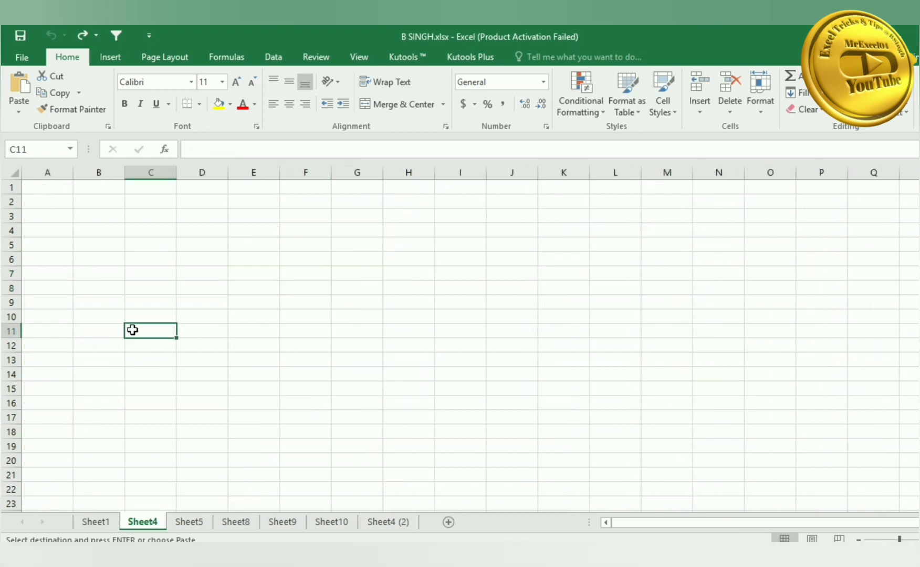
key(ctrl+v)
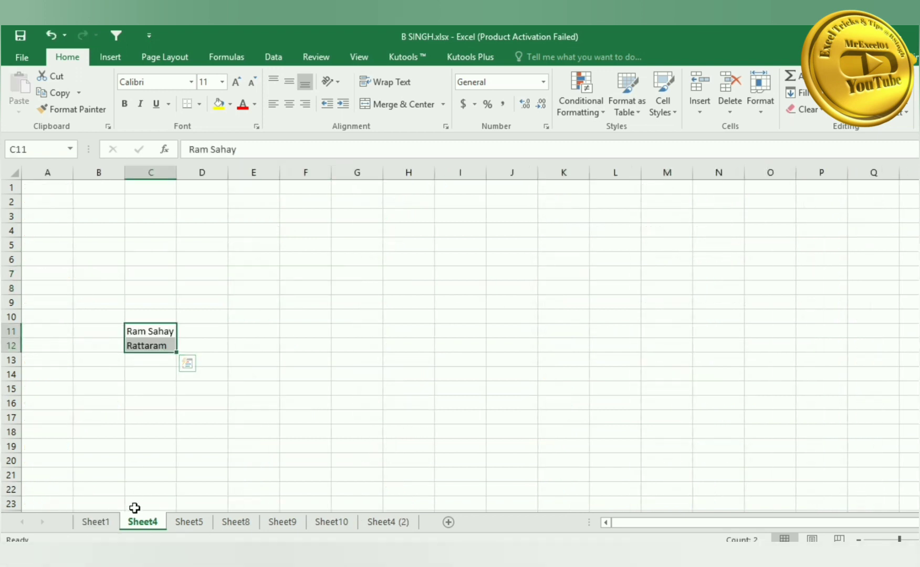
key(Delete)
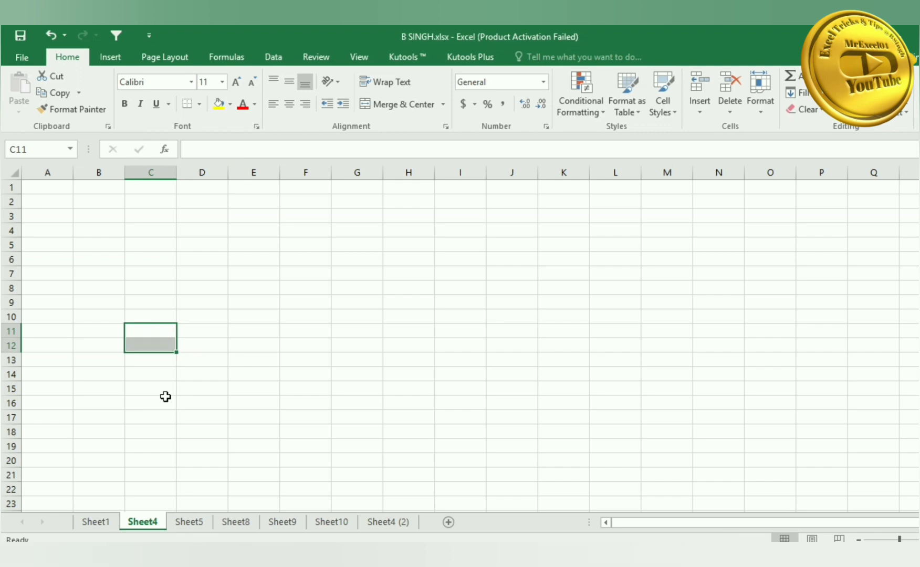
click(105, 523)
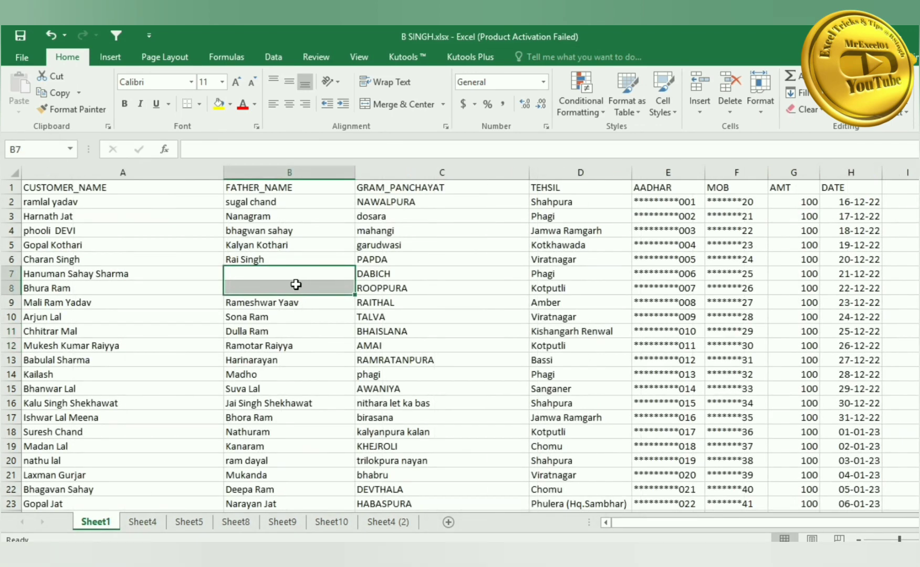
click(300, 278)
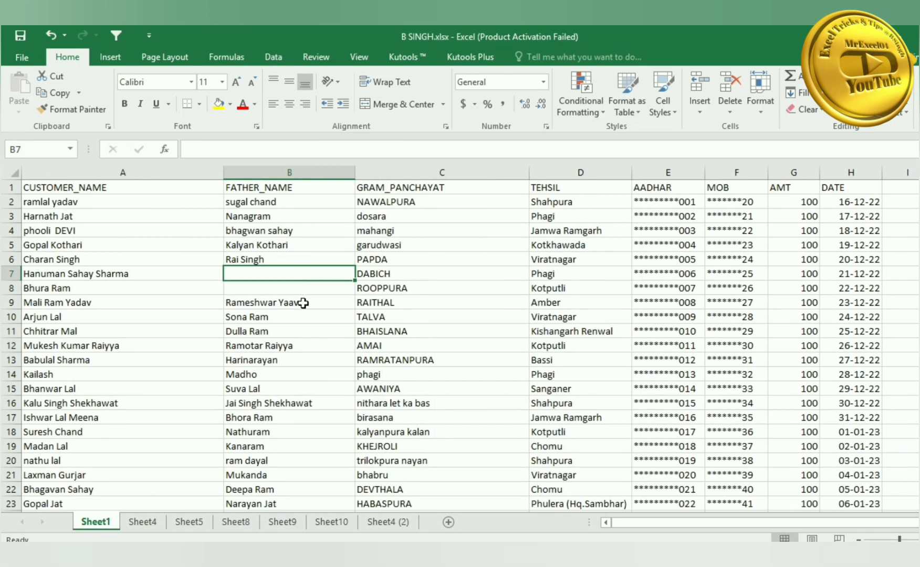
key(ctrl+z)
key(ctrl+z)
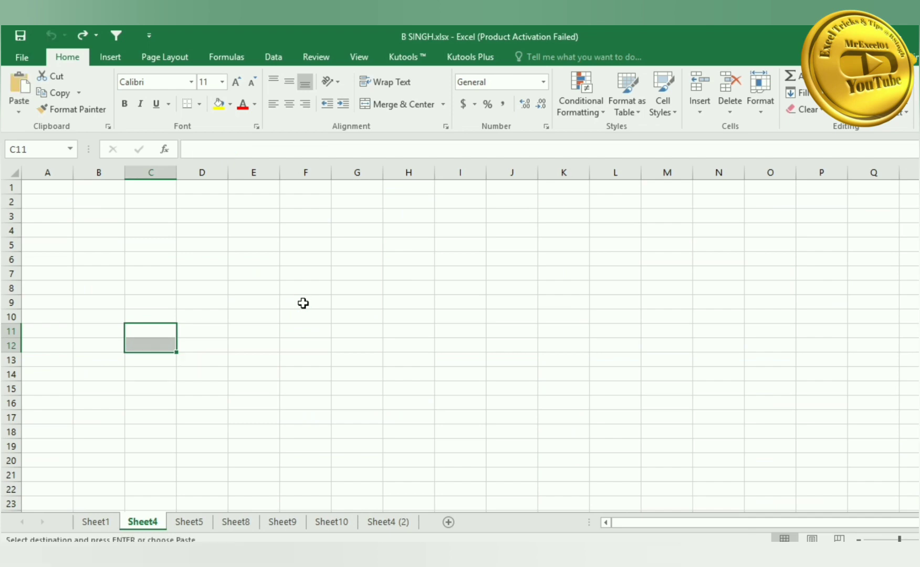
click(202, 431)
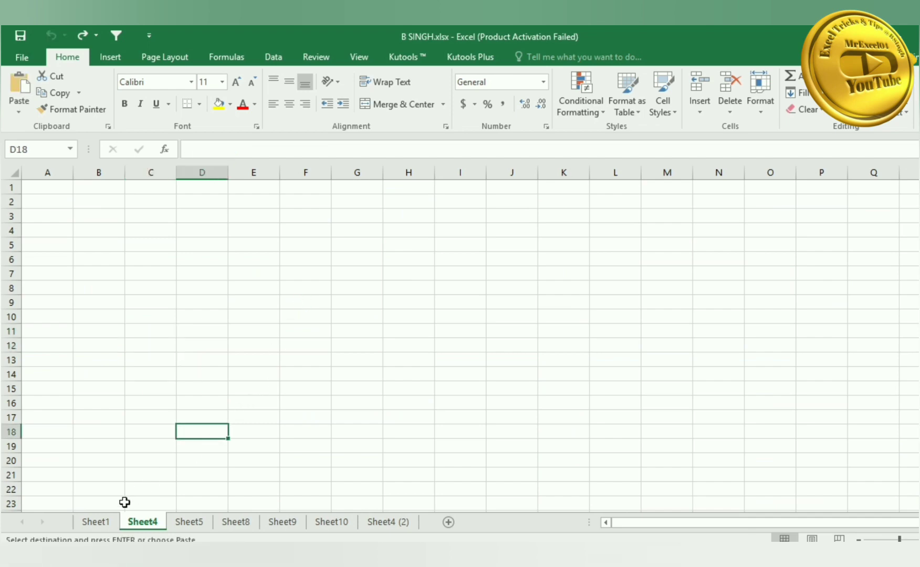
click(105, 521)
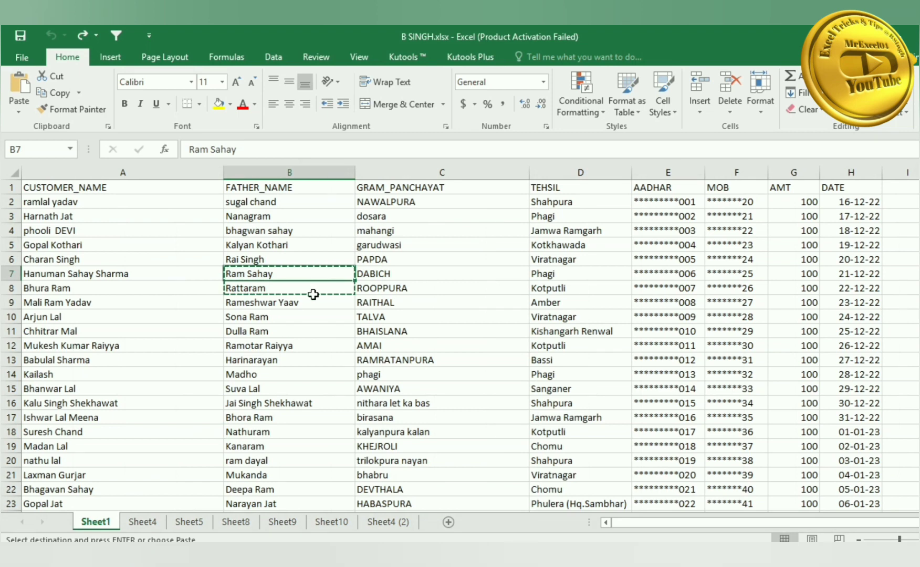
key(Escape)
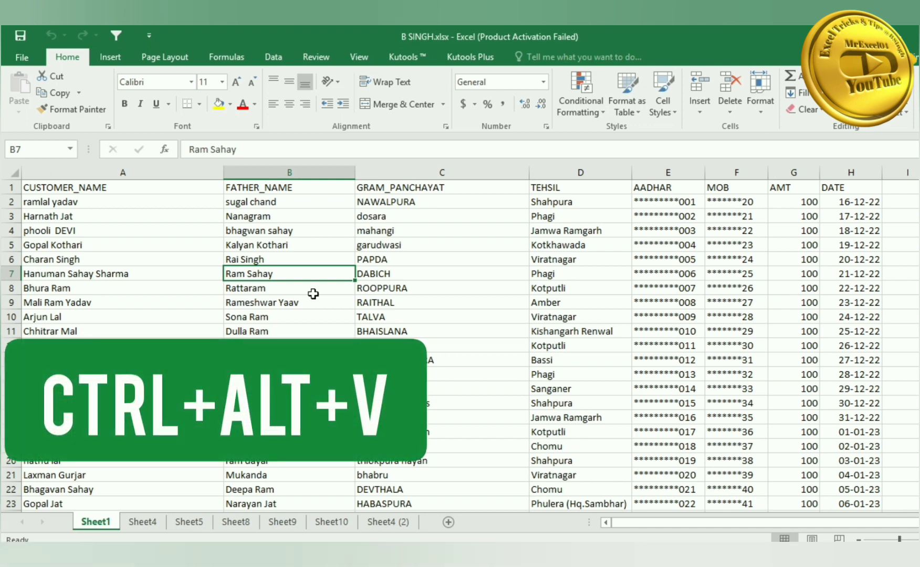
- Copy column C (GRAM_PANCHAYAT) and paste it back over itself as Values only
click(466, 172)
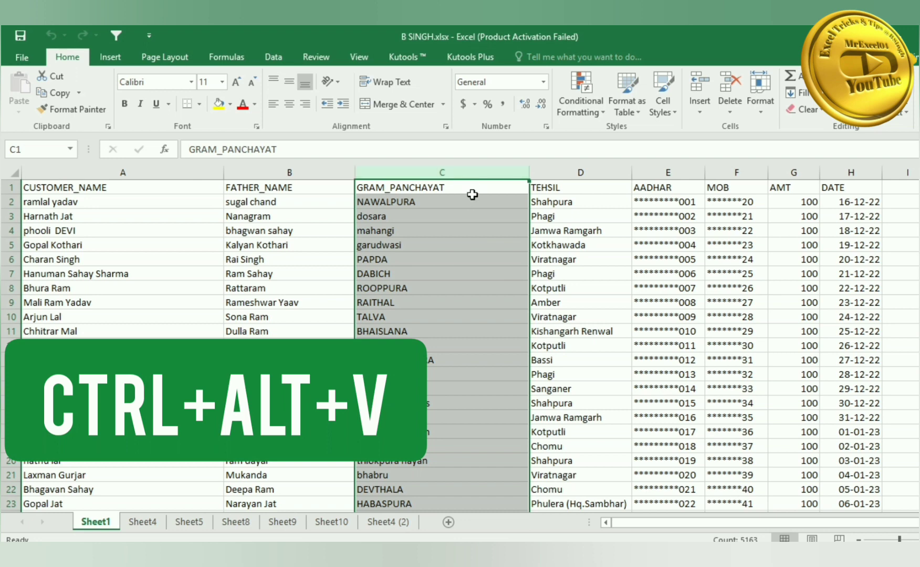
key(ctrl+c)
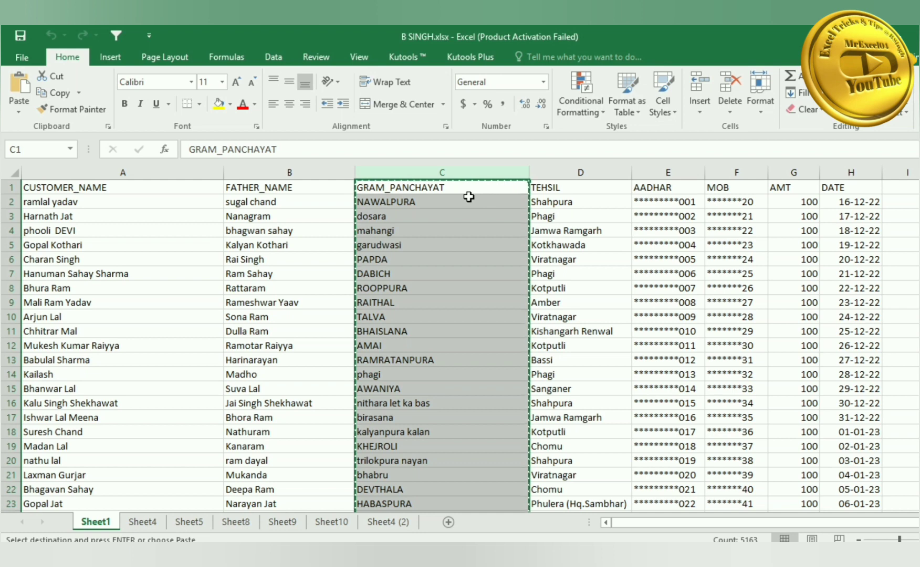
key(ctrl+alt+v)
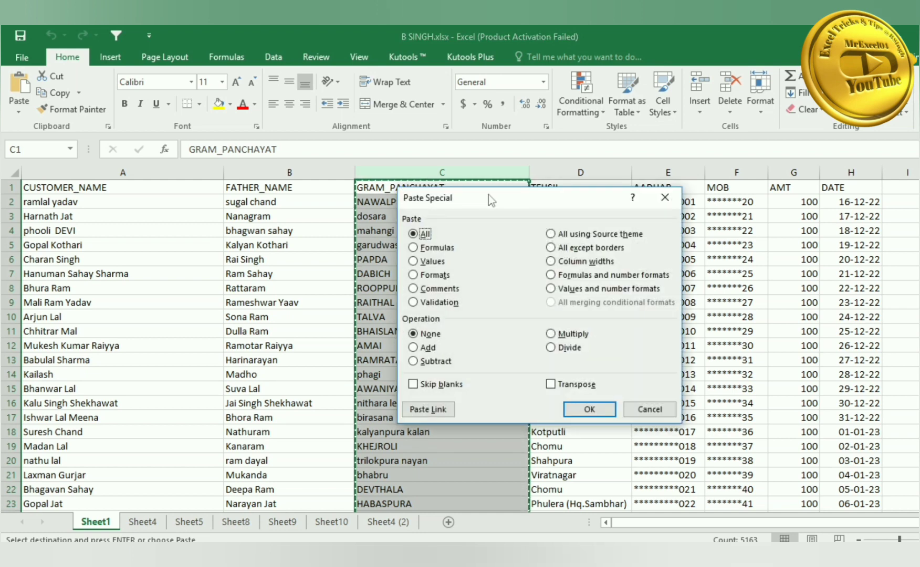
drag(496, 200, 581, 165)
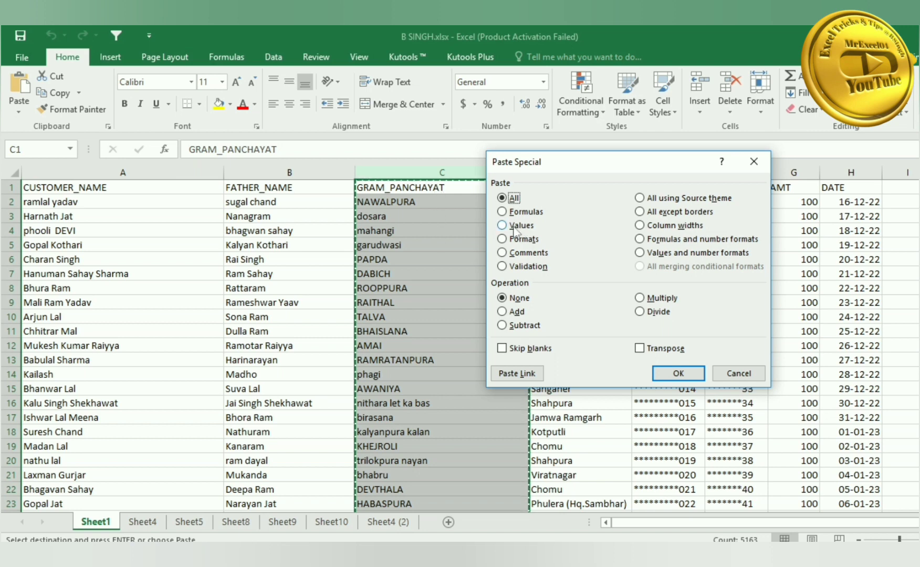
click(515, 227)
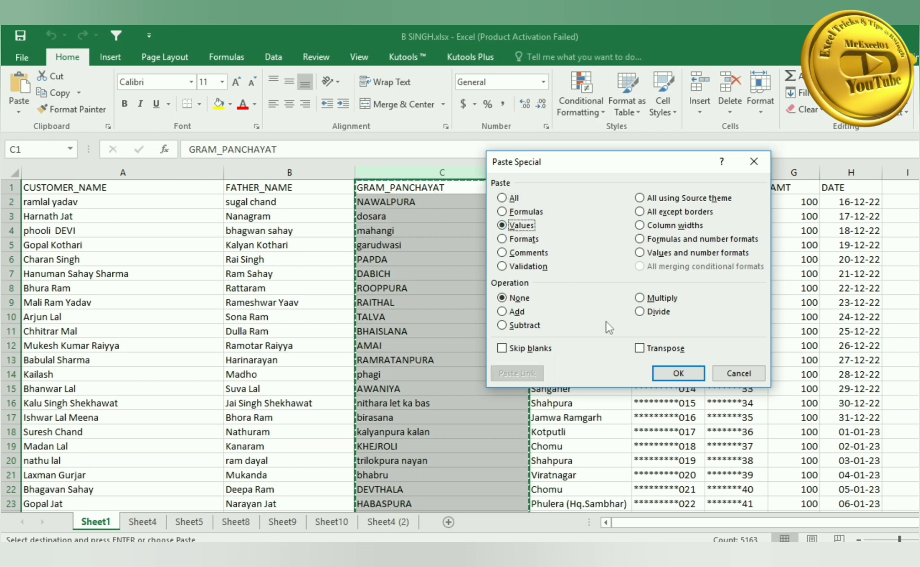
click(677, 374)
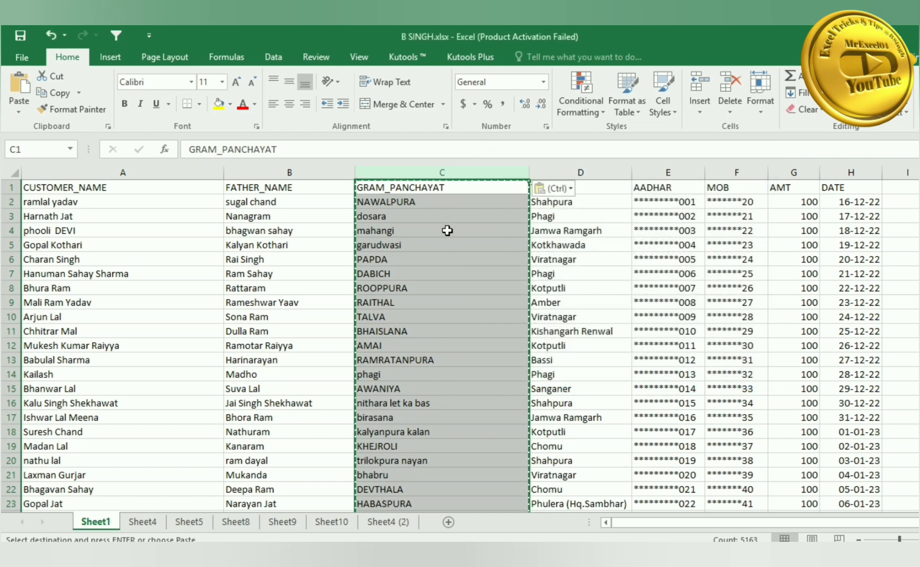
click(322, 229)
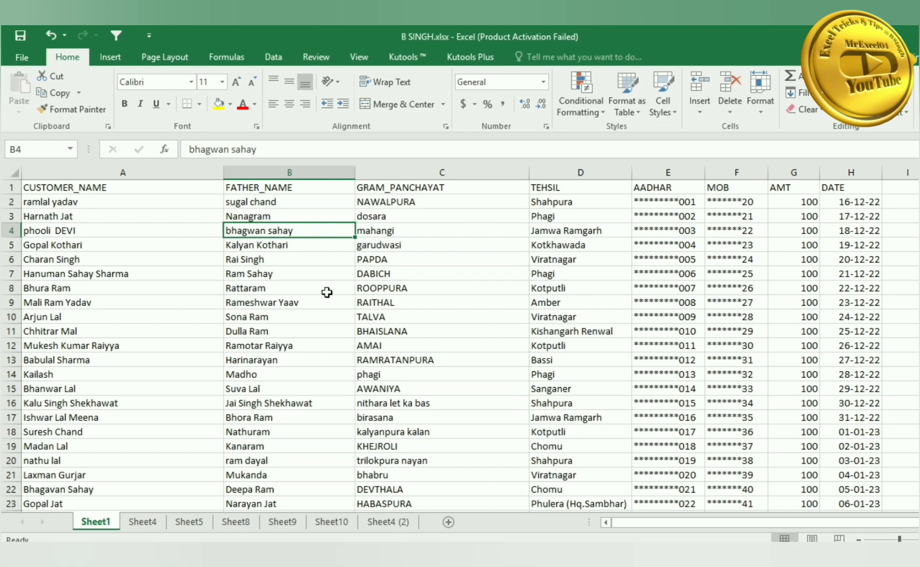
scroll(281, 349, down, 4)
click(282, 385)
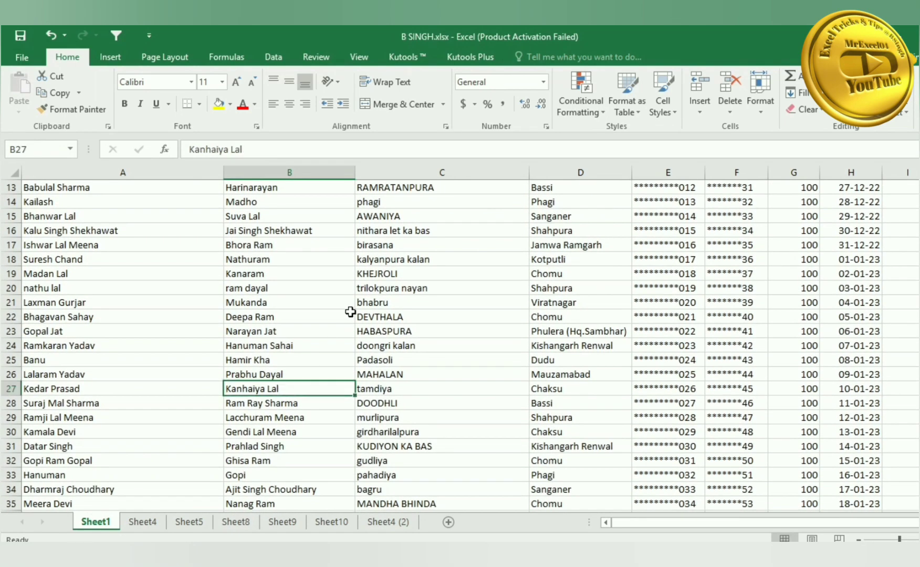
scroll(336, 310, up, 4)
scroll(351, 310, down, 2)
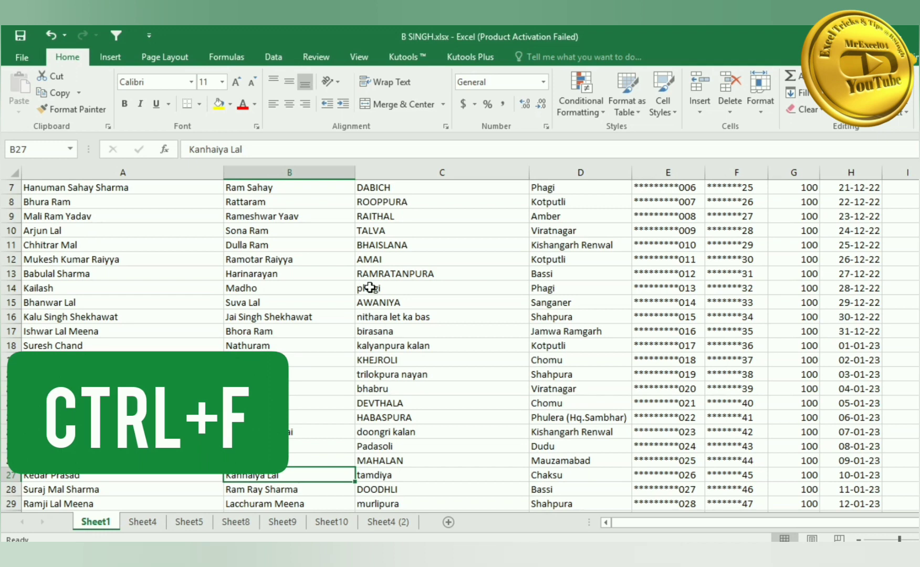
key(ctrl+c)
scroll(451, 269, up, 2)
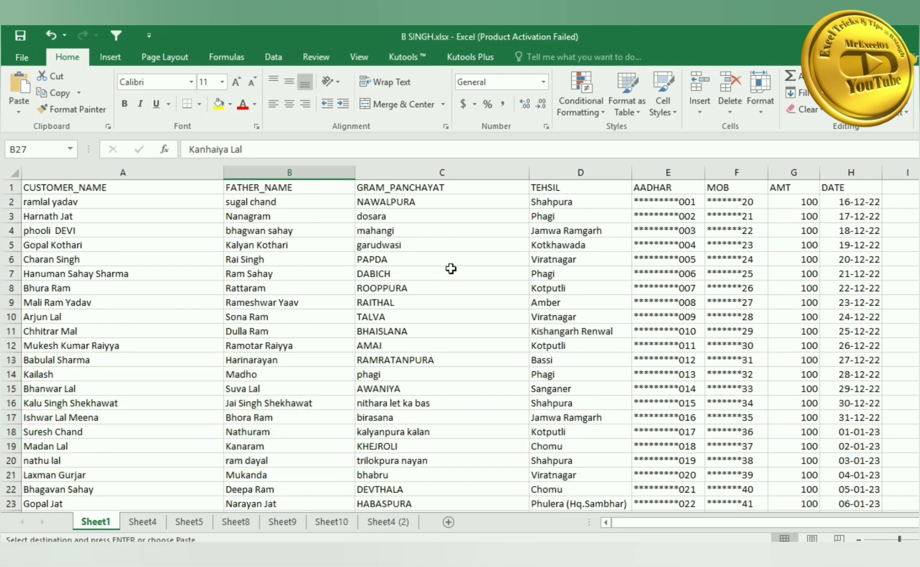
key(ctrl+f)
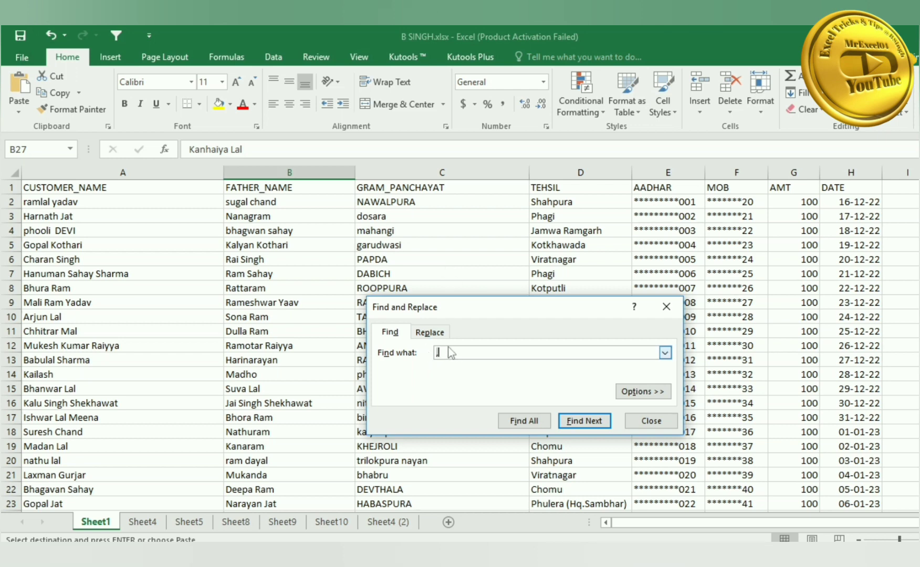
key(ctrl+v)
key(Return)
drag(506, 307, 546, 249)
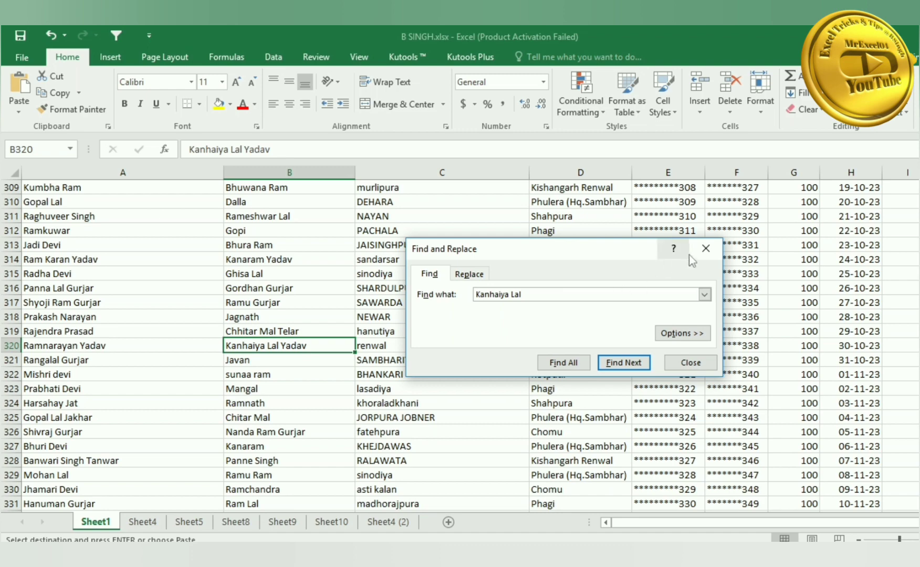
click(705, 249)
click(449, 285)
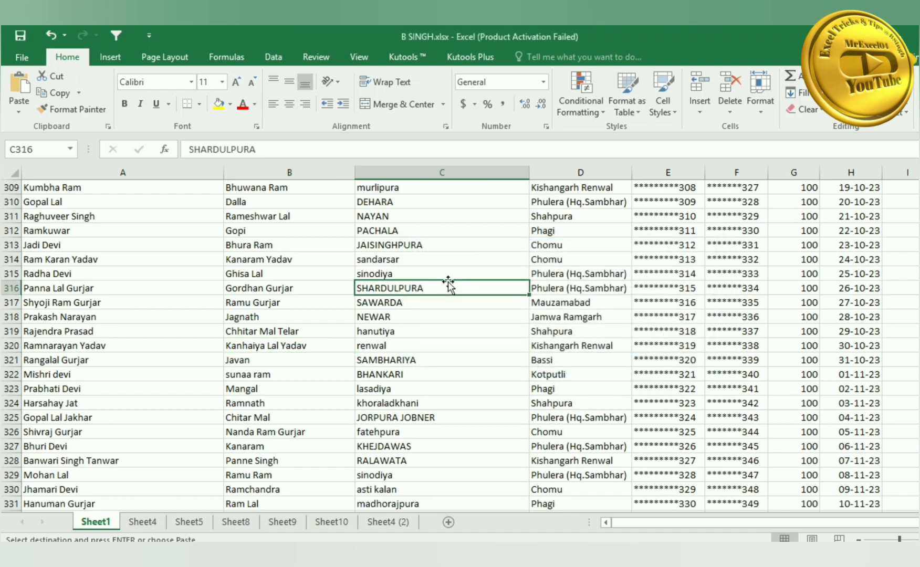
key(ctrl+Up)
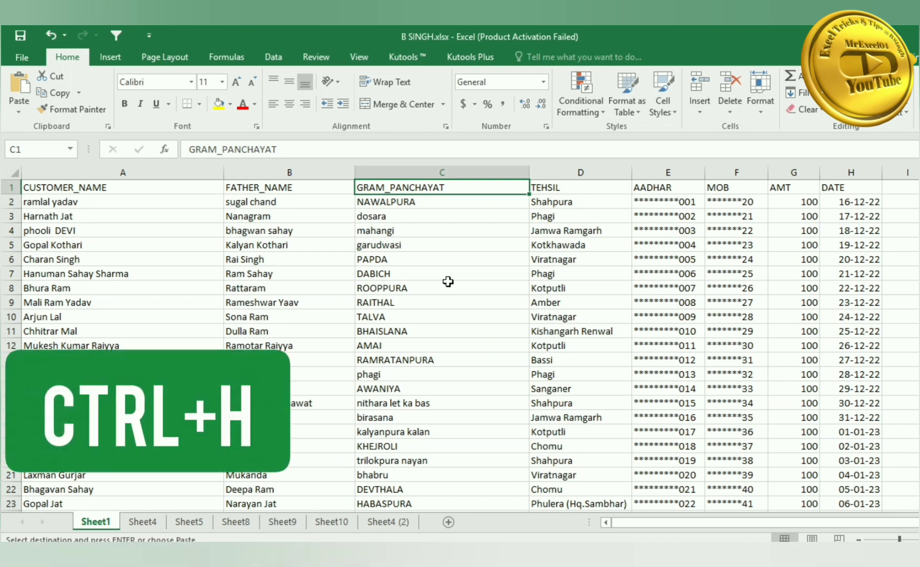
key(ctrl+h)
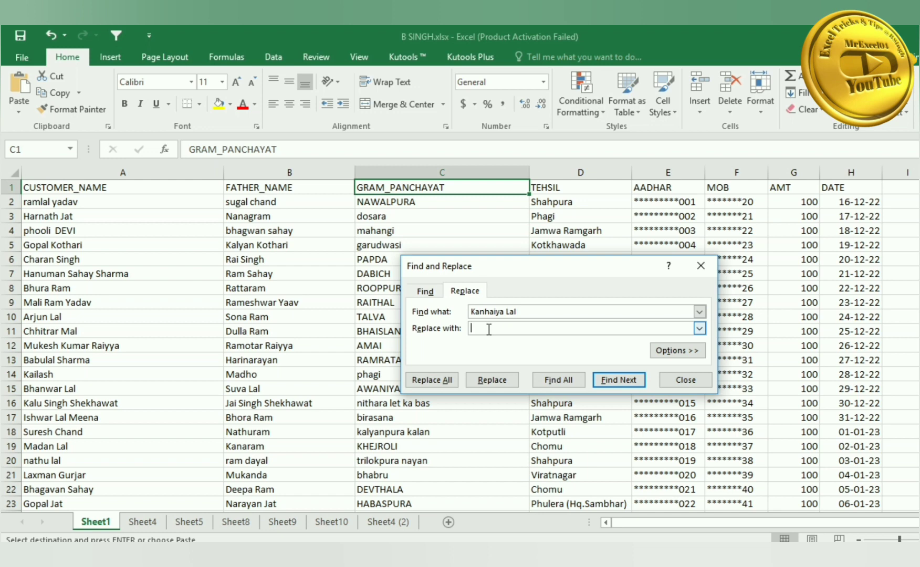
click(702, 268)
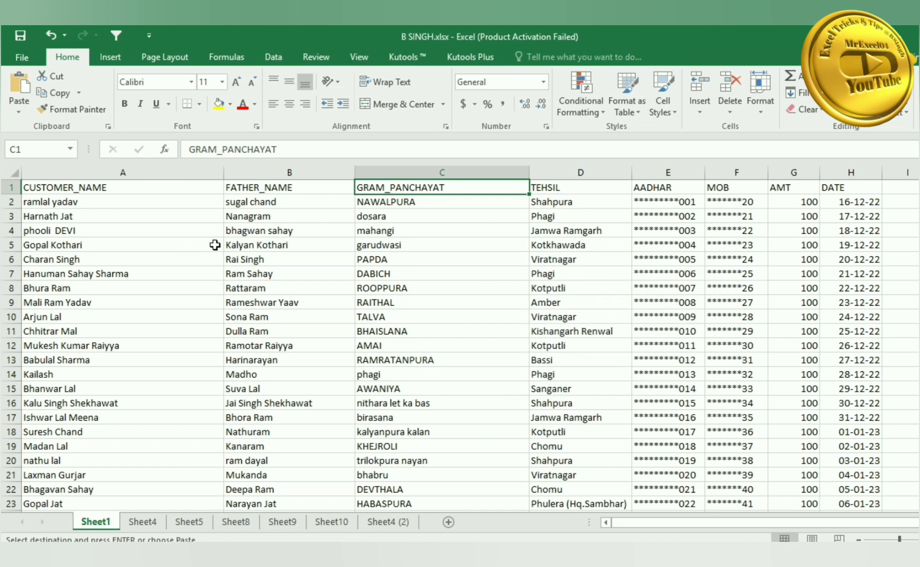
- Copy the names and villages in B5:C14 to A1 of Sheet4 and autofit columns A and B
click(332, 250)
drag(332, 250, 413, 369)
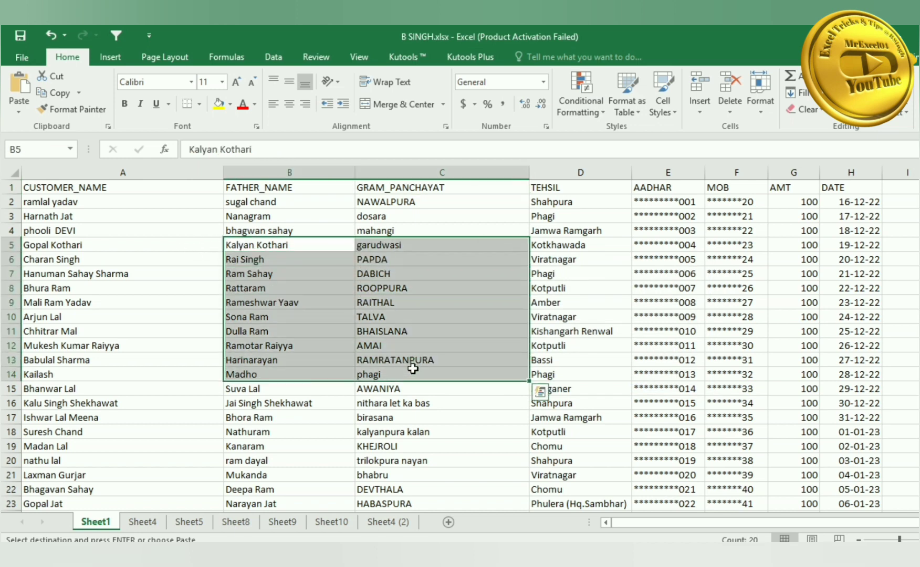
click(146, 522)
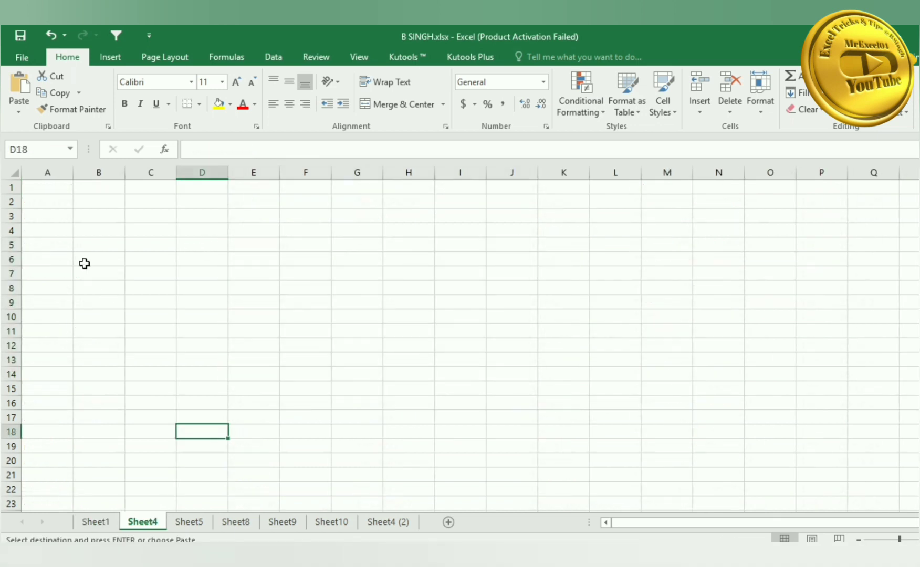
click(59, 190)
key(ctrl+v)
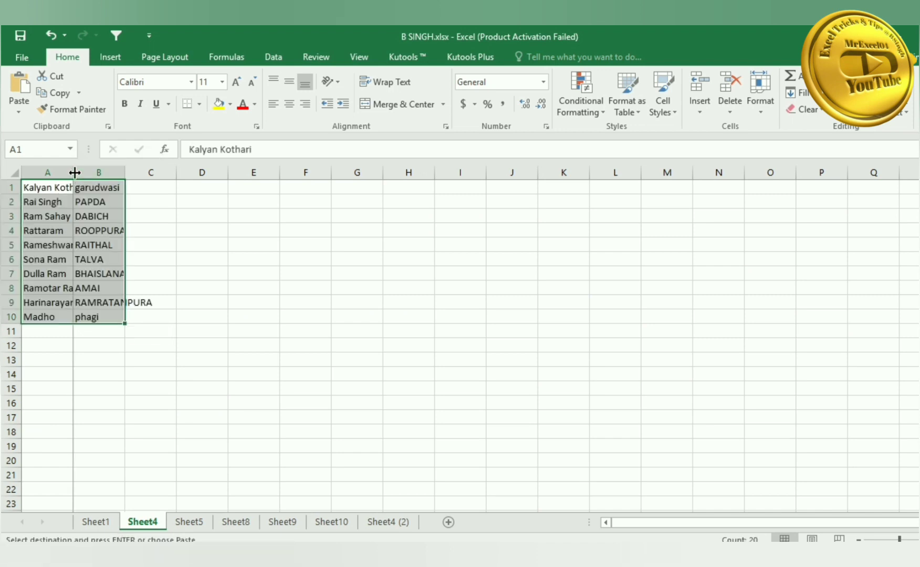
double_click(75, 172)
double_click(150, 172)
click(125, 216)
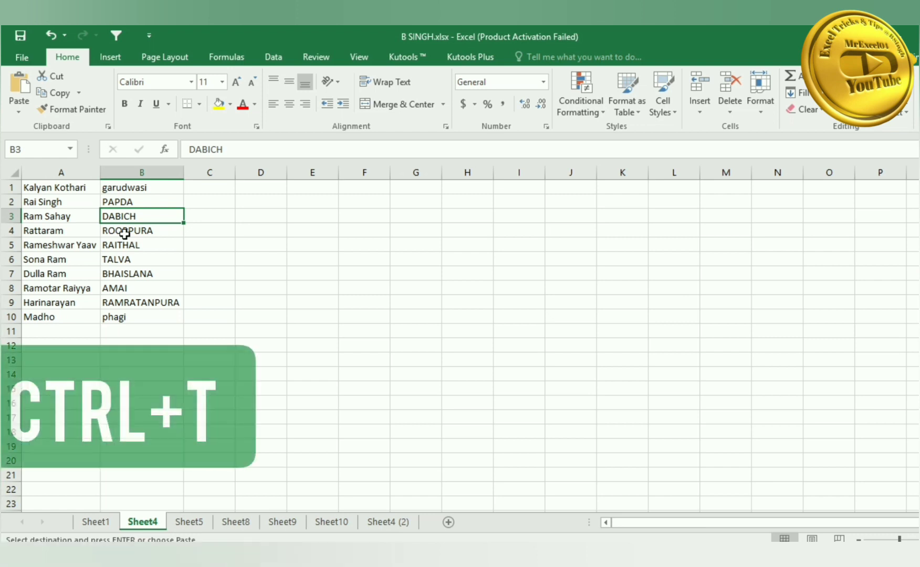
- Convert the pasted A1:B10 data into a table with a green Medium table style
click(42, 188)
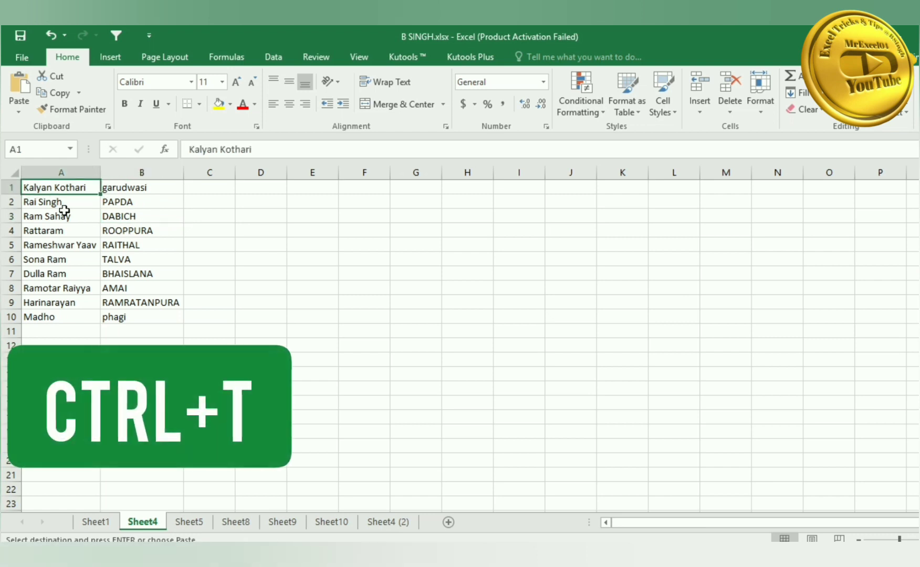
key(ctrl+a)
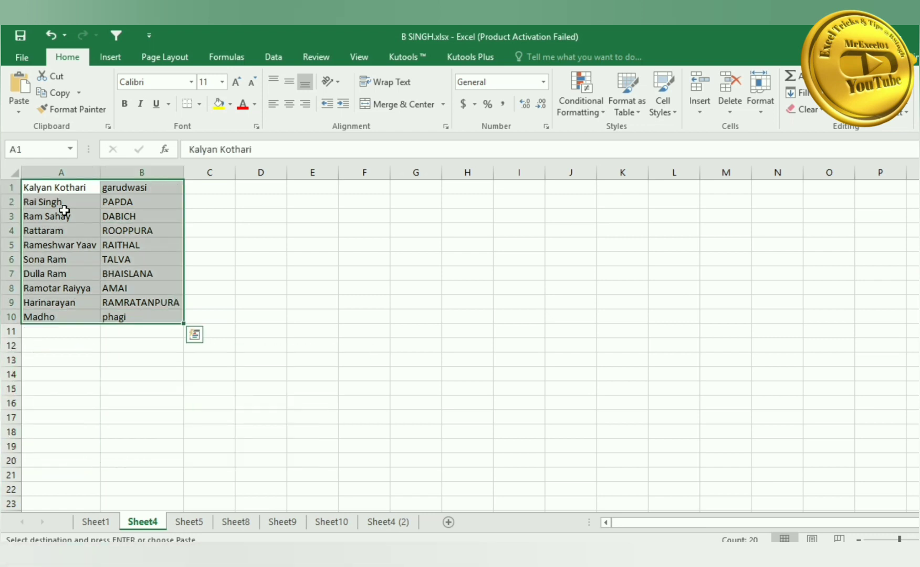
key(ctrl+t)
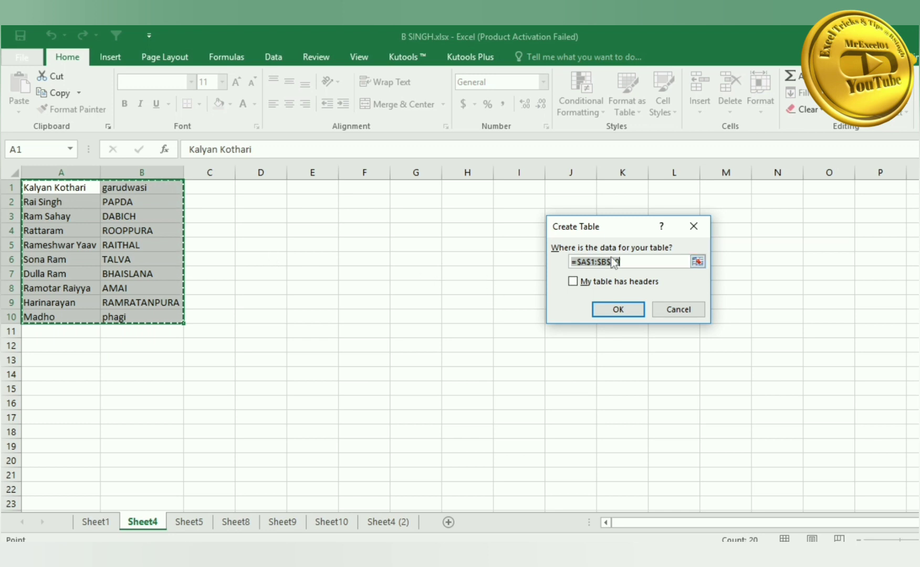
click(617, 309)
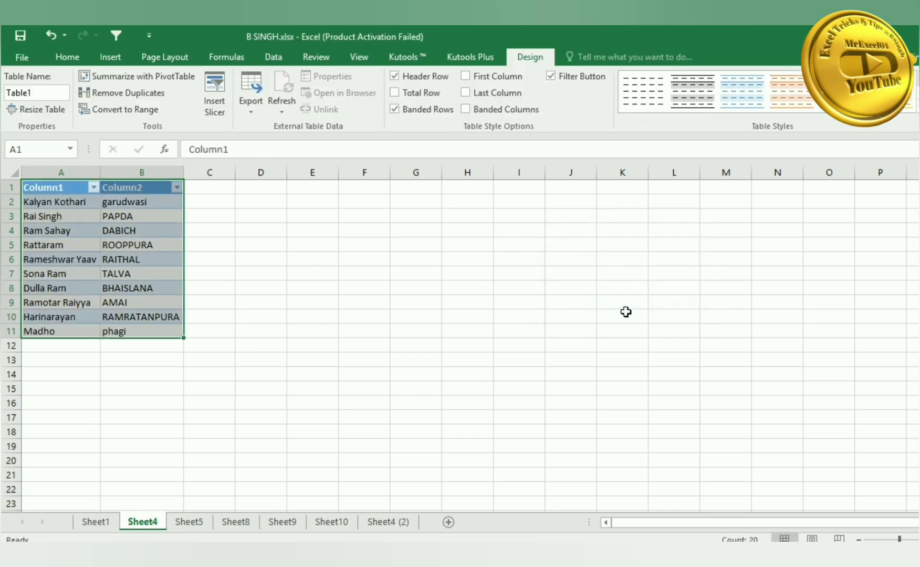
click(151, 227)
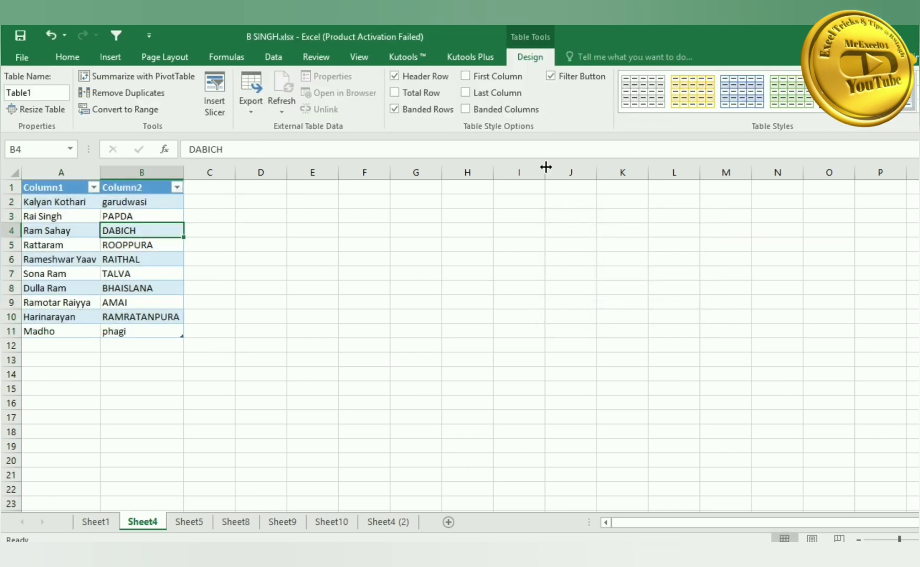
click(915, 118)
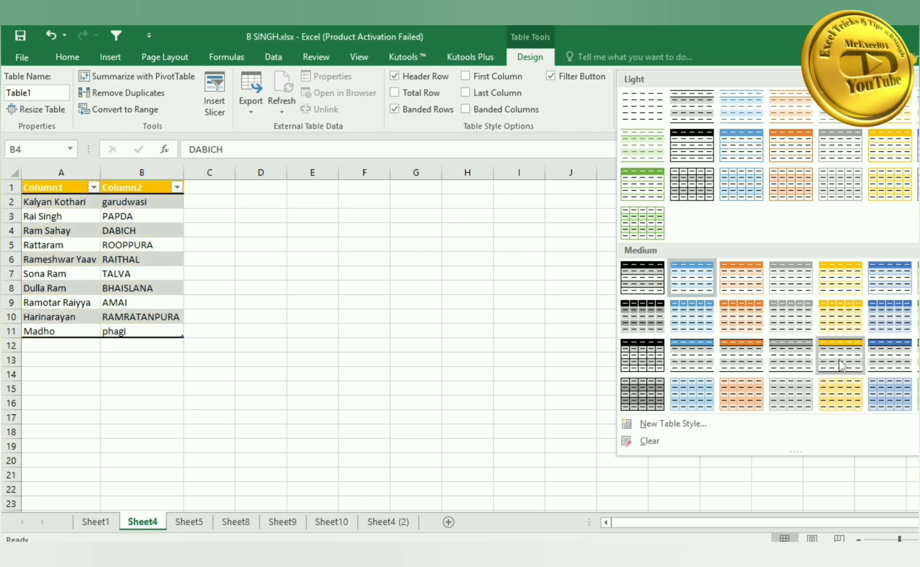
click(917, 317)
click(372, 357)
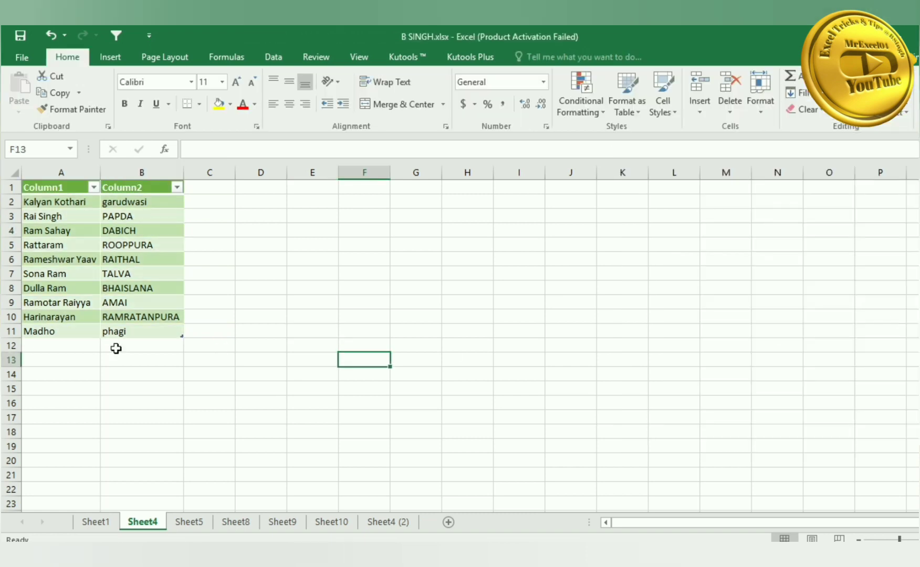
click(47, 344)
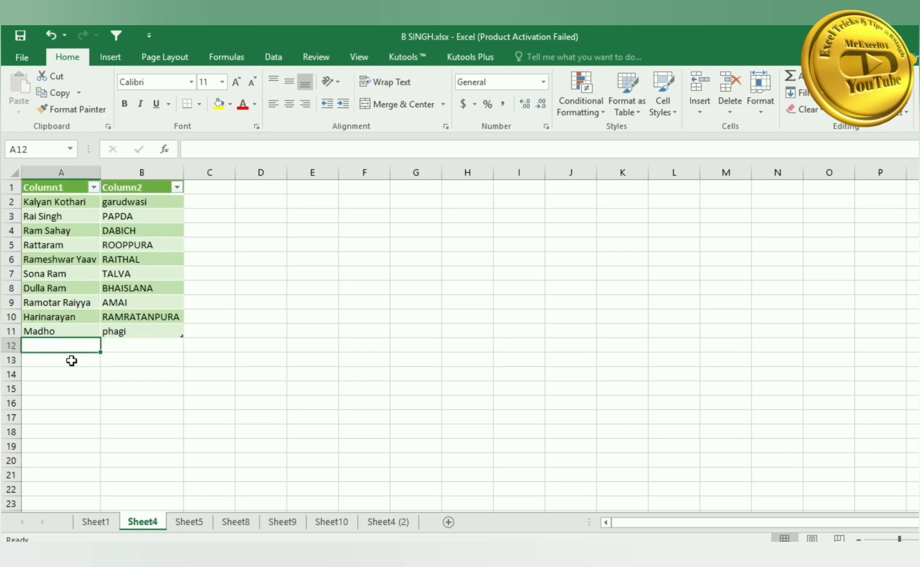
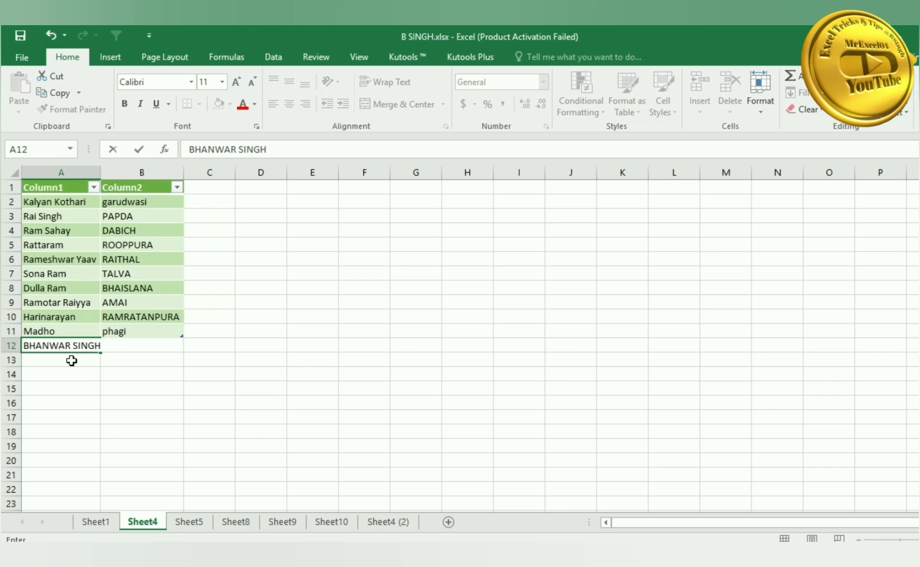
key(Return)
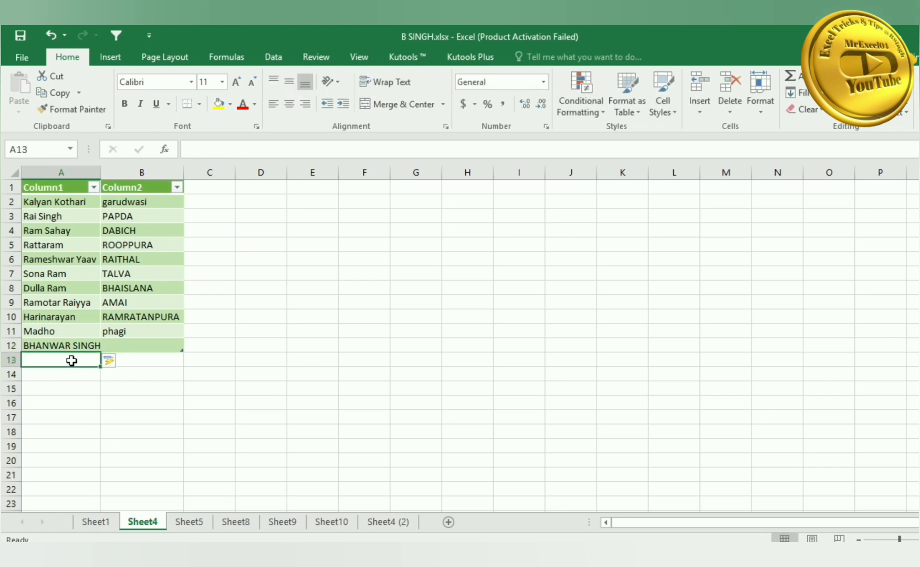
- Open and close Column1's filter dropdown without filtering, then return to Sheet1
click(93, 188)
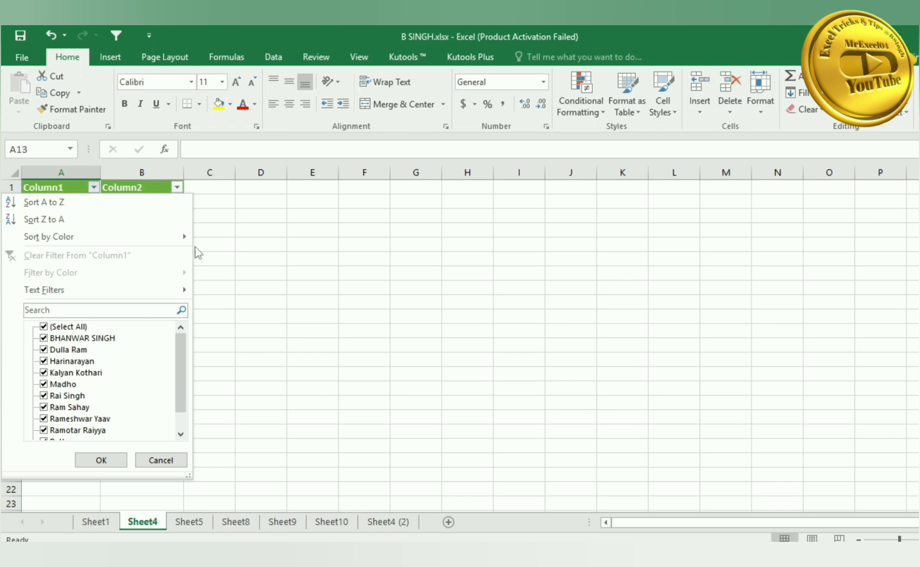
click(238, 225)
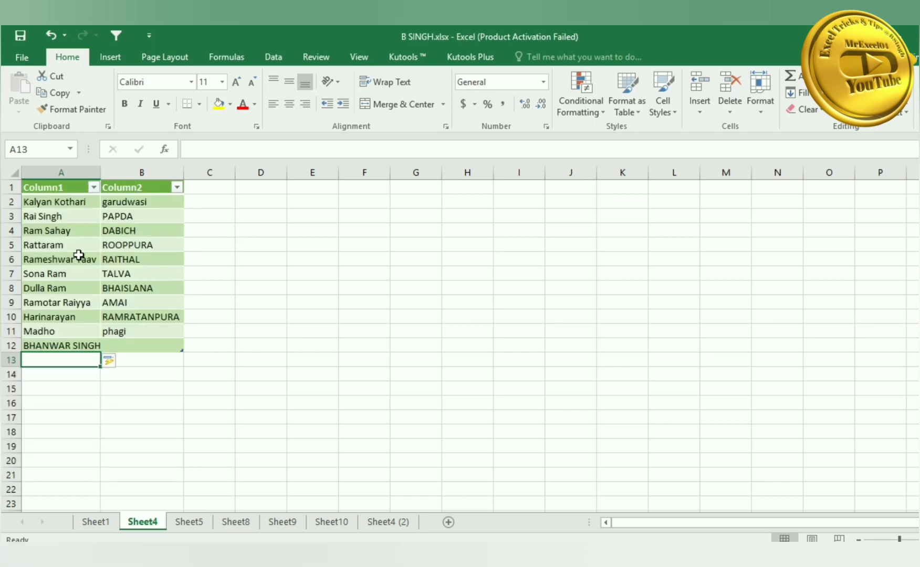
click(109, 525)
click(180, 344)
- Select row 9 with Shift+Space, then select the entire FATHER_NAME column B with Ctrl+Space
click(268, 304)
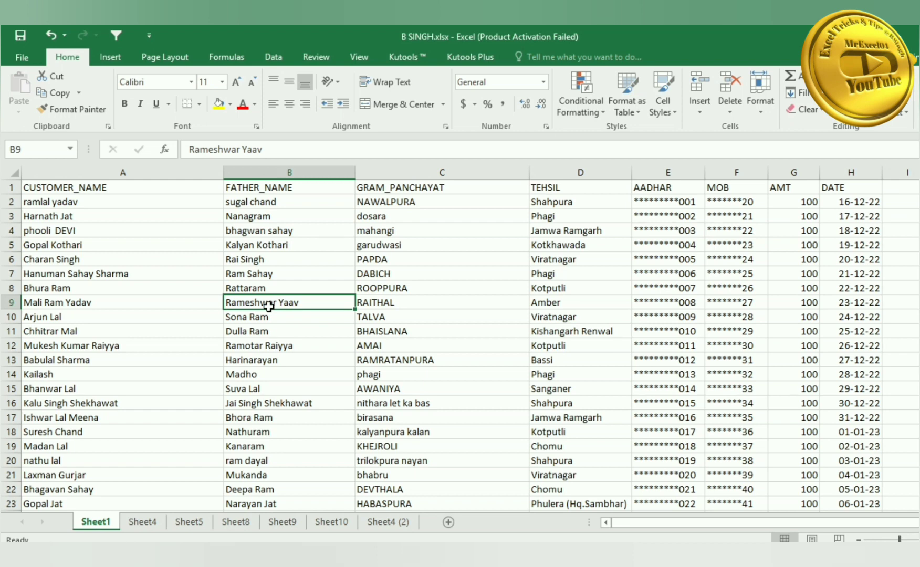
key(shift+space)
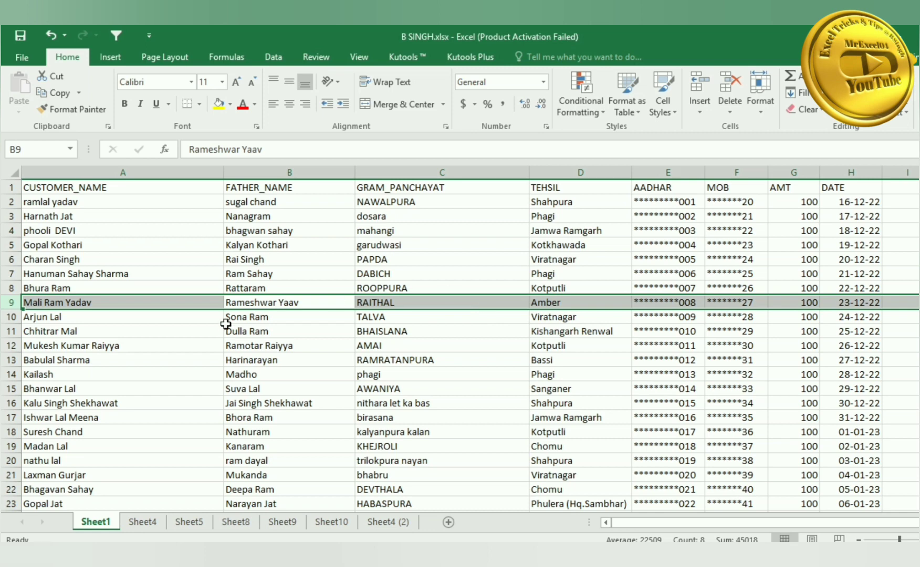
right_click(7, 308)
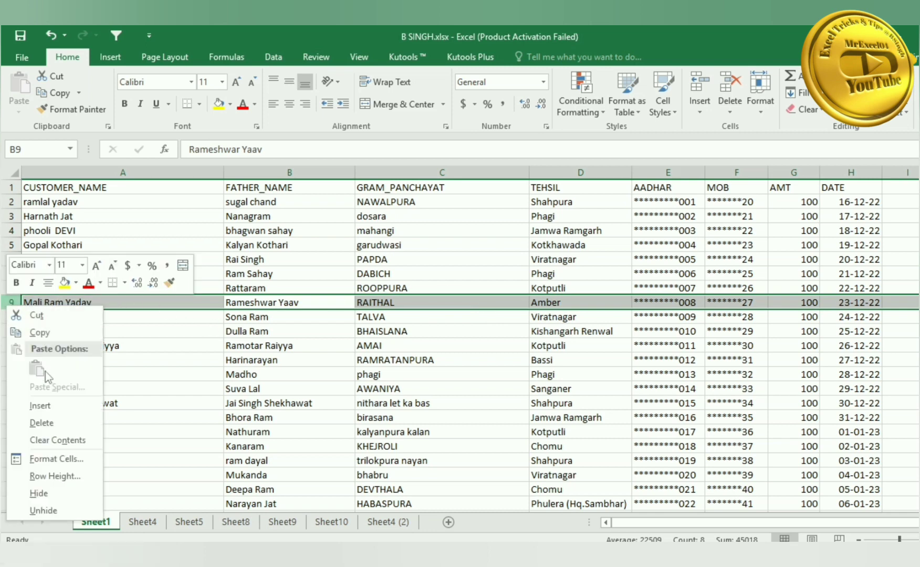
key(Escape)
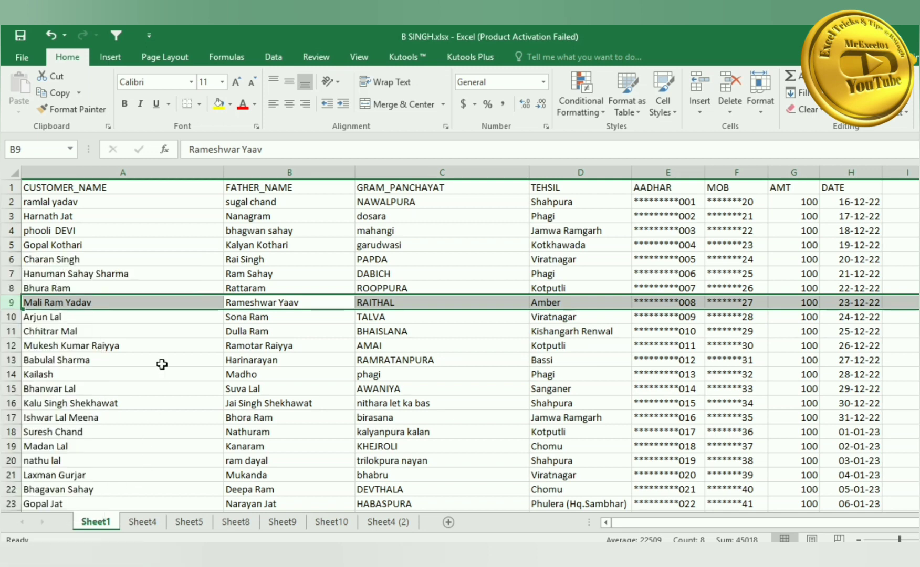
click(267, 330)
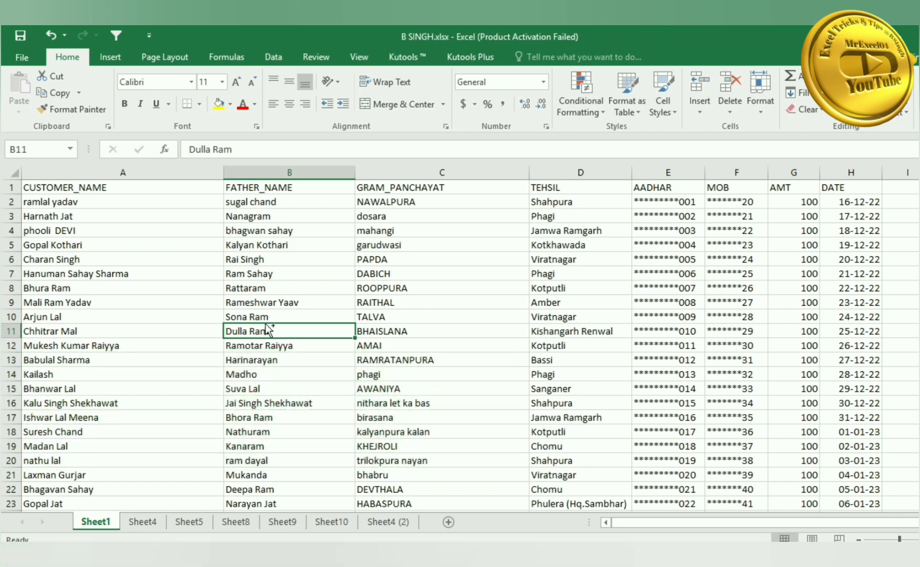
key(ctrl+space)
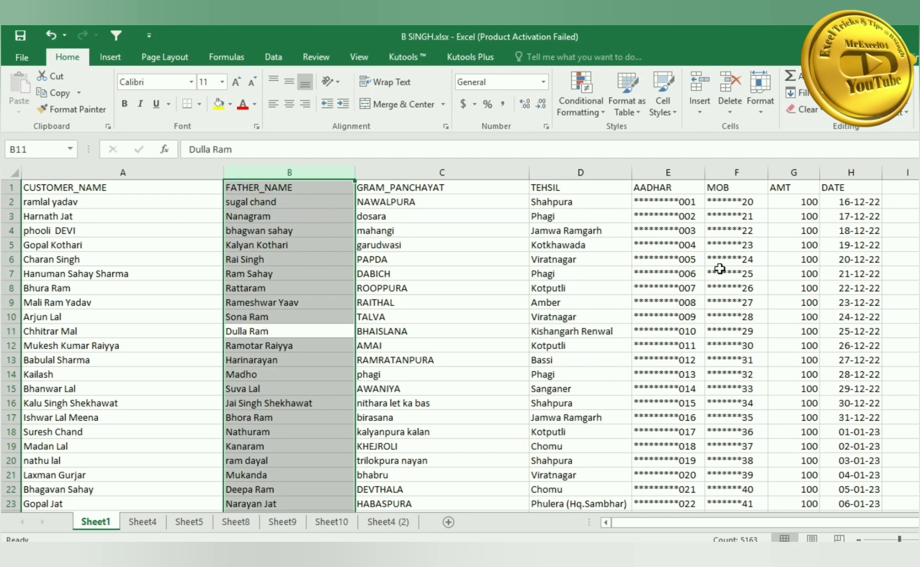
- Select the whole customer table with Ctrl+A, then bring up the empty Macro dialog with Alt+F8
right_click(306, 171)
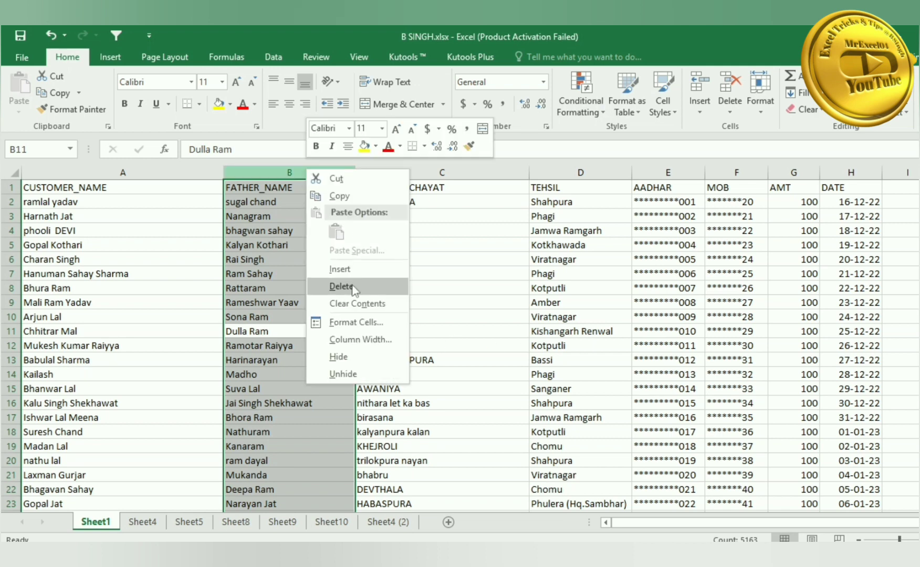
click(213, 247)
click(165, 216)
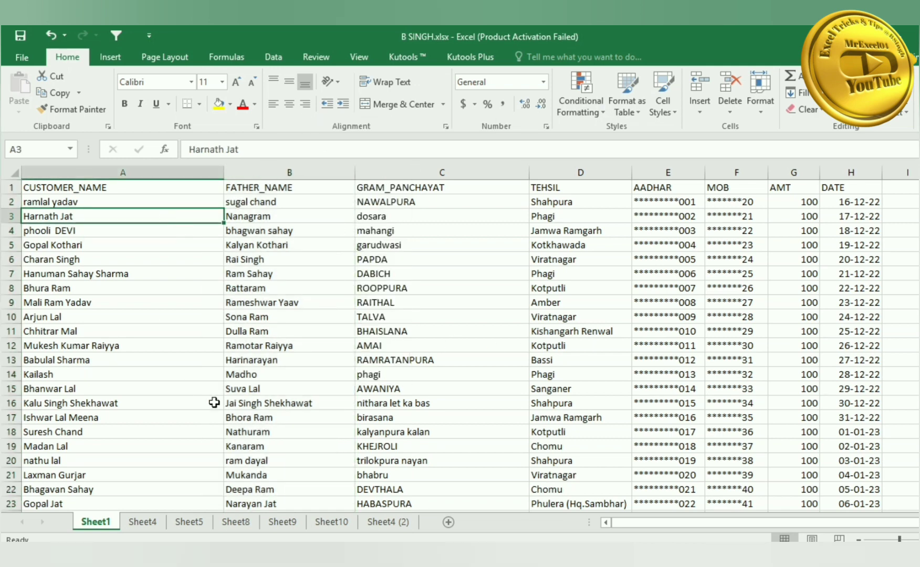
key(ctrl+a)
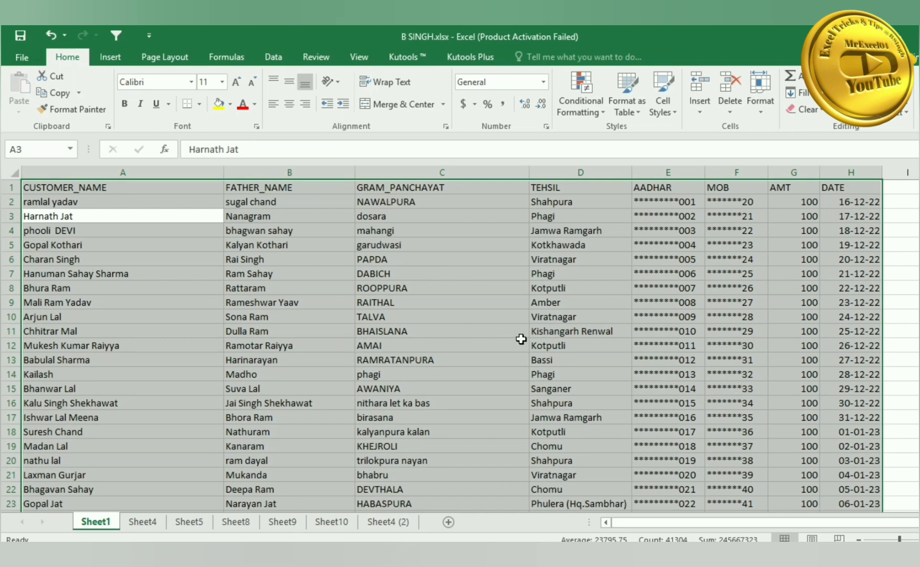
click(399, 245)
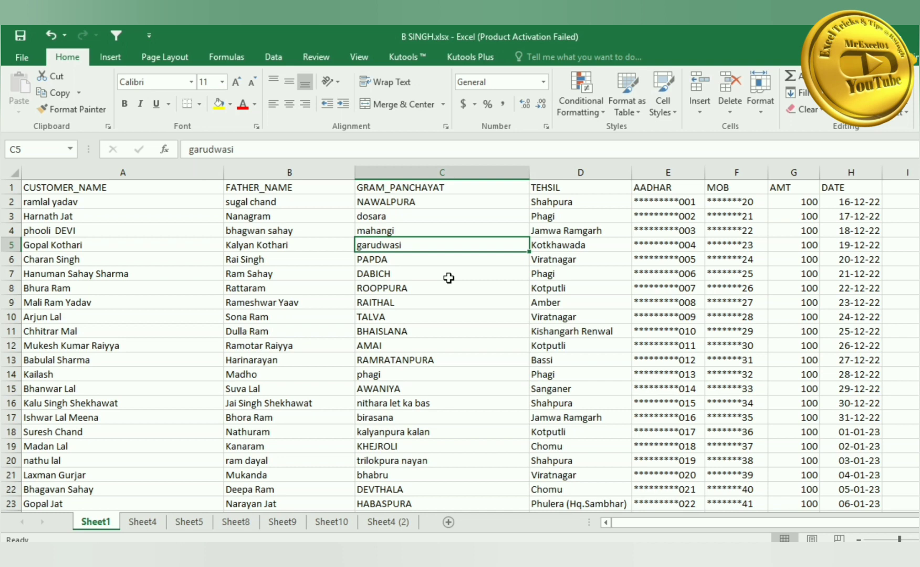
key(alt+F8)
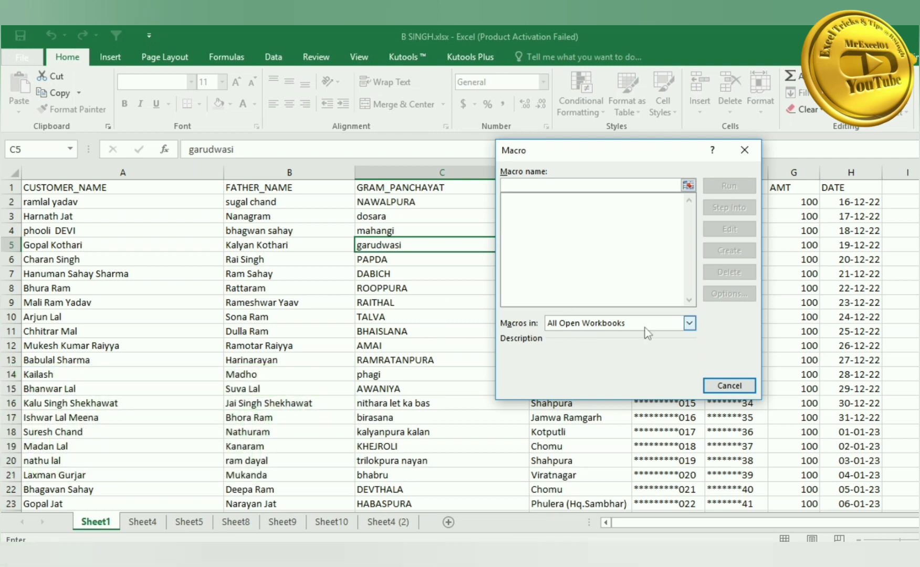
- Cancel the Macro dialog, view the View tab's Macros dropdown, then open the VBA editor
click(726, 386)
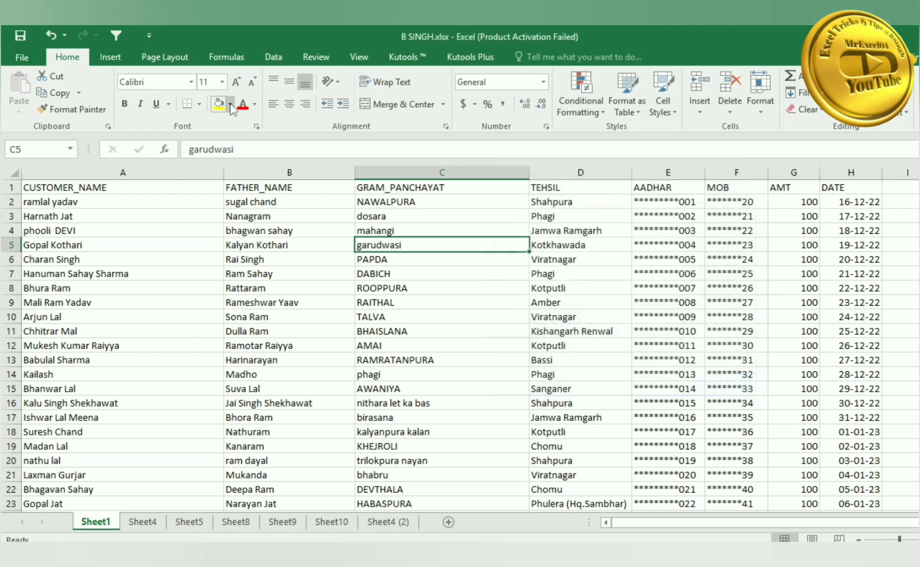
click(357, 56)
click(716, 103)
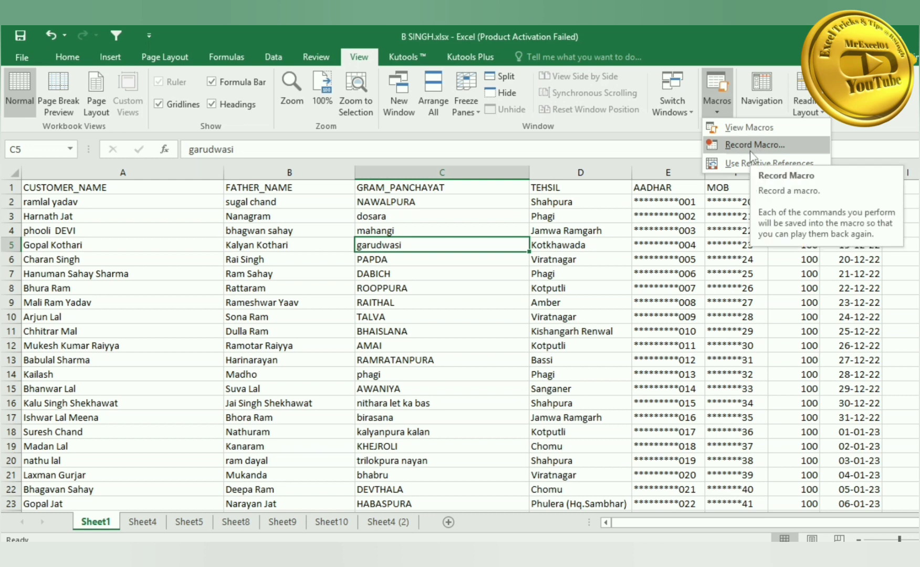
click(474, 200)
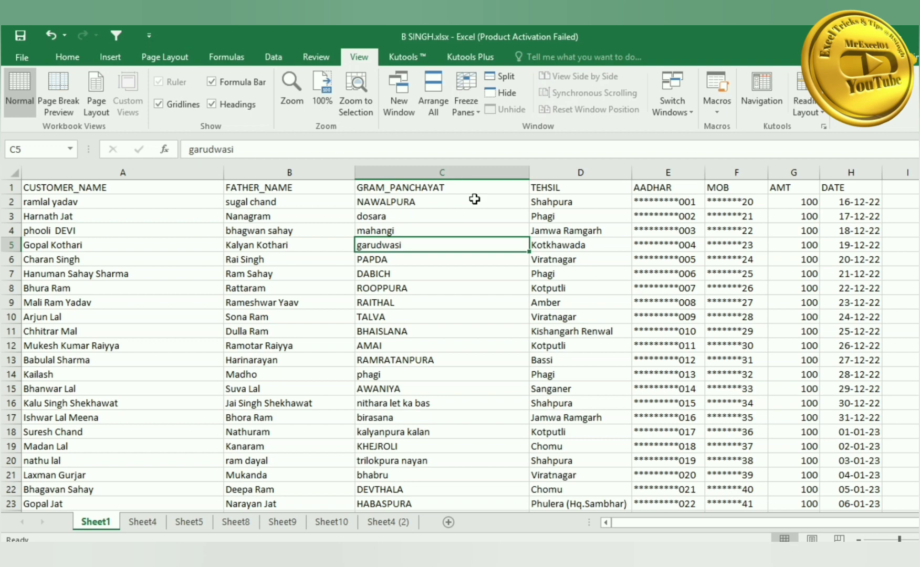
key(alt+F11)
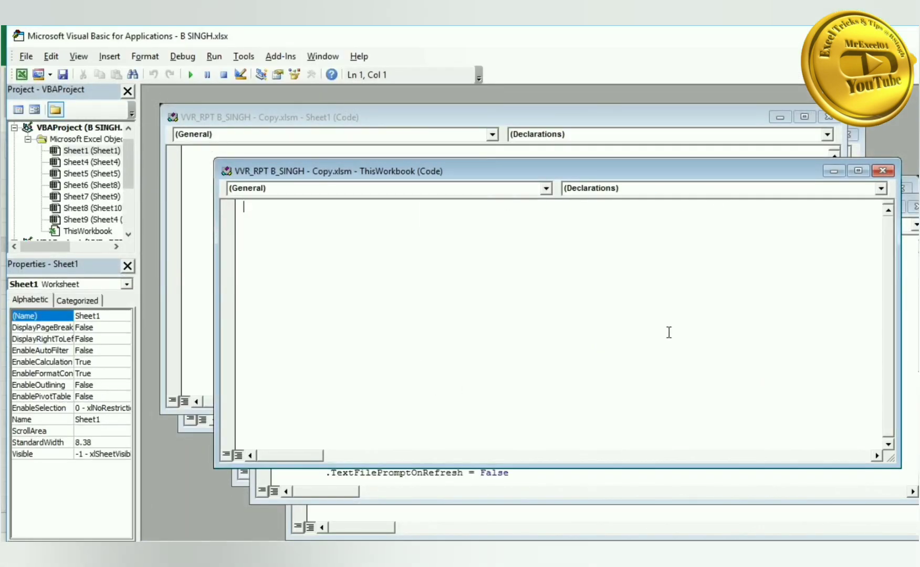
- Close all open code windows, including ThisWorkbook, Sheet1, Module4 and Sheet3
click(884, 172)
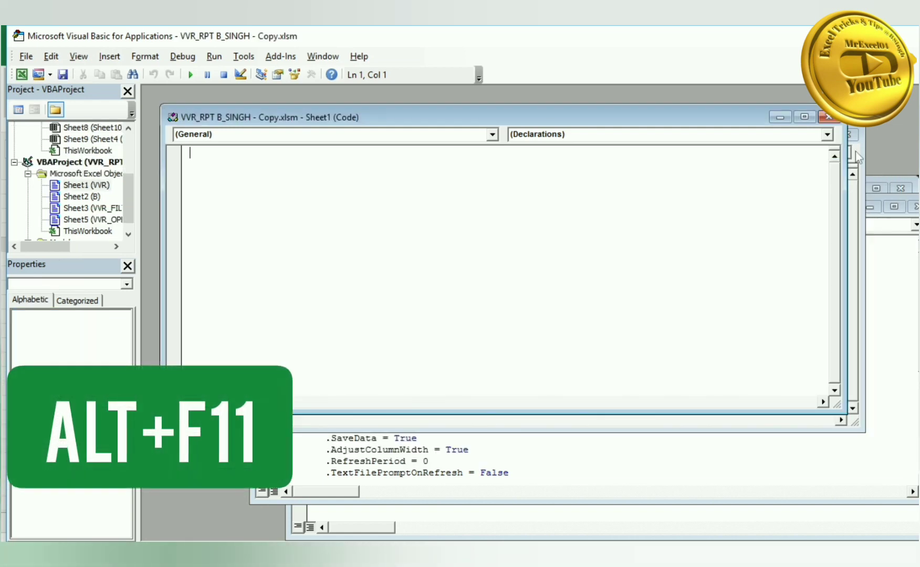
click(829, 116)
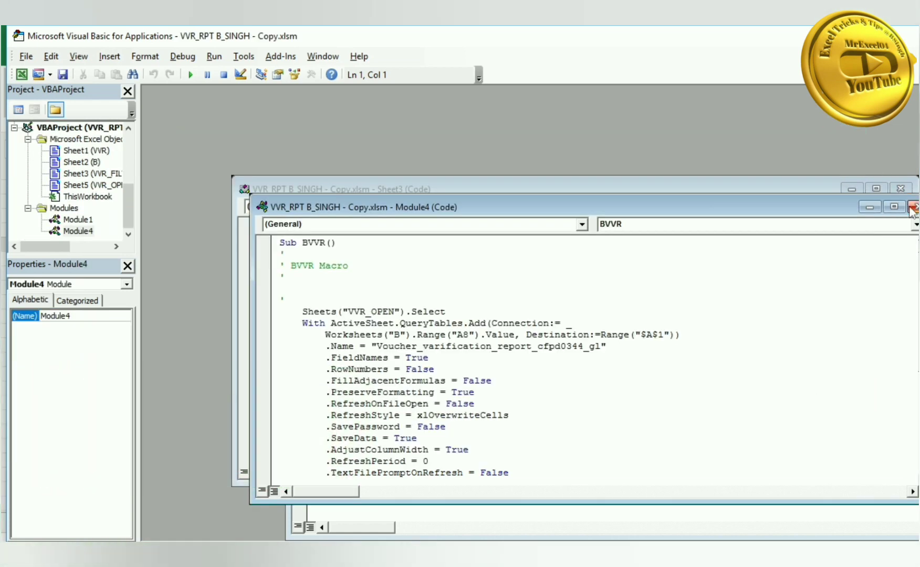
click(913, 207)
click(912, 206)
click(918, 242)
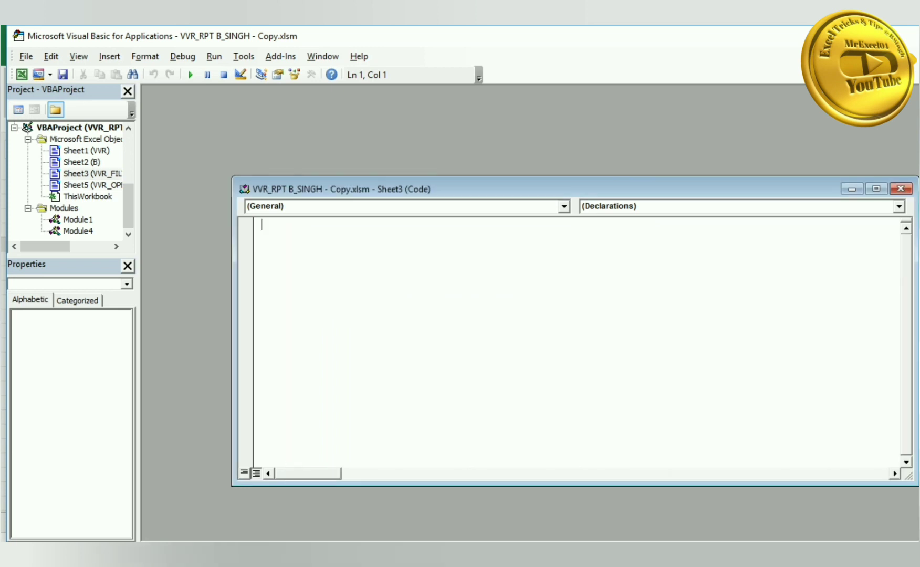
click(905, 191)
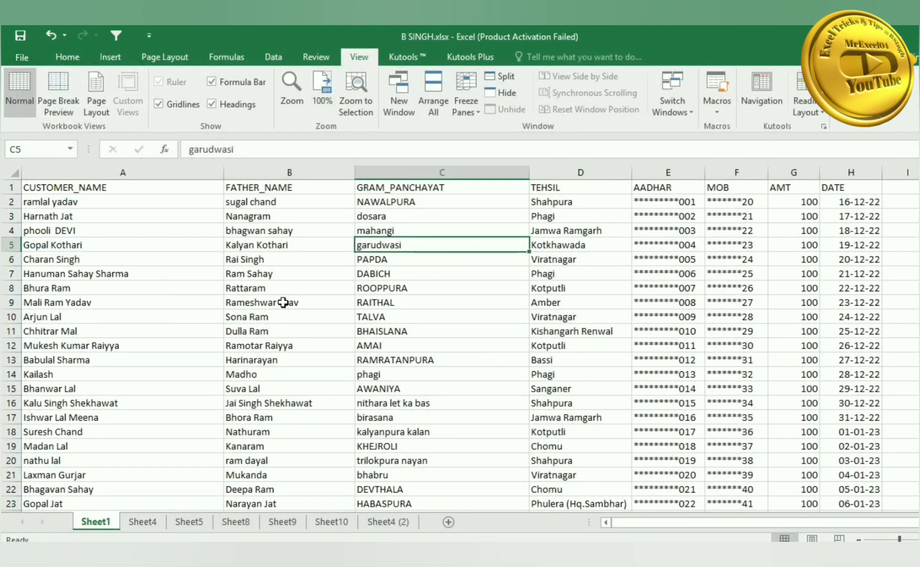
- Reopen the editor for B SINGH.xlsx, check the Insert menu without adding anything, and return to Excel
key(alt+F11)
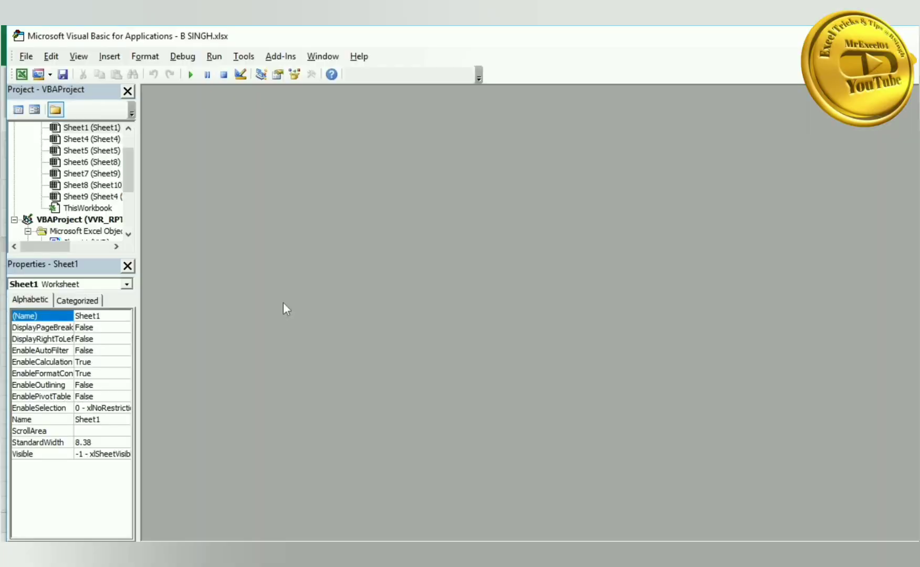
click(109, 56)
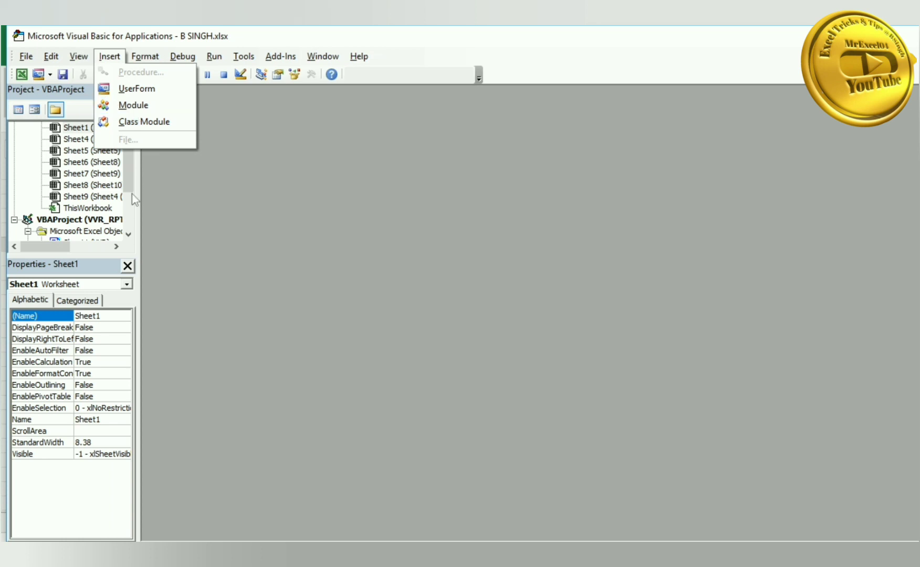
key(Escape)
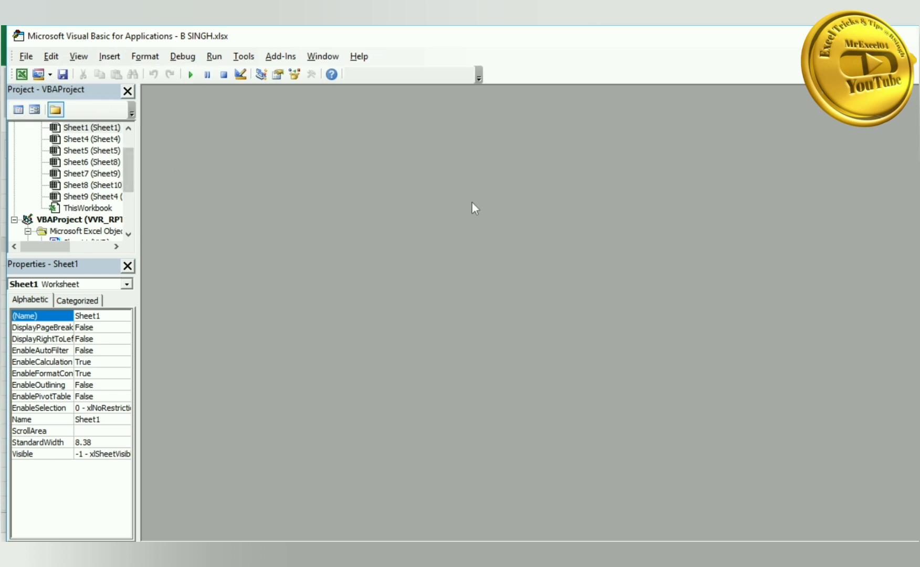
key(alt+F11)
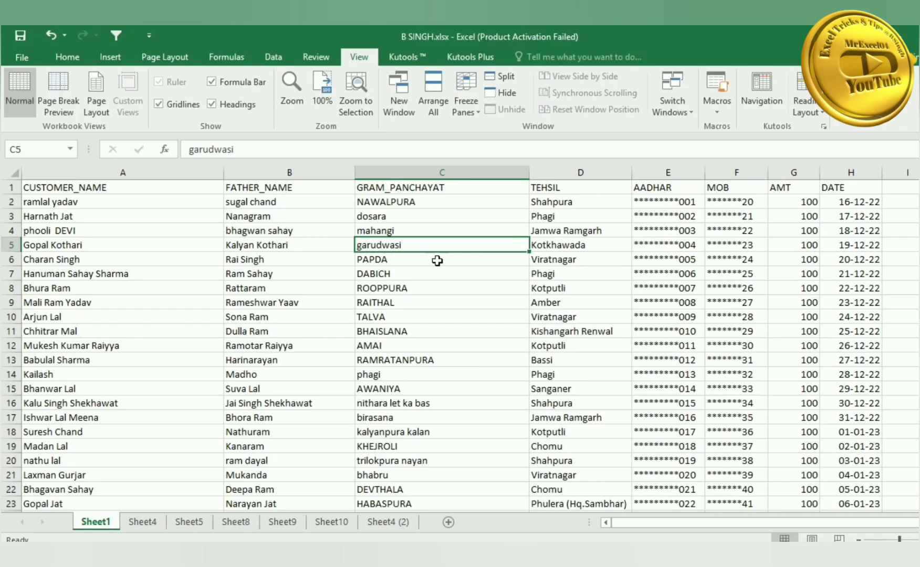
- Clear the AMT values in G5:G19
click(318, 285)
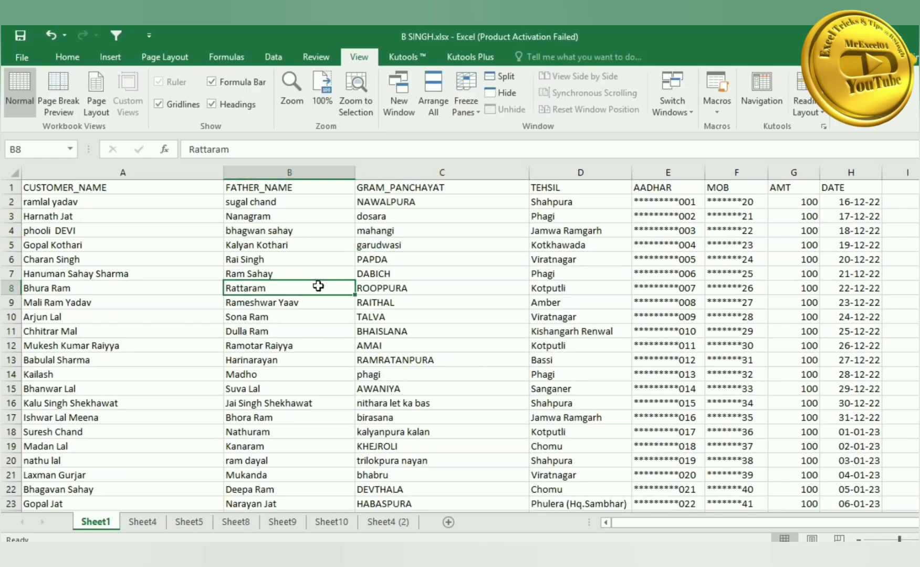
click(421, 244)
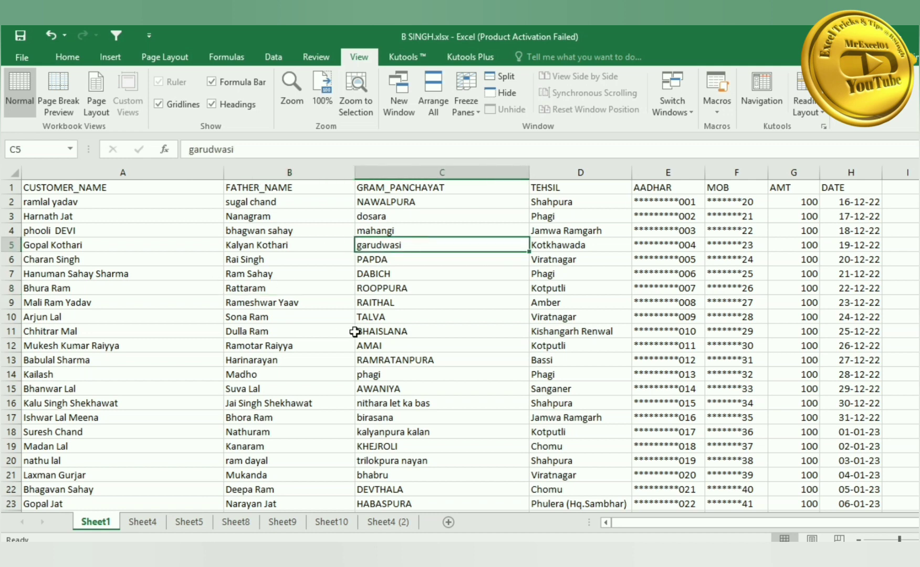
scroll(113, 326, down, 1)
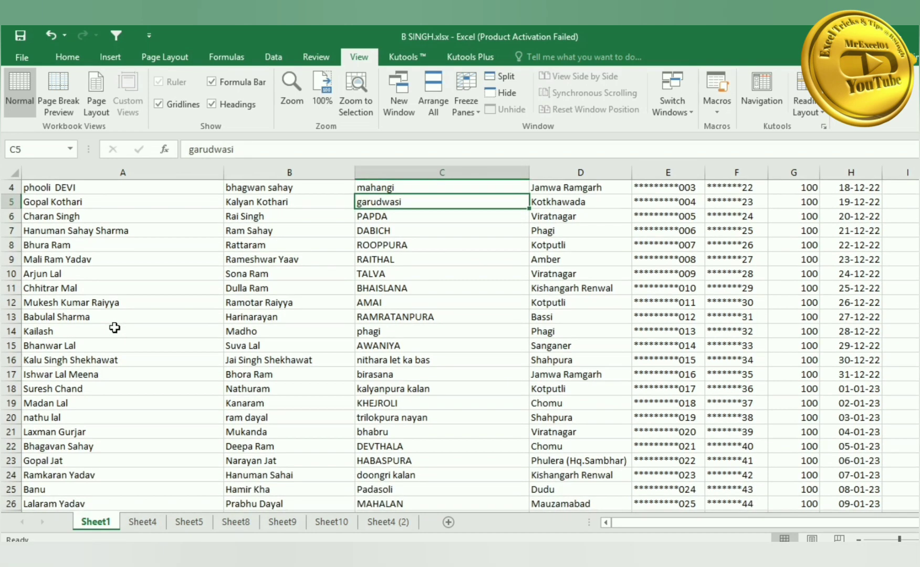
scroll(114, 328, up, 1)
scroll(115, 327, up, 1)
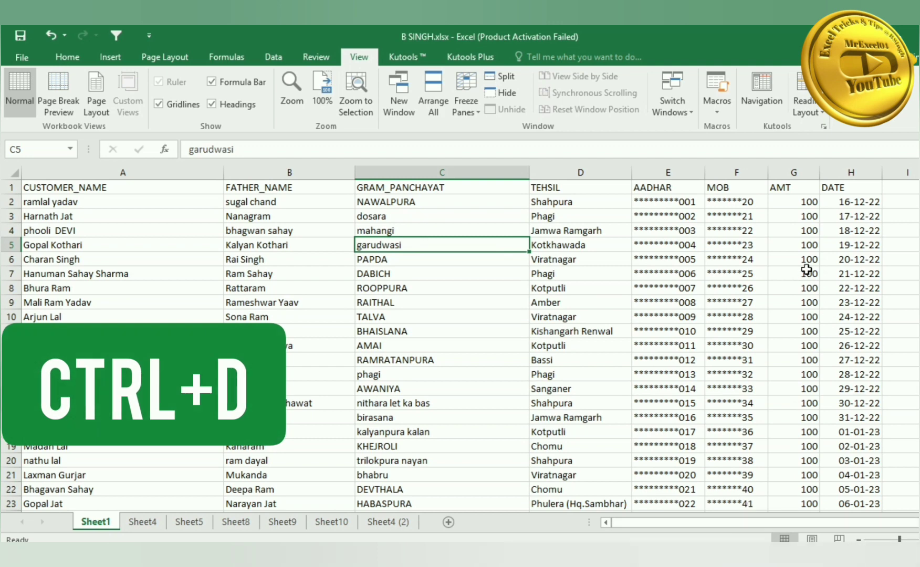
drag(807, 244, 808, 448)
key(Delete)
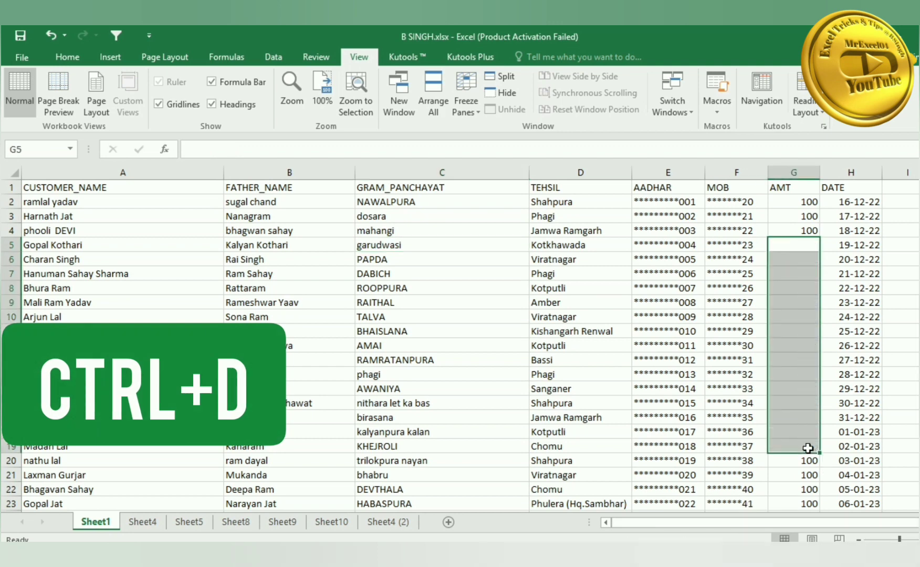
- Fill the 100 from G4 down through G19 with Ctrl+D
click(798, 231)
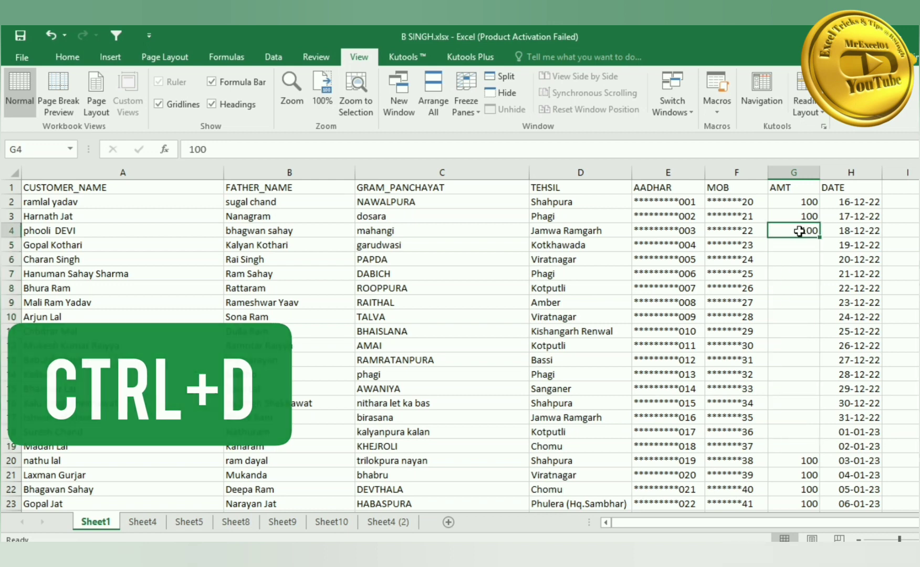
drag(799, 241, 805, 449)
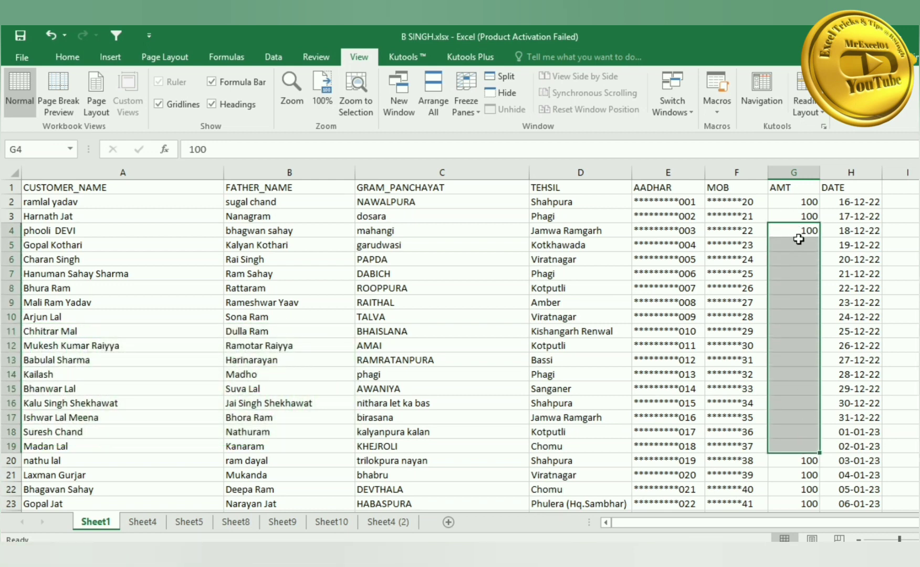
key(ctrl+d)
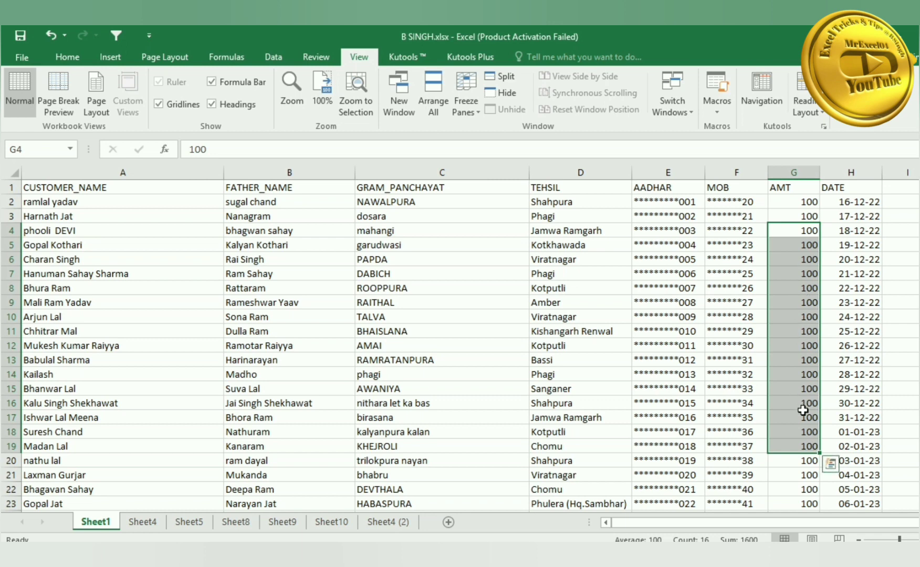
key(Escape)
- Insert two new blank worksheets, Sheet3 and Sheet6, with Shift+F11
click(667, 317)
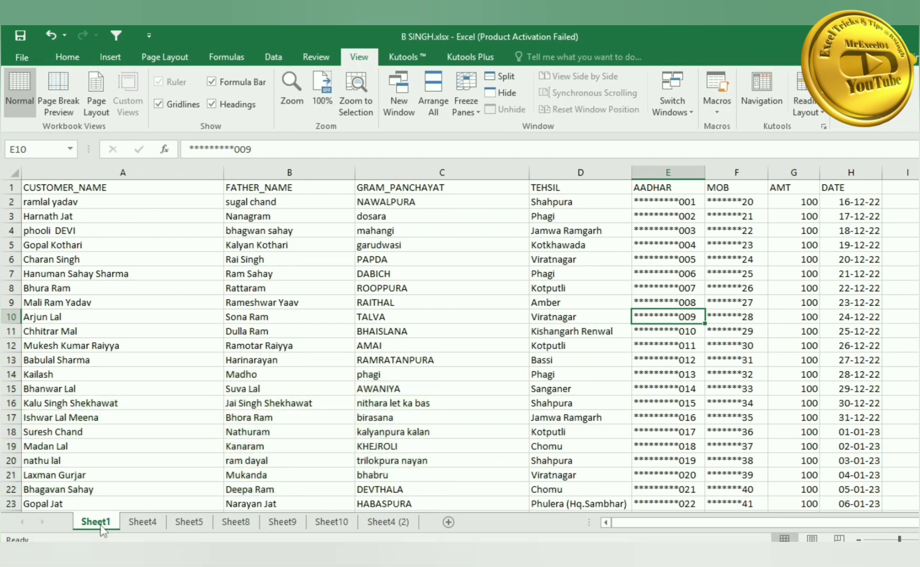
key(shift+F11)
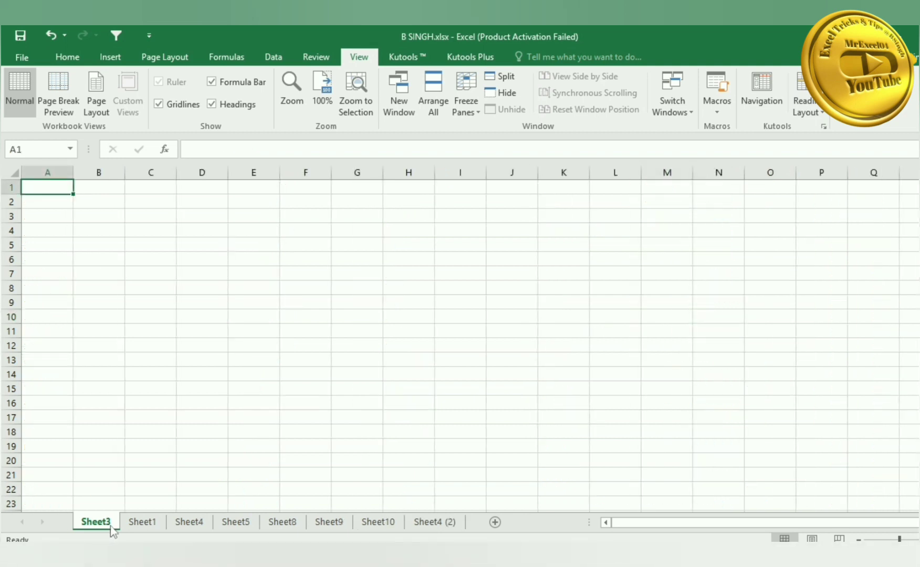
key(shift+F11)
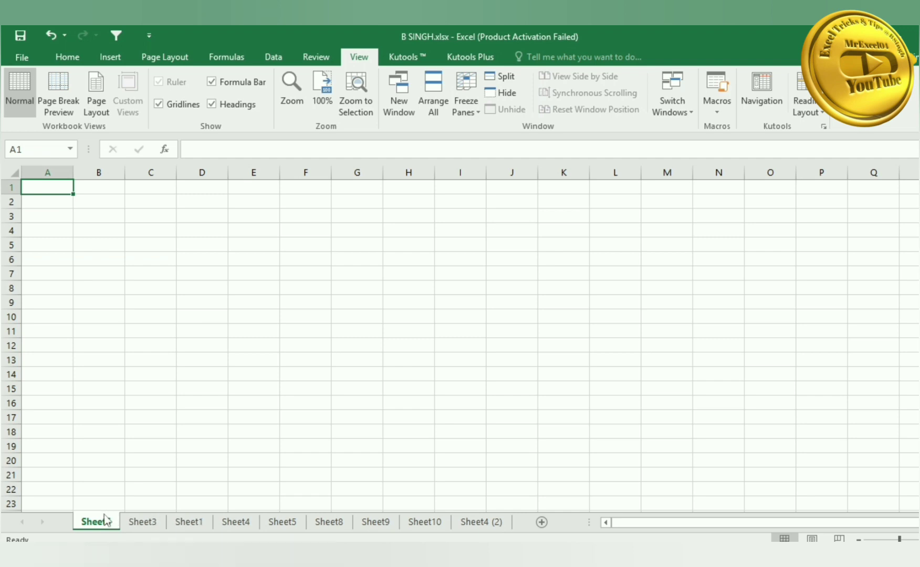
- From Sheet1, step forward through Sheet4, Sheet5 and Sheet8 with Ctrl+PgDn
click(190, 522)
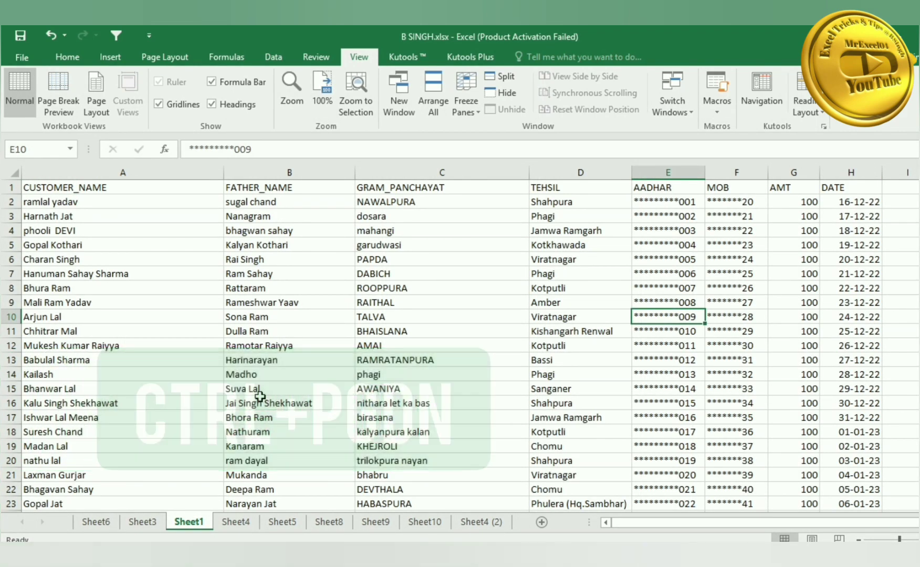
click(120, 332)
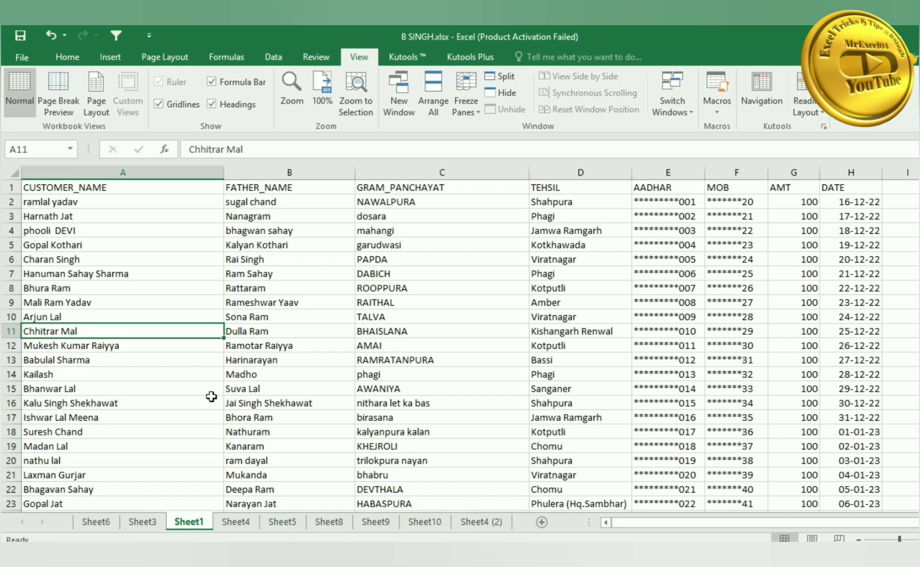
key(ctrl+Page_Down)
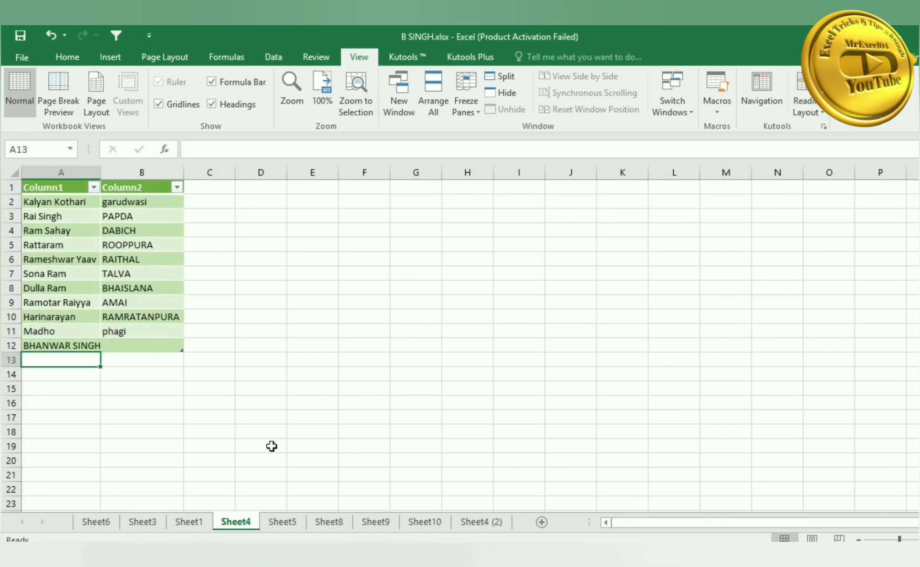
key(ctrl+Page_Down)
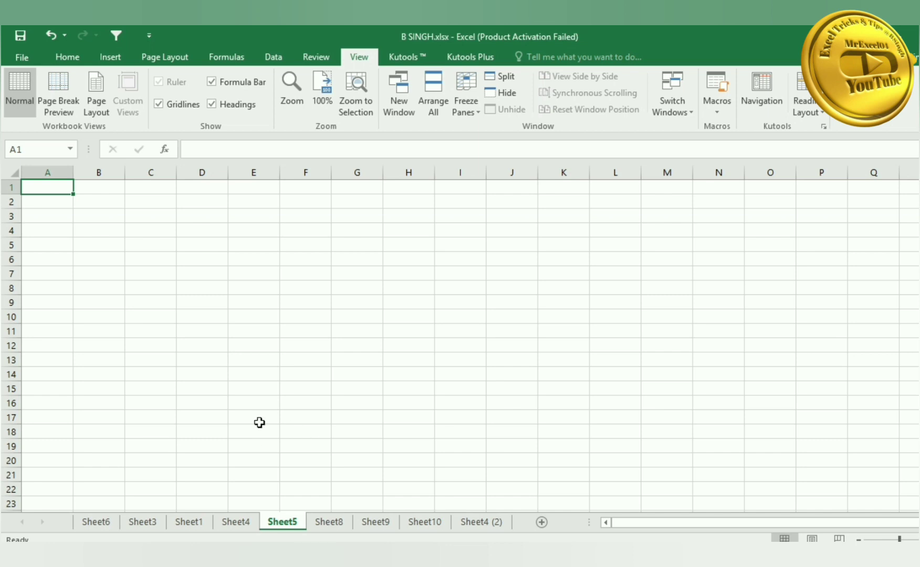
key(ctrl+Page_Down)
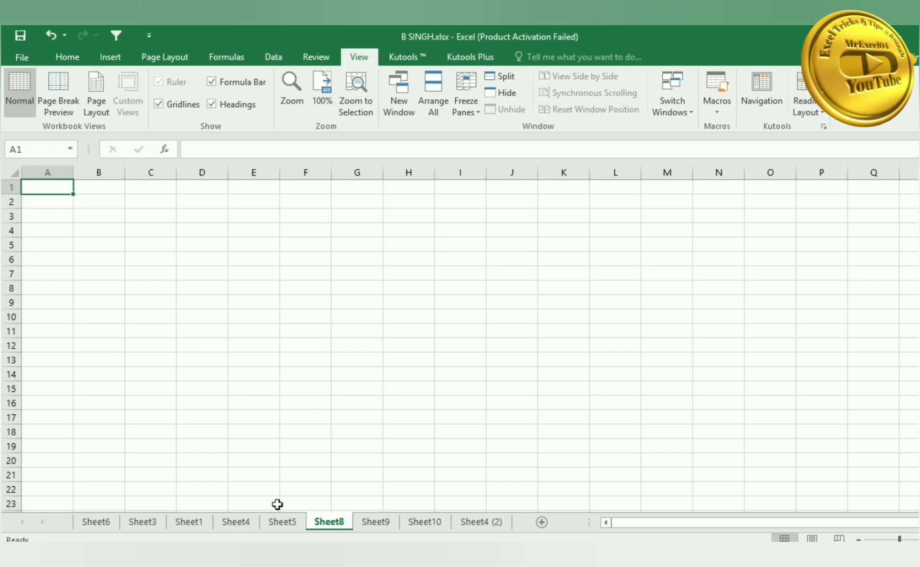
- Jump between the Sheet1, Sheet5 and Sheet4 (2) tabs, then step back to Sheet1 with Ctrl+PgUp
click(188, 521)
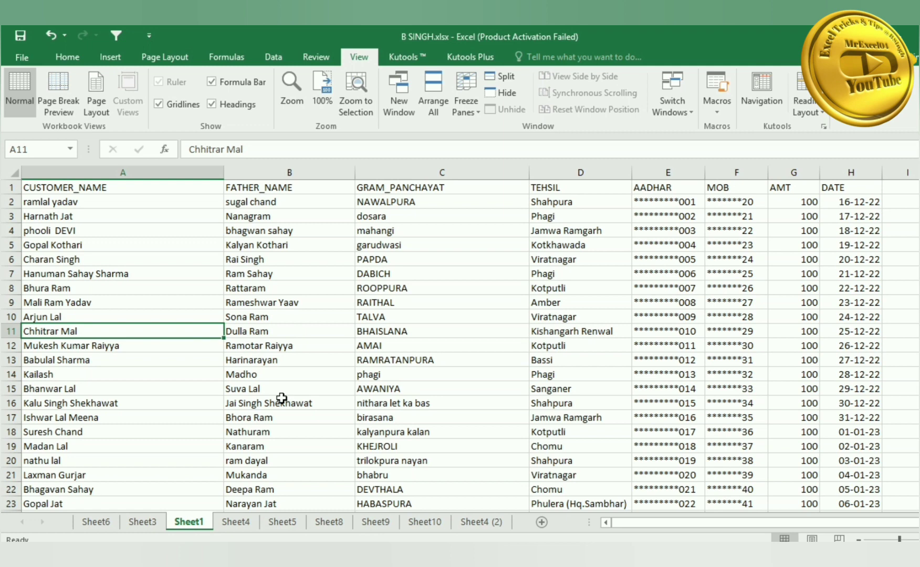
click(282, 521)
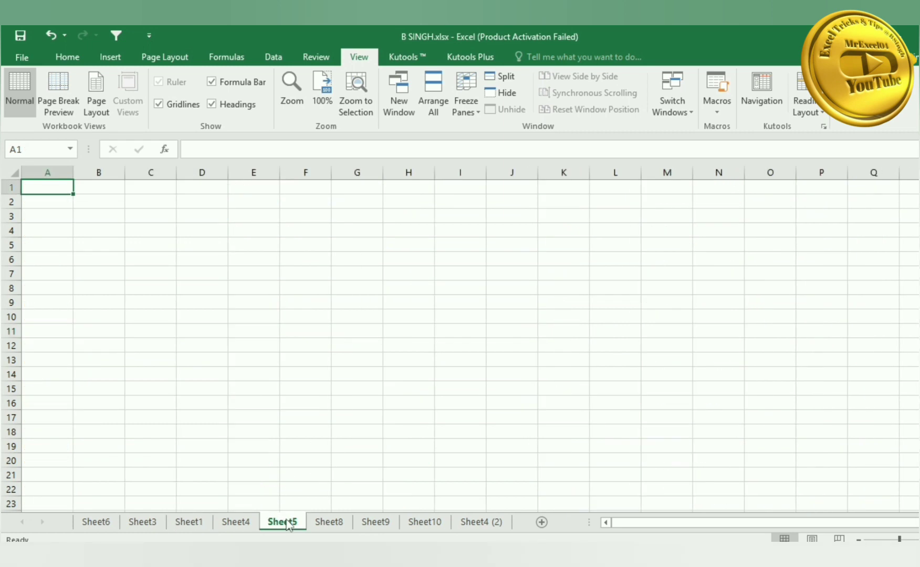
click(461, 523)
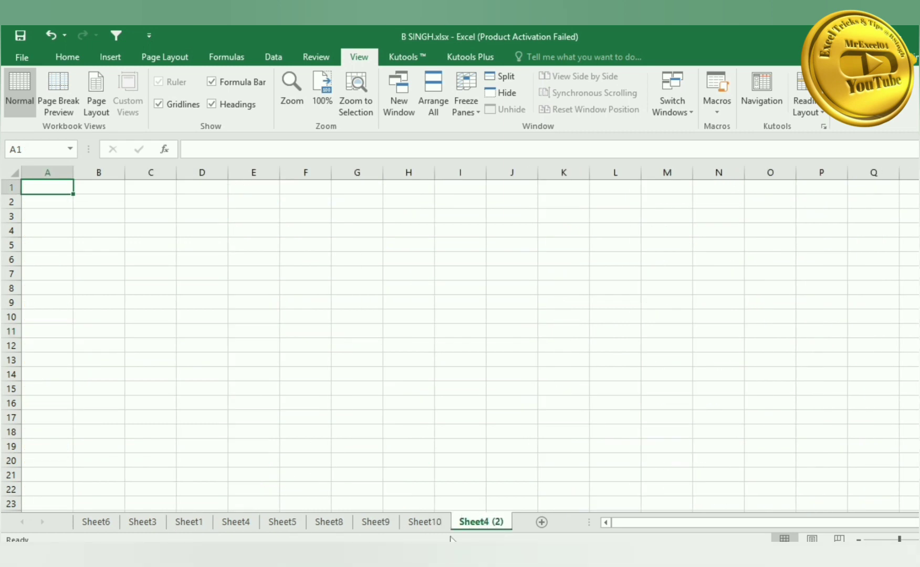
key(ctrl+Page_Up)
key(ctrl+Page_Up)
key(ctrl+Page_Up)
key(ctrl+Page_Up)
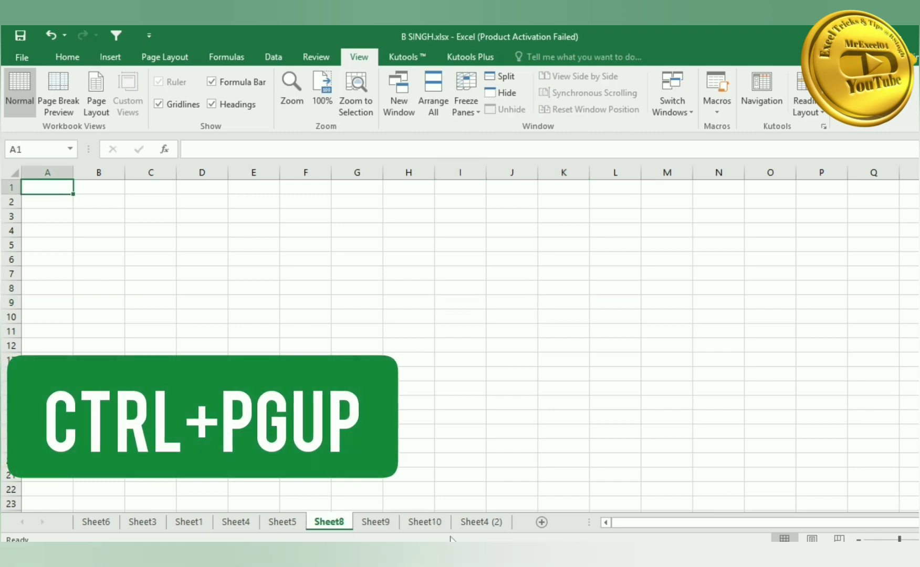
key(ctrl+Page_Up)
key(ctrl+Page_Up)
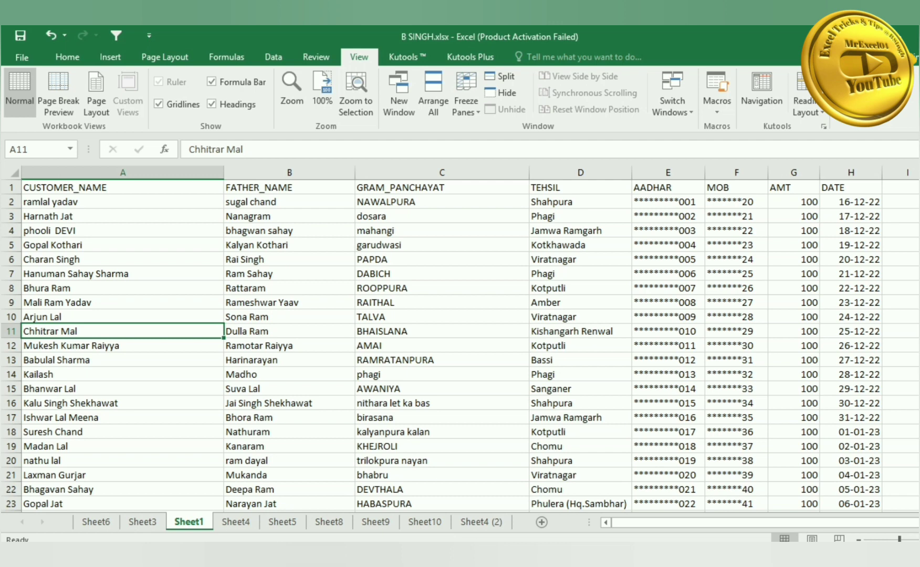
- Delete the blank Sheet6 with Alt+E, L and confirm the deletion
click(109, 523)
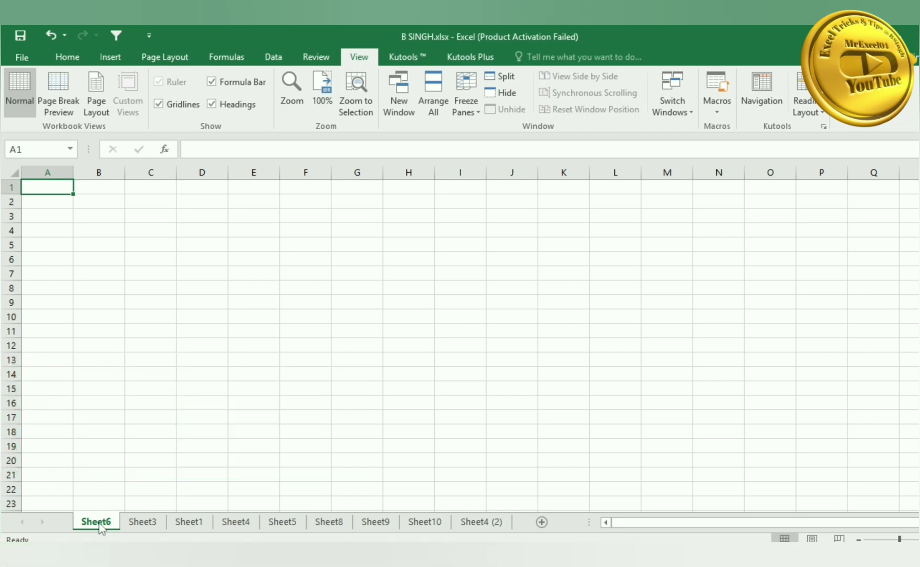
key(alt)
key(e)
key(l)
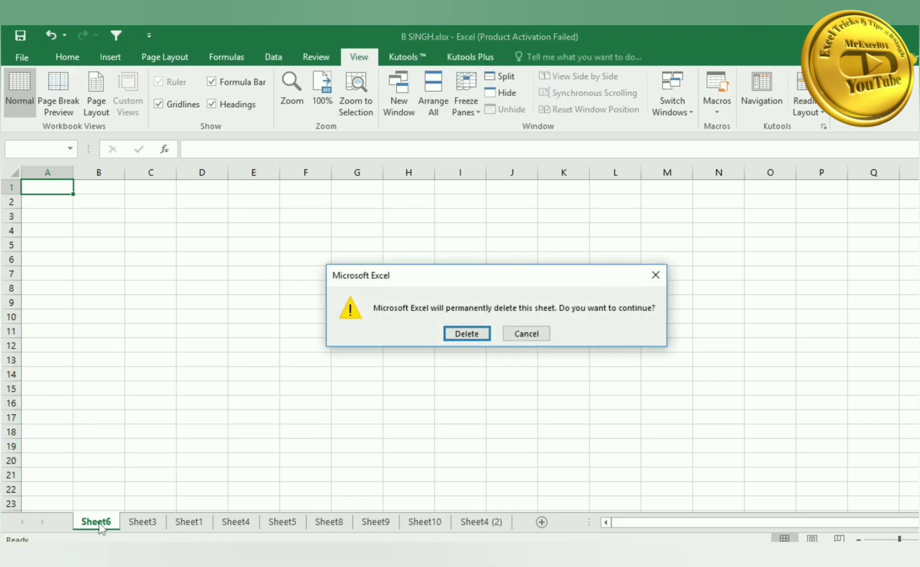
key(Return)
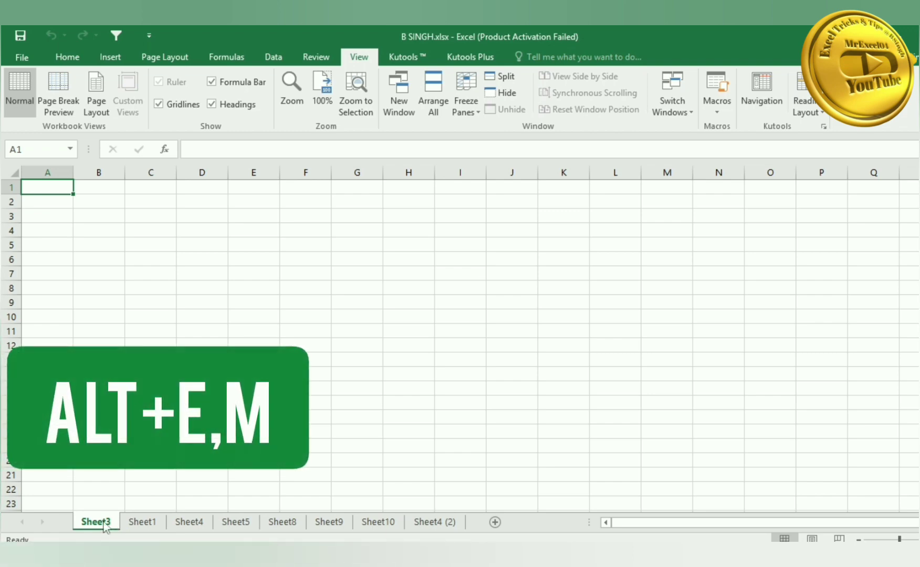
- Copy Sheet1 to the end of the workbook as Sheet1 (2), then select B2:C10 on the original Sheet1
click(155, 522)
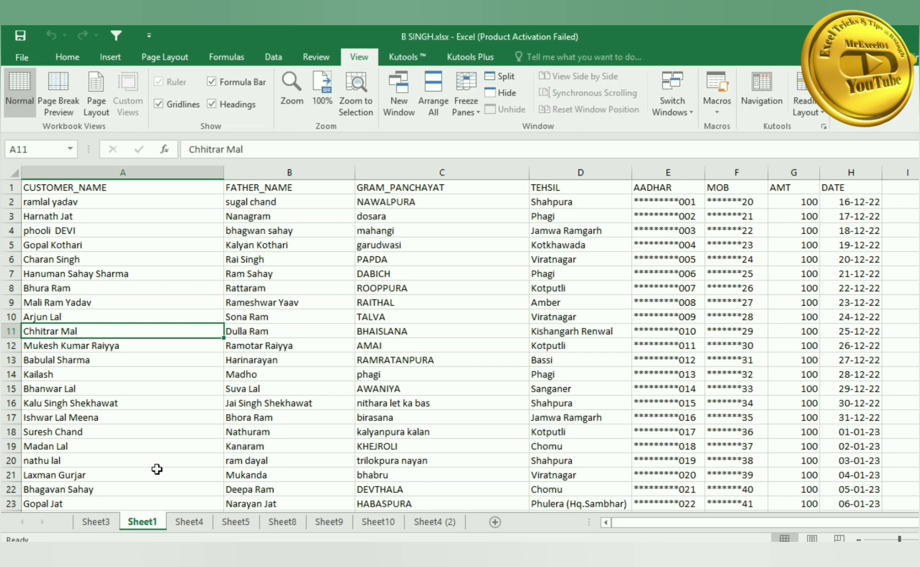
key(alt+e)
key(m)
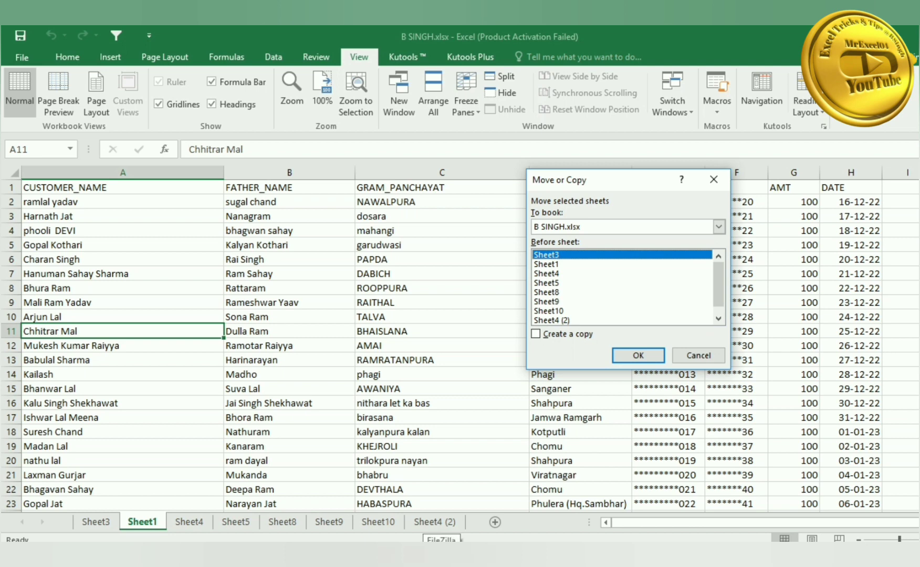
scroll(579, 296, down, 1)
click(572, 320)
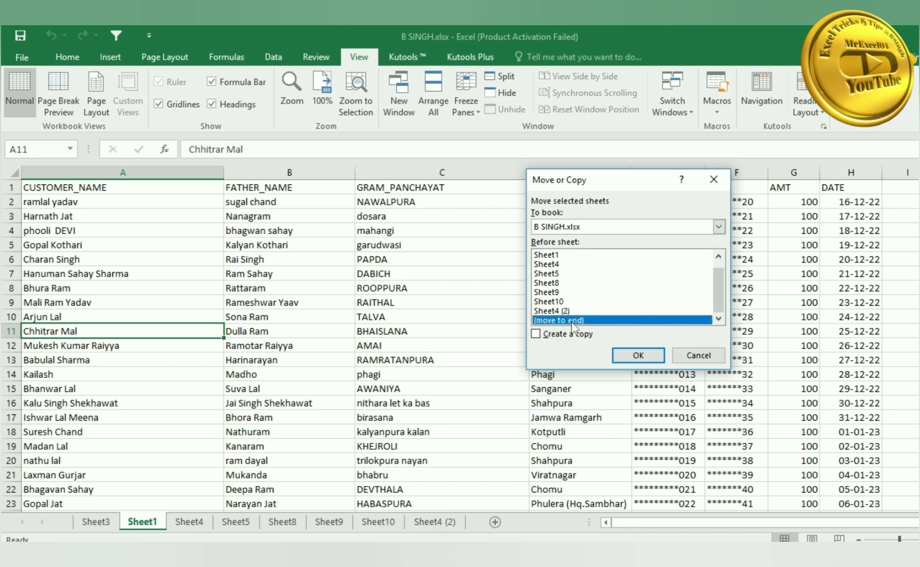
click(573, 335)
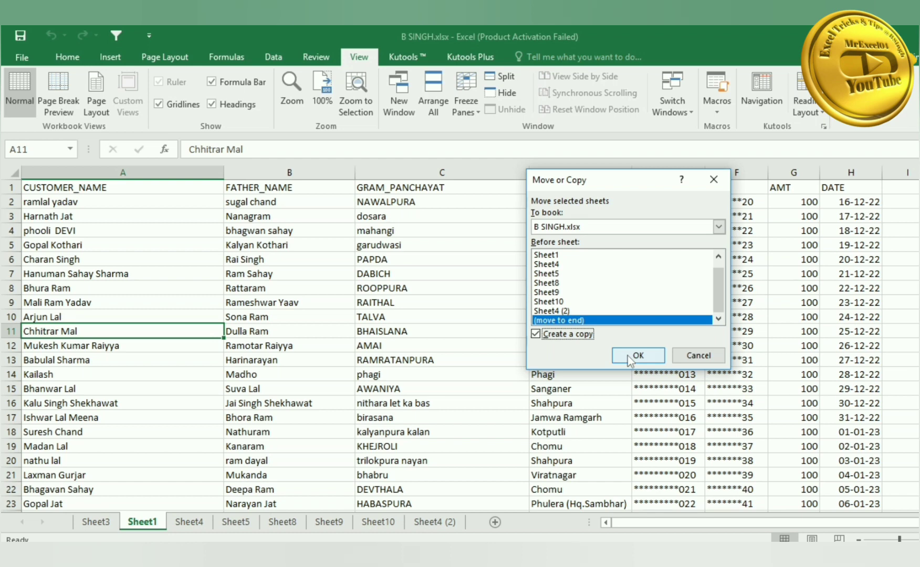
click(628, 356)
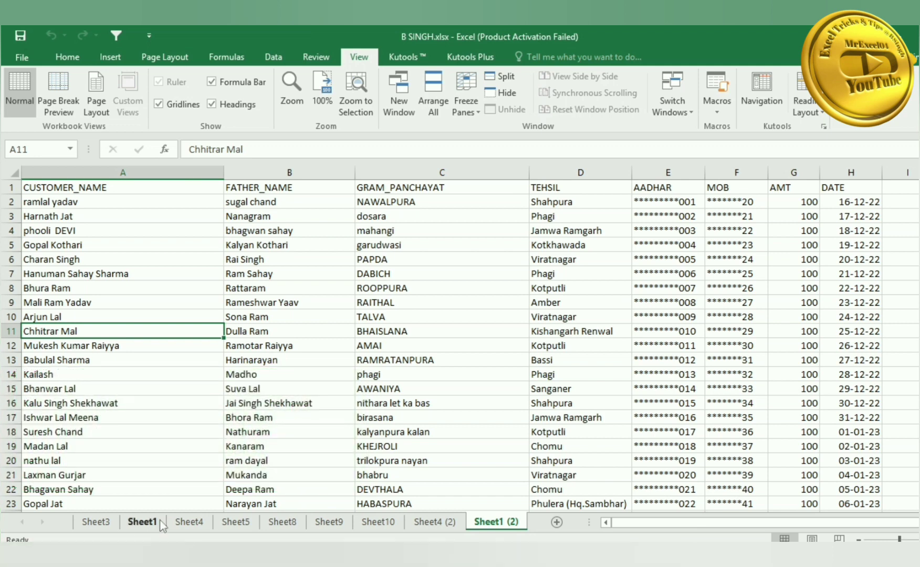
click(143, 522)
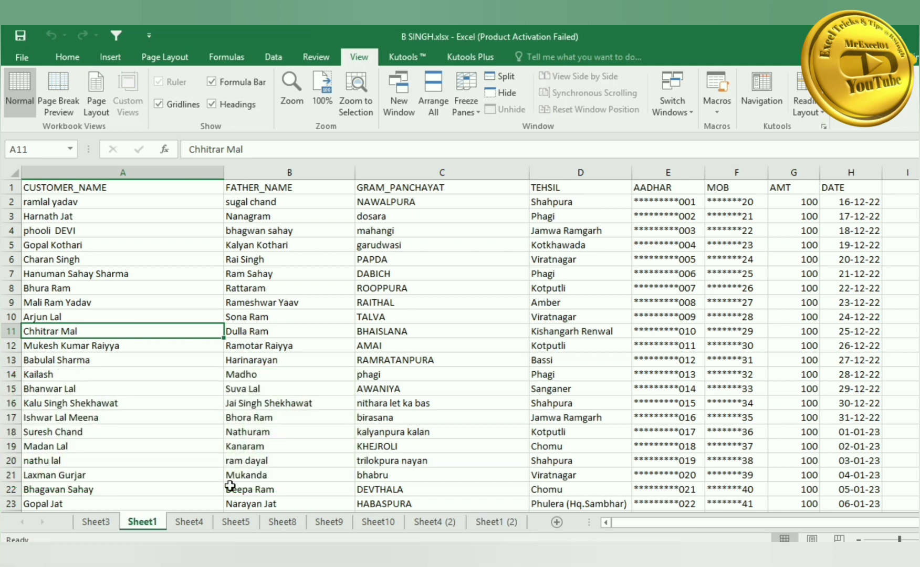
drag(273, 202, 381, 318)
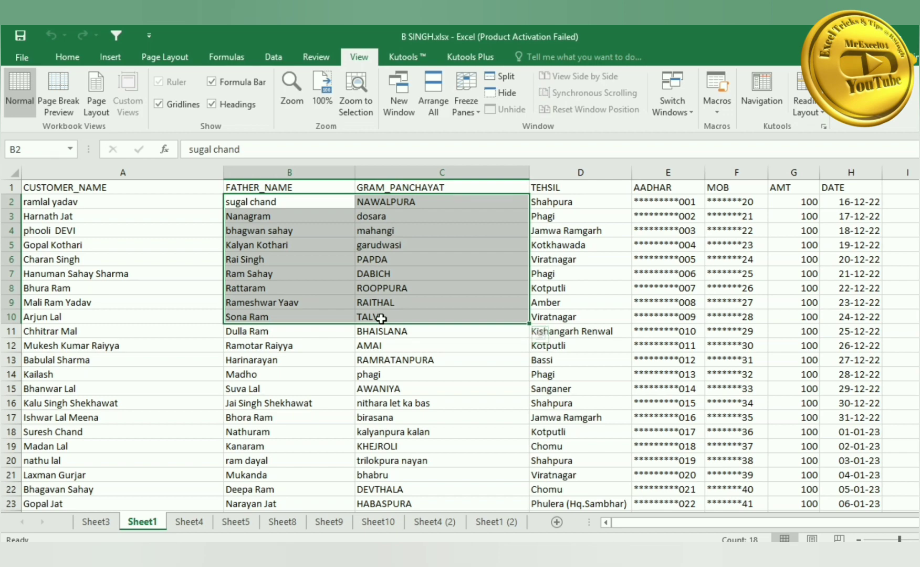
key(ctrl+p)
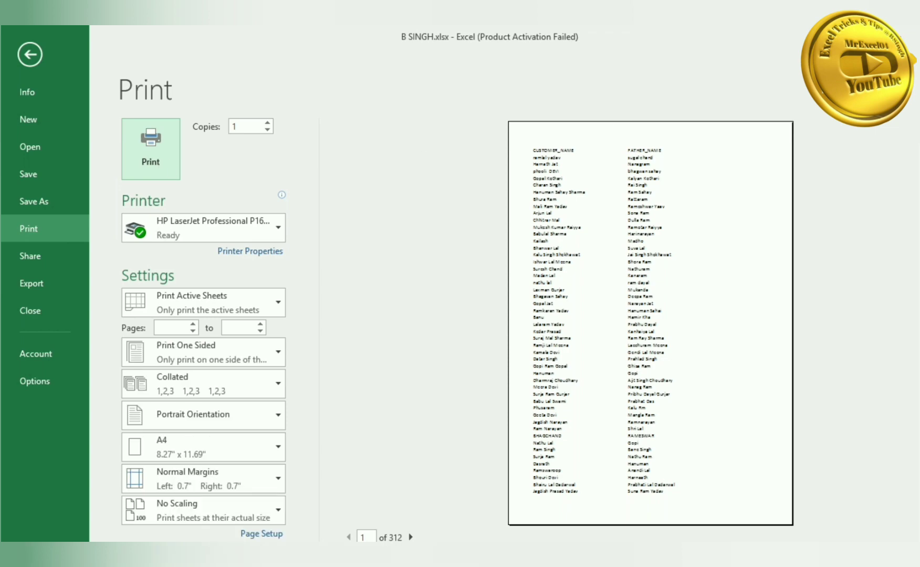
key(alt+F4)
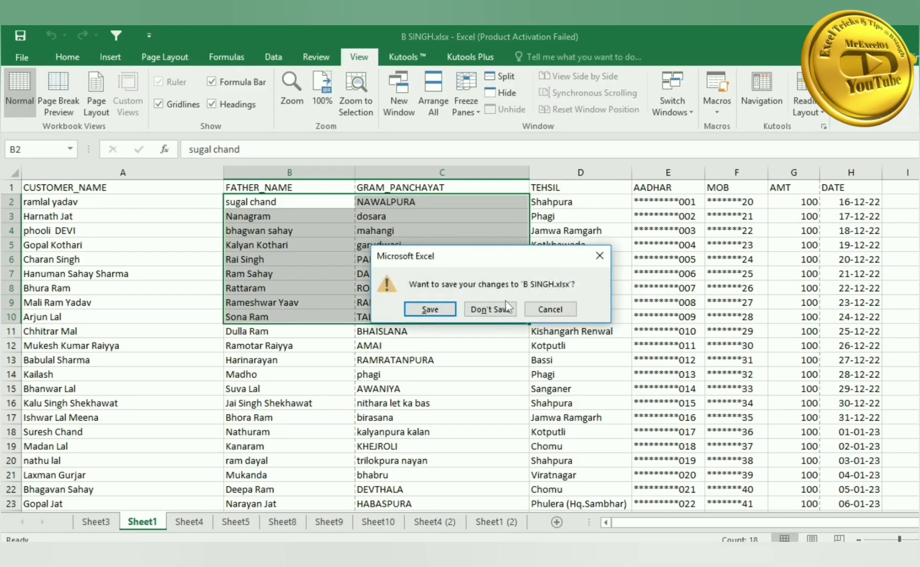
click(549, 310)
click(402, 269)
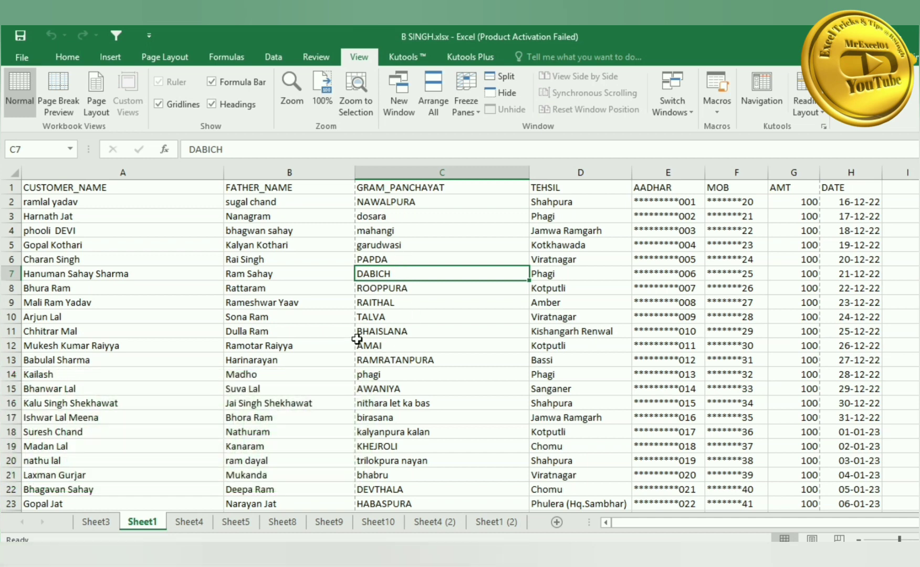
key(ctrl+n)
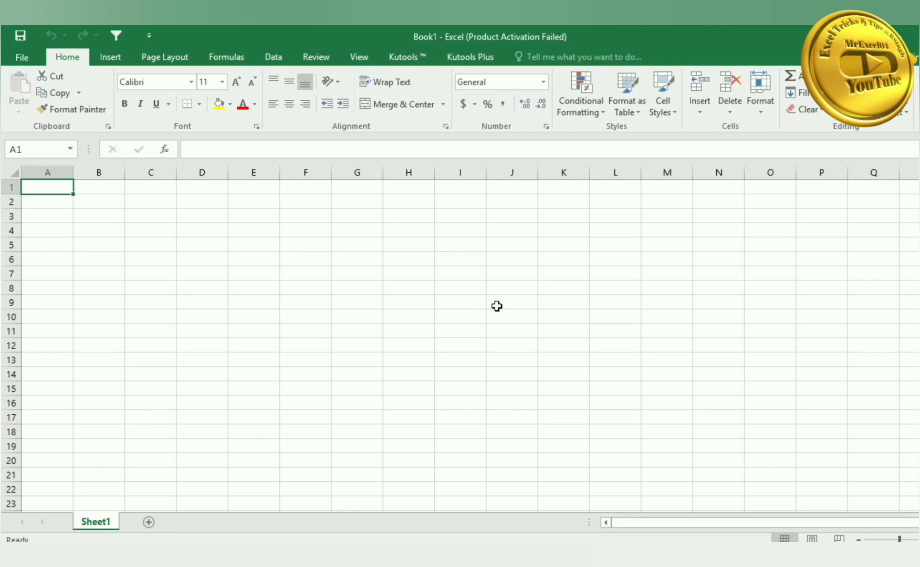
click(617, 243)
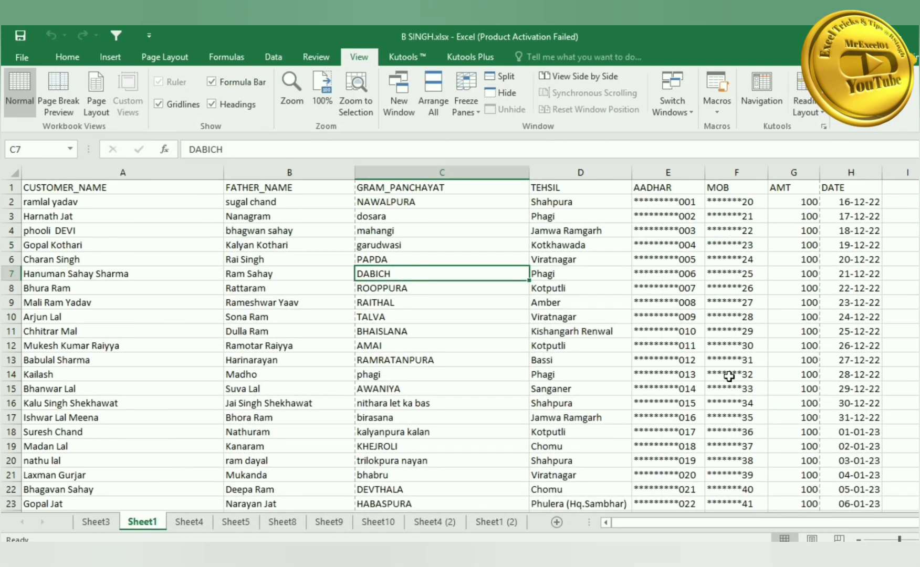
click(614, 523)
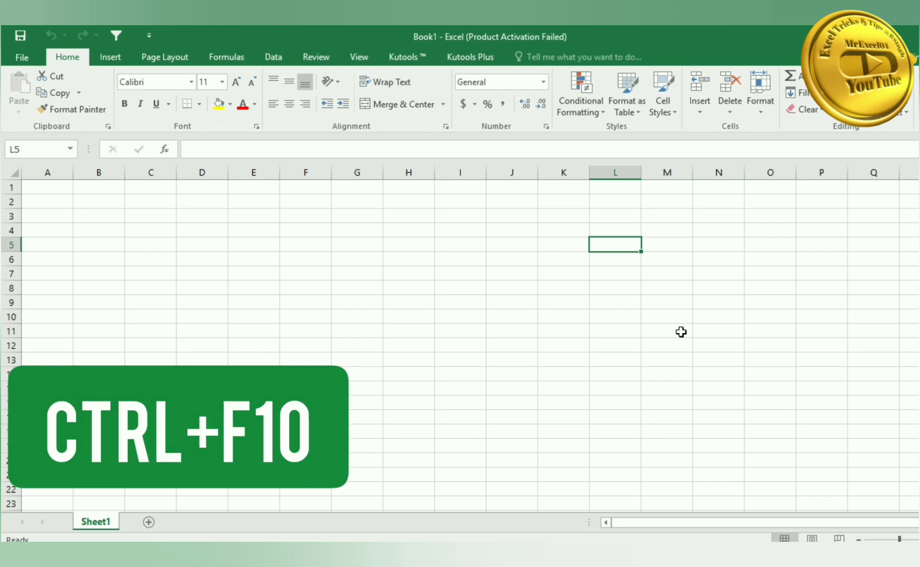
key(ctrl+F10)
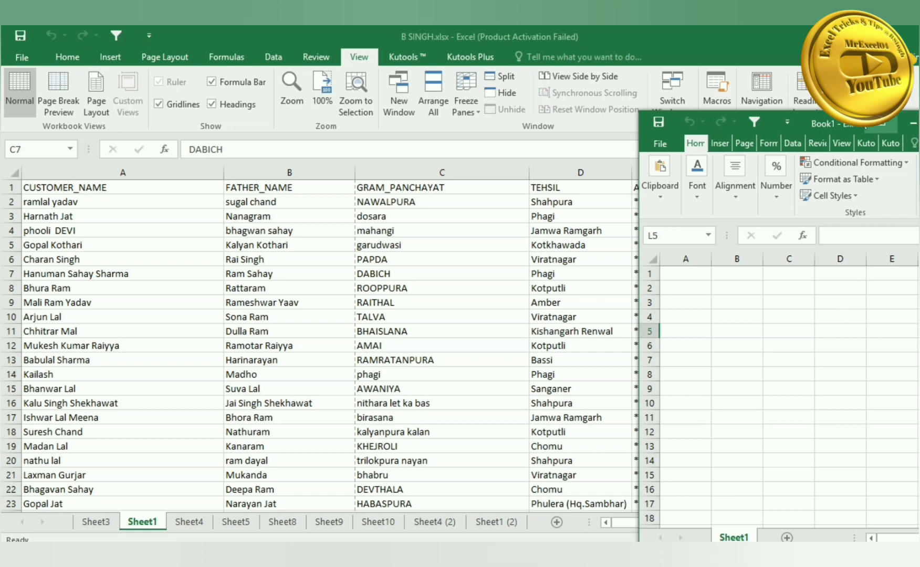
click(919, 123)
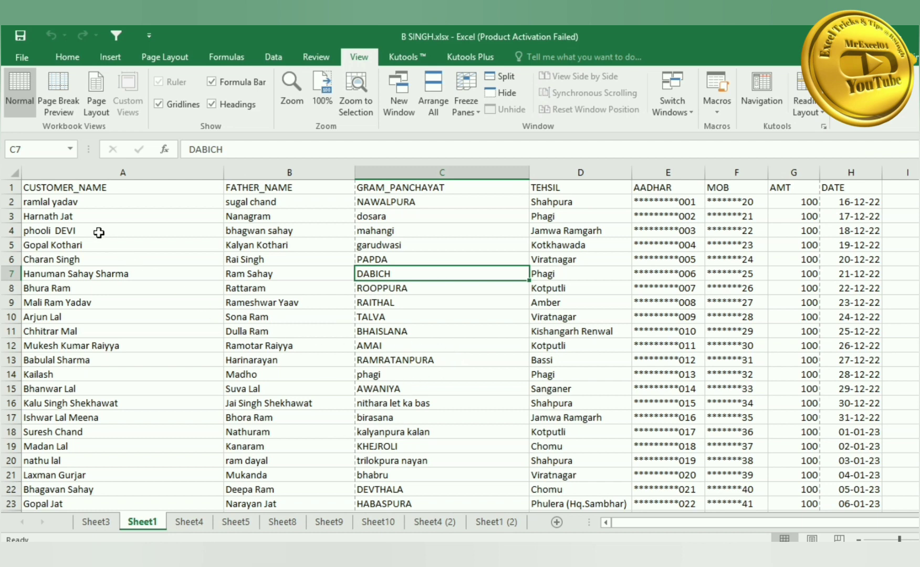
click(90, 204)
click(143, 322)
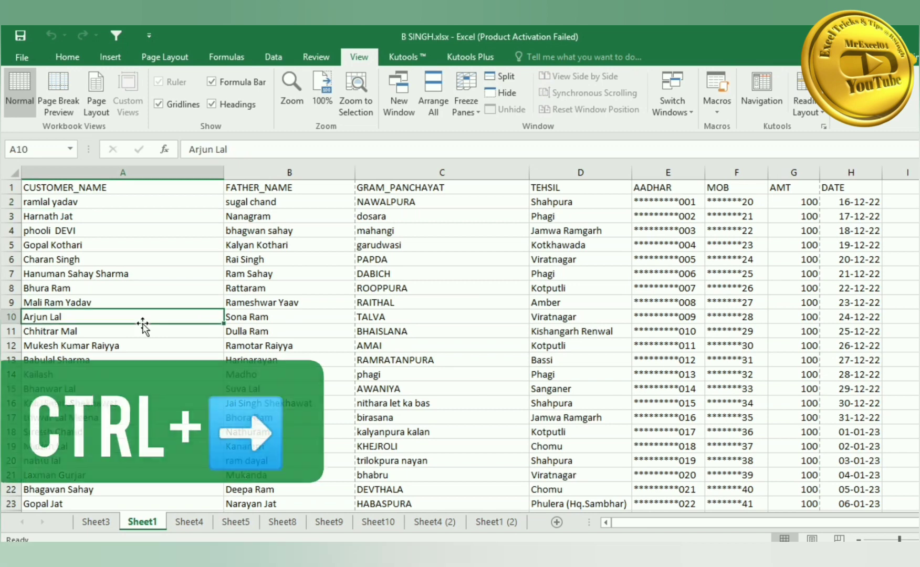
key(ctrl+Right)
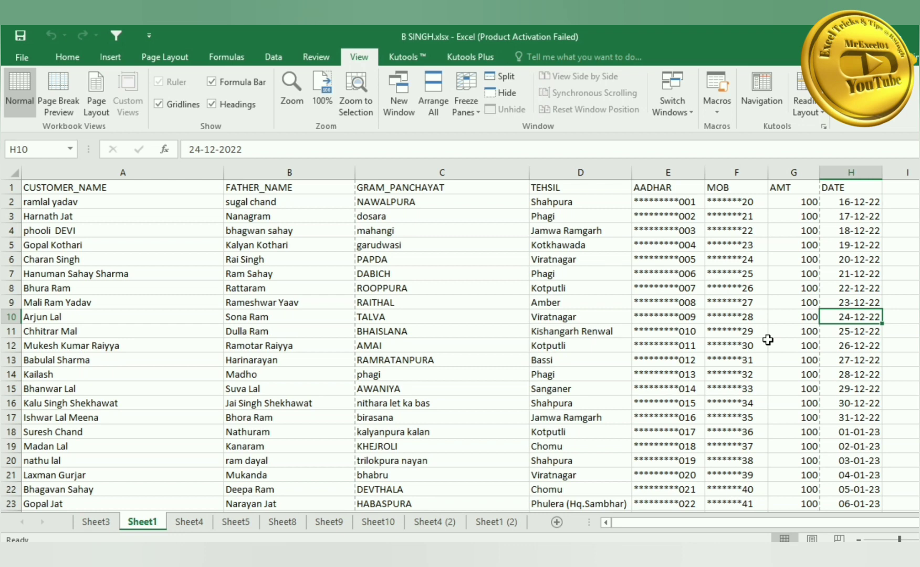
click(862, 280)
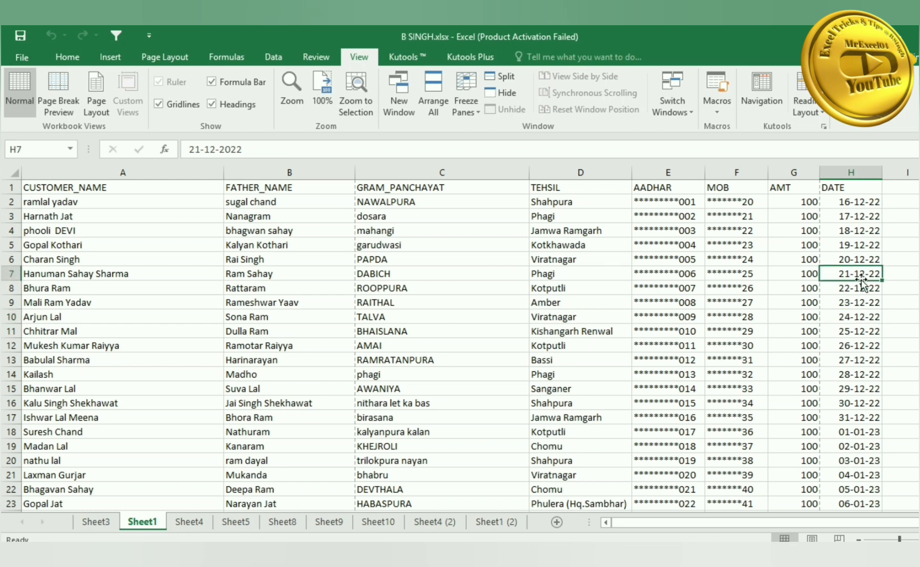
click(856, 344)
click(851, 378)
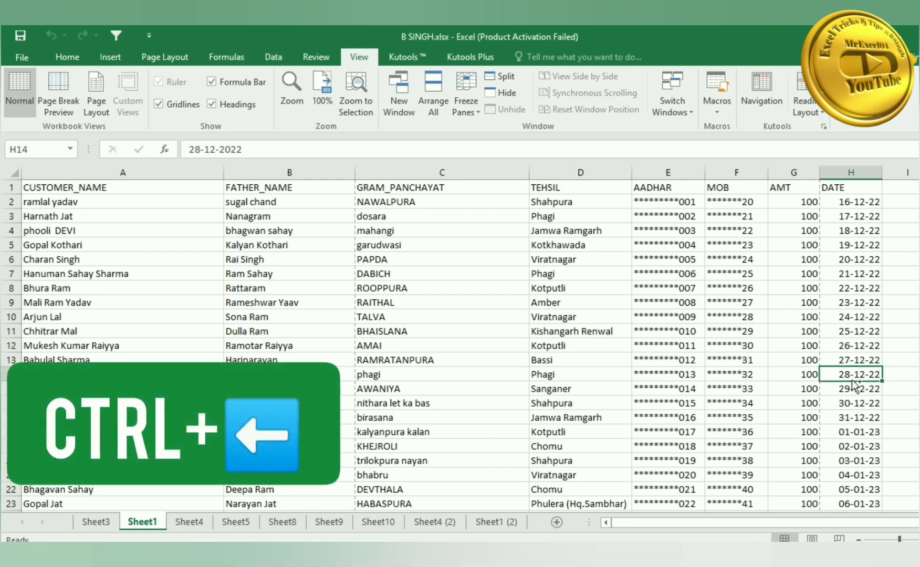
key(ctrl+Left)
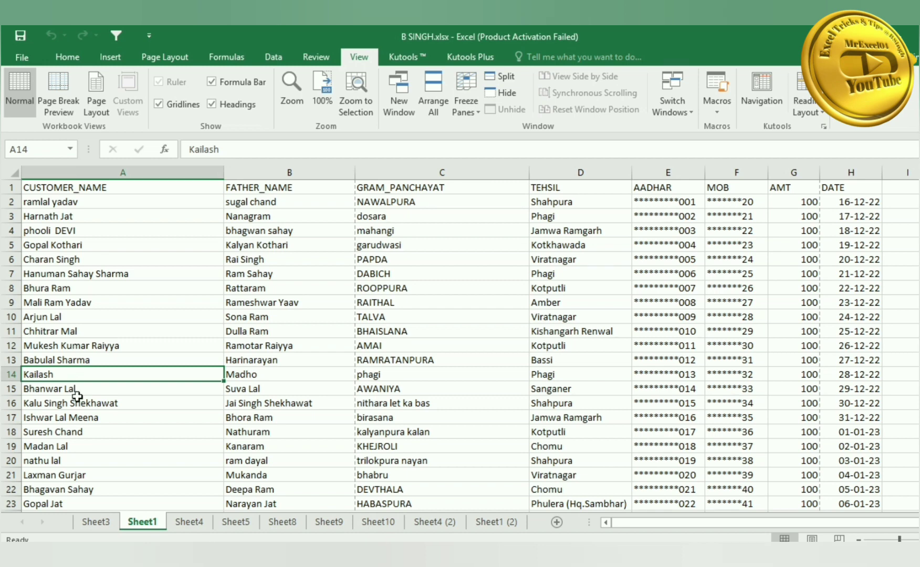
click(109, 438)
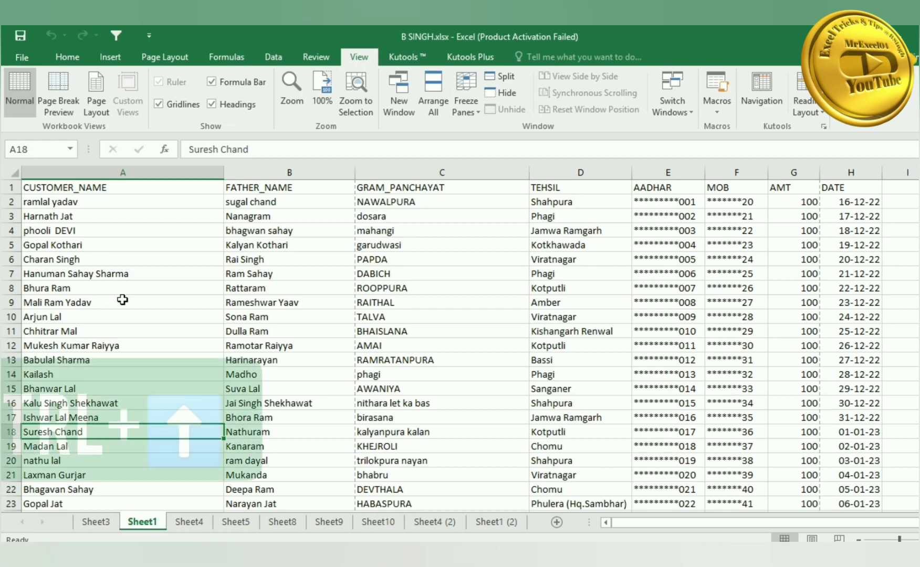
key(ctrl+Up)
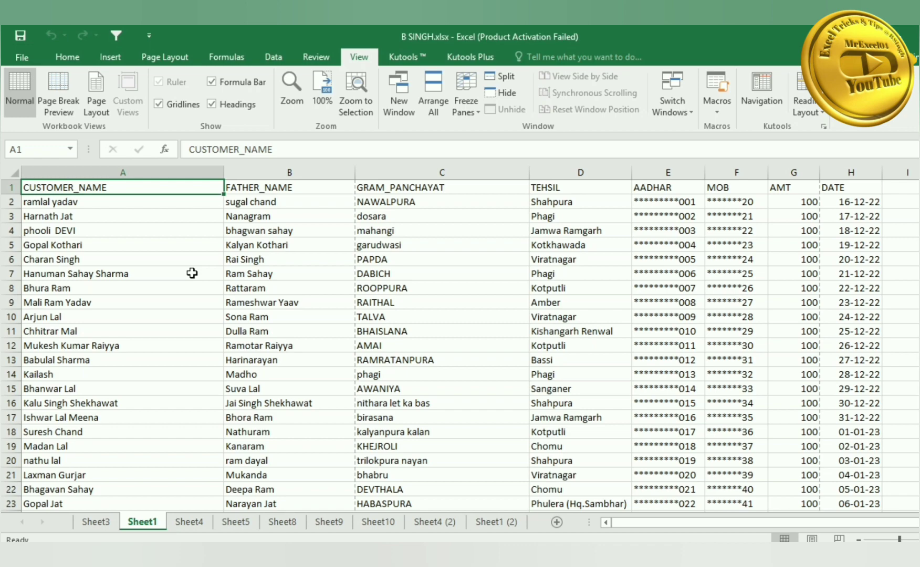
key(ctrl+Down)
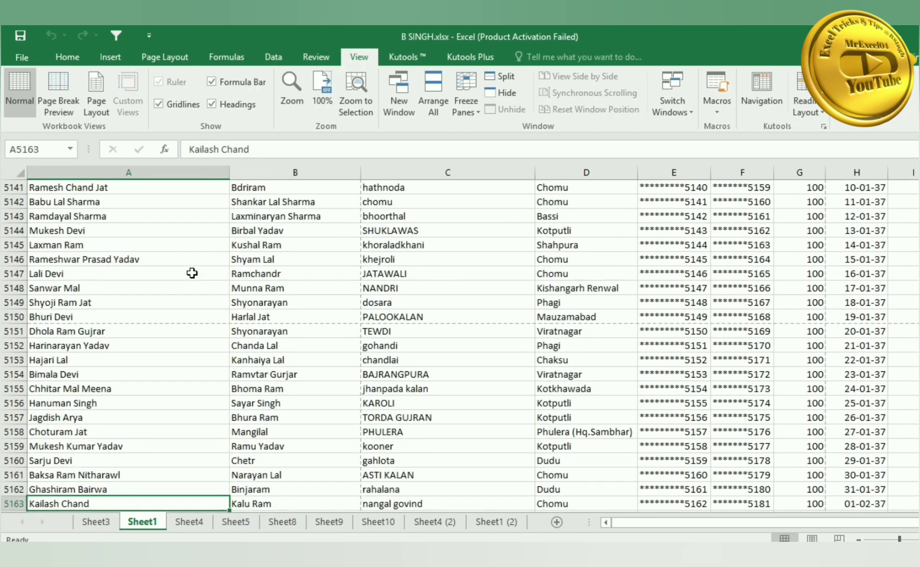
scroll(150, 397, down, 1)
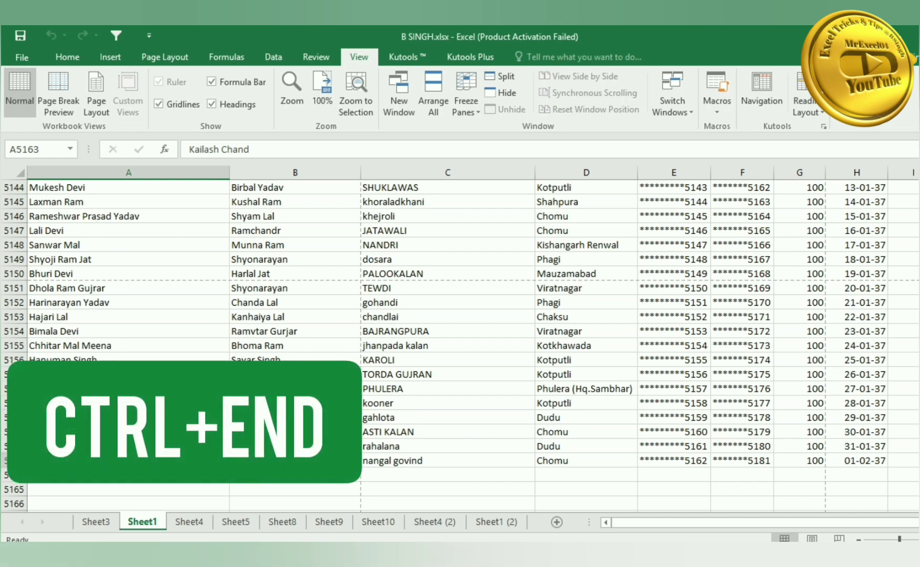
key(ctrl+Home)
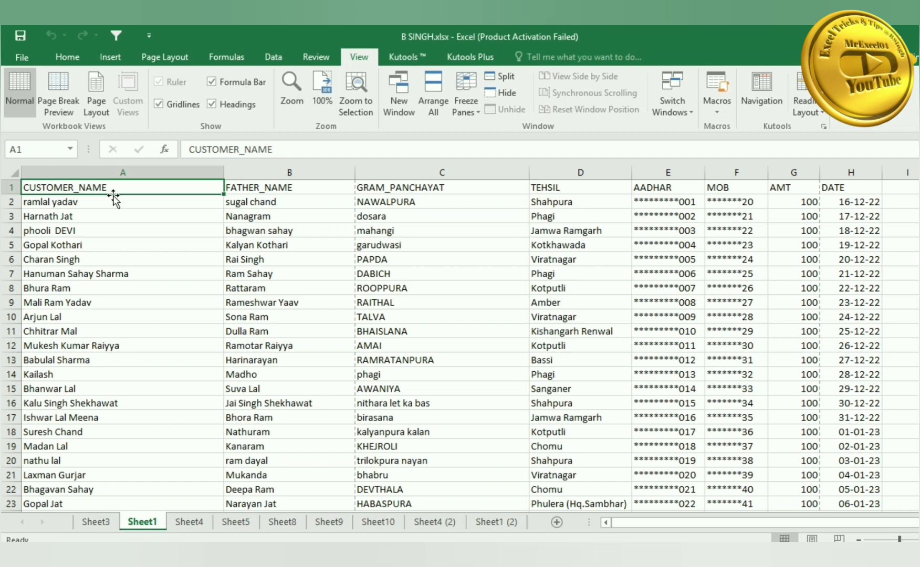
key(ctrl+End)
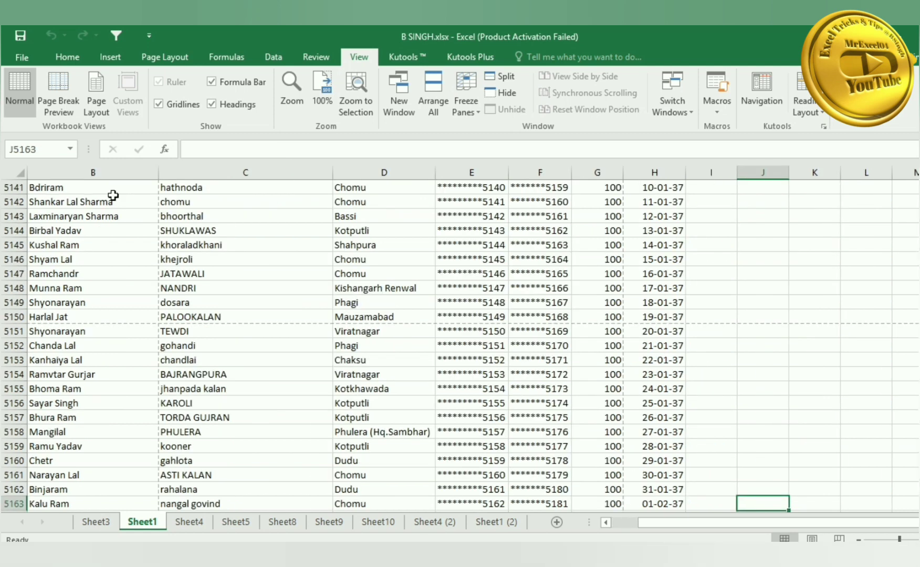
scroll(572, 231, down, 2)
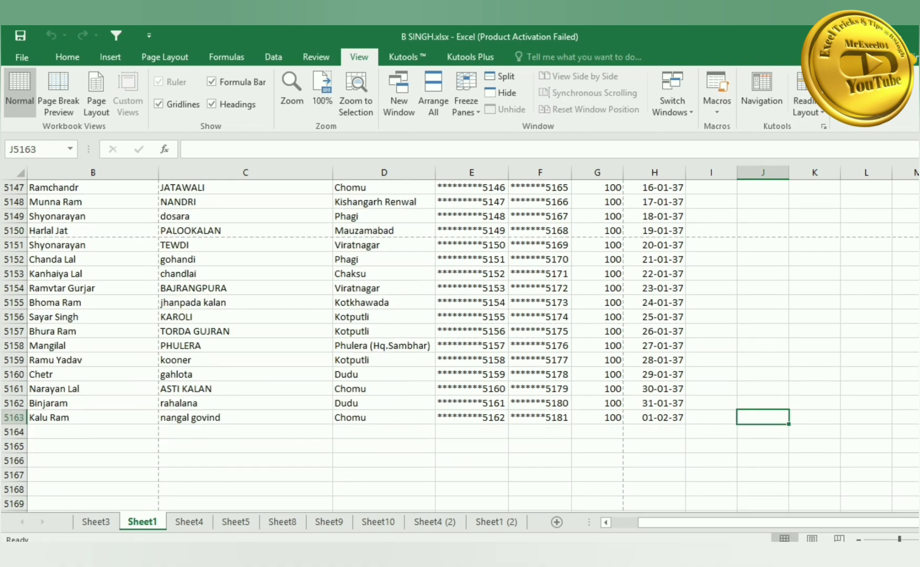
drag(919, 496, 919, 181)
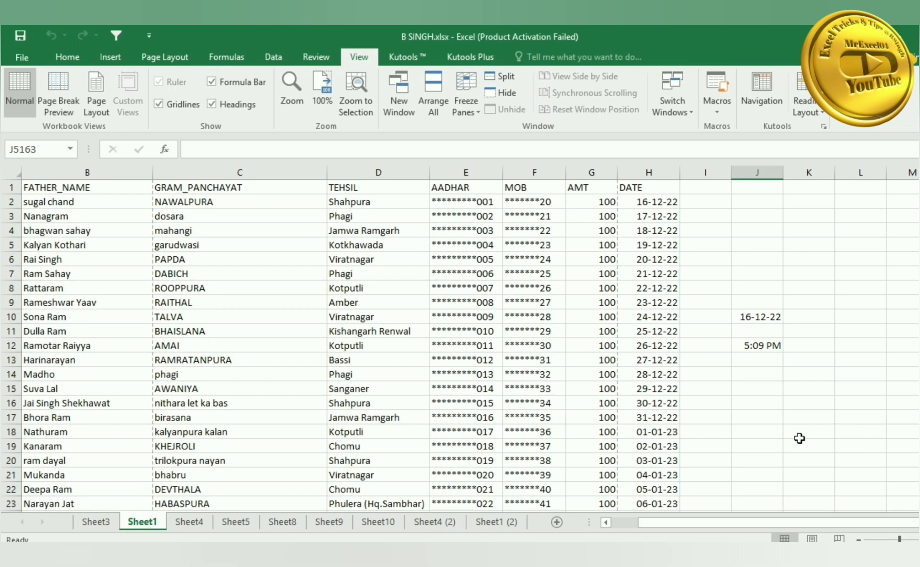
key(Right)
scroll(799, 439, down, 1)
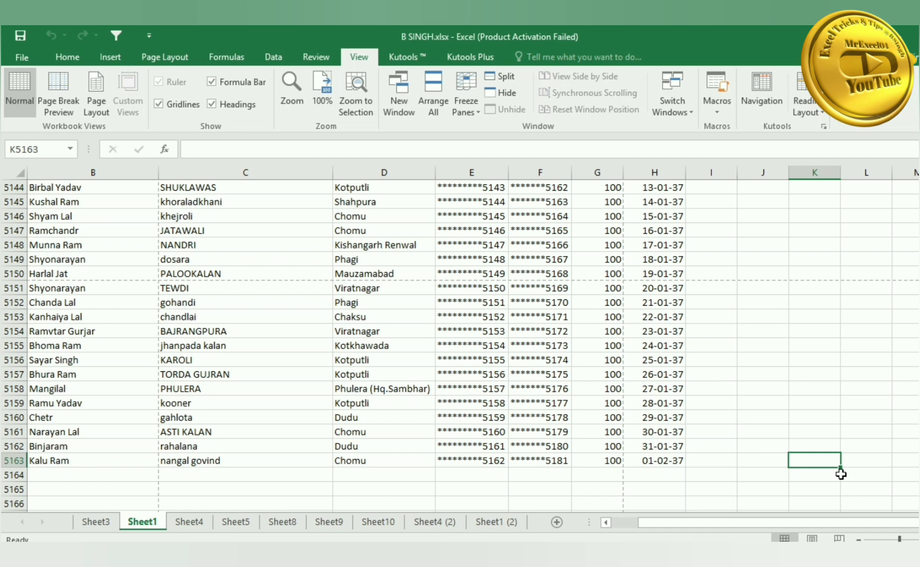
scroll(635, 413, down, 1)
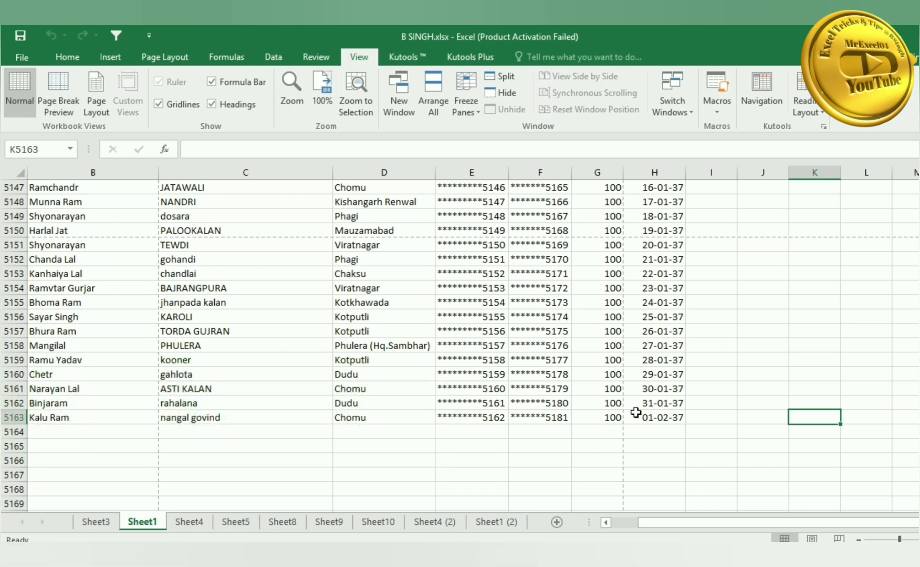
key(ctrl+Home)
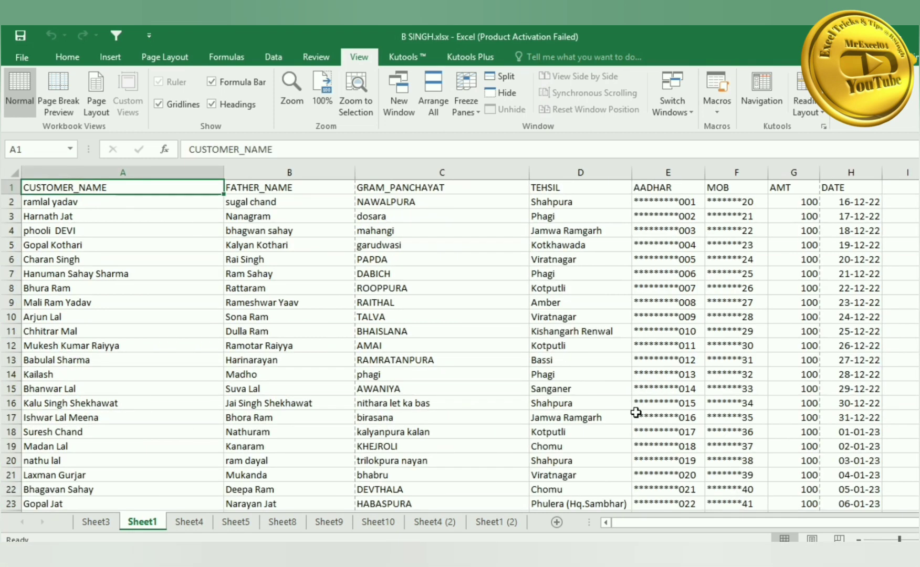
click(113, 247)
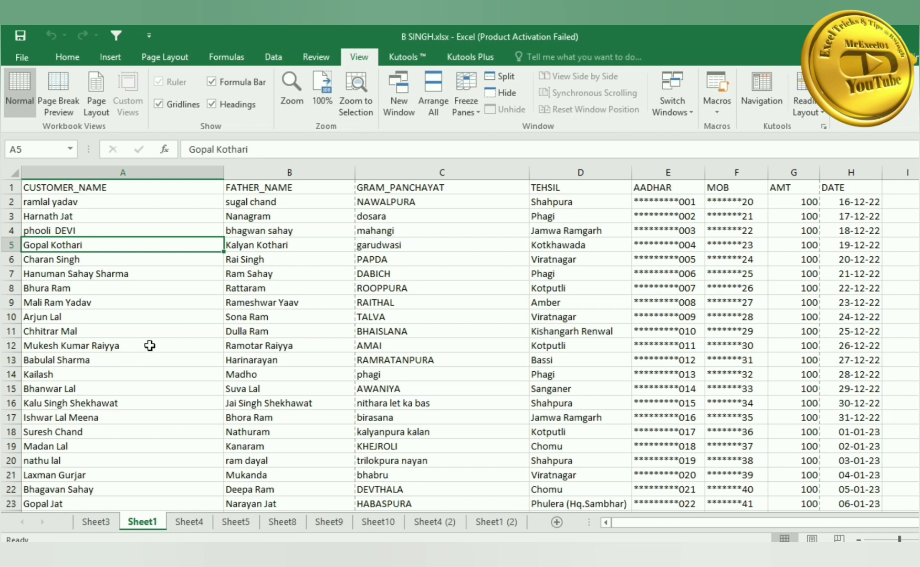
- Extend the selection across A5:H5, copy it, and extend a selection left along row 10 from H10
key(shift+Right)
key(shift+Right)
key(shift+Right)
key(shift+Right)
key(shift+Right)
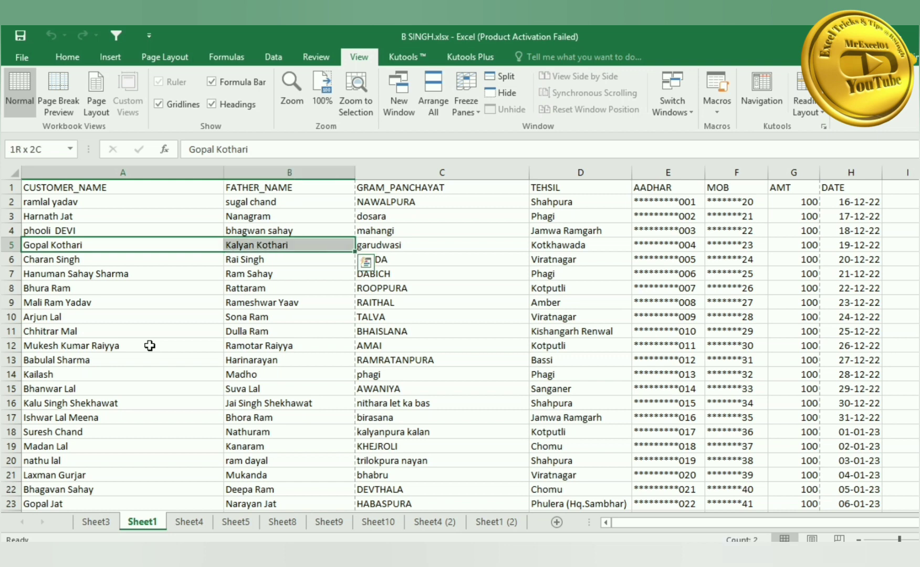
key(shift+Right)
key(shift+Right)
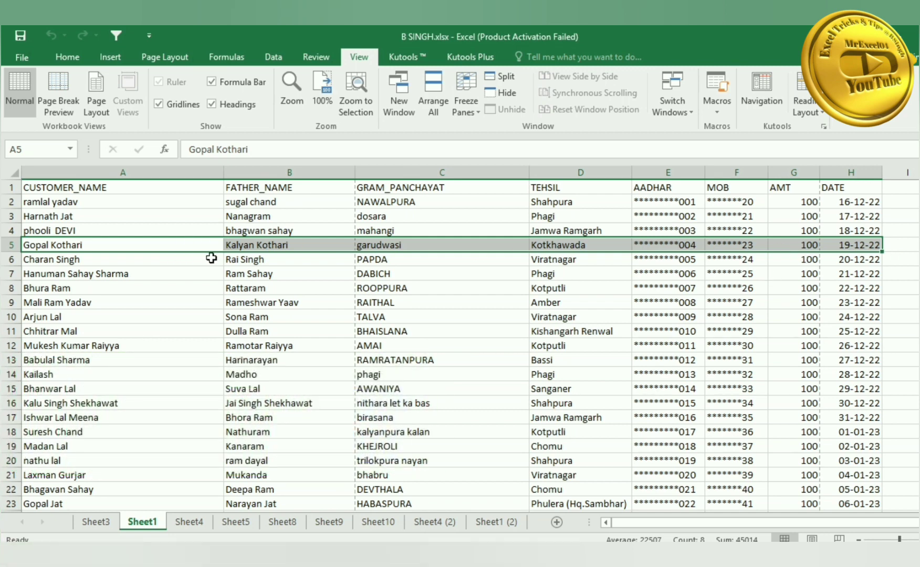
key(ctrl+c)
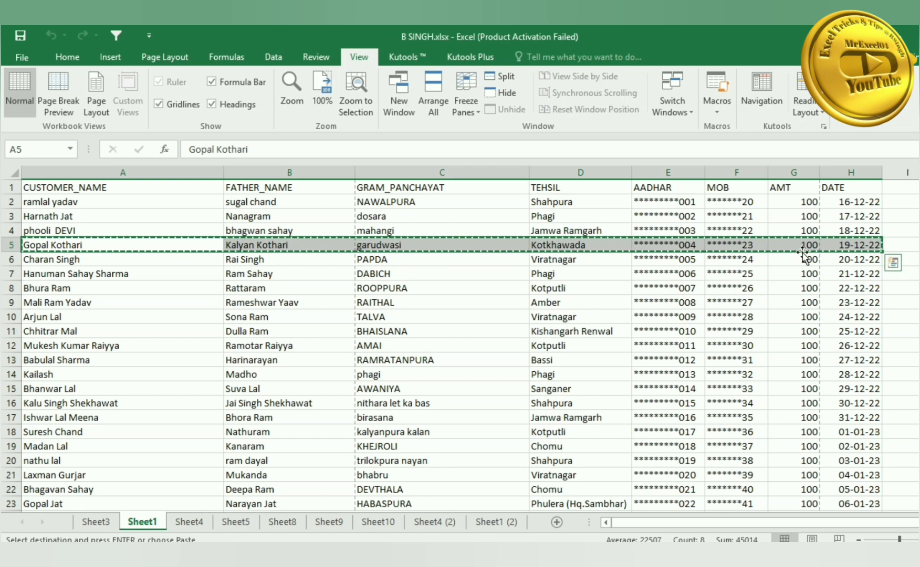
click(845, 316)
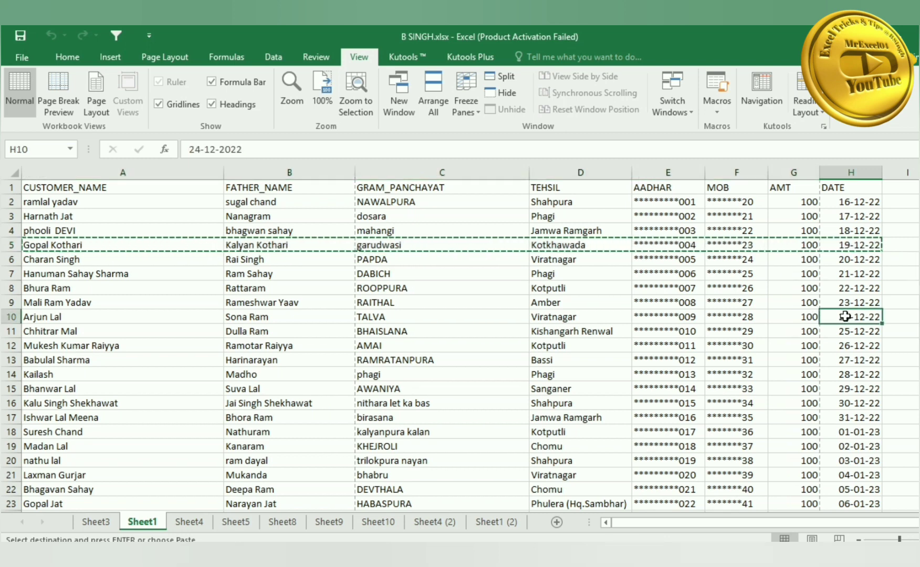
key(shift+Left)
key(shift+Left)
key(shift+Left)
key(shift+Left)
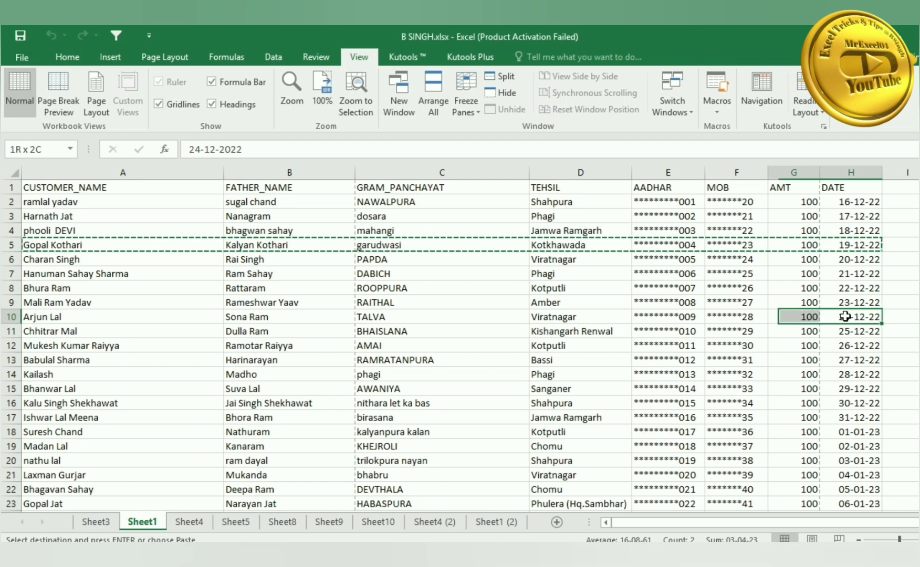
key(shift+Left)
key(shift+Left)
key(shift+Left)
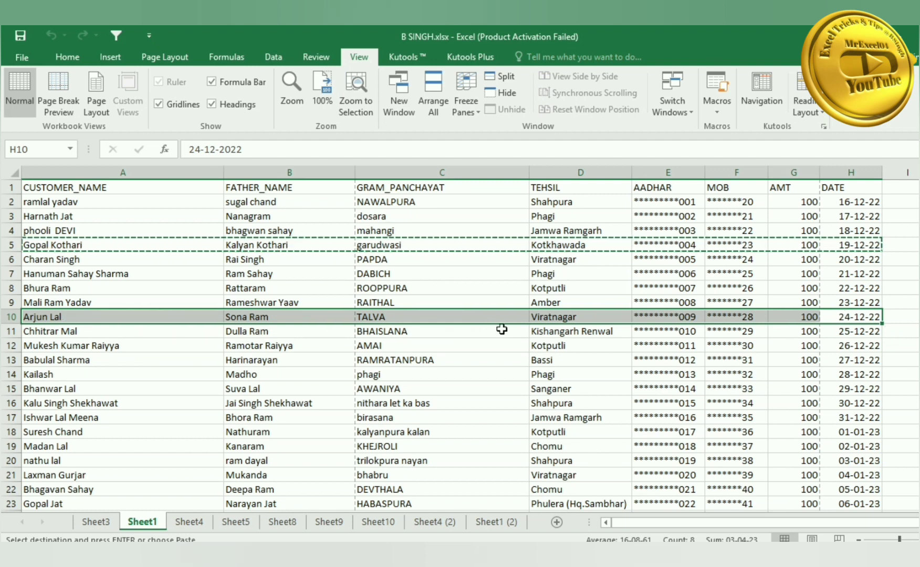
click(169, 418)
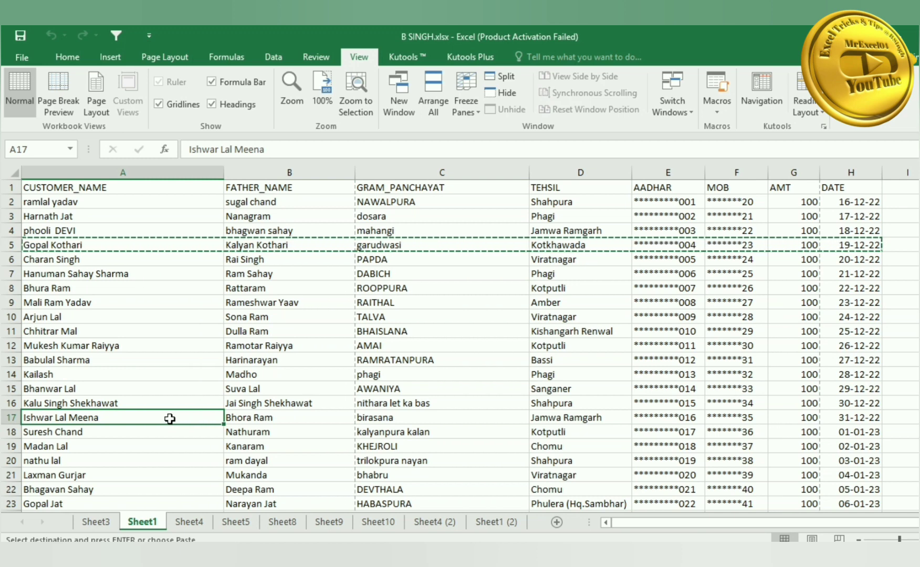
key(shift+Up)
key(shift+Up)
key(shift+Up)
key(shift+Up)
key(shift+Up)
key(shift+Up)
key(shift+Up)
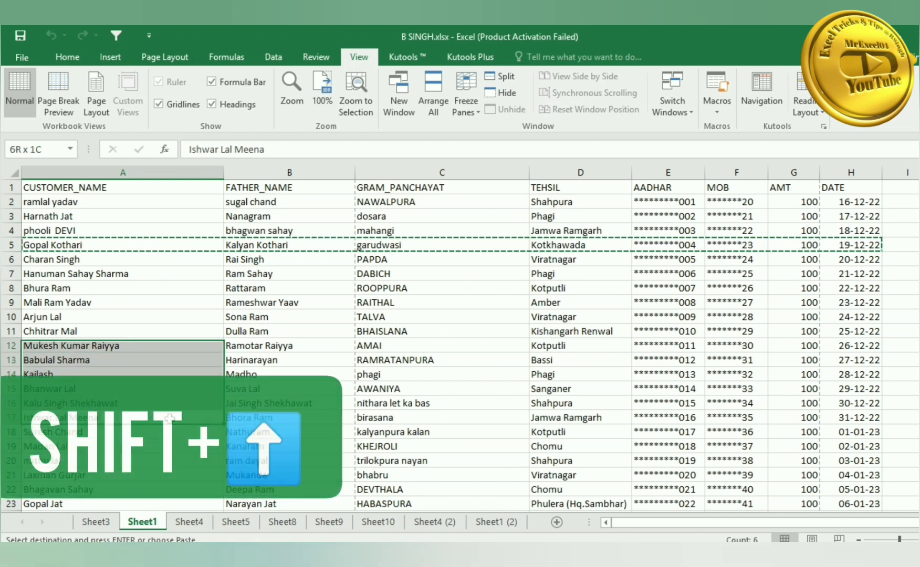
key(shift+Up)
key(shift+Up)
key(shift+Up)
key(shift+Up)
key(shift+Up)
key(shift+Up)
key(shift+Up)
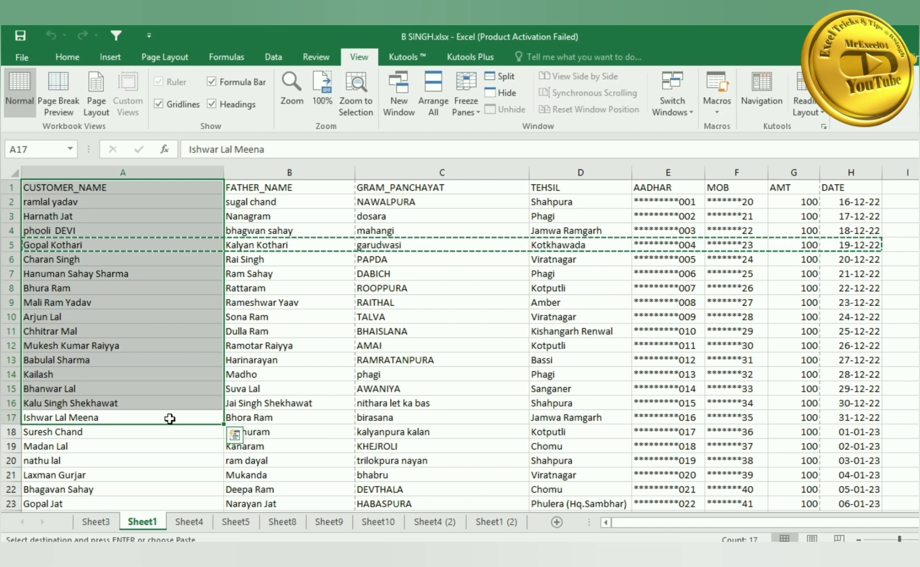
click(300, 187)
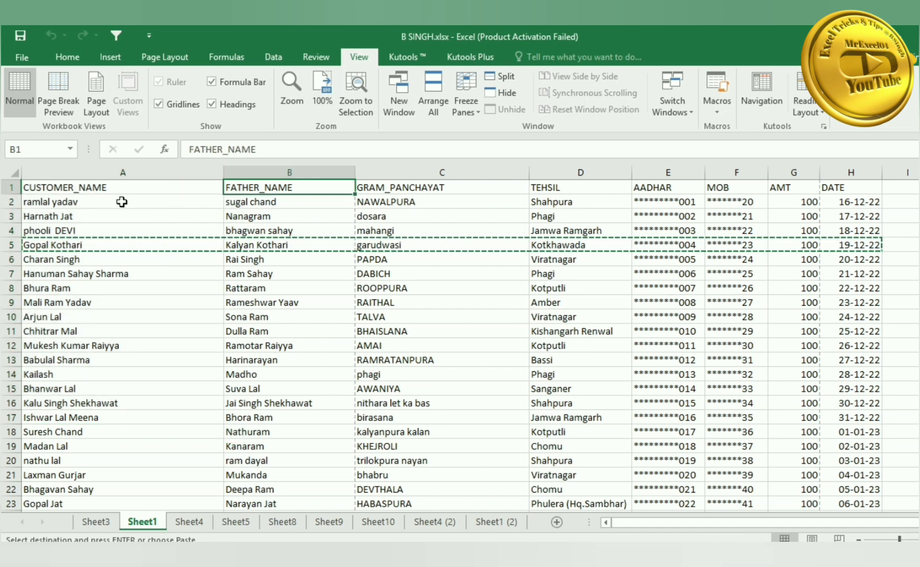
key(Escape)
- Extend selections down column A and across rows 12 and 16 using Shift and Ctrl+Shift arrows
click(117, 188)
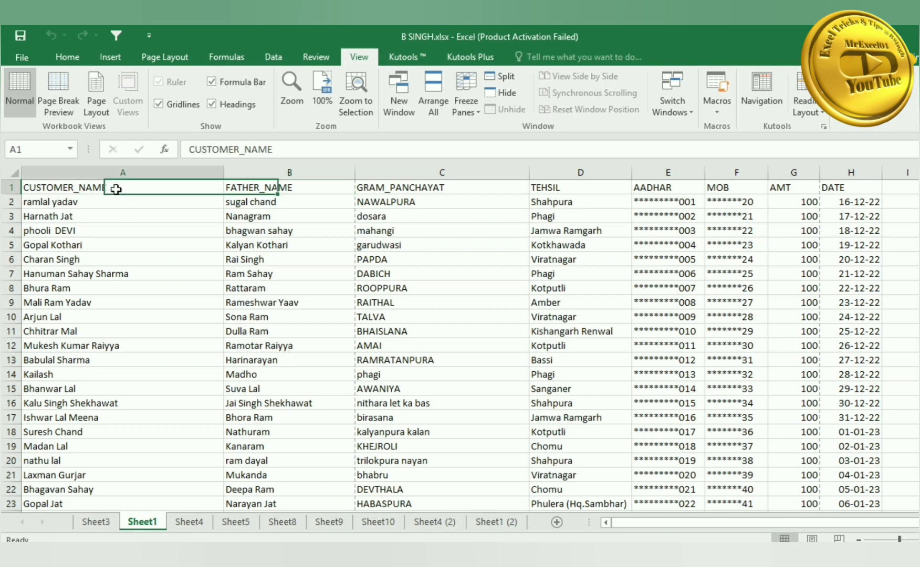
key(shift+Down)
key(shift+Down)
key(shift+Down)
key(shift+Down)
key(shift+Down)
key(shift+Down)
key(shift+Down)
key(shift+Down)
key(shift+Down)
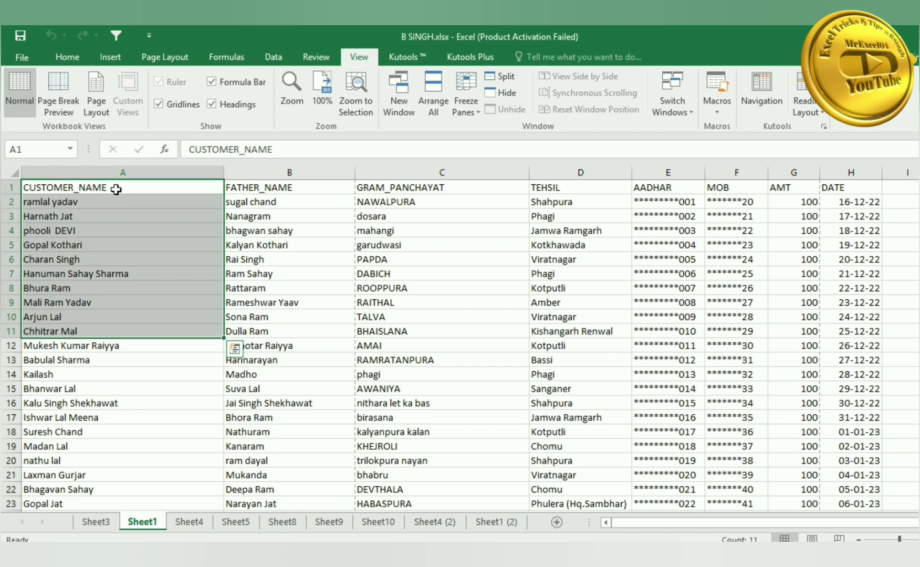
click(128, 361)
click(108, 347)
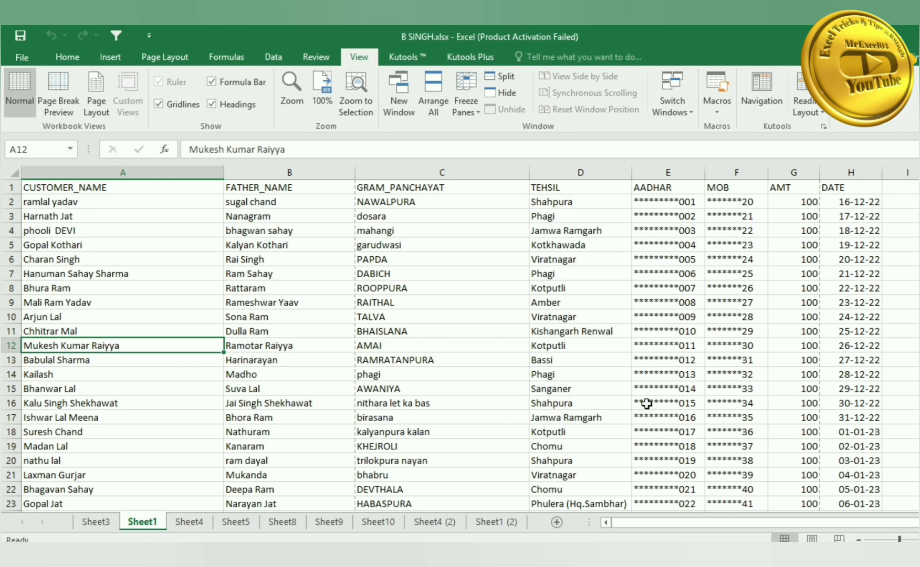
key(ctrl+shift+Right)
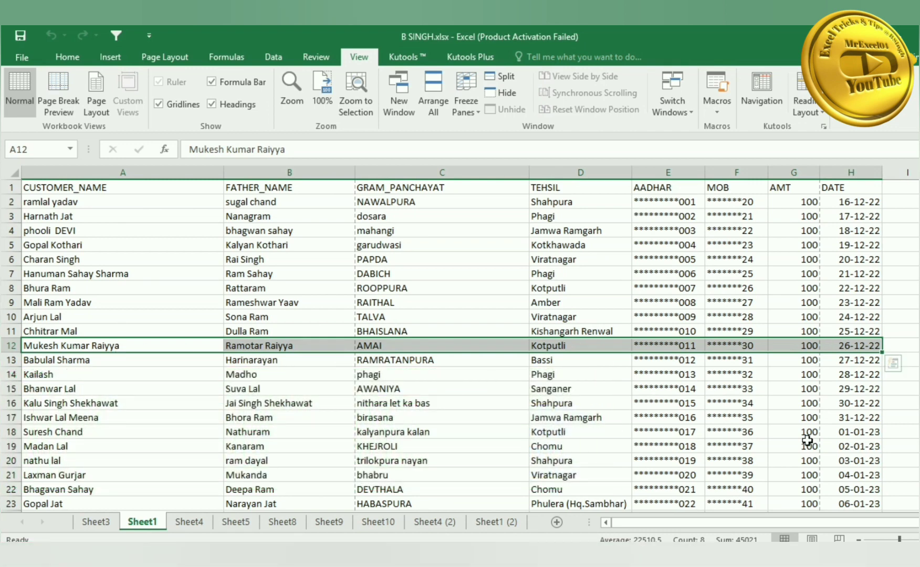
click(847, 407)
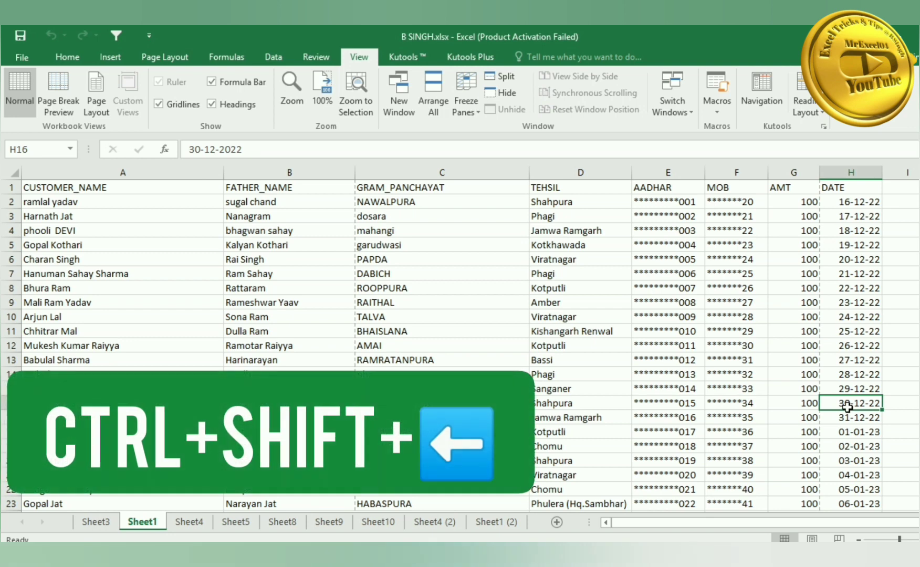
key(ctrl+shift+Left)
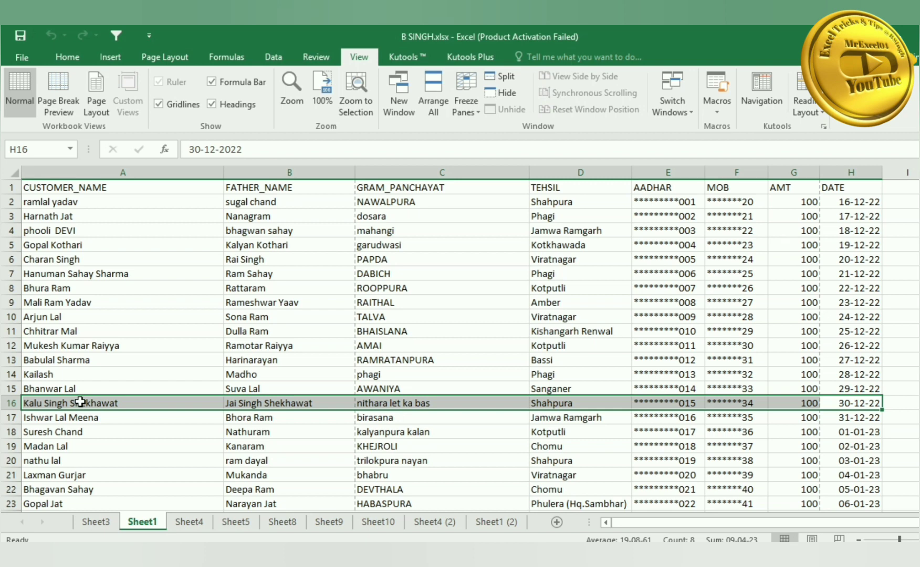
scroll(80, 402, down, 1)
click(82, 418)
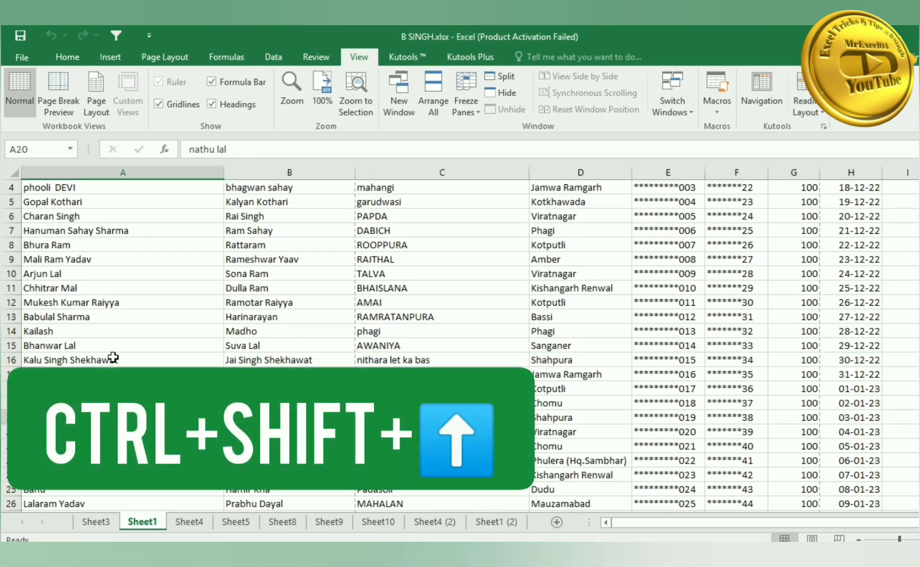
key(ctrl+shift+Up)
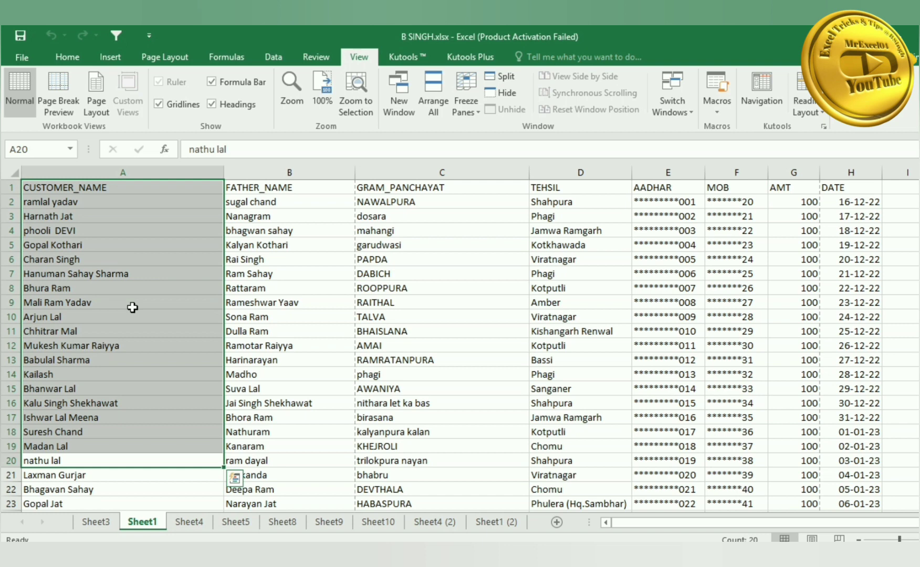
click(132, 187)
key(ctrl+shift+Down)
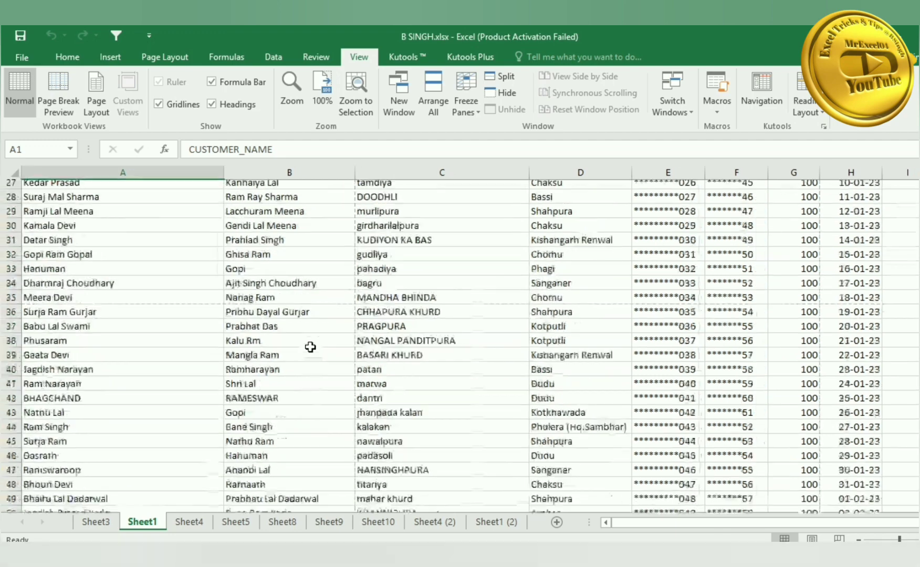
scroll(310, 348, up, 9)
click(97, 303)
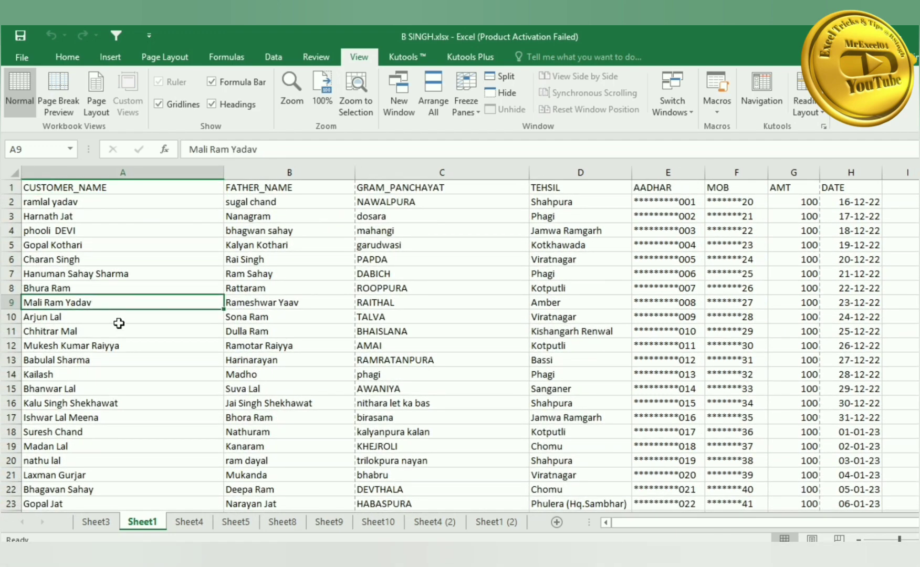
key(ctrl+g)
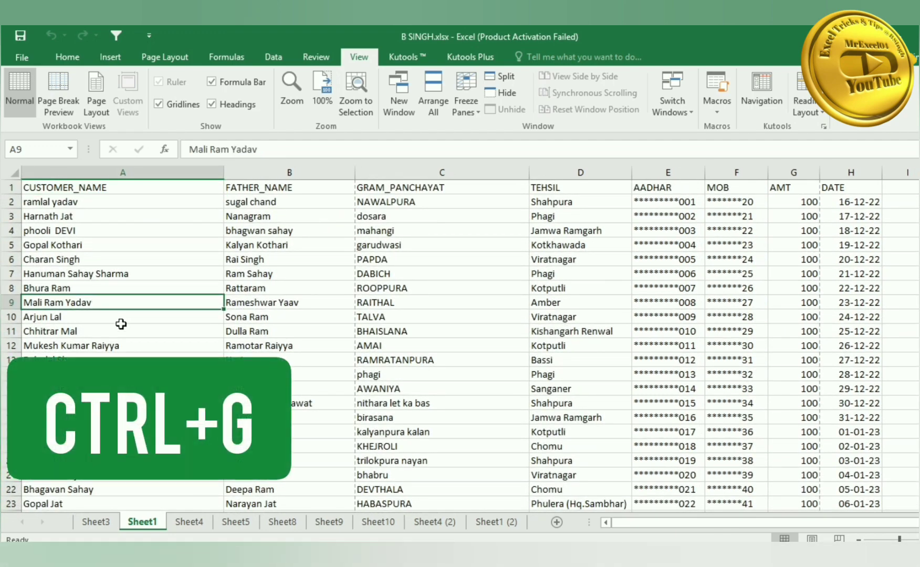
key(ctrl+g)
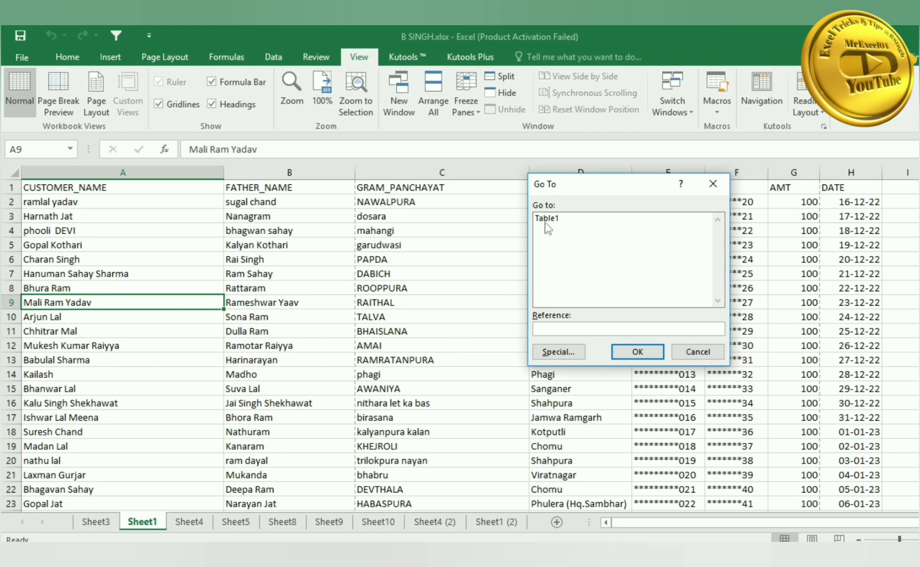
click(558, 352)
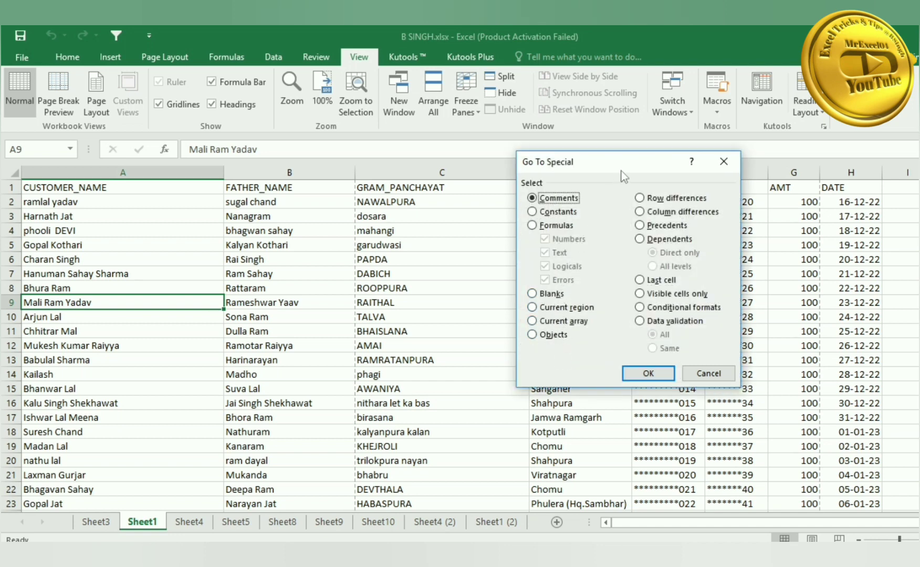
drag(620, 169, 590, 167)
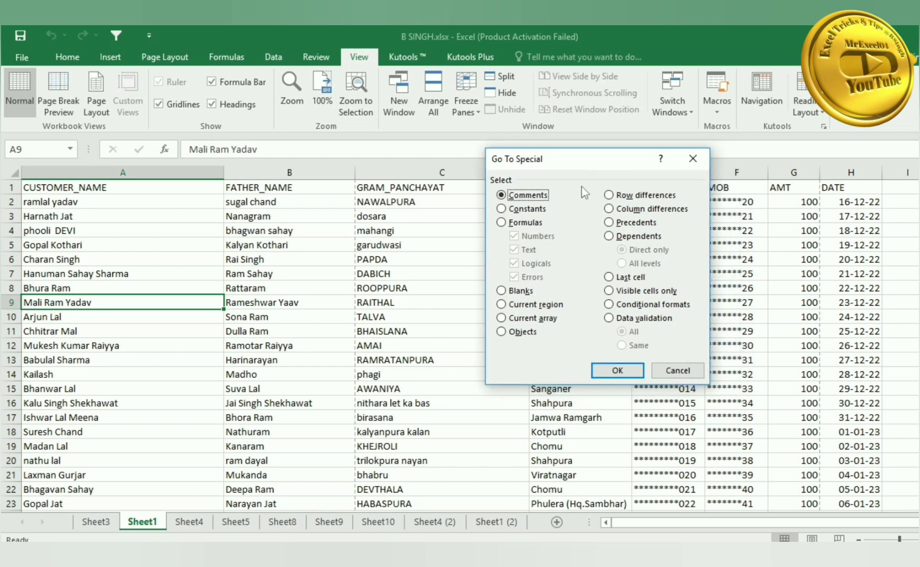
click(677, 370)
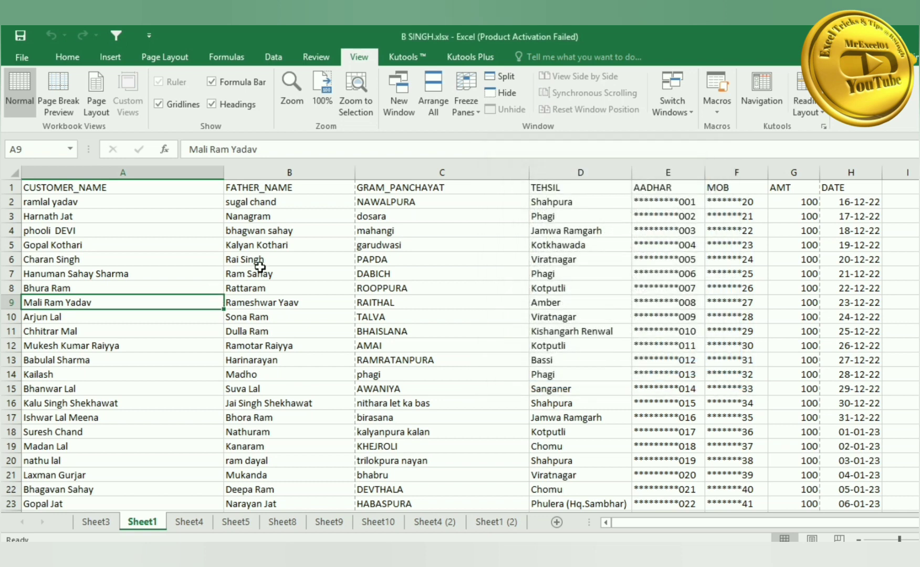
click(261, 262)
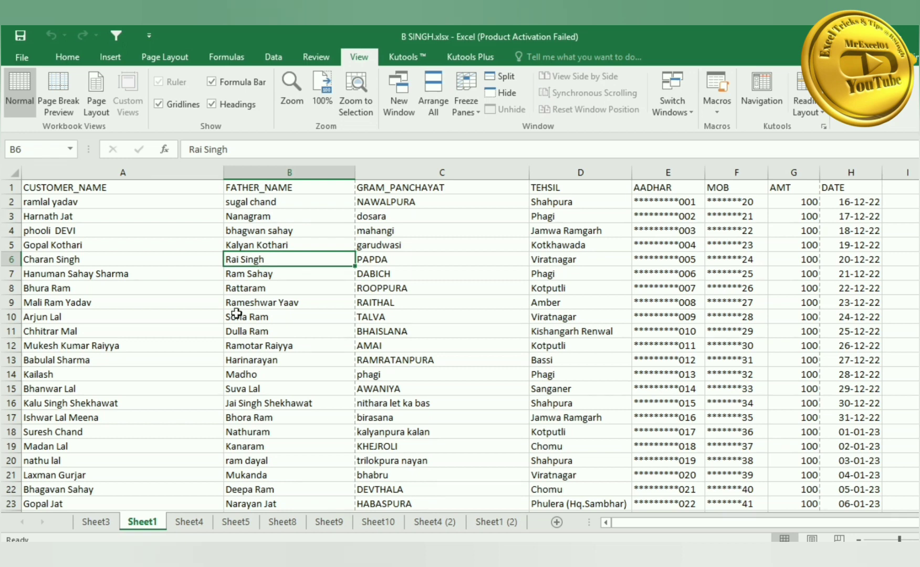
key(Delete)
click(246, 328)
key(Delete)
click(277, 432)
key(Delete)
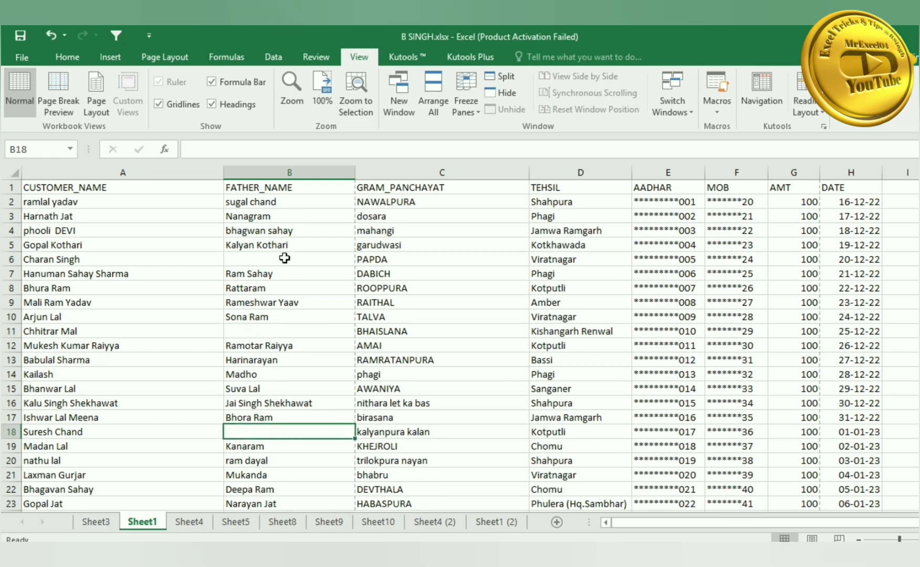
- Use Go To Special > Blanks on B4:B19 to select the empty FATHER_NAME cells
drag(289, 232, 293, 442)
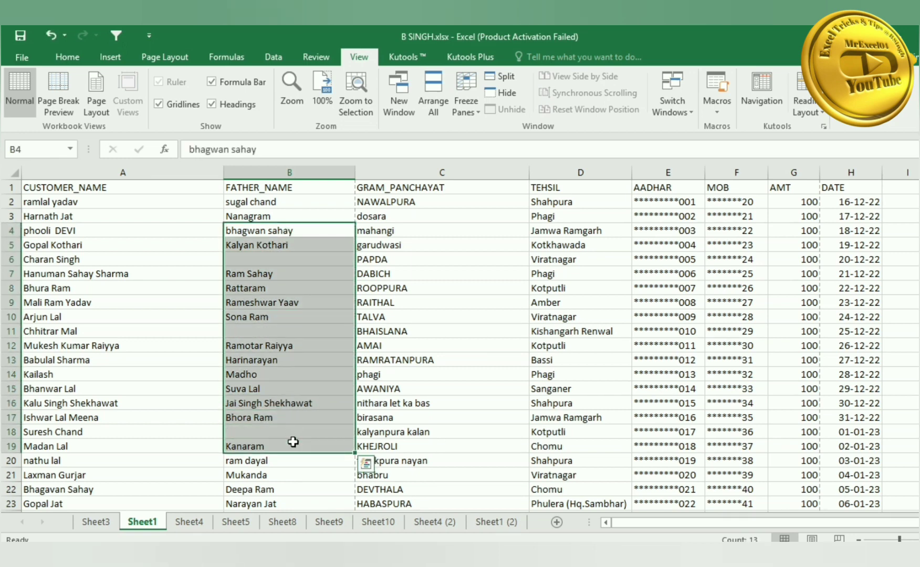
key(F5)
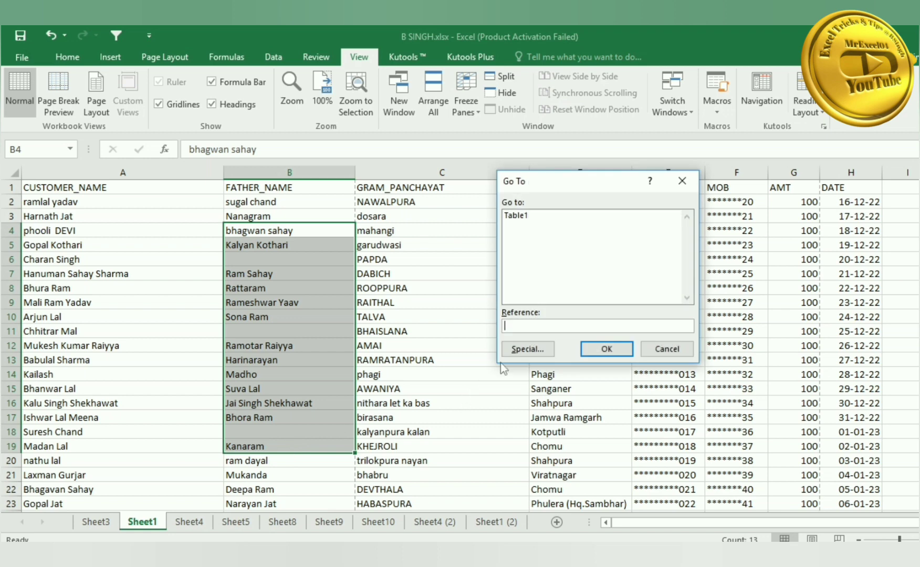
click(519, 349)
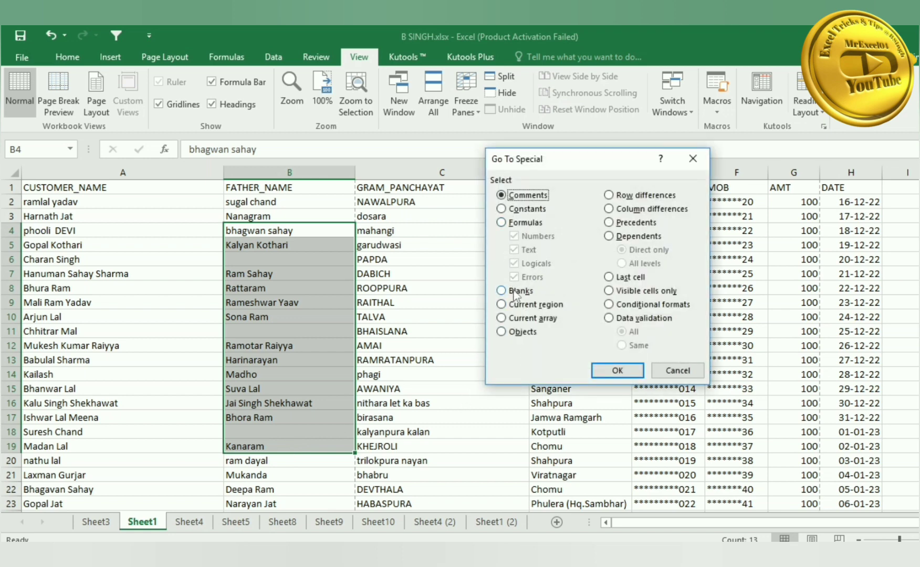
click(517, 291)
click(617, 370)
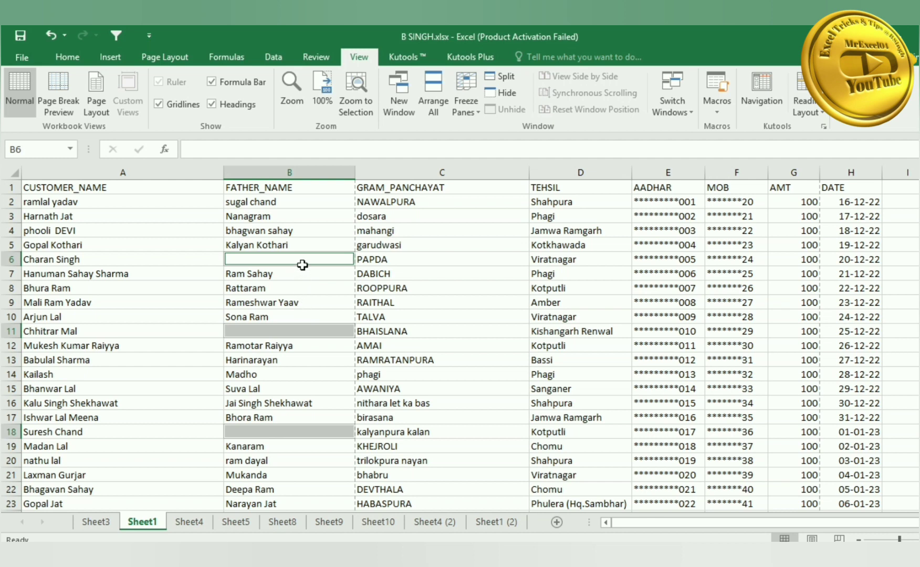
- Fill the blank cells yellow, undo the fill, and clear the selection
click(78, 58)
click(217, 105)
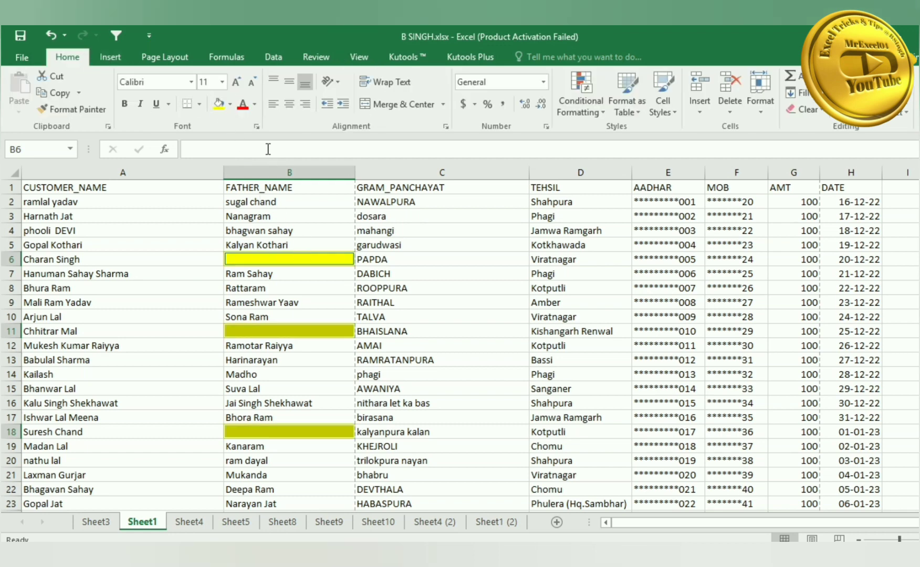
key(ctrl+z)
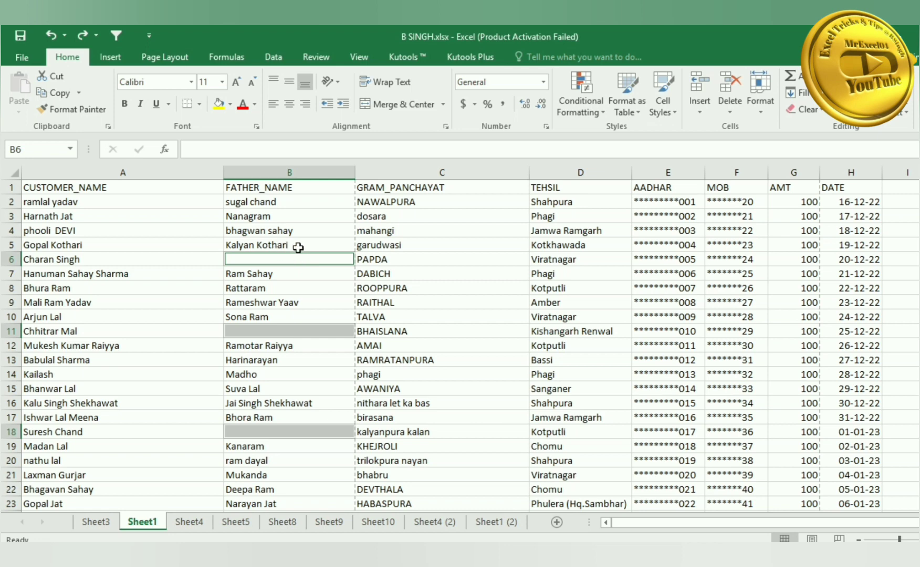
click(401, 331)
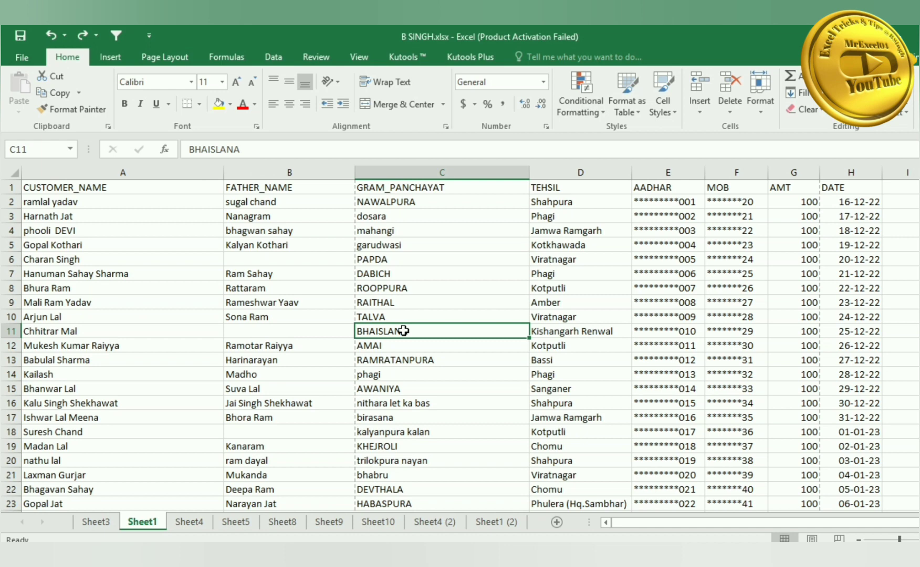
- Edit the DABICH cell C7 in place with F2 and confirm it unchanged
click(378, 246)
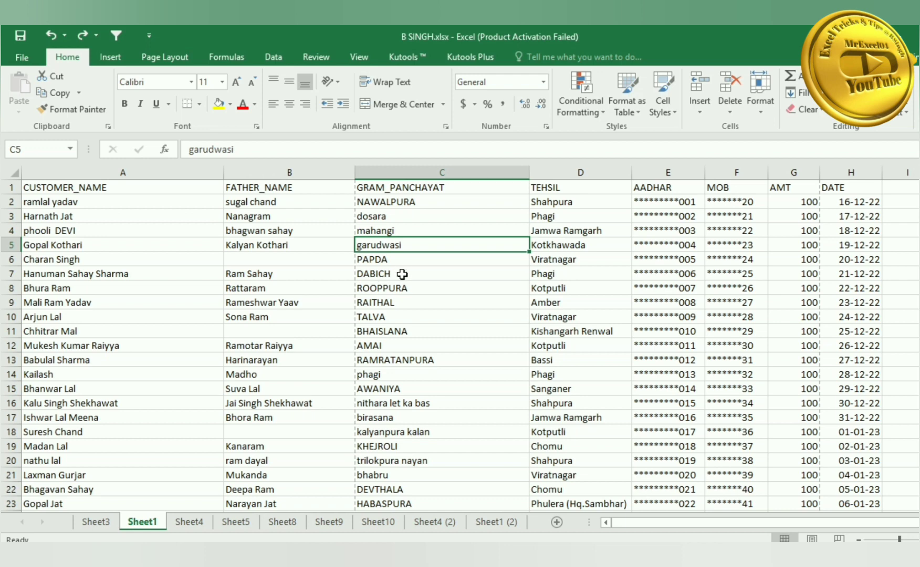
click(401, 274)
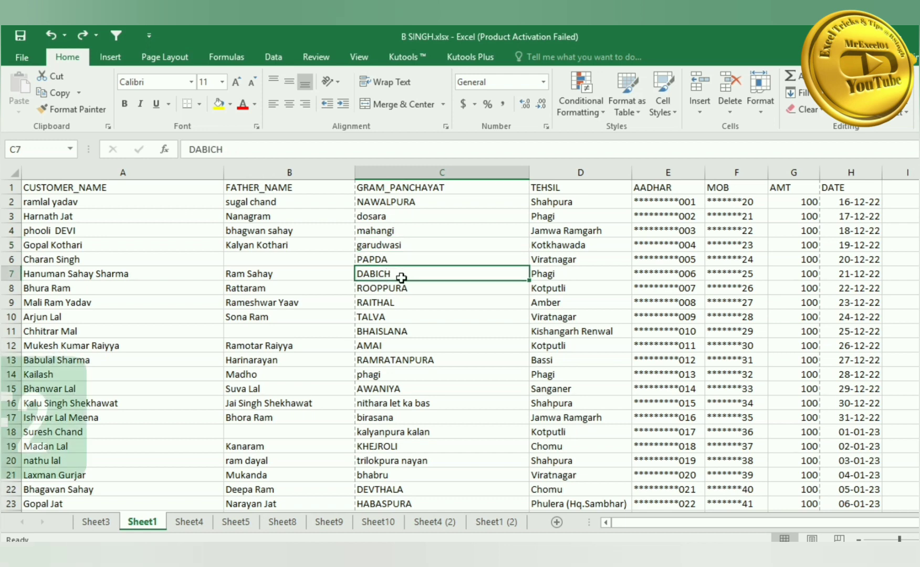
key(F2)
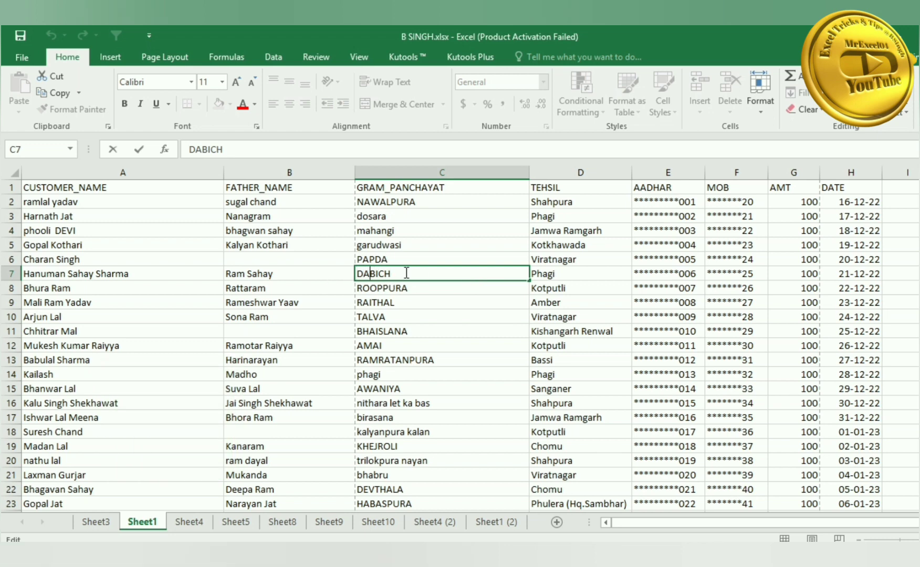
key(Return)
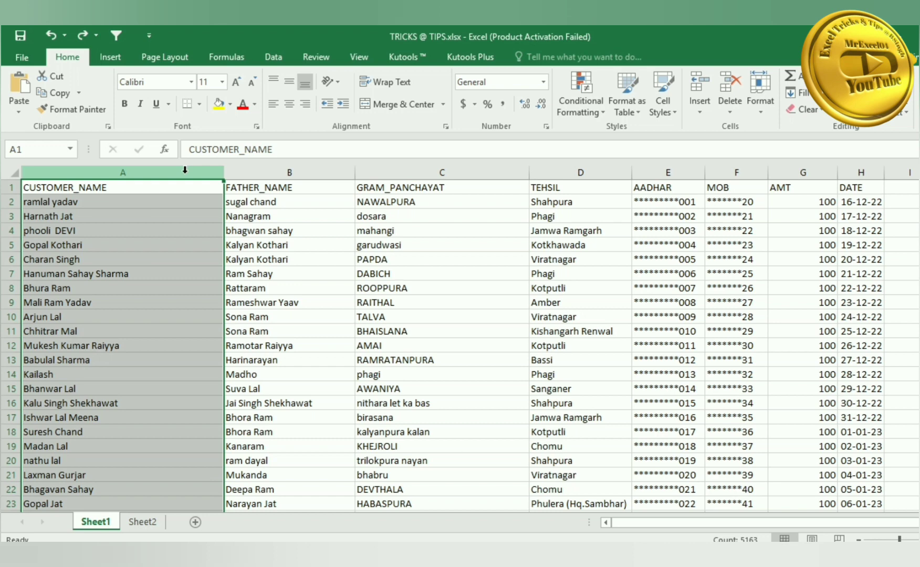
key(alt+d)
key(e)
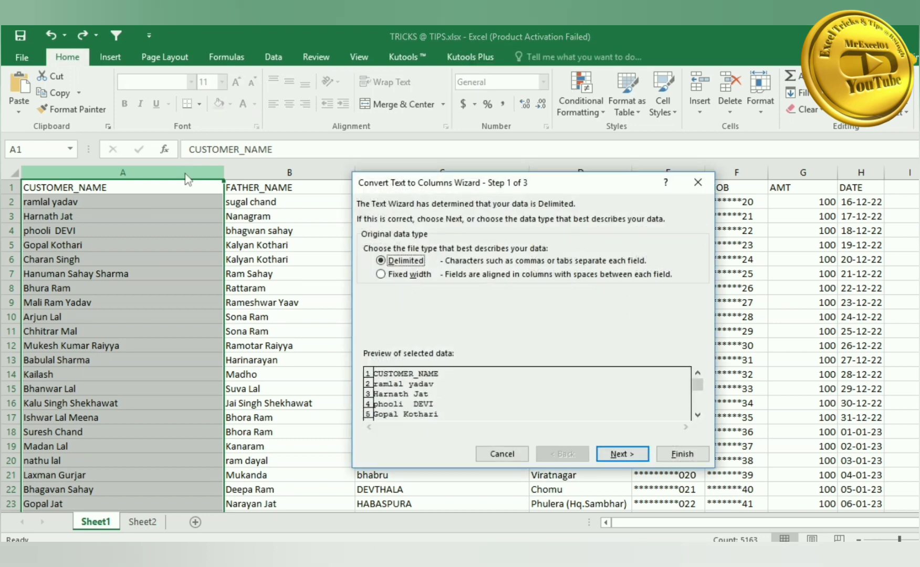
click(415, 275)
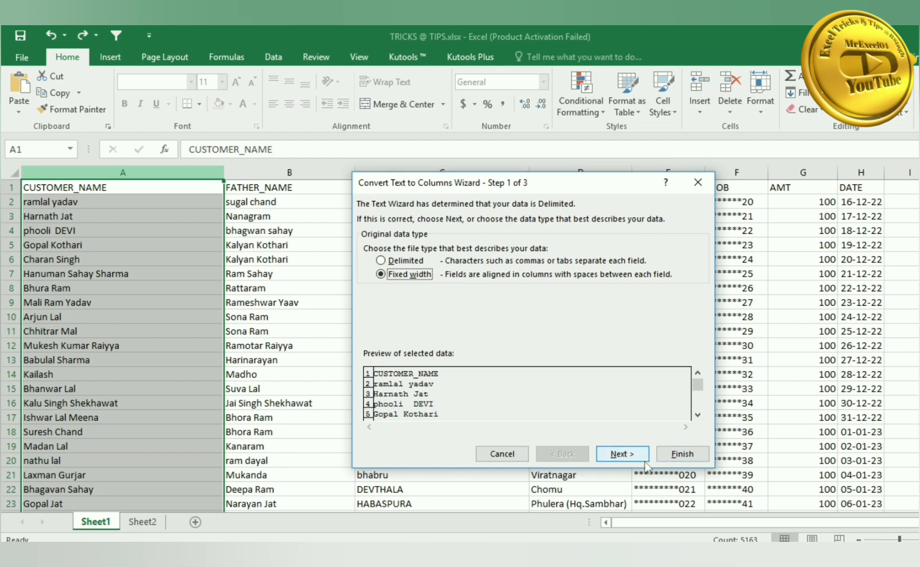
click(507, 455)
click(171, 240)
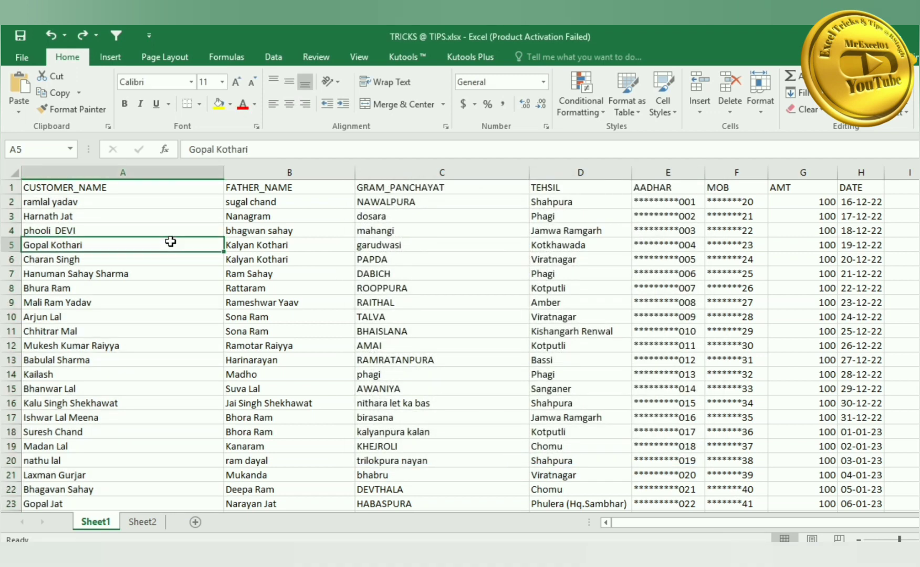
- Select village cells and the CUSTOMER_NAME column, then open and cancel Data Validation on the Data tab
click(316, 233)
drag(385, 233, 392, 347)
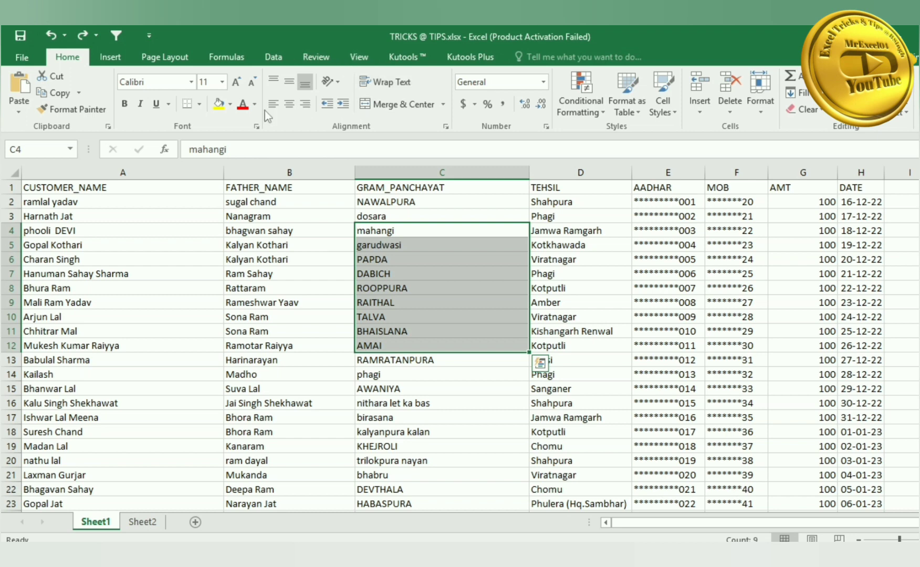
click(161, 172)
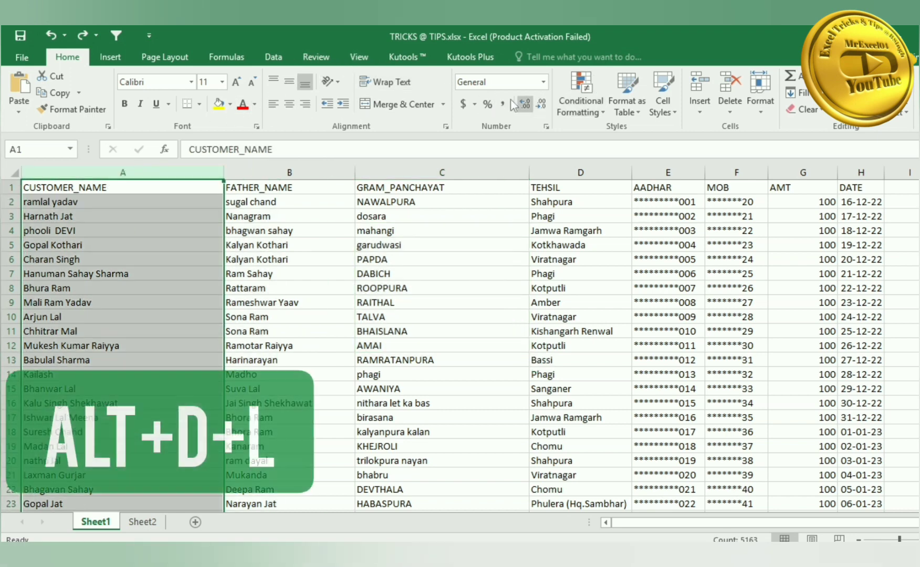
click(273, 56)
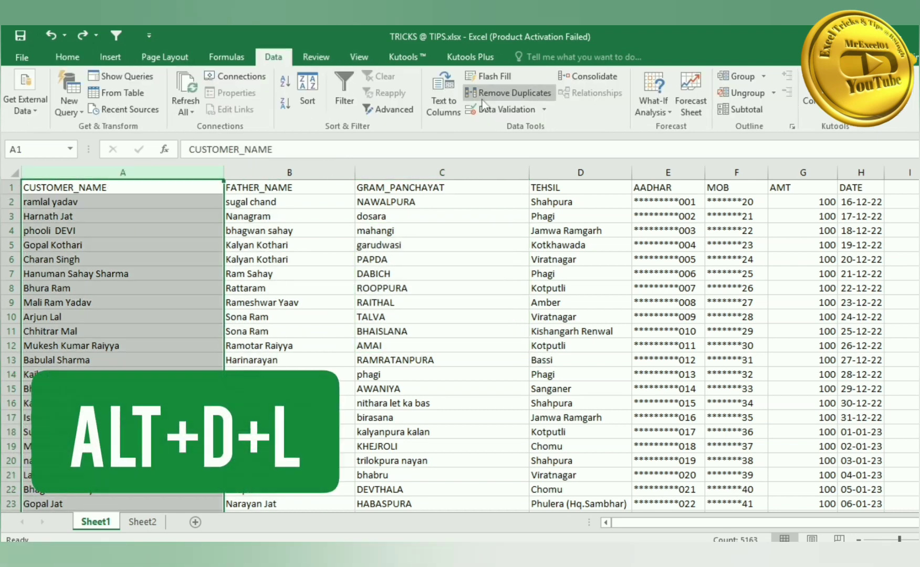
click(331, 216)
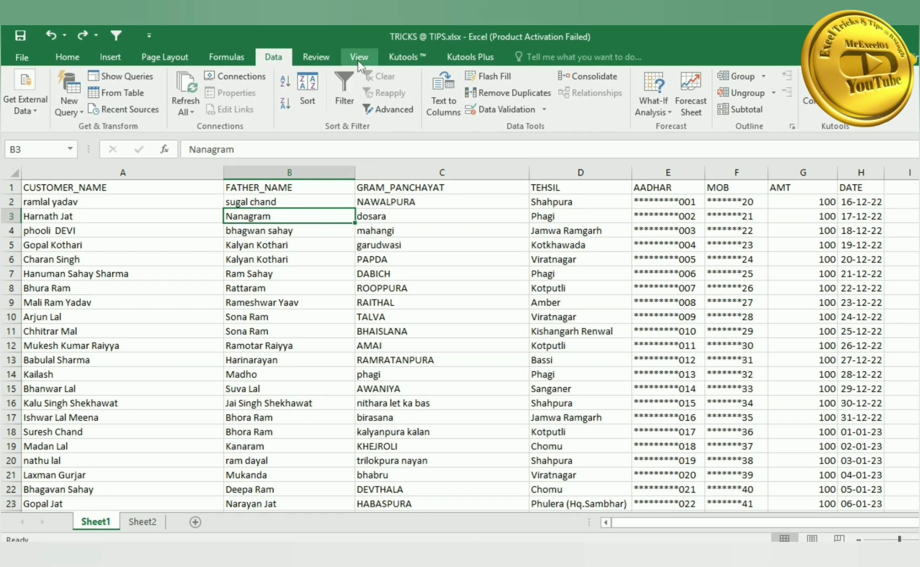
click(544, 109)
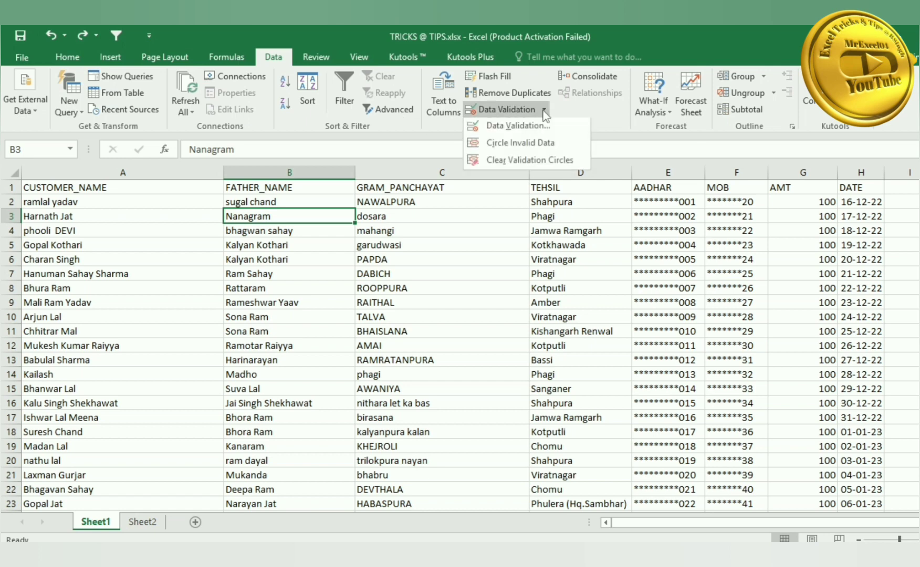
click(468, 247)
- Open Data Validation for C5 via Alt+D, L, view the Allow list, and cancel keeping Any value
click(436, 249)
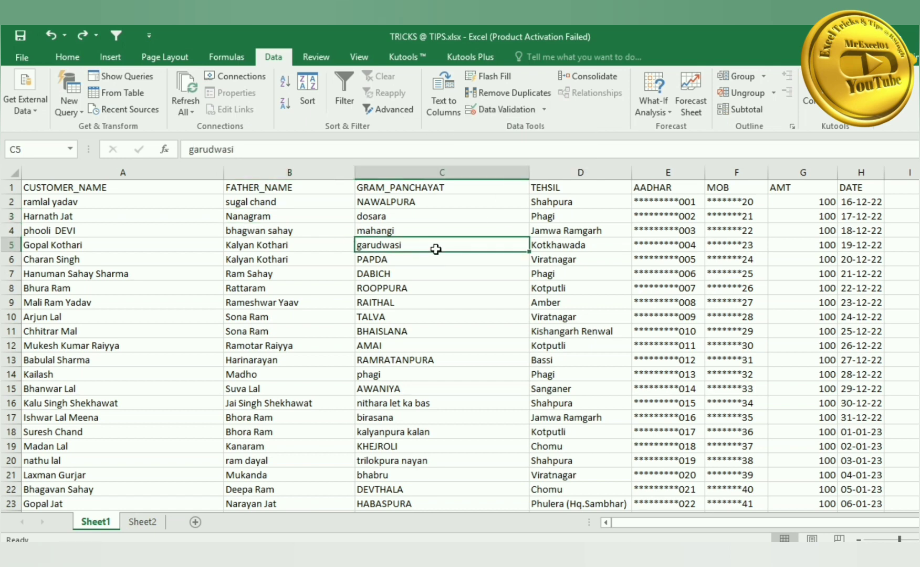
key(alt+d)
key(l)
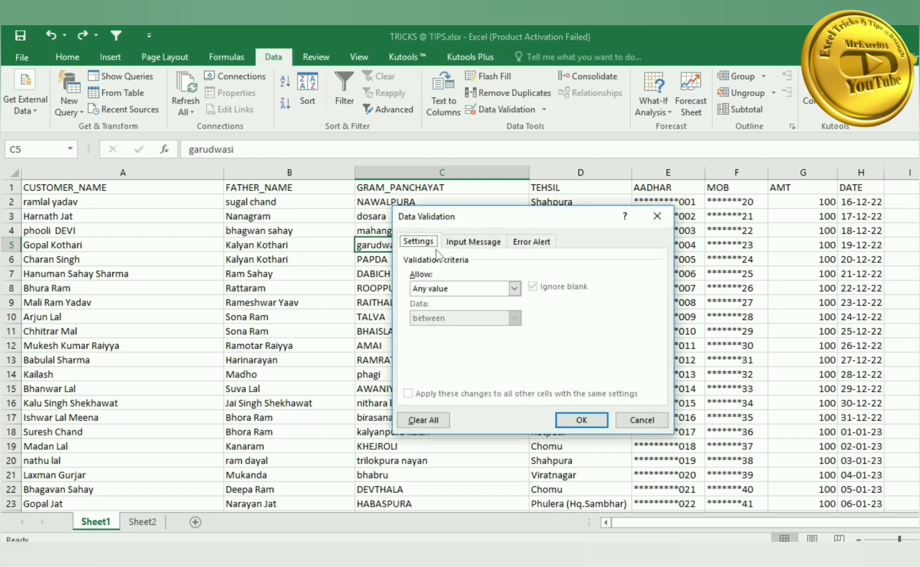
click(456, 288)
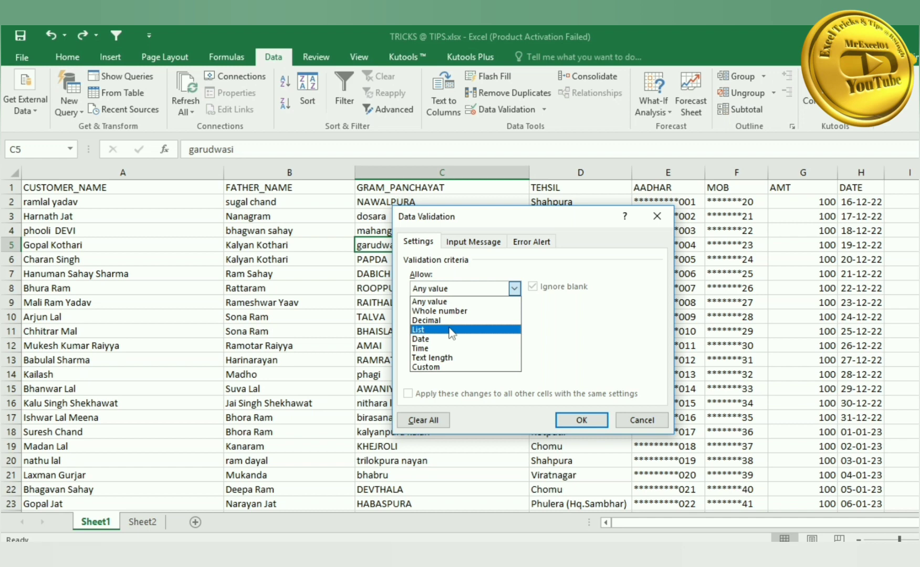
click(641, 428)
click(510, 388)
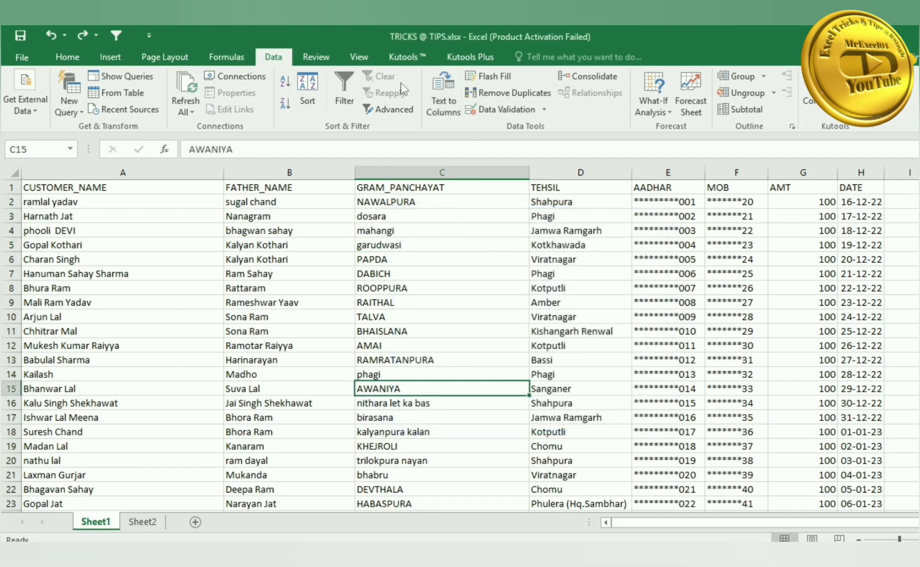
click(67, 57)
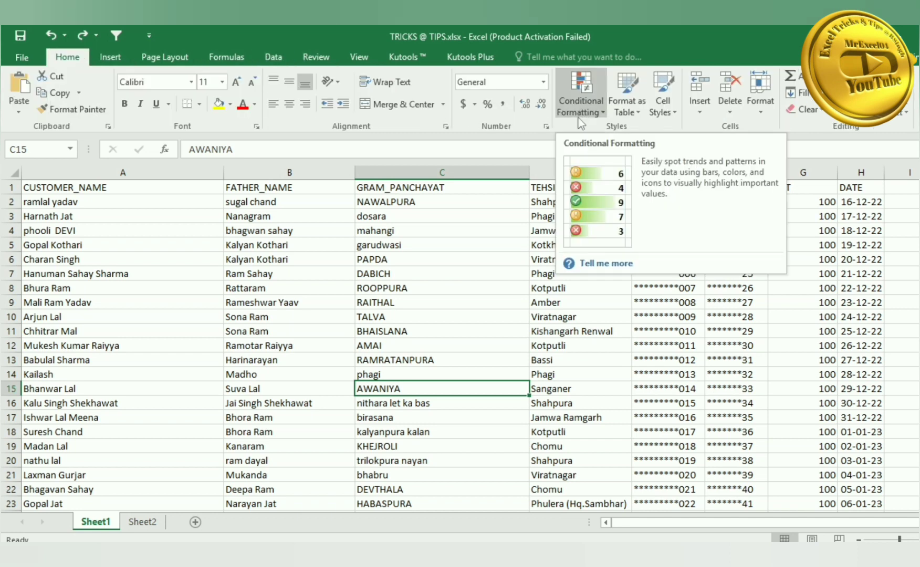
click(331, 271)
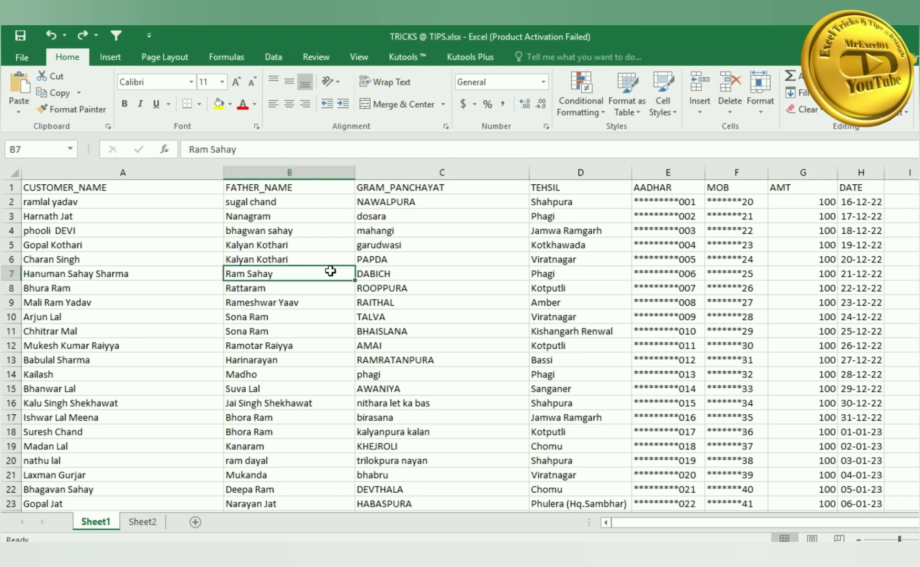
key(alt)
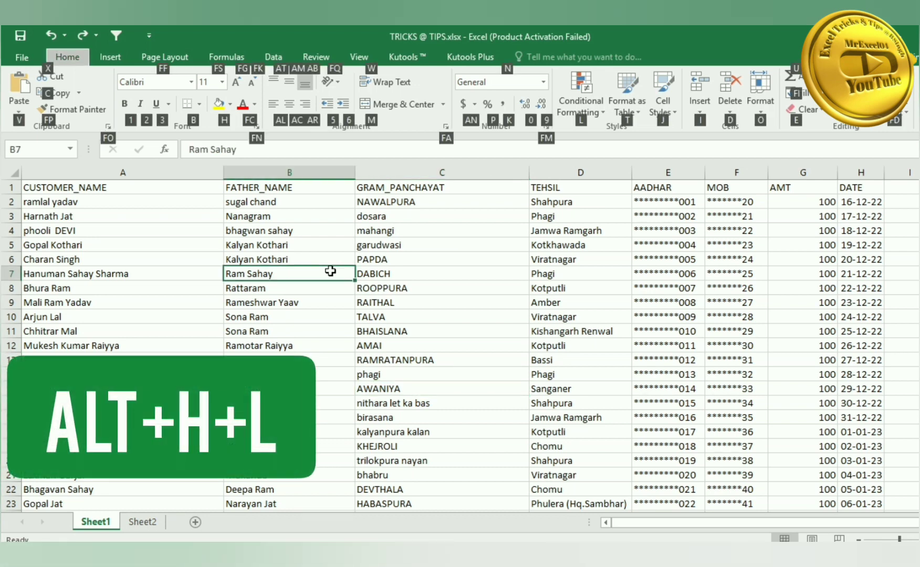
key(h)
key(l)
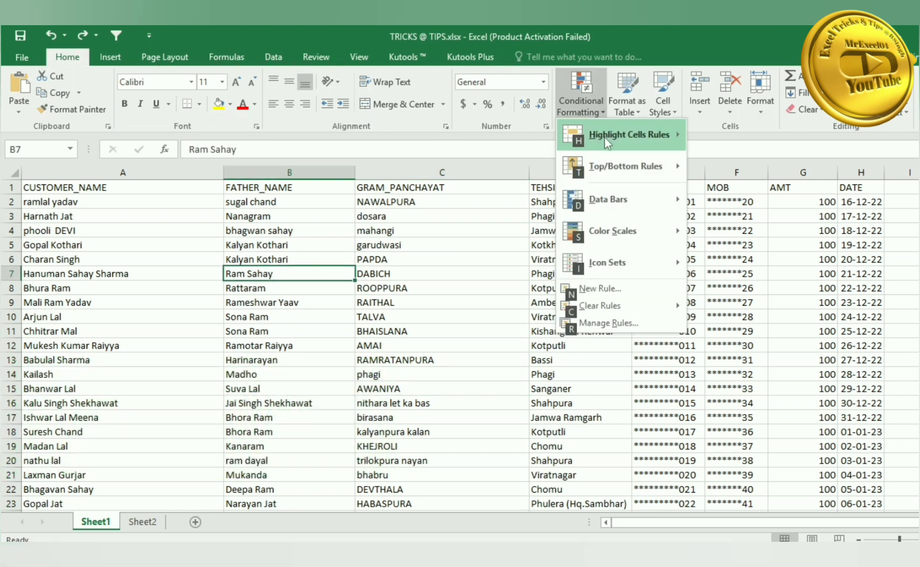
mouse_move(607, 229)
mouse_move(604, 253)
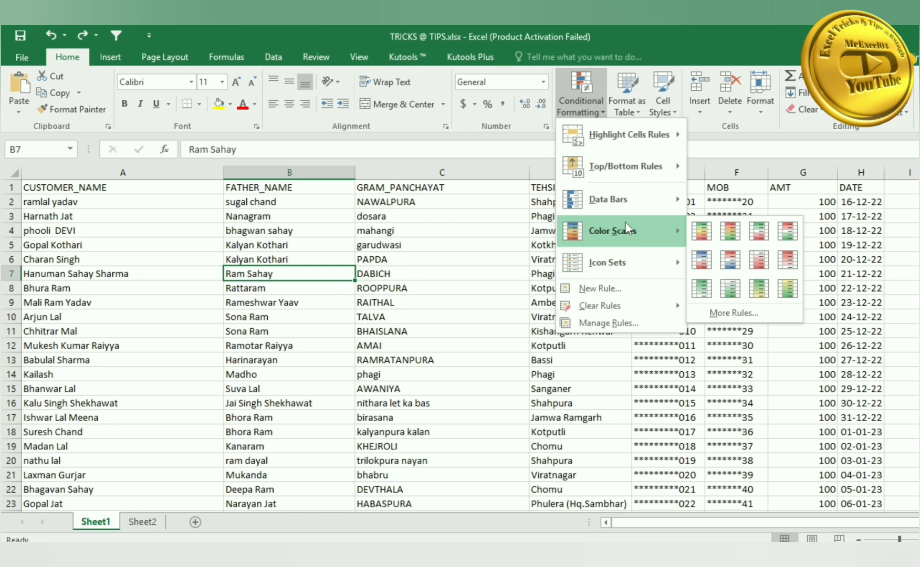
click(442, 269)
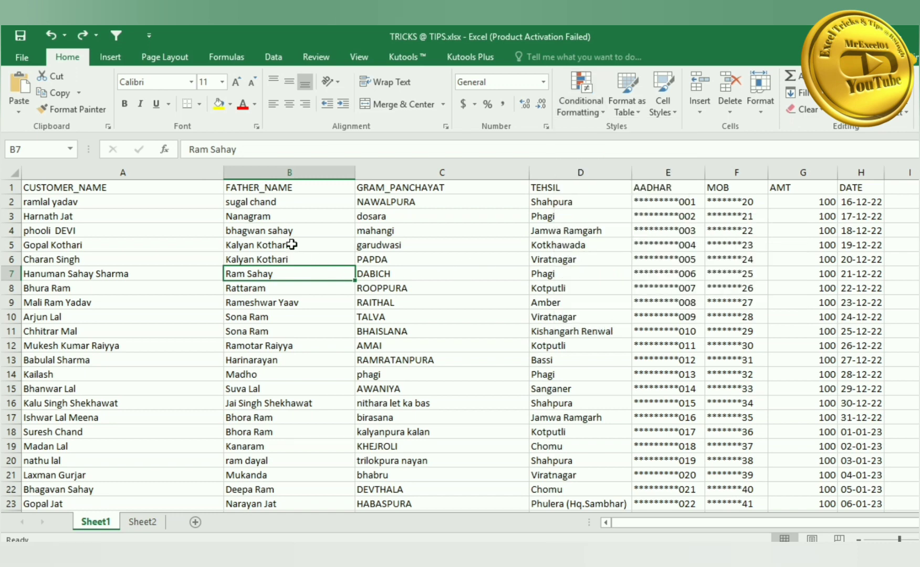
- Select the Rattaram cell B8 and show the Fill Color palette with Alt+H, H
drag(291, 244, 285, 271)
click(286, 288)
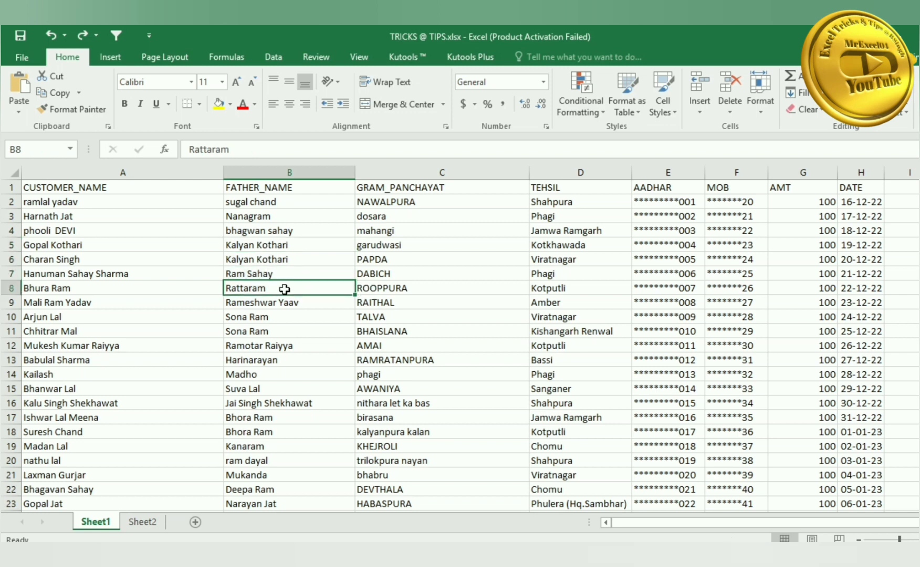
key(alt+h)
key(h)
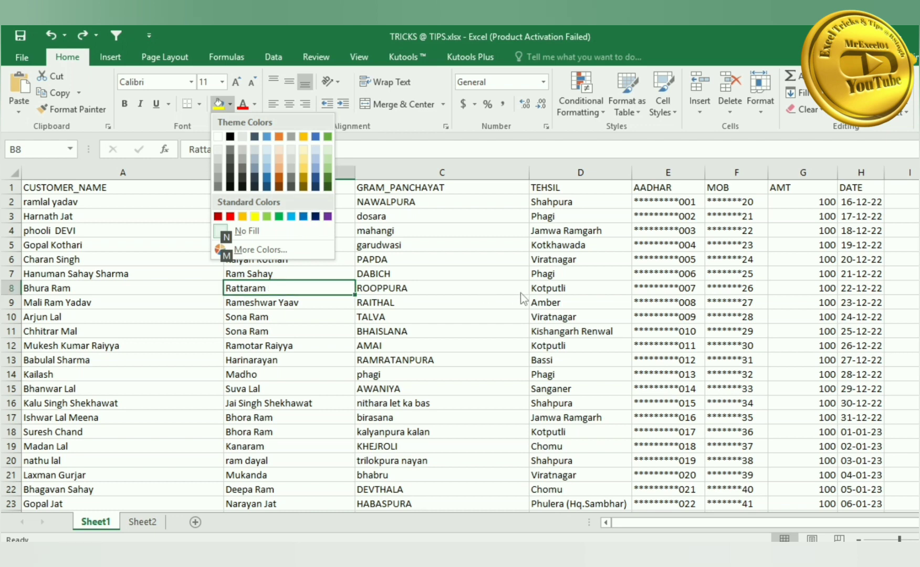
key(Escape)
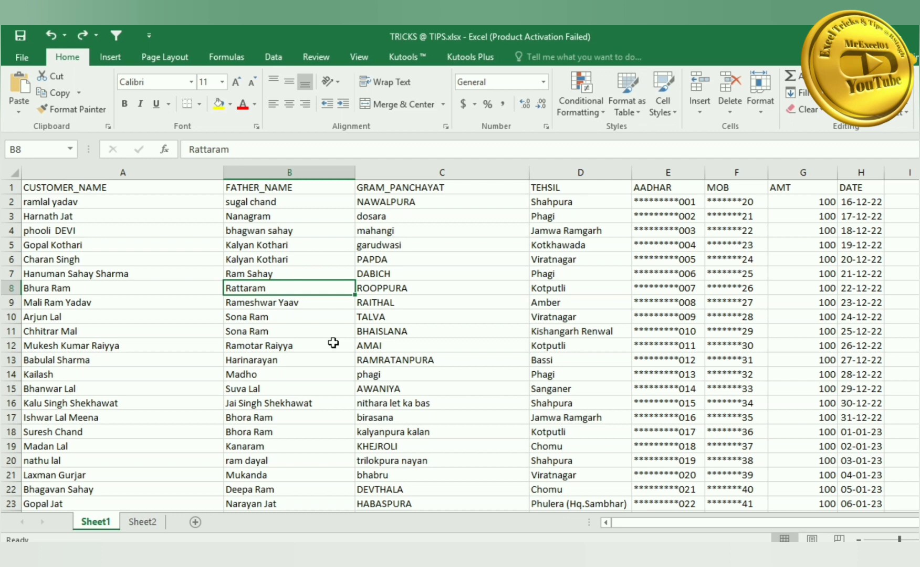
click(288, 259)
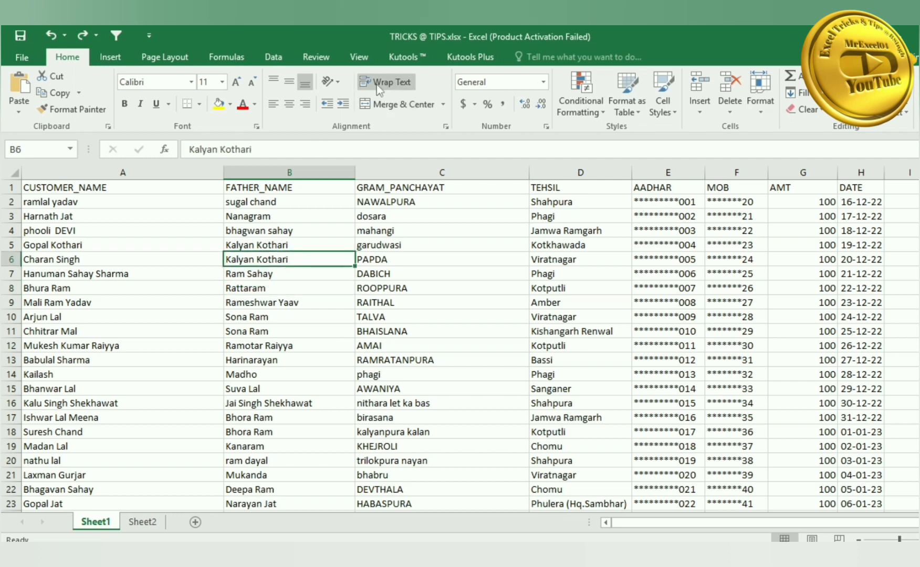
click(158, 261)
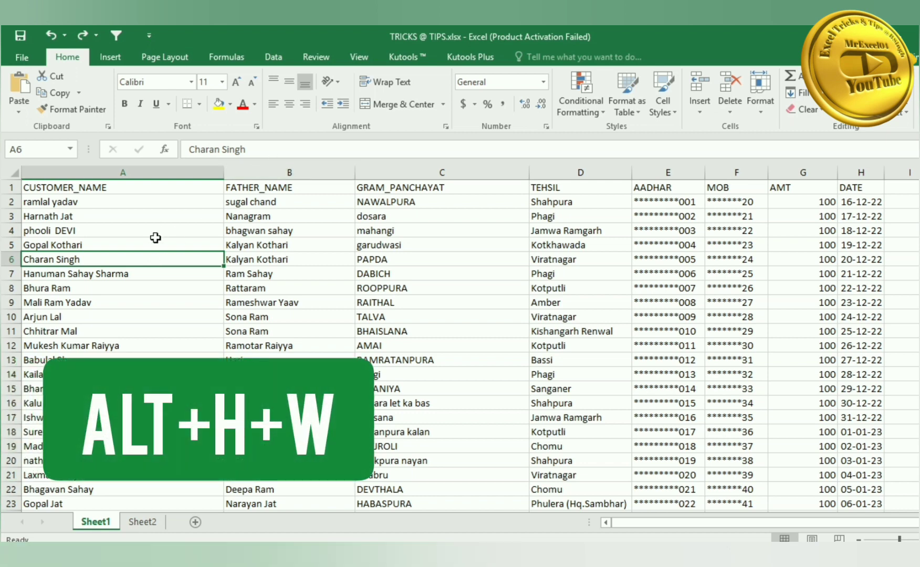
key(ctrl+c)
click(275, 151)
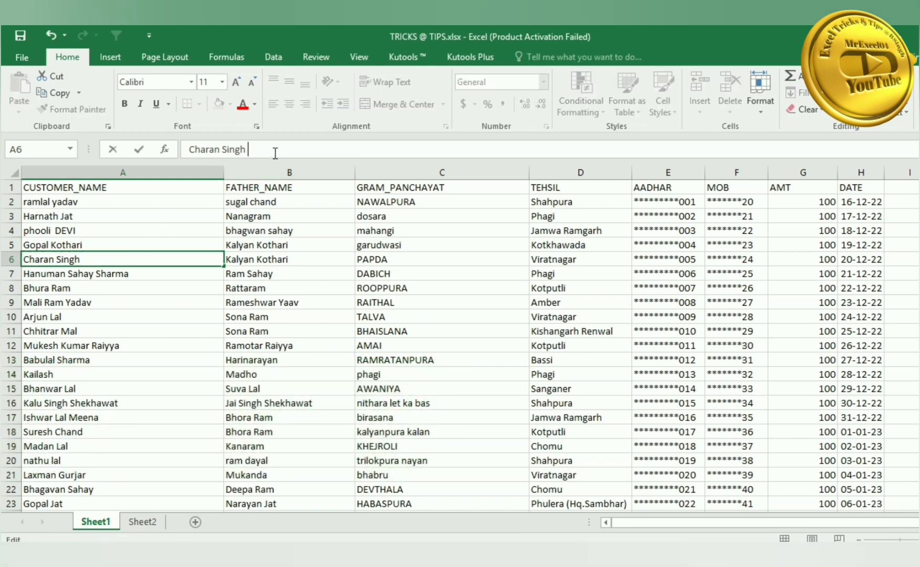
drag(264, 150, 112, 152)
key(ctrl+c)
click(301, 151)
key(ctrl+v)
key(ctrl+v)
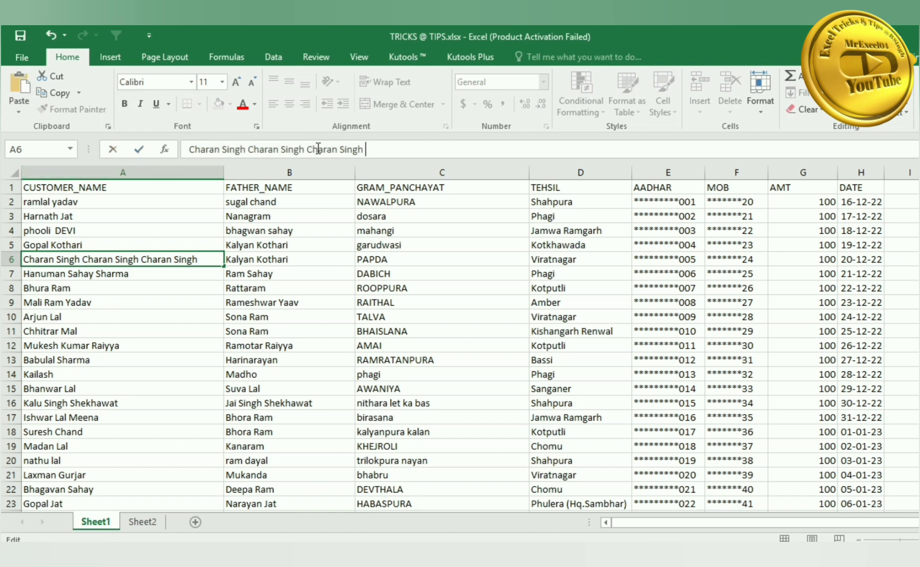
key(ctrl+v)
key(ctrl+v)
key(ctrl+v)
key(ctrl+v)
key(ctrl+v)
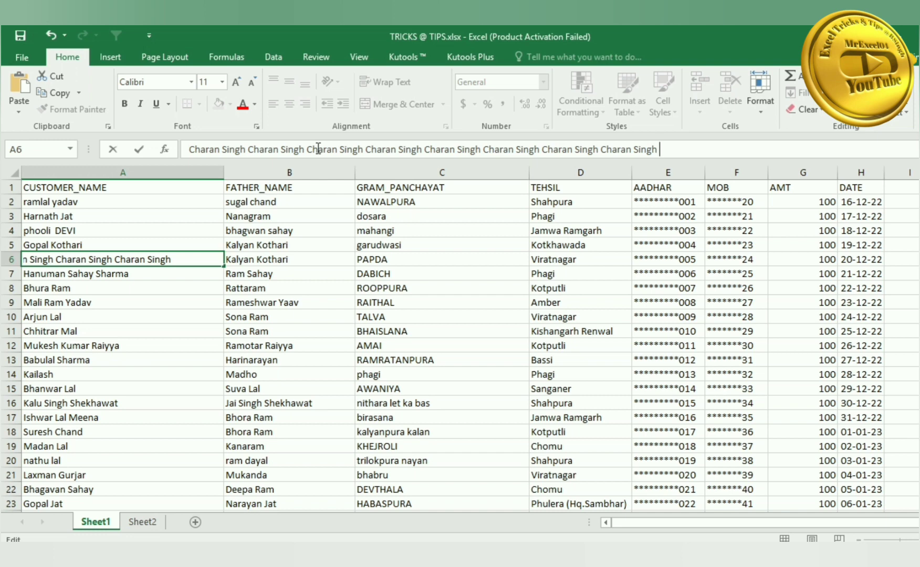
key(Return)
click(205, 259)
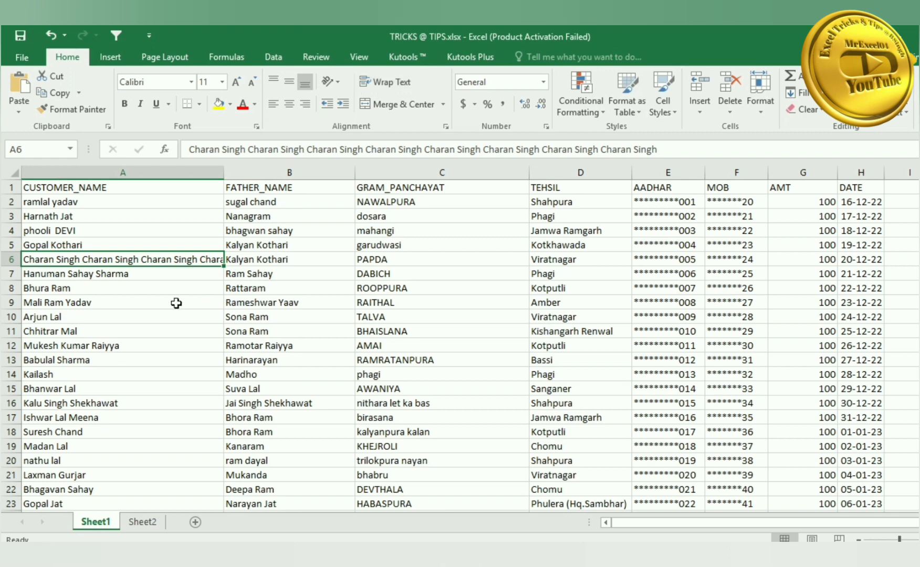
key(alt+h)
key(w)
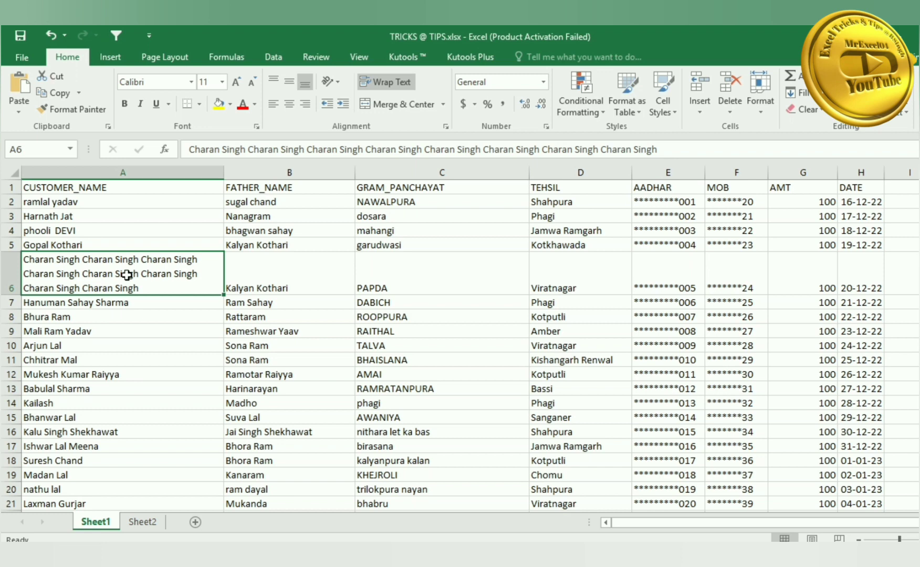
key(ctrl+z)
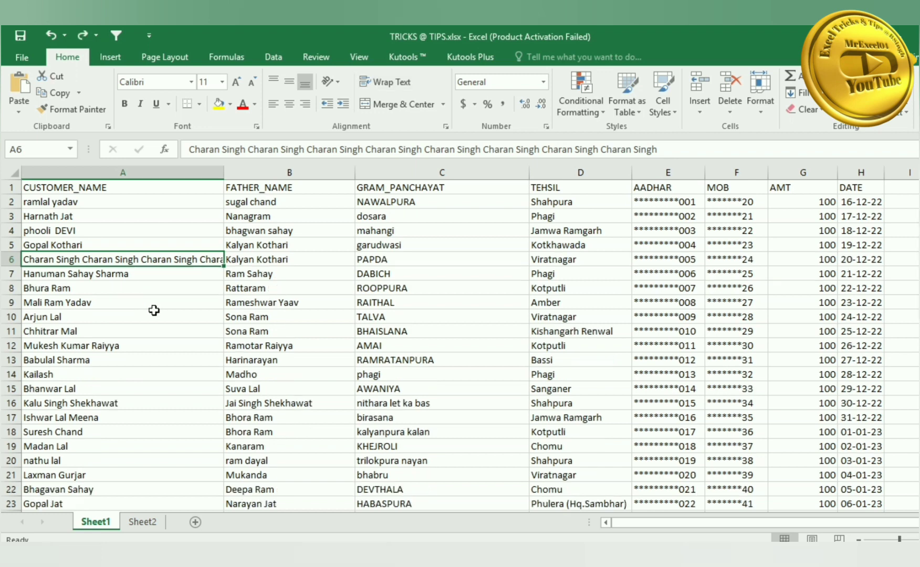
key(ctrl+z)
click(154, 310)
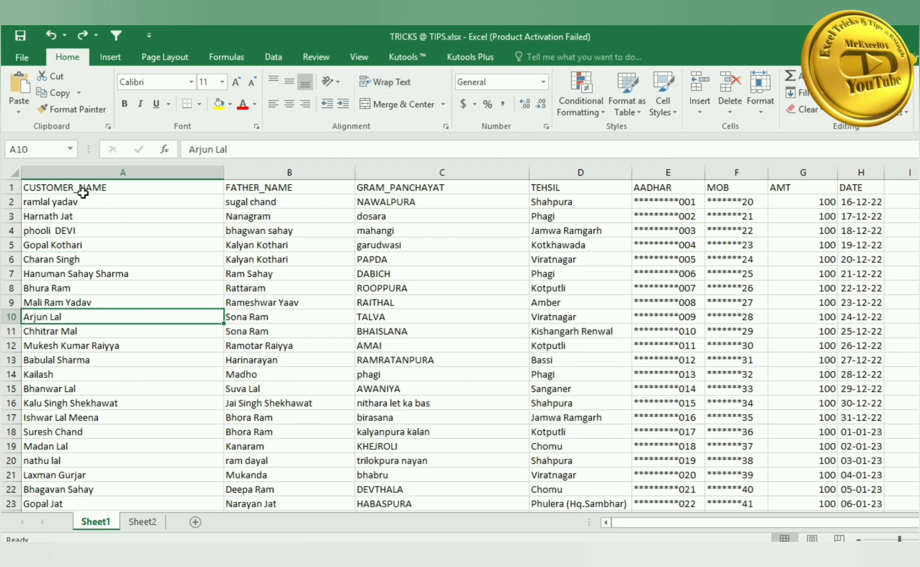
- Select the entire customer table from A1 with Ctrl+Shift+End and begin the Sort command
drag(184, 189, 582, 486)
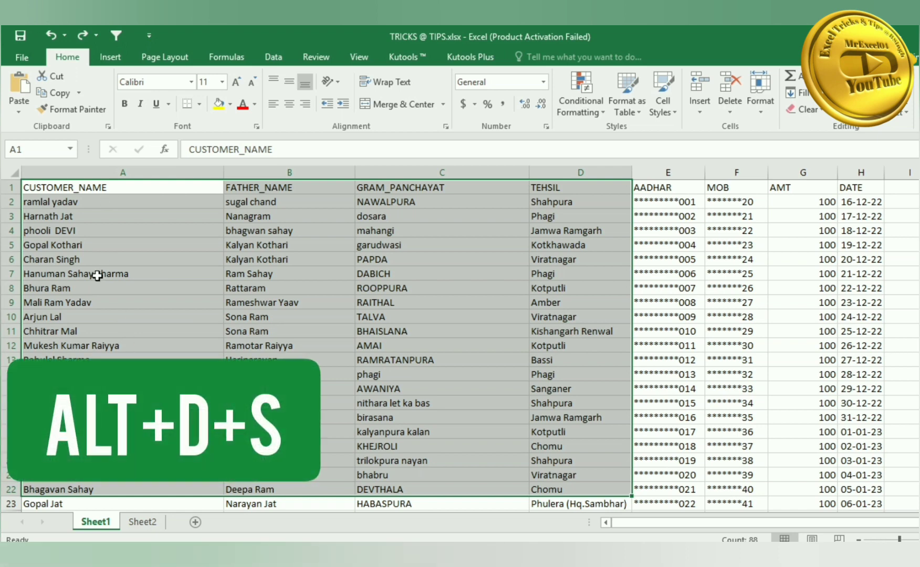
click(38, 187)
key(ctrl+shift+End)
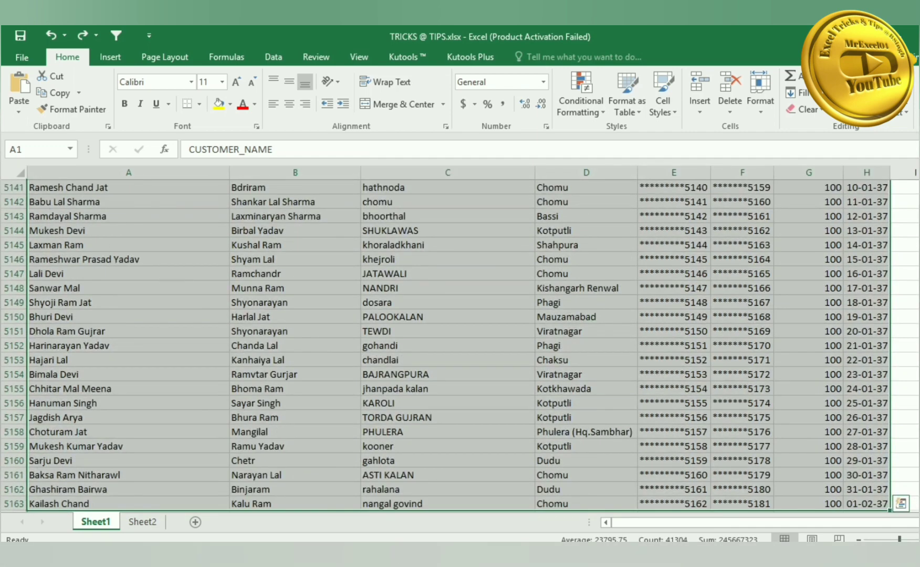
scroll(451, 342, up, 20)
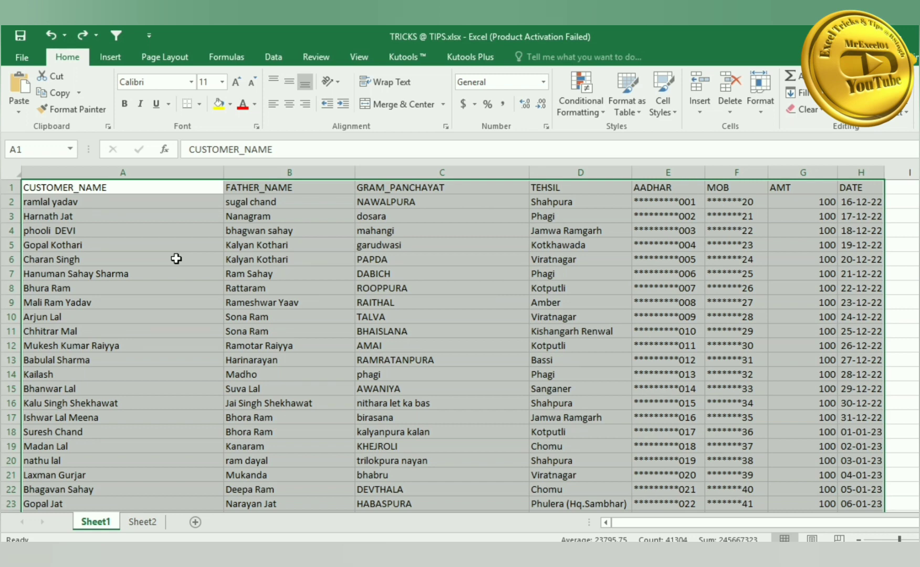
key(alt+a)
- Open Sort, browse the Sort by columns, cancel unsorted, then select the header and first 13 names
key(s)
key(s)
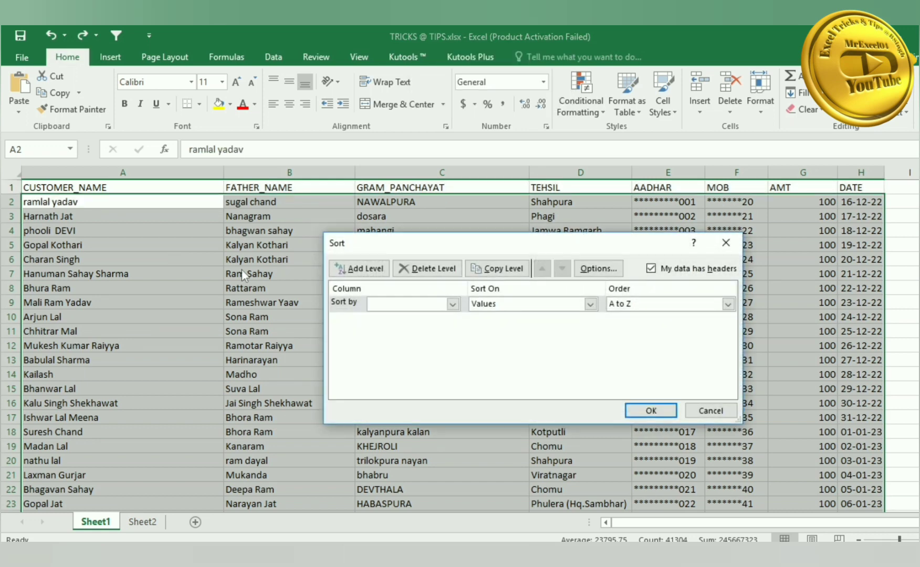
click(427, 308)
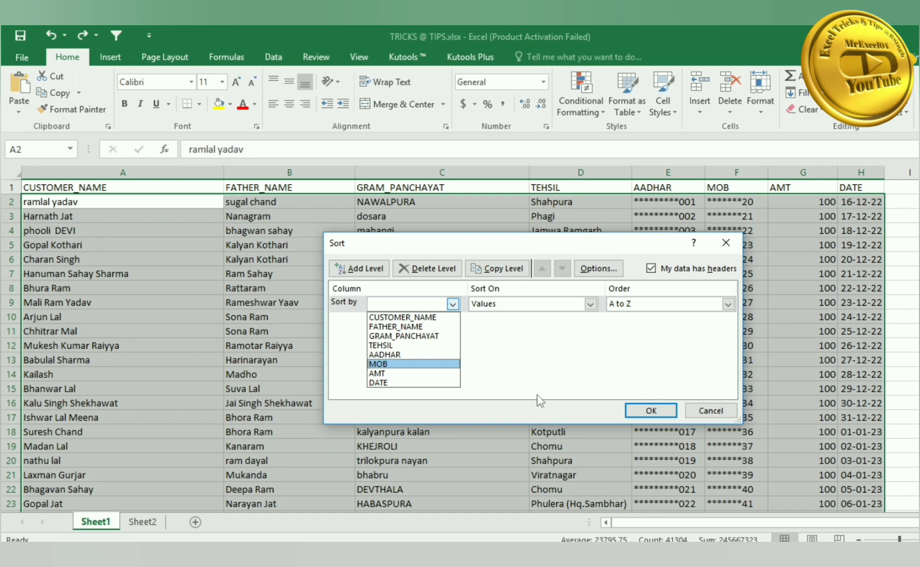
click(711, 414)
click(711, 412)
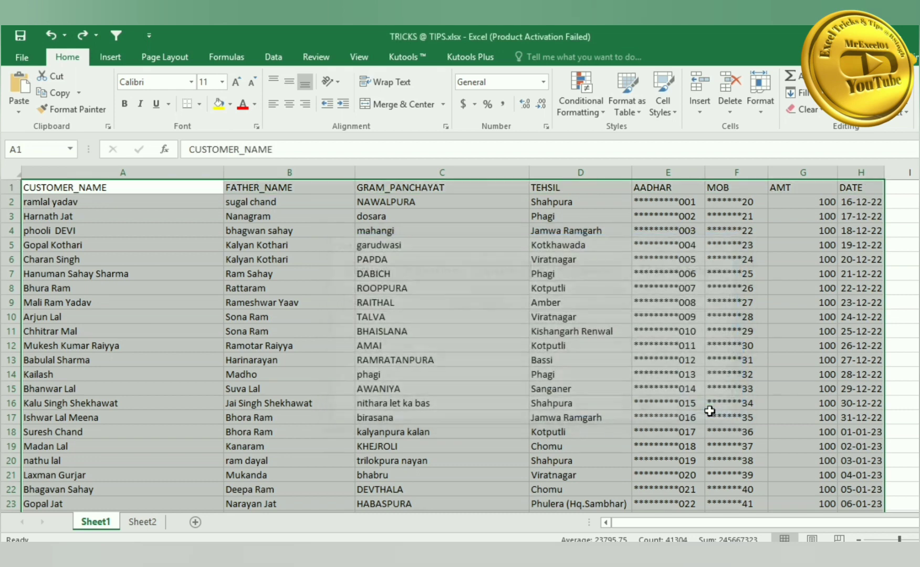
click(419, 359)
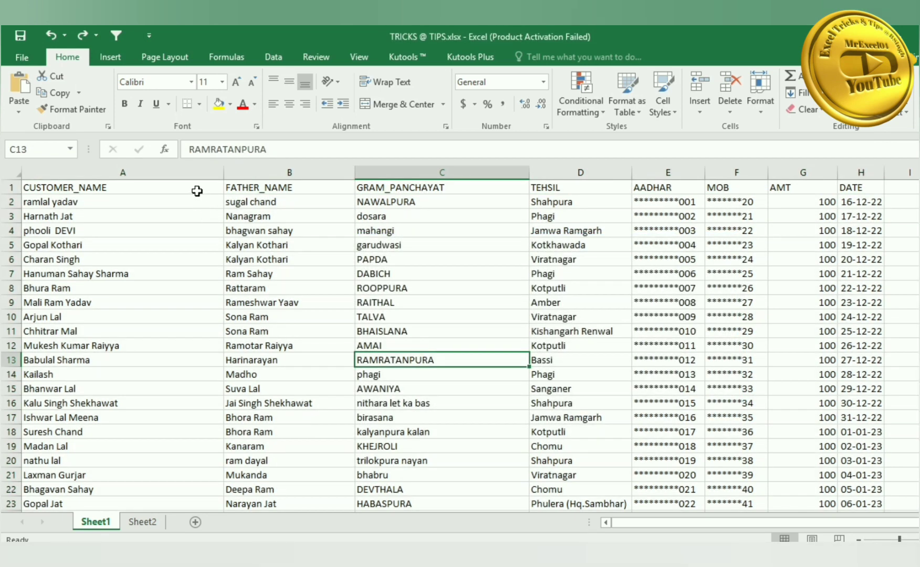
drag(197, 192, 158, 376)
- Copy the CUSTOMER_NAME header and 13 names onto a new Sheet3 and autofit column A
key(ctrl+c)
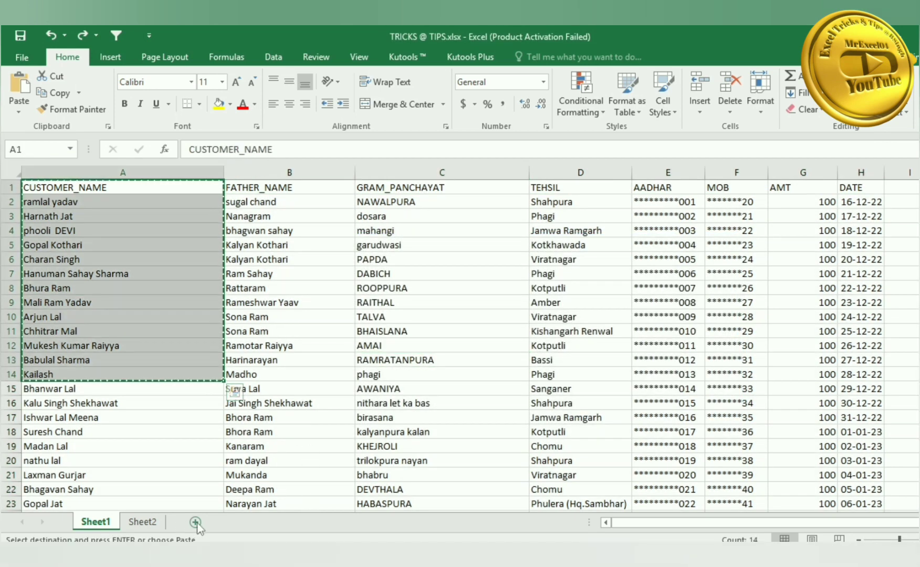
click(195, 522)
key(ctrl+v)
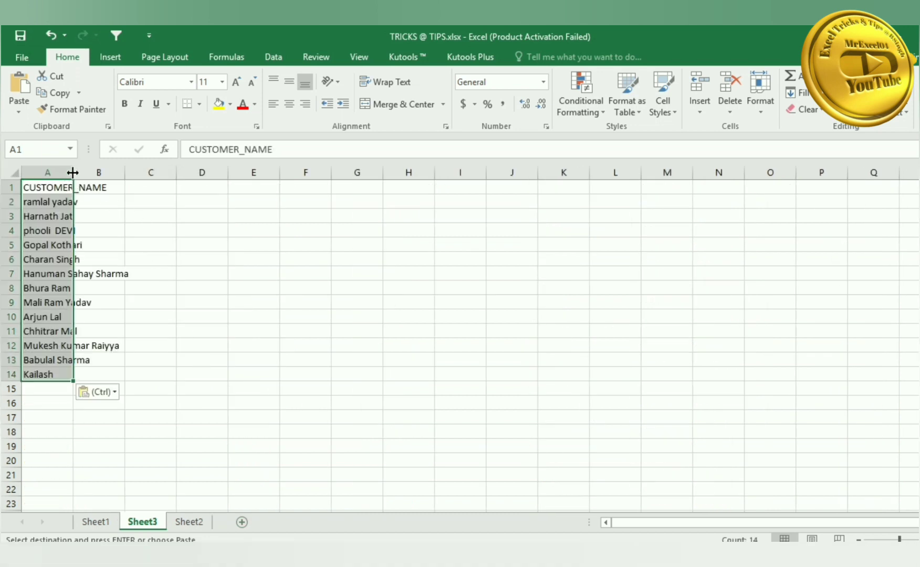
double_click(73, 172)
- Add a DATA heading in B1 with 105 filled down to B14, then select A1:B14
click(150, 189)
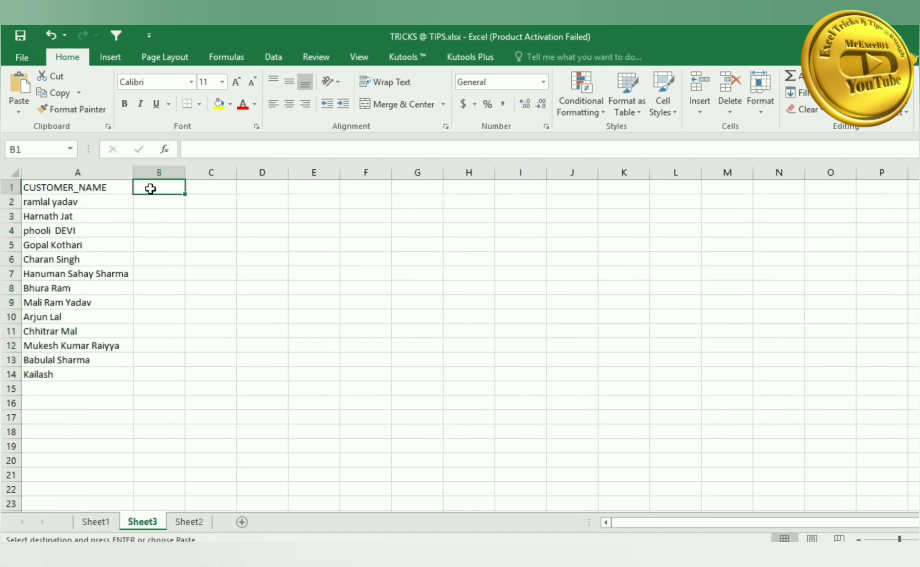
text(DATA)
key(Return)
text(10)
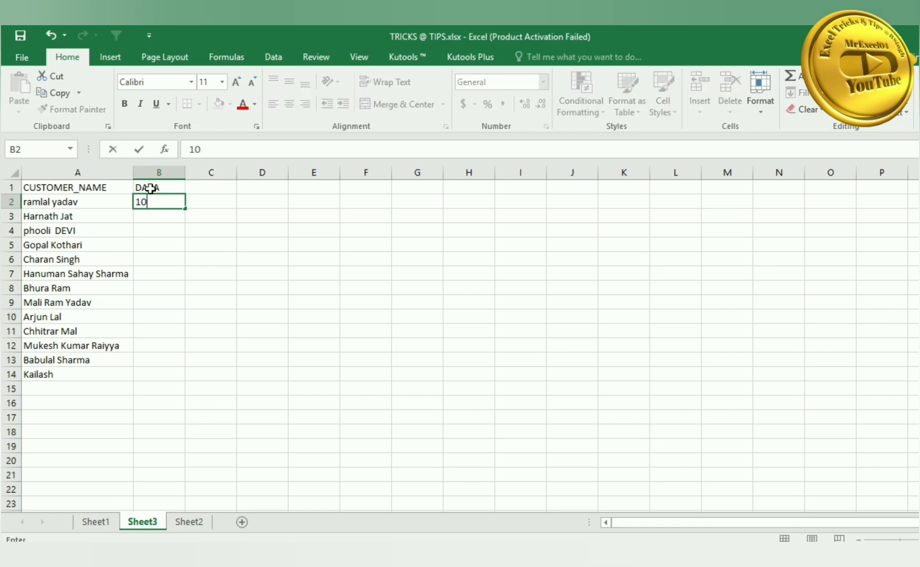
text(5)
key(Return)
click(170, 204)
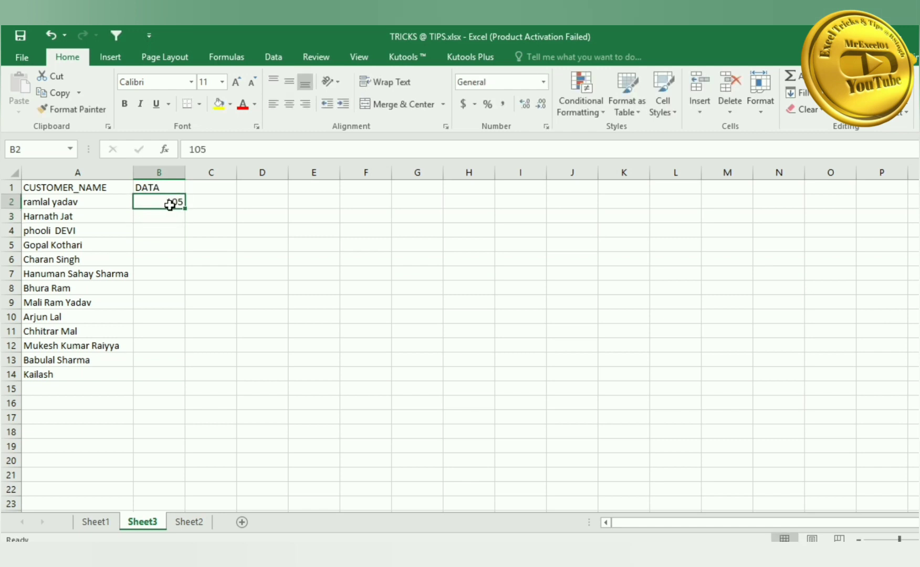
drag(185, 208, 178, 375)
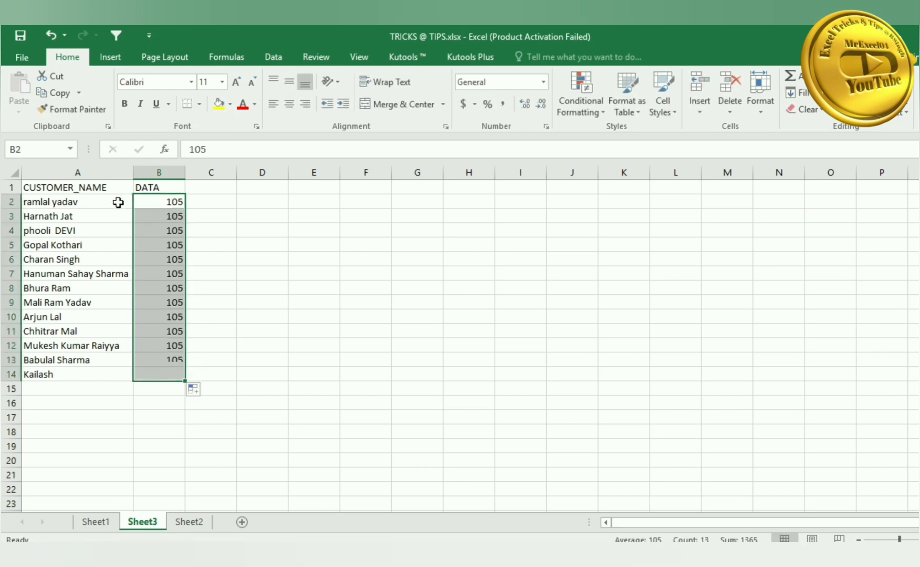
drag(113, 187, 153, 376)
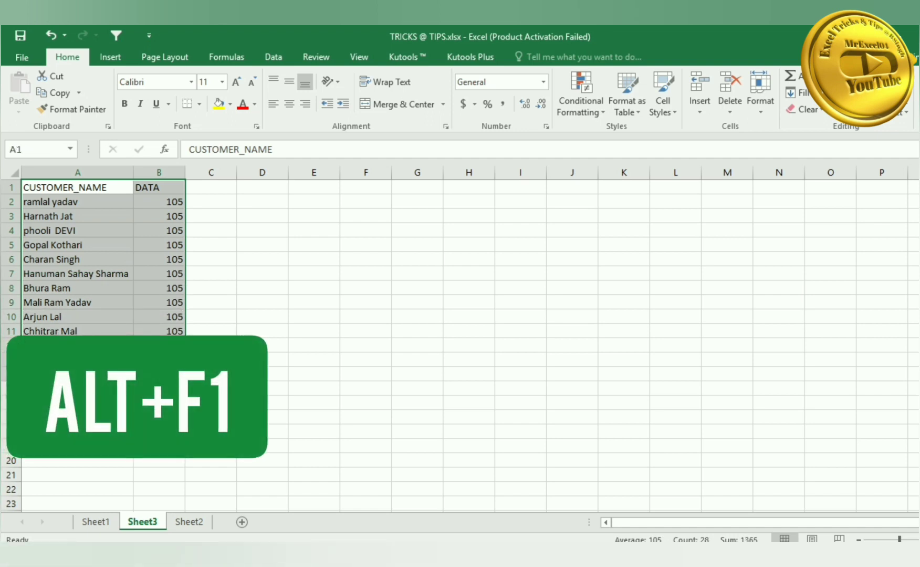
- Insert a column chart of the names and DATA values with Alt+F1
key(alt+F1)
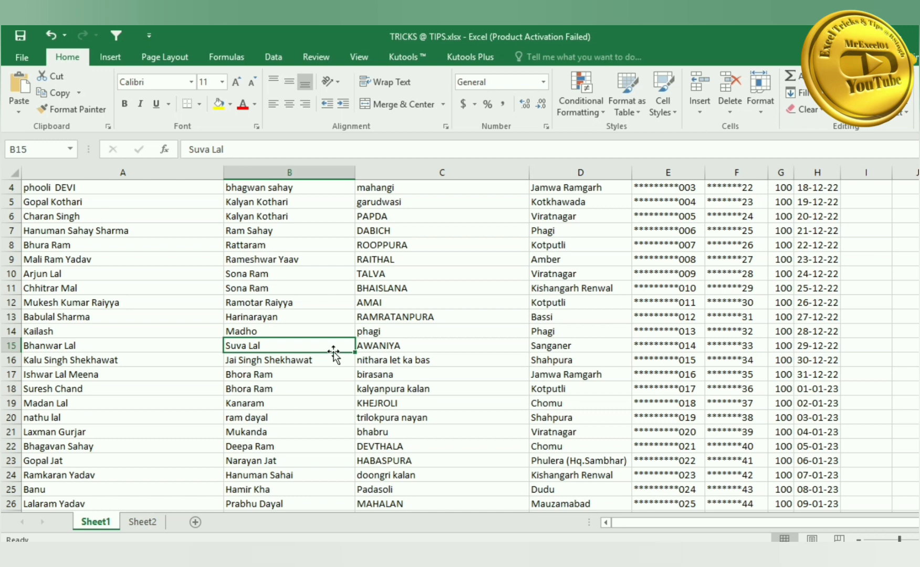
- Clear the 1:56 PM time from K10 and enter today's date 17-12-22 in J12
drag(860, 524, 891, 527)
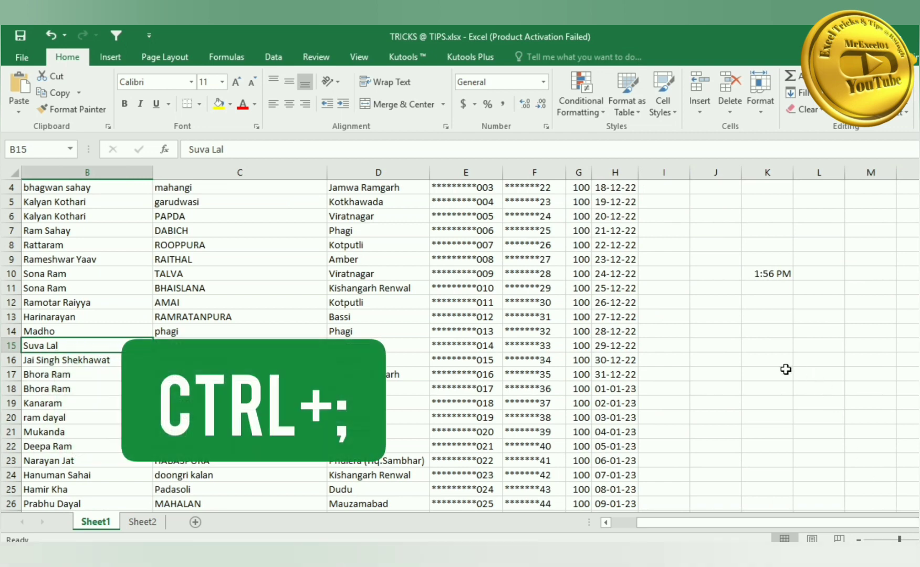
scroll(683, 402, down, 3)
scroll(737, 357, up, 4)
click(774, 316)
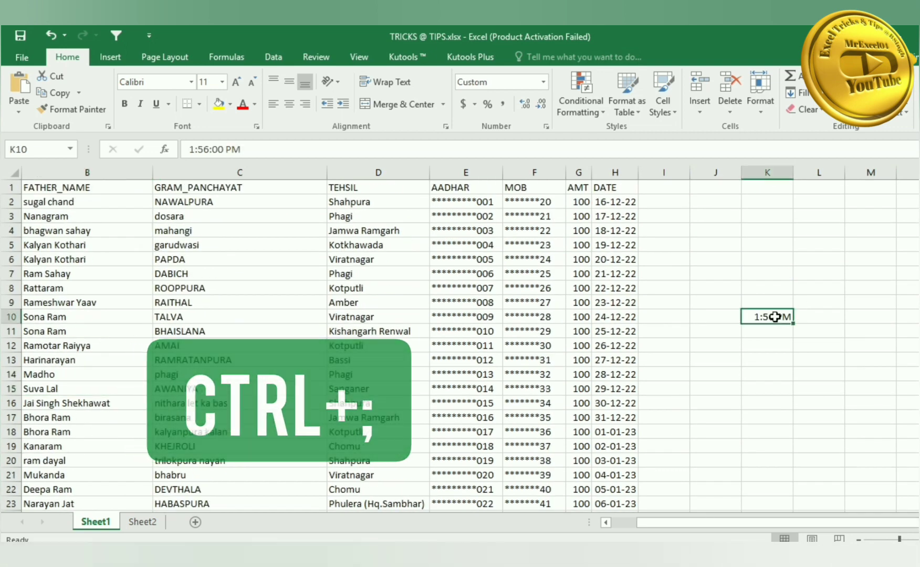
key(Delete)
click(771, 377)
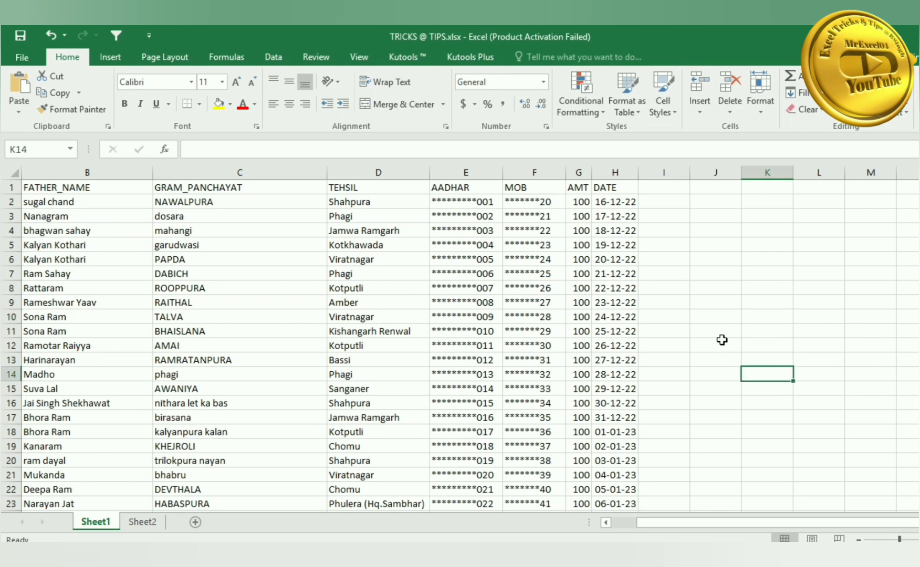
click(722, 341)
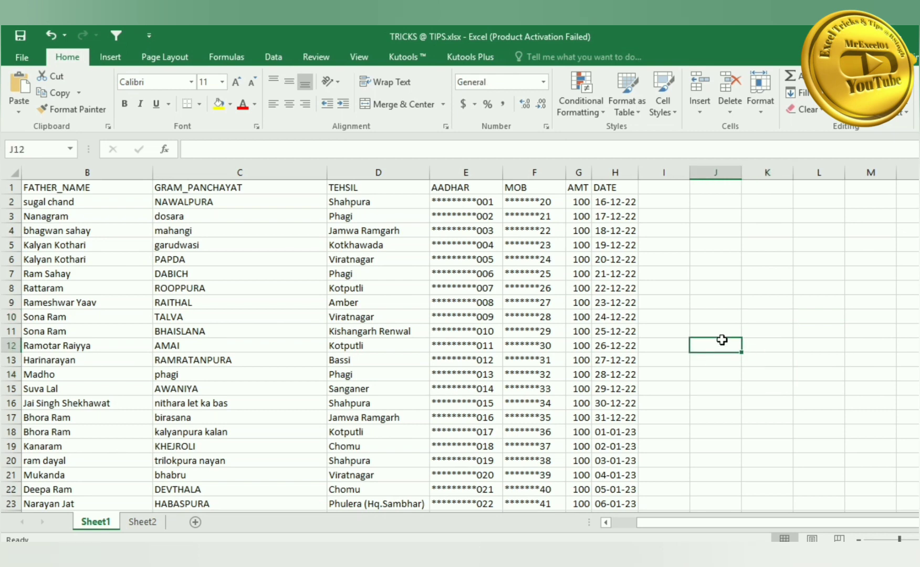
key(ctrl+semicolon)
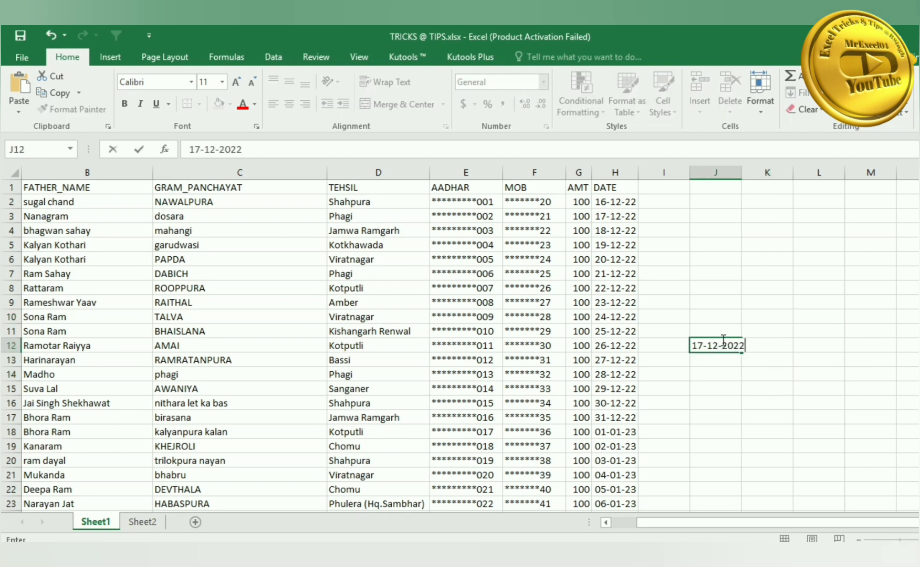
click(715, 360)
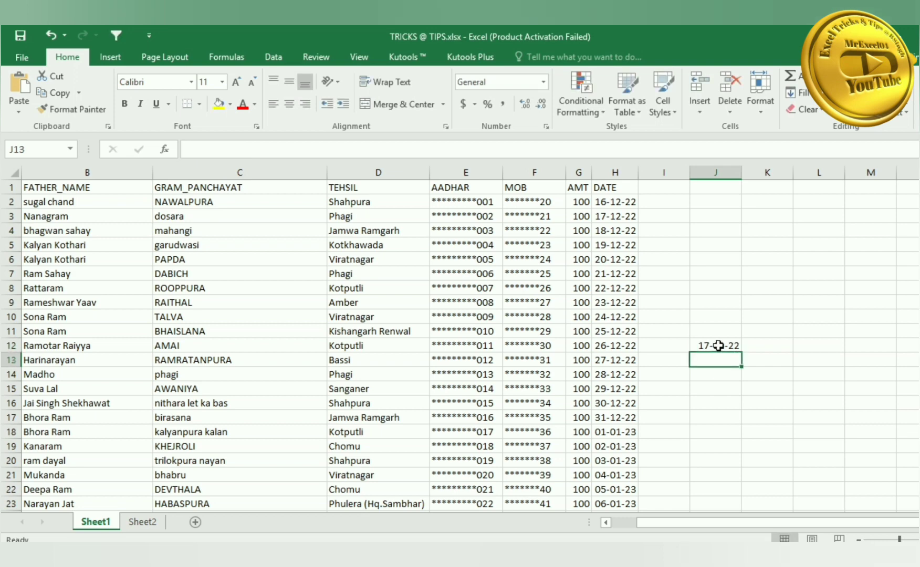
- Insert the current time 3:12 PM into J15 with Ctrl+Shift+;
click(716, 345)
scroll(715, 373, down, 2)
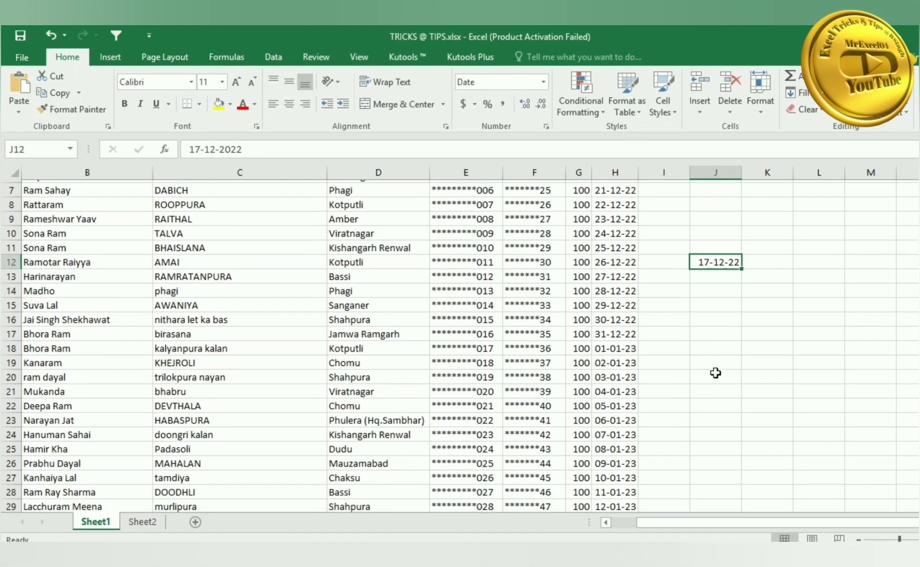
scroll(715, 373, up, 2)
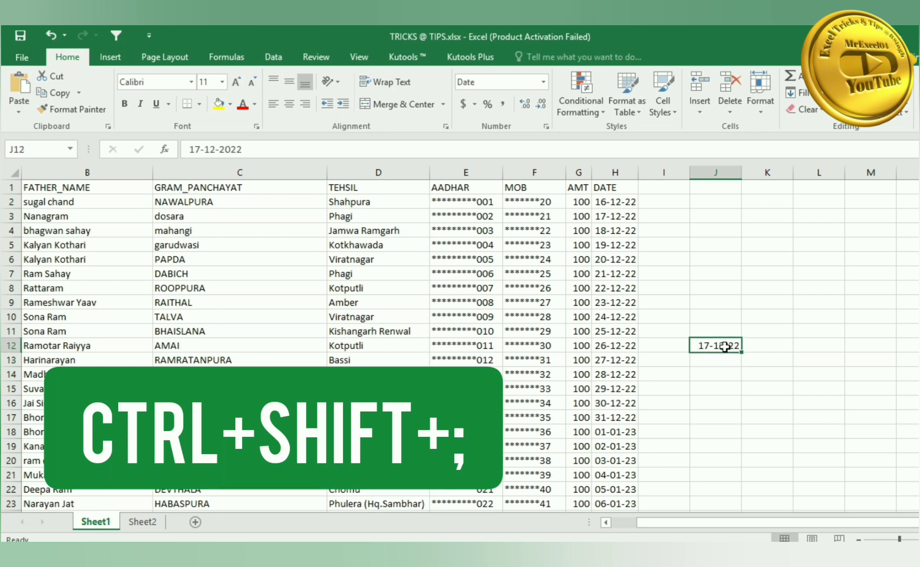
click(715, 394)
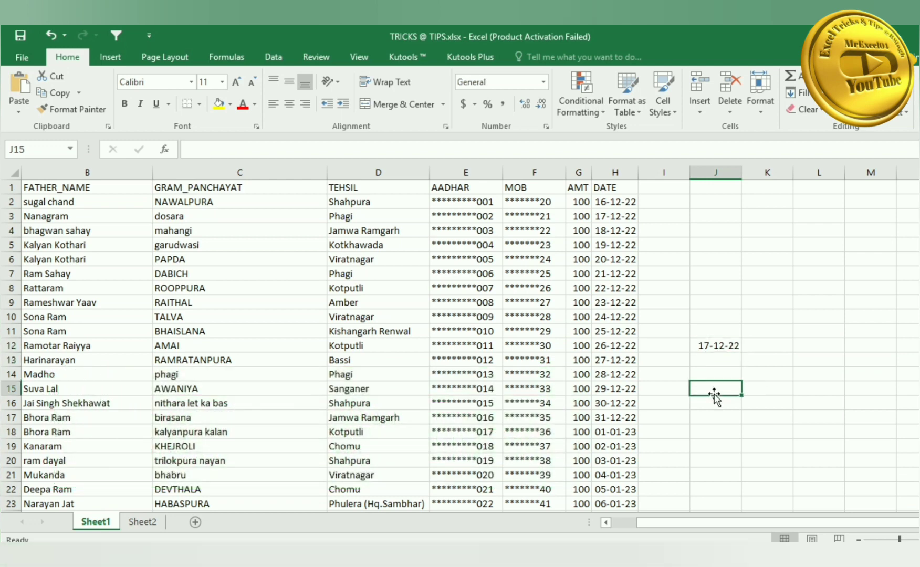
key(ctrl+shift+semicolon)
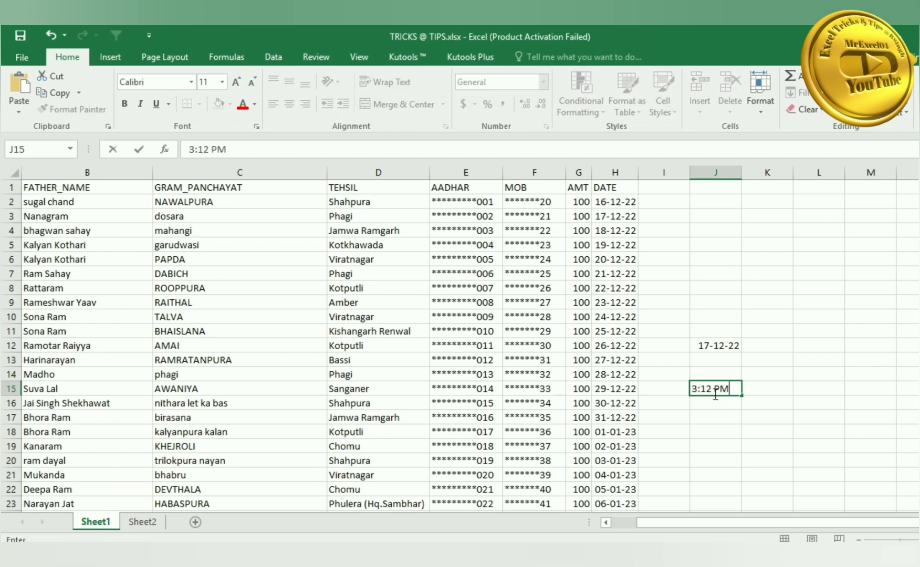
key(Return)
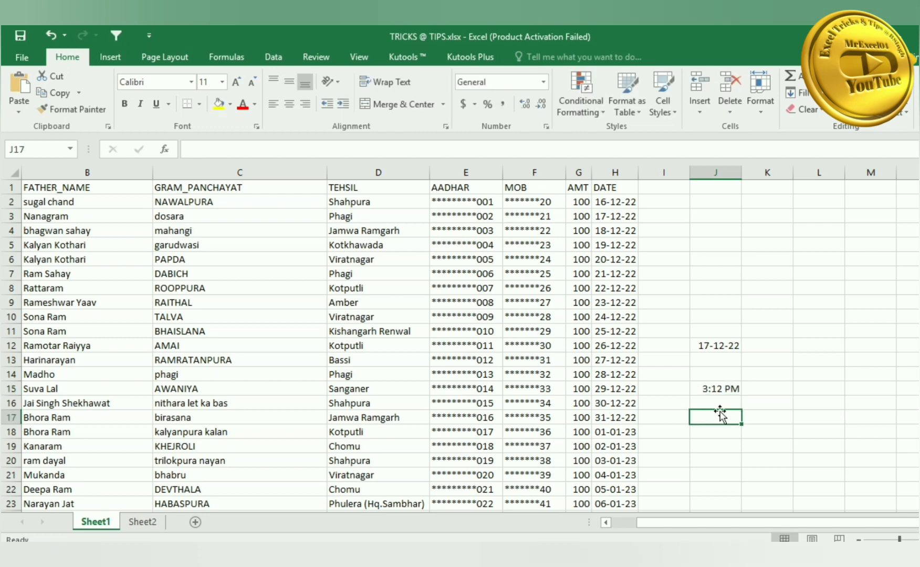
click(723, 389)
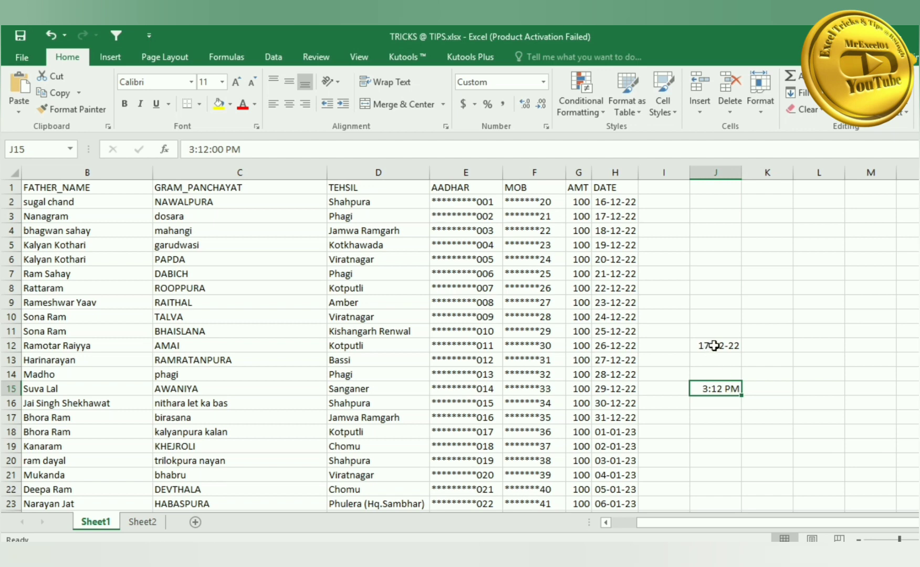
- Widen the AMT column G and give it the Number format through Format Cells
click(527, 373)
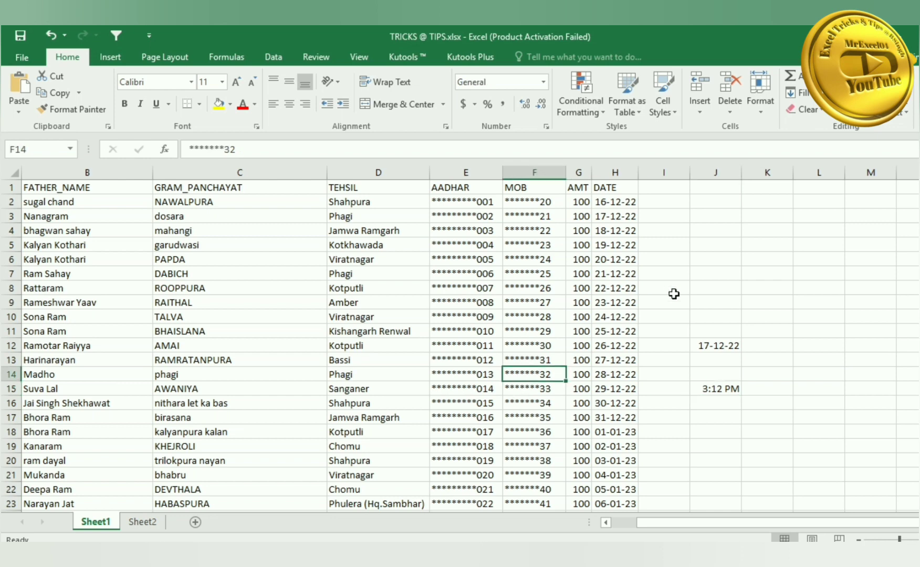
drag(812, 523, 790, 524)
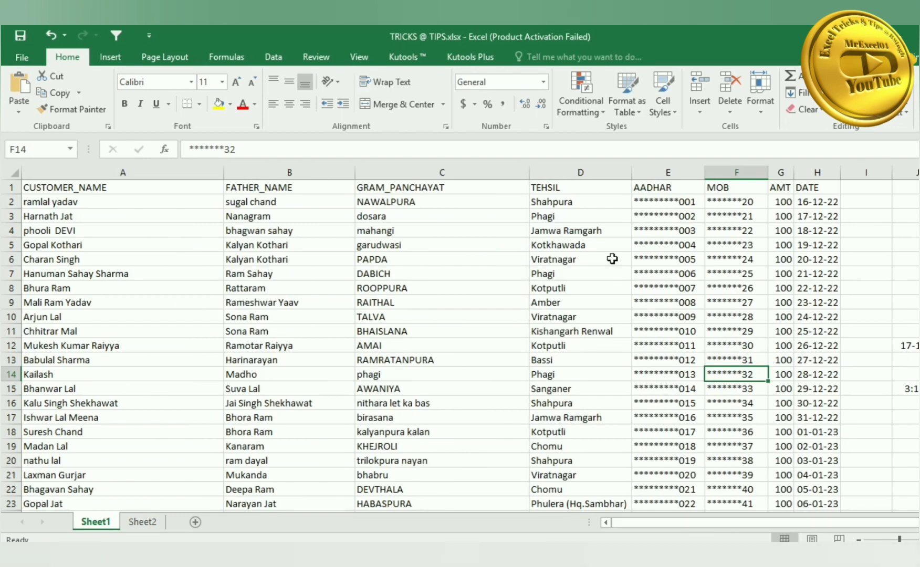
drag(794, 173, 838, 174)
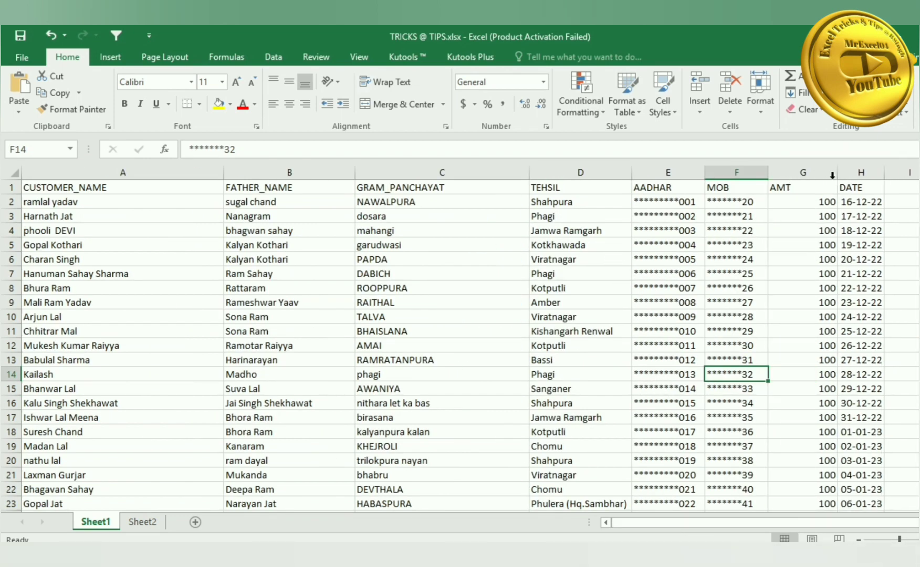
click(807, 169)
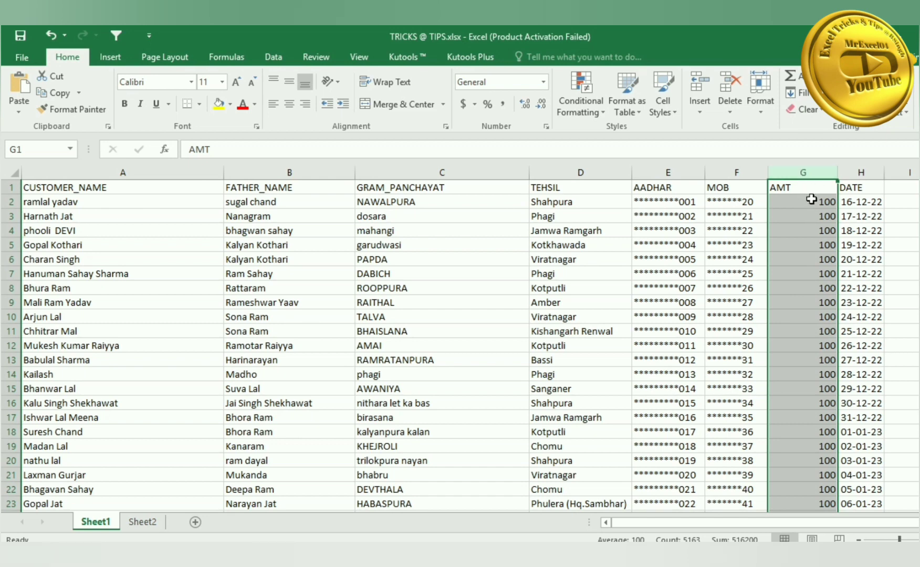
right_click(812, 177)
click(848, 328)
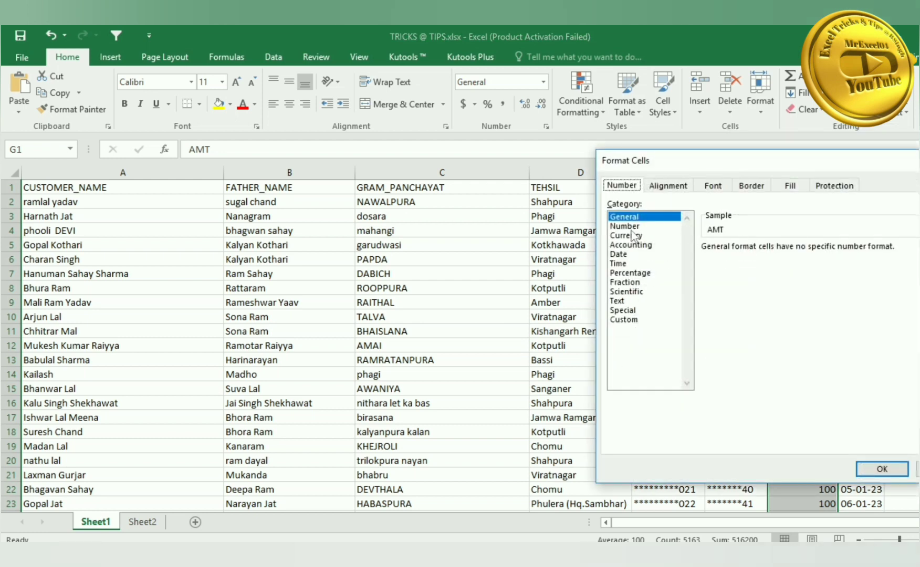
click(625, 226)
click(874, 469)
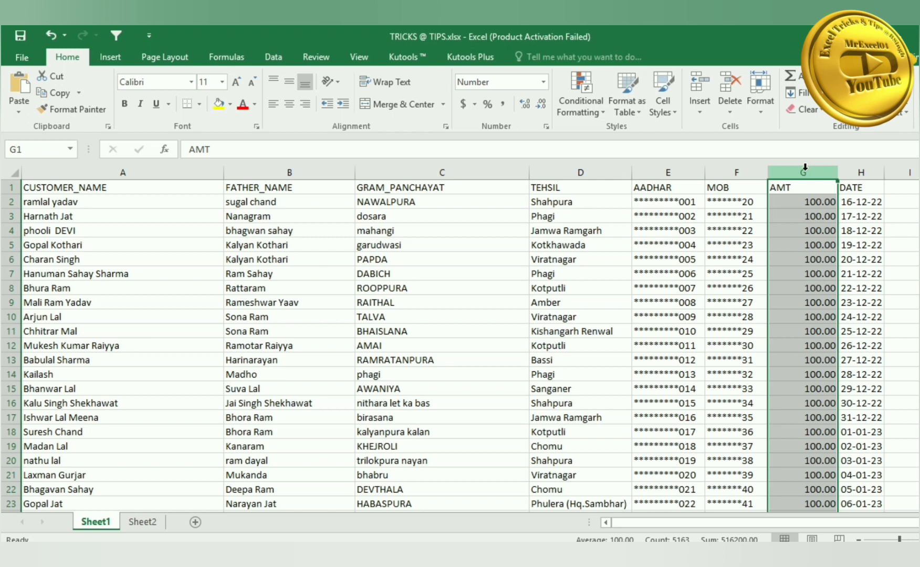
- Switch column G to General, then two-decimal Number format with Ctrl+Shift+~ and Ctrl+Shift+!
key(ctrl+shift+grave)
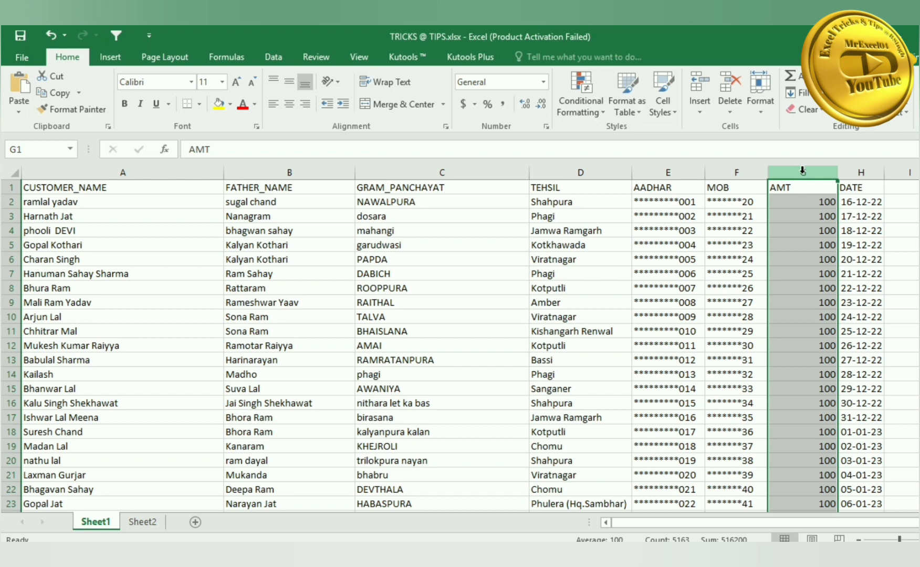
key(ctrl+shift+1)
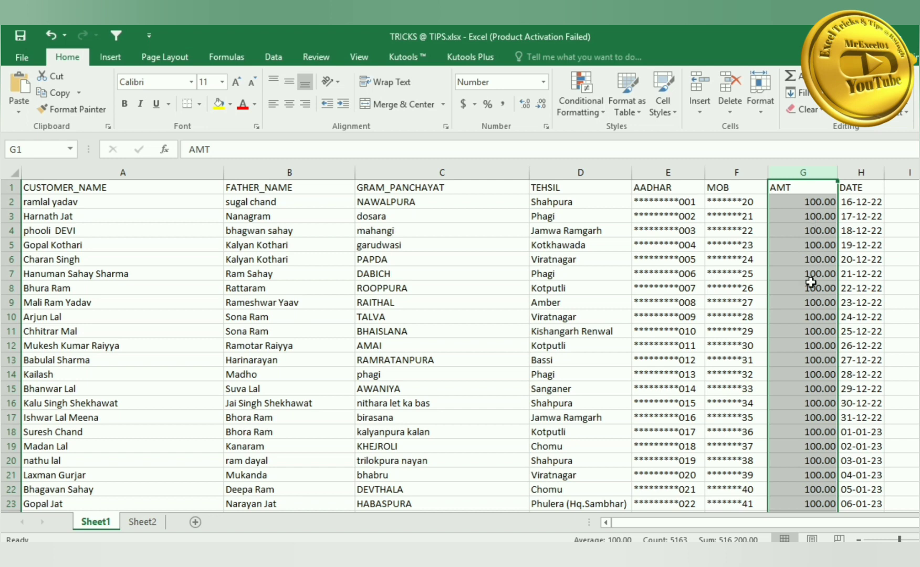
click(817, 389)
click(902, 317)
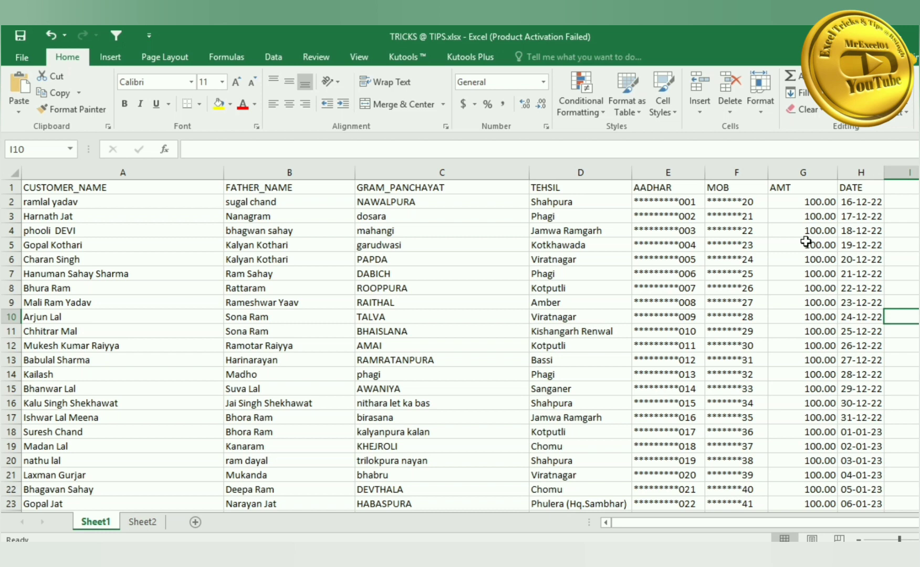
- Apply the Time and then Date formats to column G and inspect G2's value
click(812, 170)
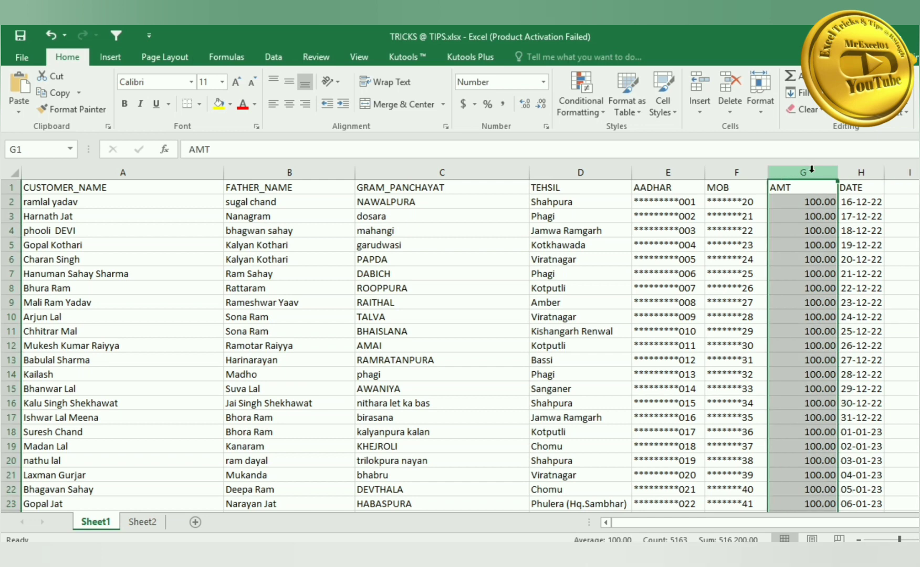
key(ctrl+shift+2)
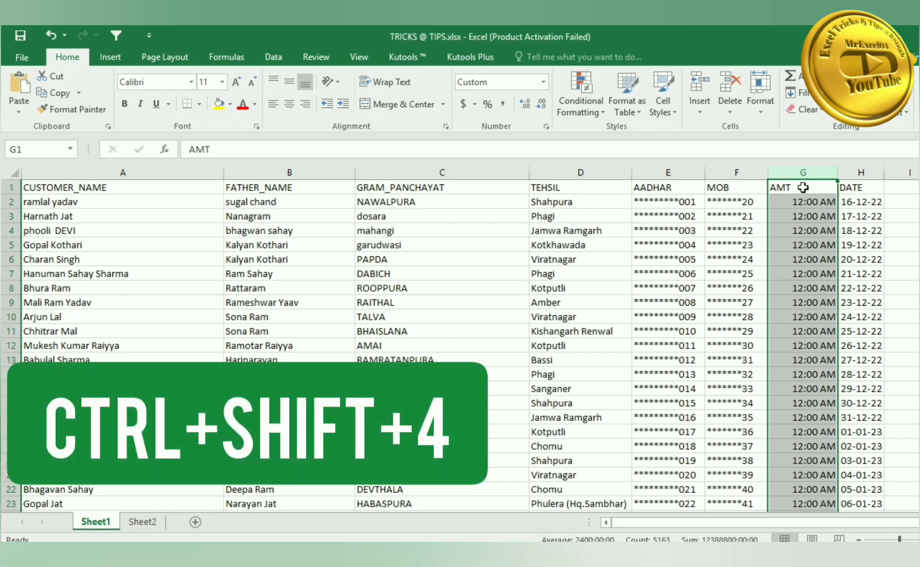
key(ctrl+shift+3)
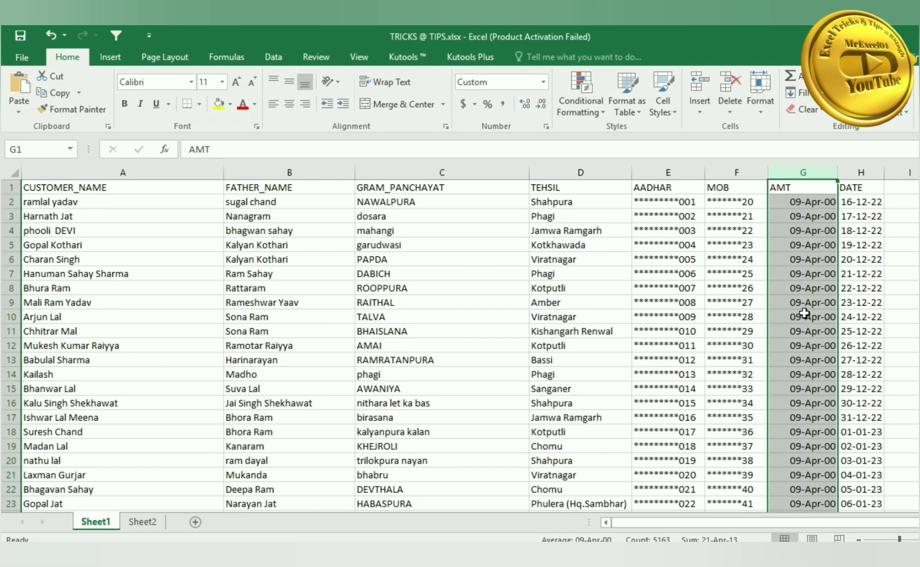
click(798, 202)
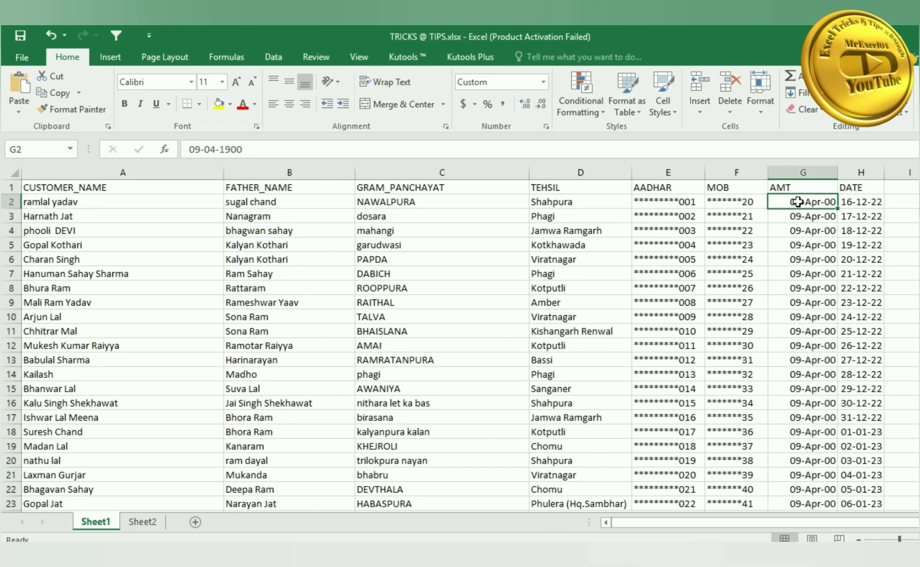
scroll(795, 341, down, 1)
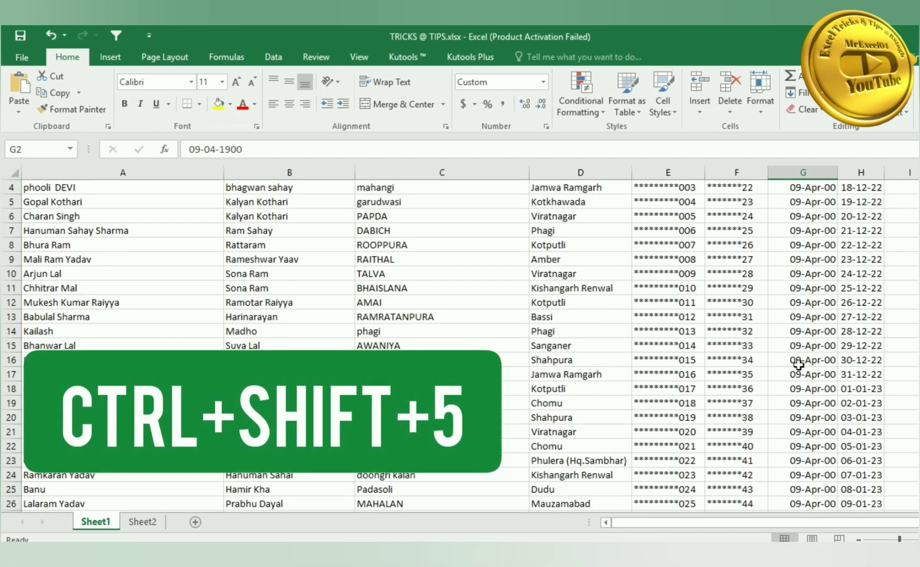
scroll(796, 341, up, 1)
click(901, 238)
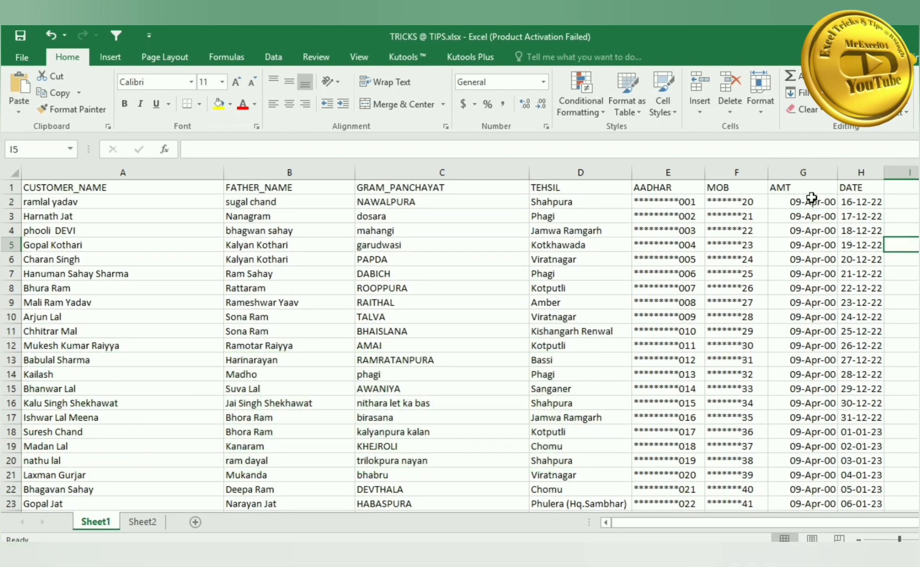
- Apply Currency, then Percentage format to column G so amounts show as 10000%
click(807, 171)
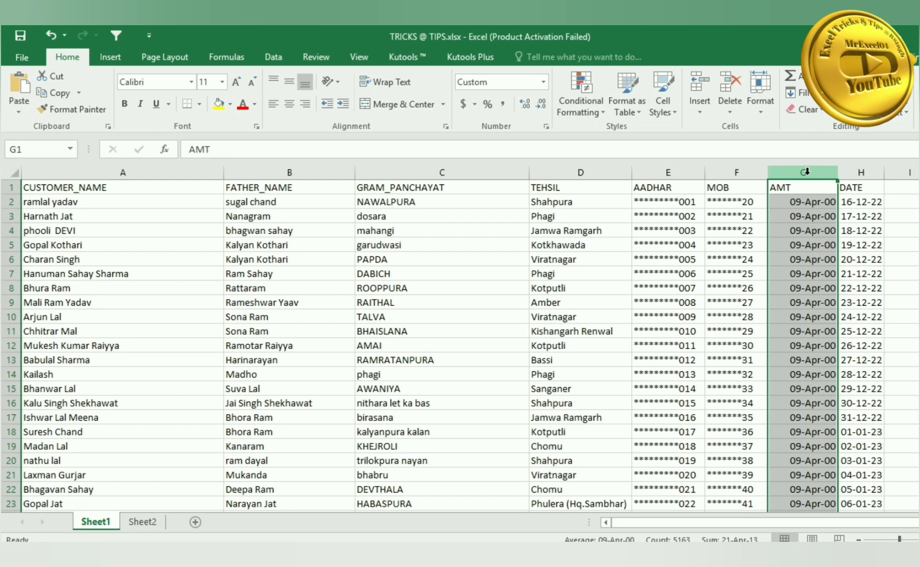
key(ctrl+shift+4)
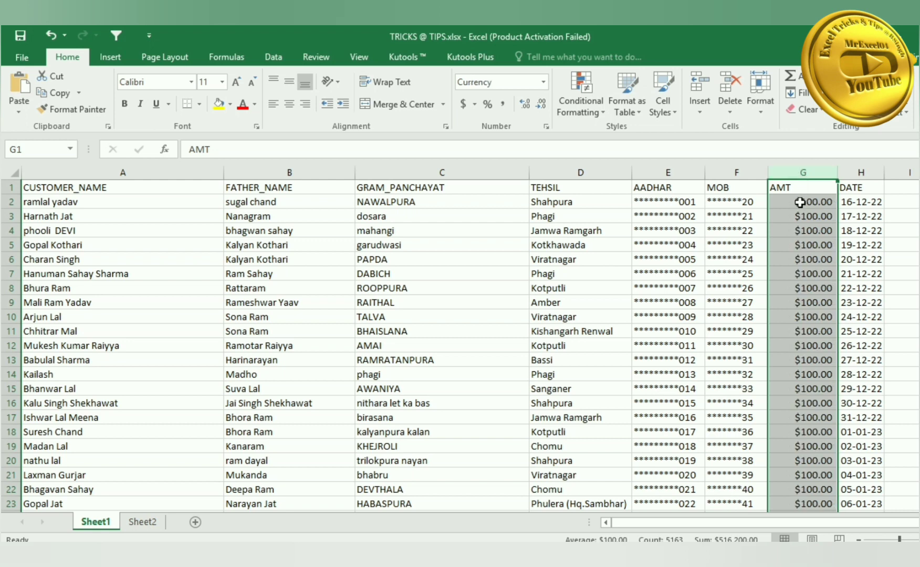
click(799, 203)
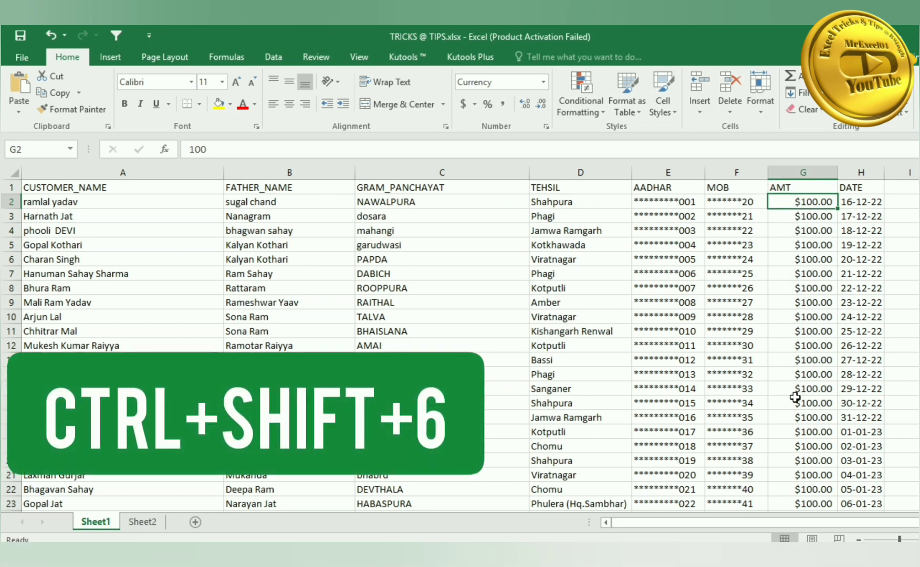
click(796, 417)
scroll(795, 415, down, 2)
scroll(795, 415, up, 2)
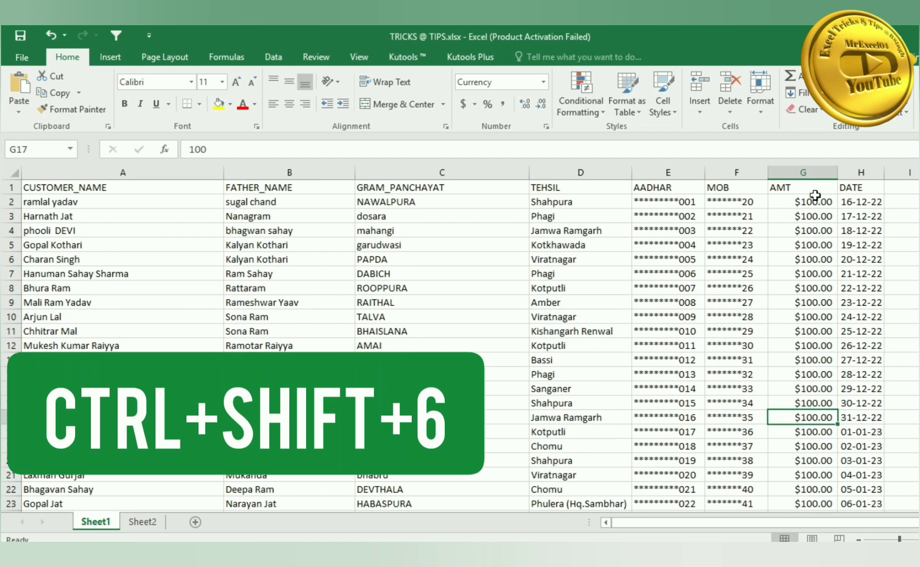
click(811, 167)
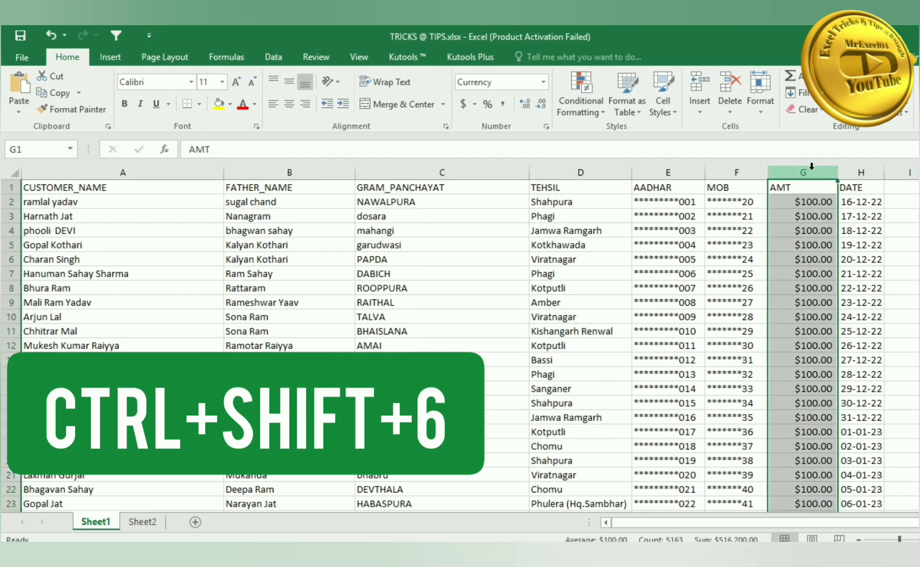
key(ctrl+shift+5)
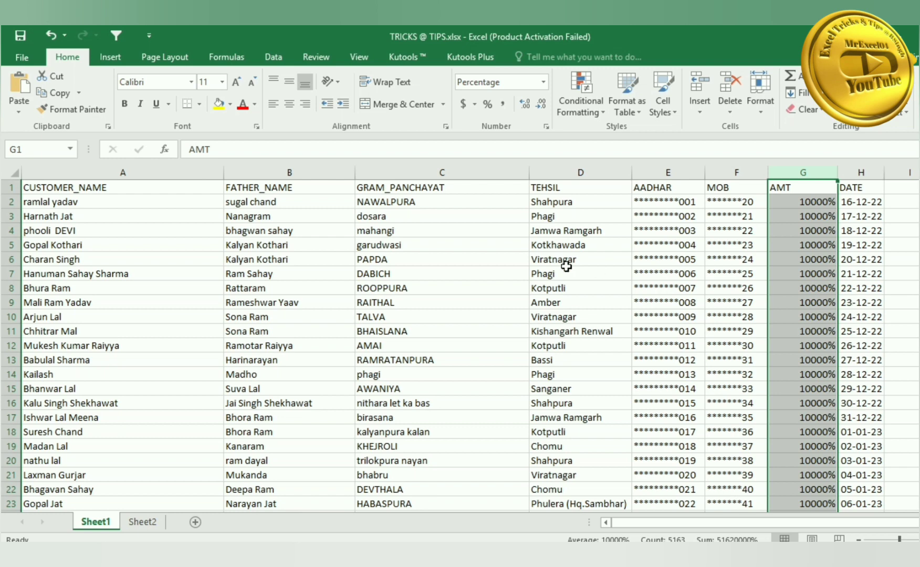
click(506, 255)
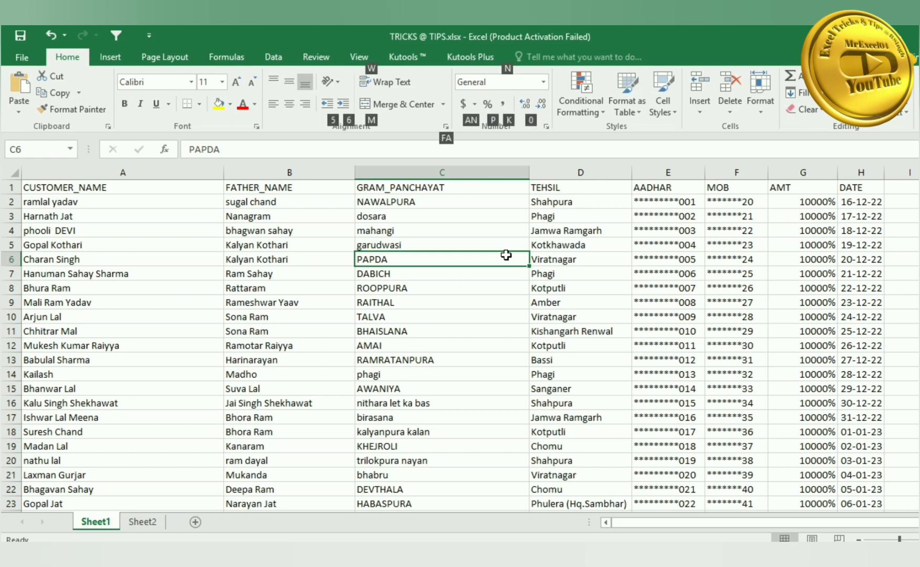
- Apply a border to the PAPDA cell, then select dosara to DABICH and reopen the Borders list
key(alt+h)
key(b)
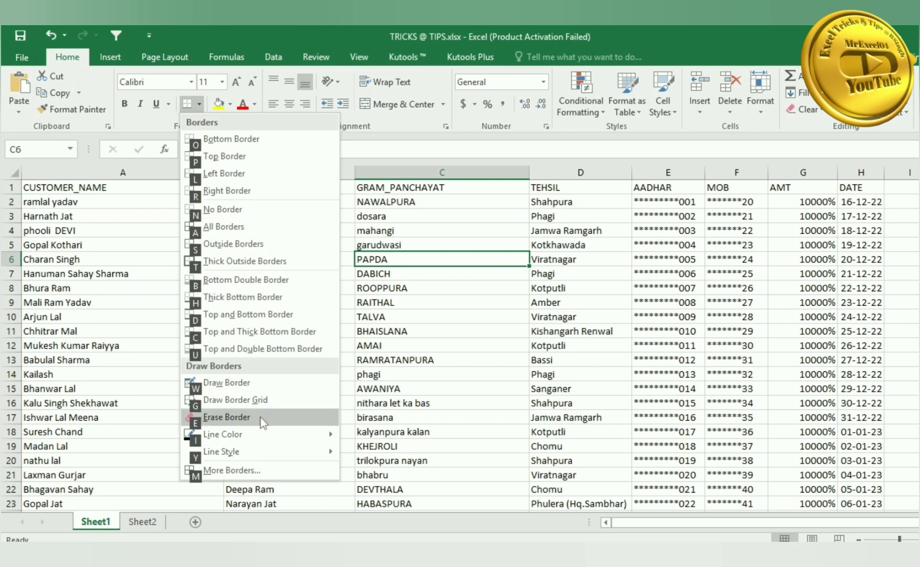
click(234, 173)
click(200, 104)
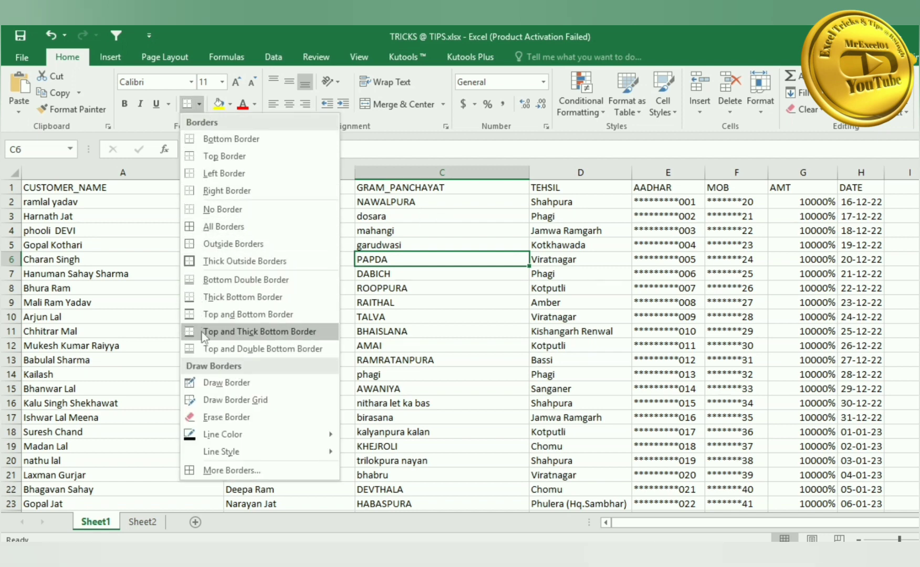
click(424, 229)
drag(427, 220, 424, 273)
click(200, 105)
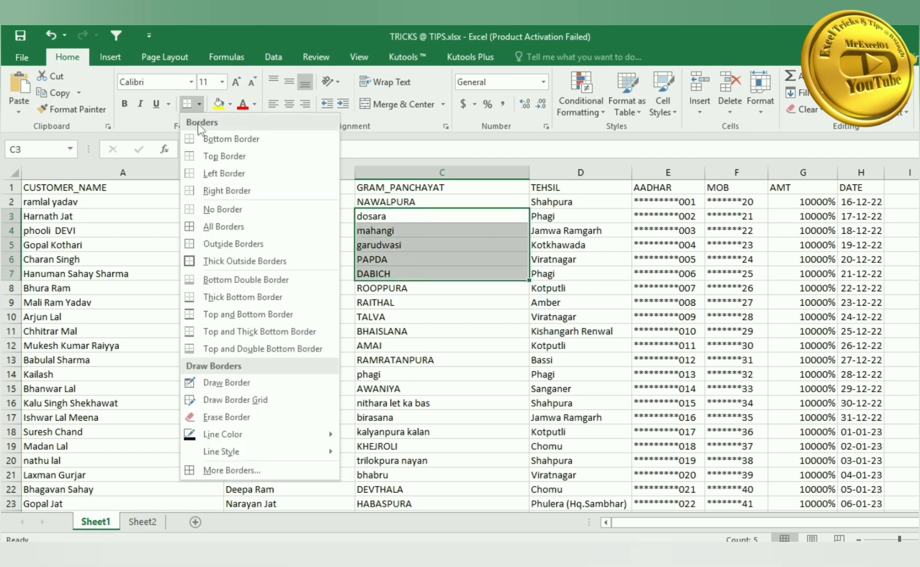
- Apply All Borders, then Thick Outside Borders, then No Border to the village cells
click(223, 227)
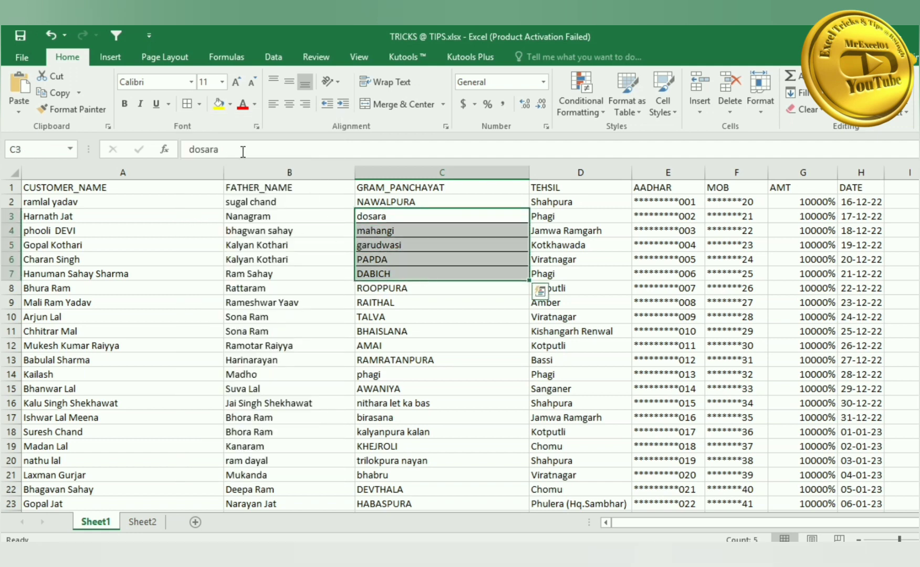
click(200, 105)
click(193, 260)
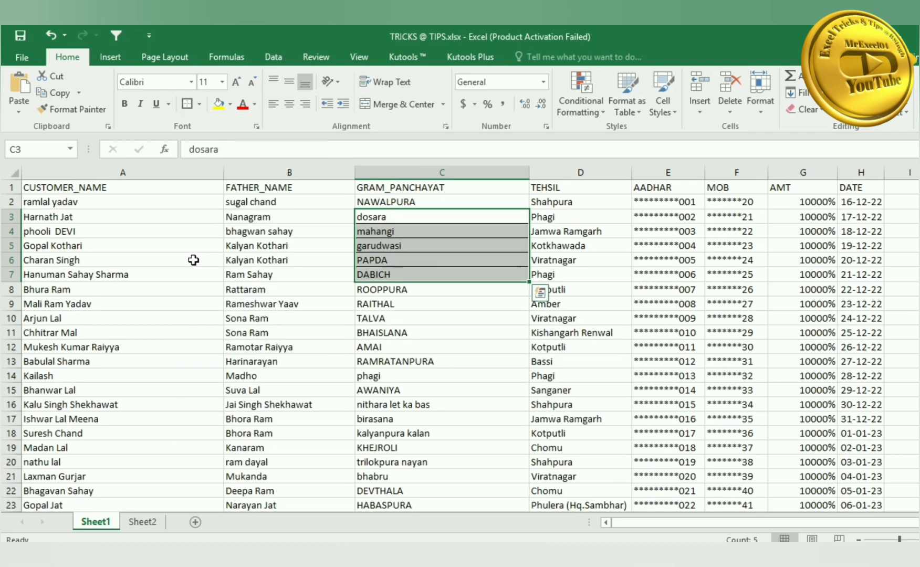
click(203, 105)
click(213, 209)
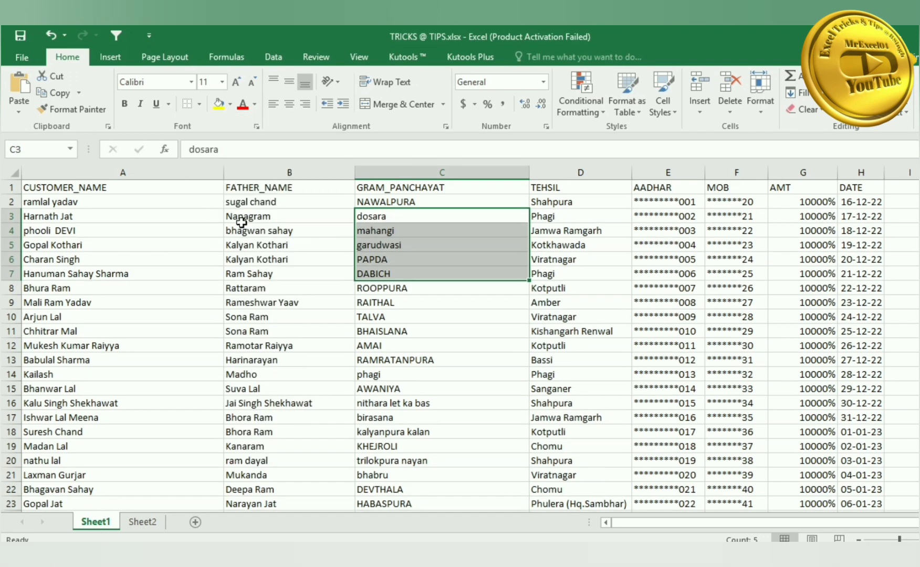
- Select the AMT amounts, clear G10 through G17, and try an Alt+= AutoSum in G10
click(442, 333)
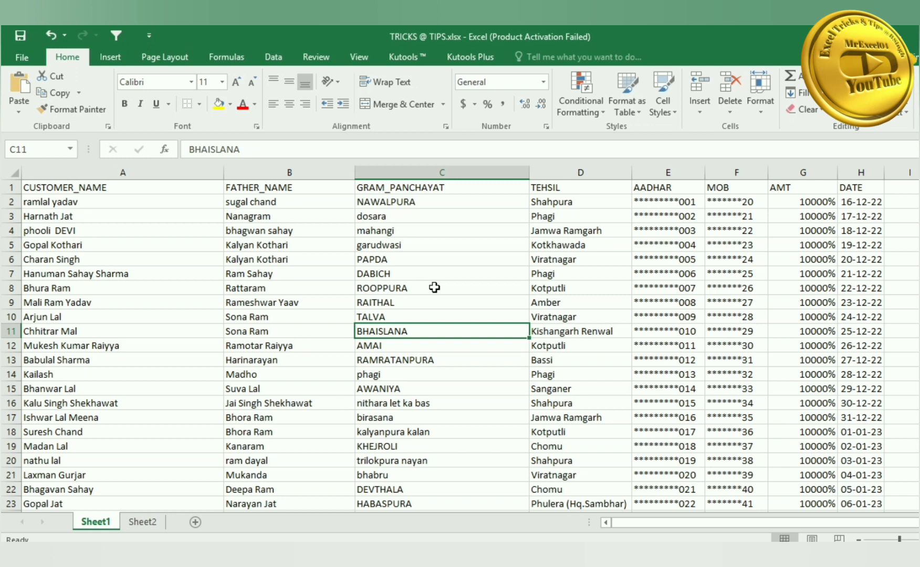
scroll(688, 314, down, 1)
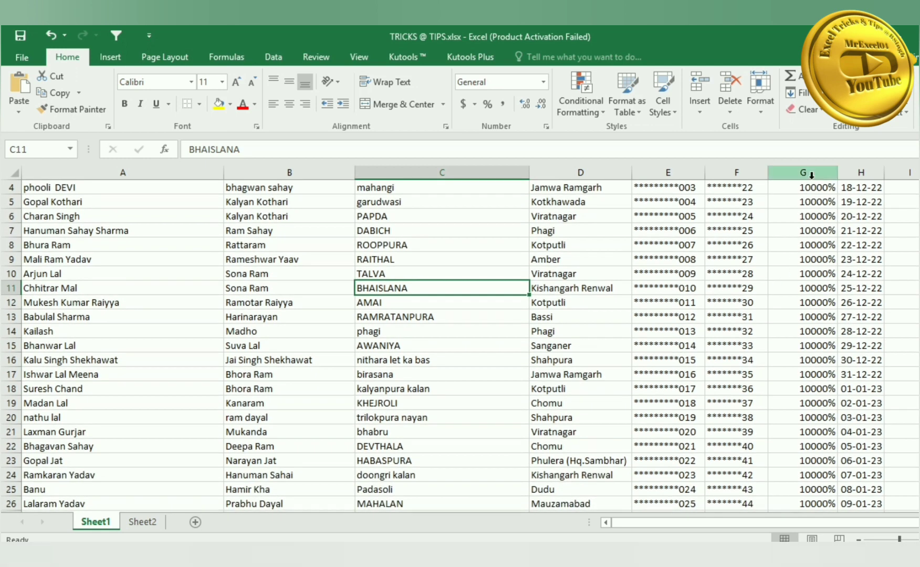
click(812, 173)
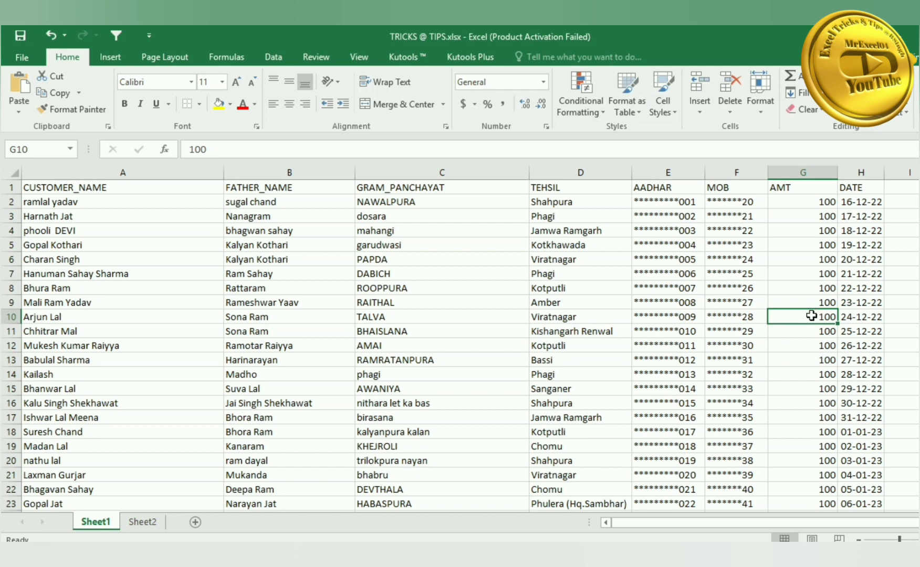
drag(812, 316, 816, 421)
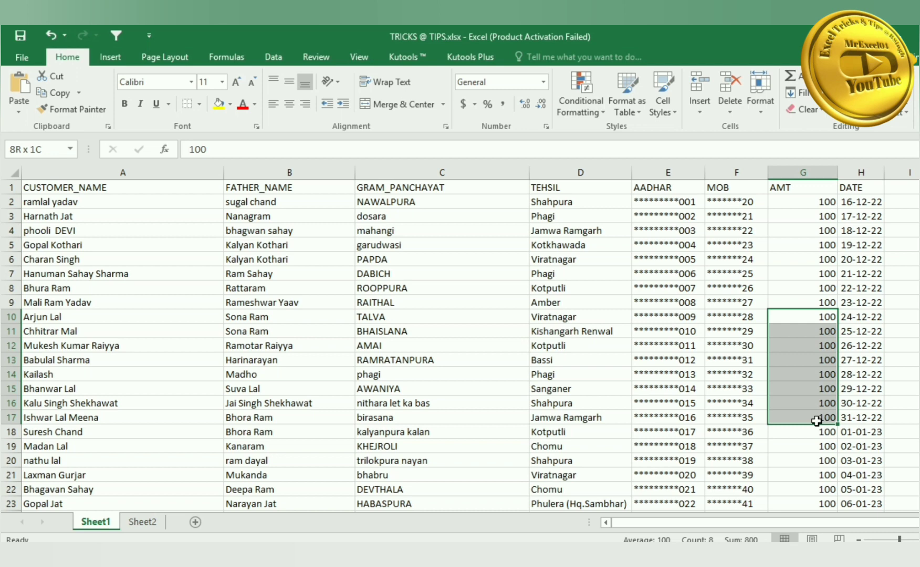
key(Delete)
click(815, 318)
key(alt+equal)
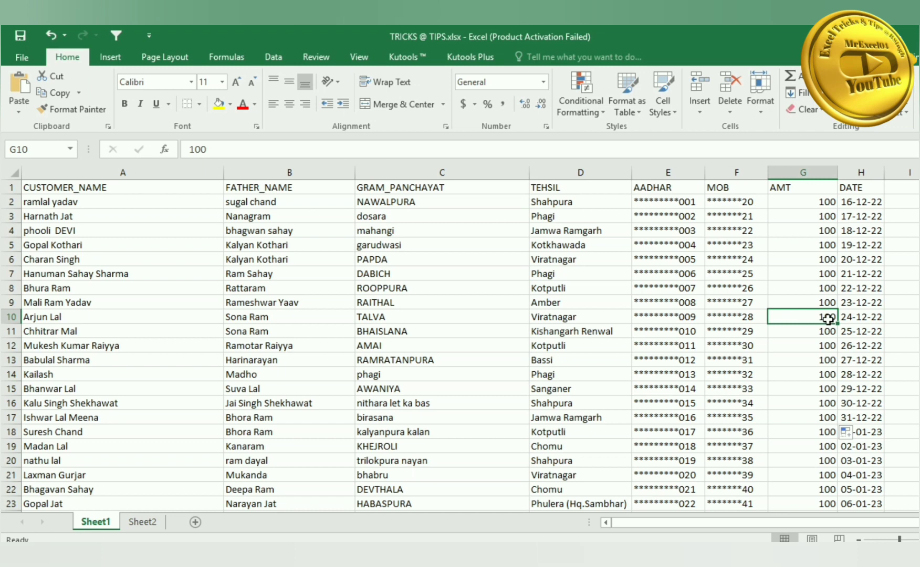
key(shift+space)
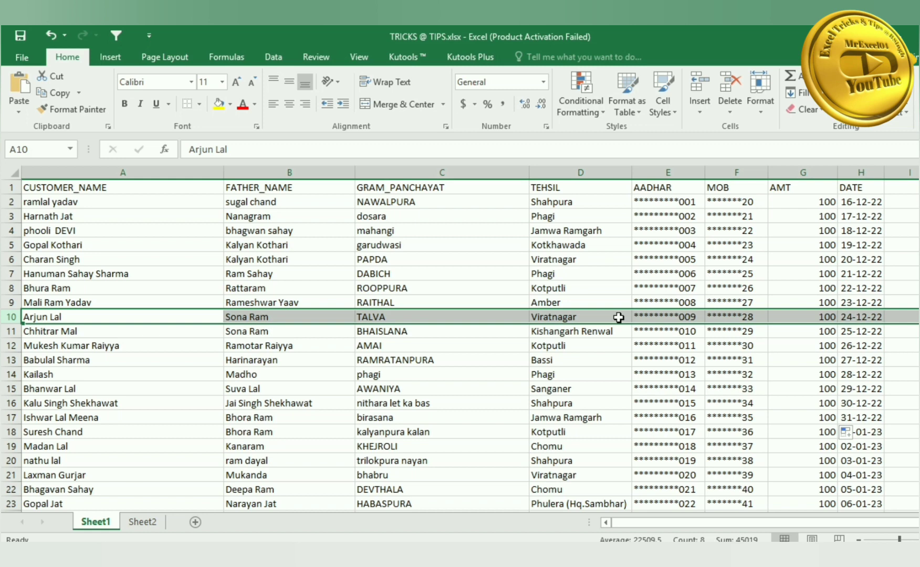
key(ctrl+plus)
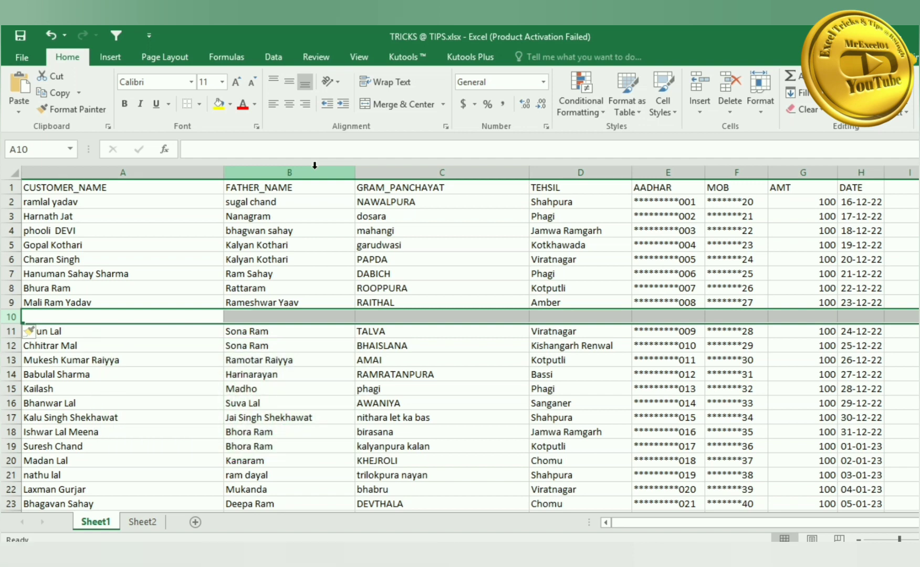
click(315, 170)
key(ctrl+plus)
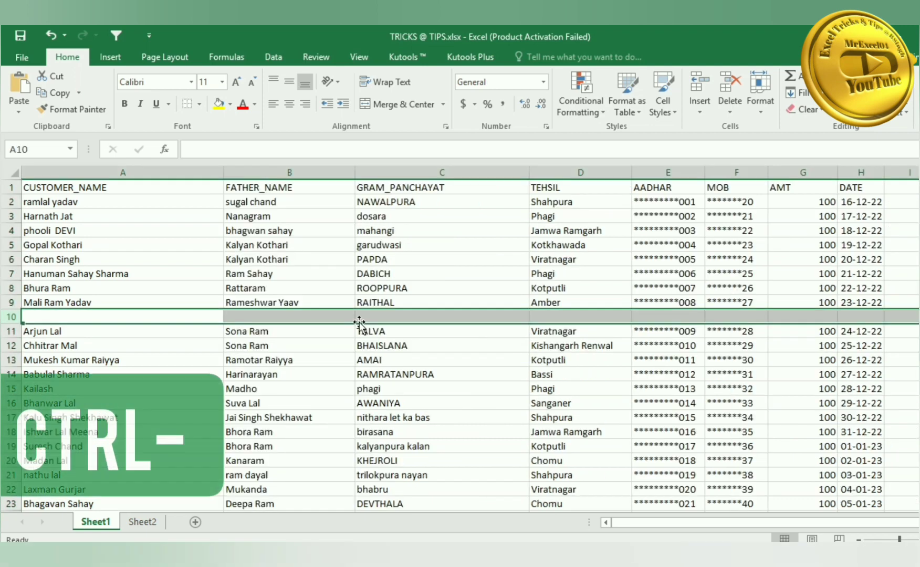
key(ctrl+minus)
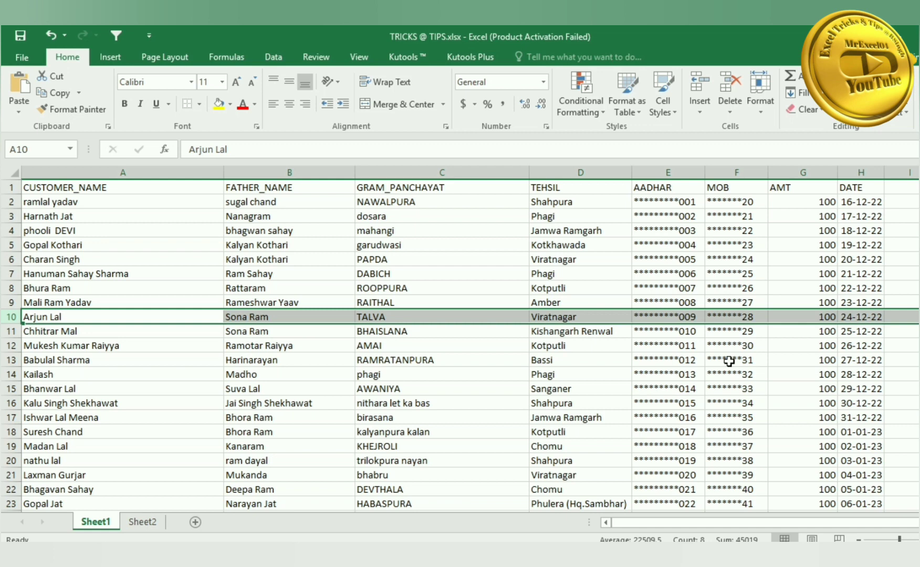
click(333, 303)
- Select A1:H21, open Create PivotTable with Alt+N, V, reposition the dialog, then cancel it
click(129, 187)
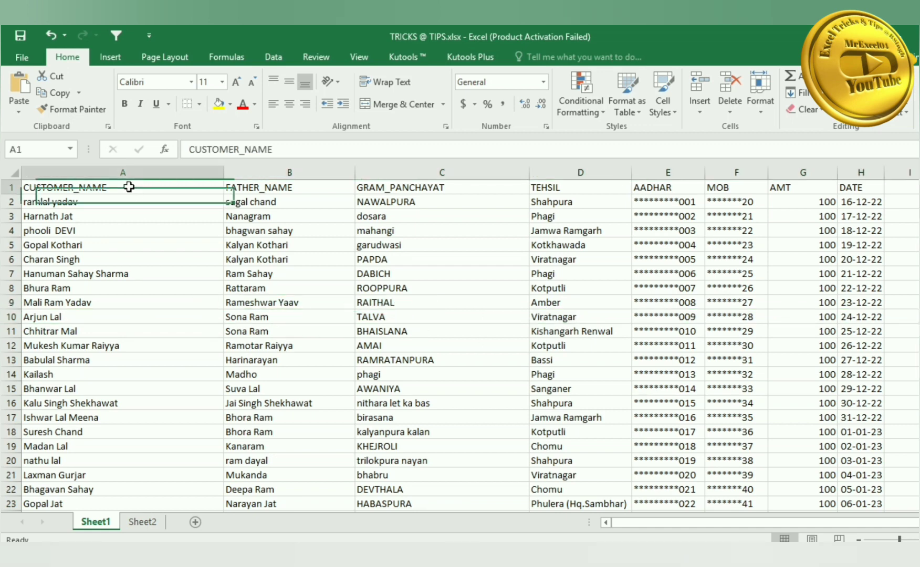
drag(129, 187, 871, 476)
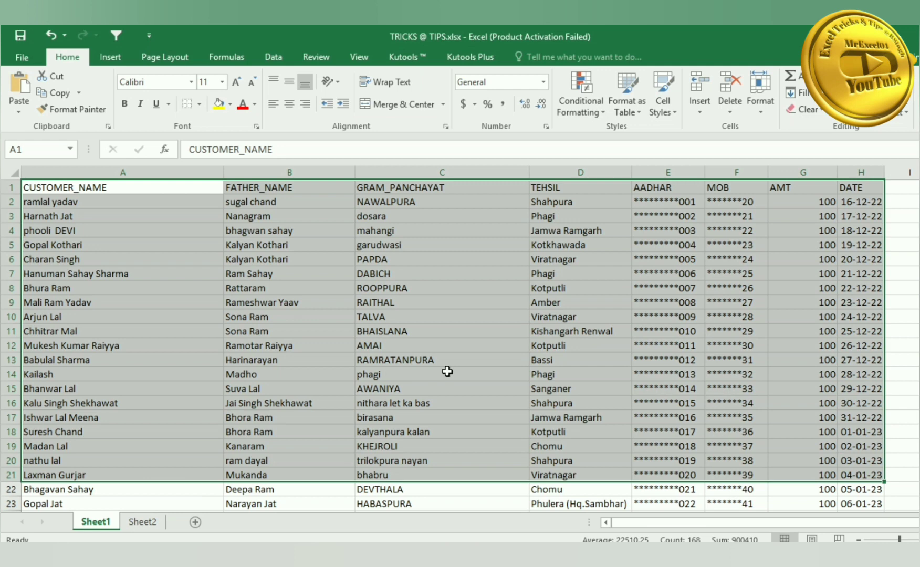
key(alt+n)
key(v)
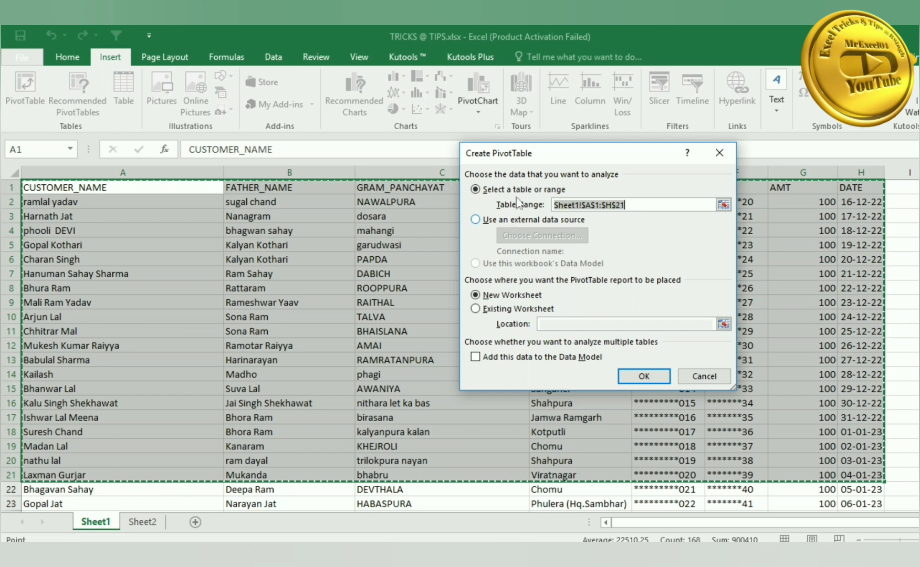
drag(575, 156, 320, 232)
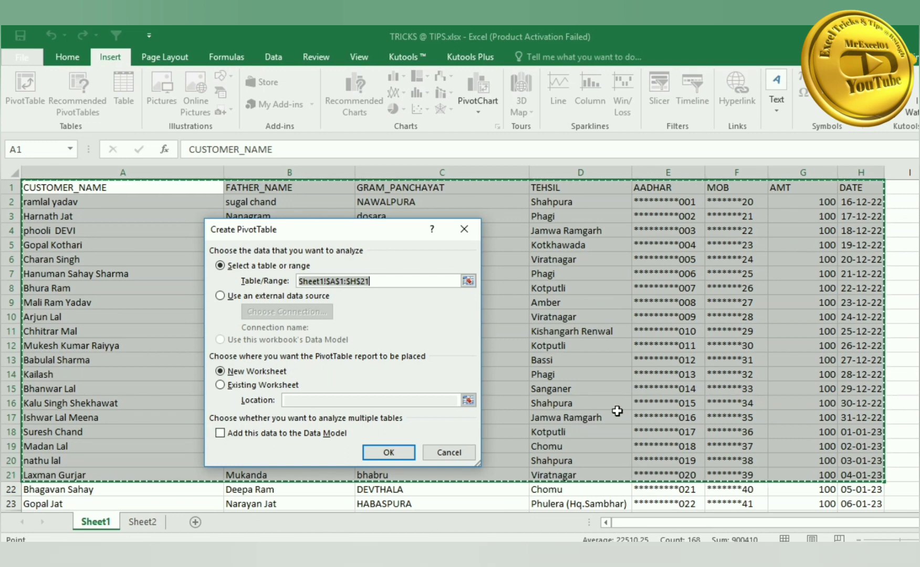
drag(384, 228, 575, 205)
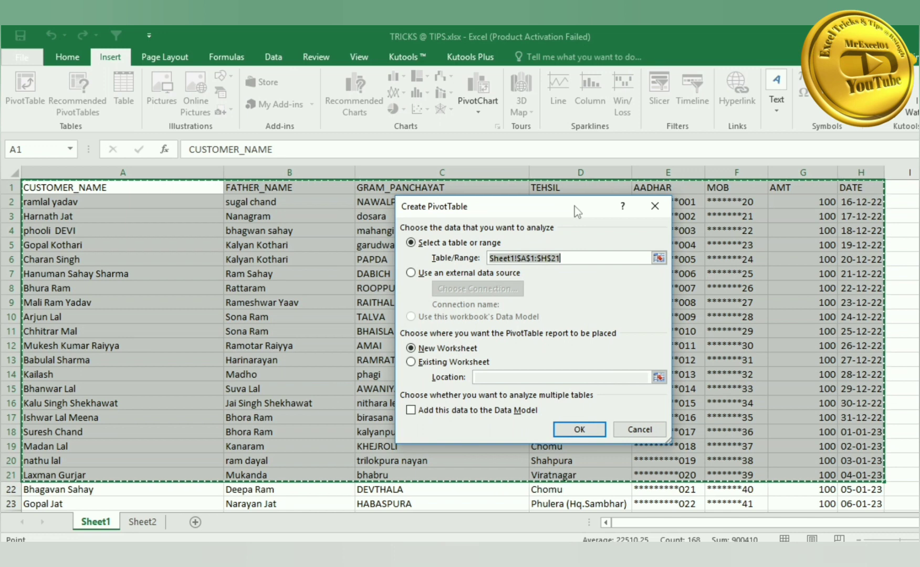
click(639, 430)
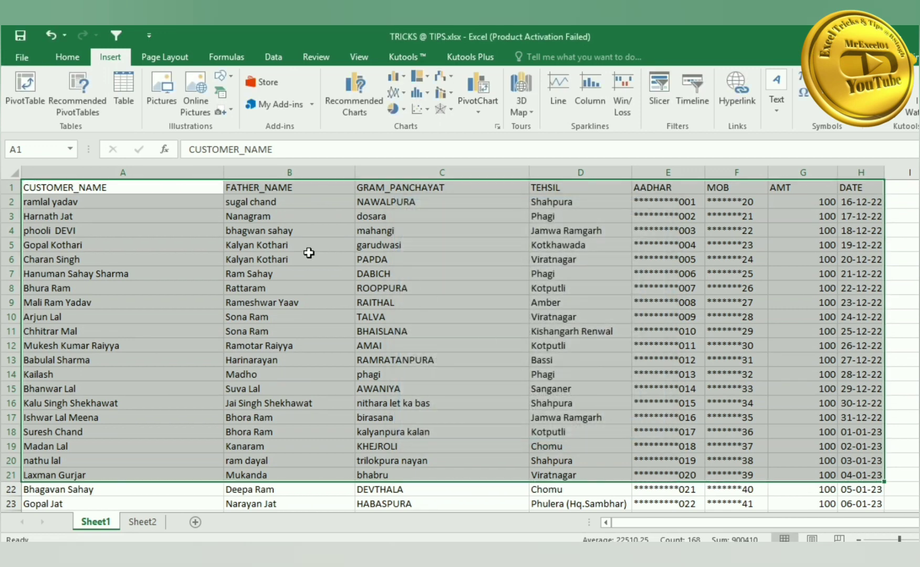
click(310, 257)
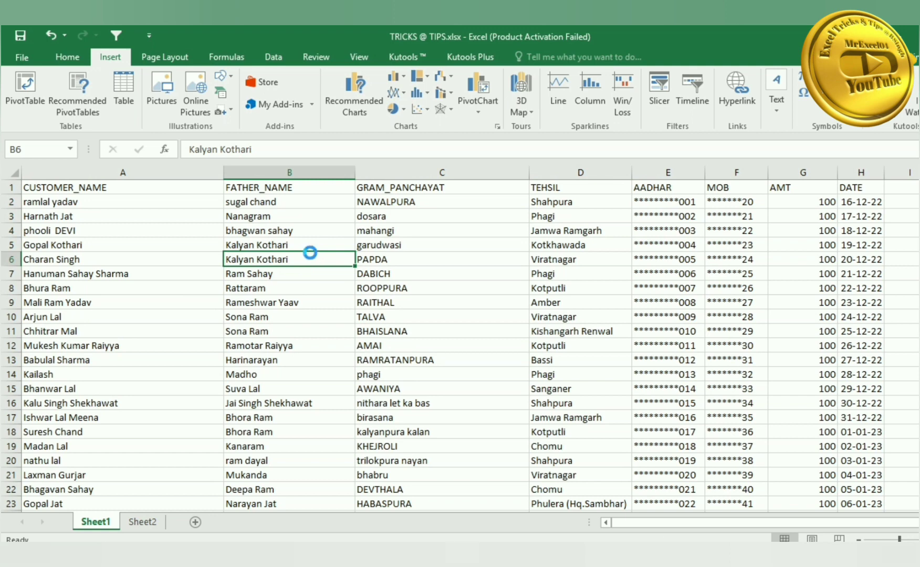
- Select C4 and C15, scroll down the customer list and back up, and return to the Home tab
click(526, 230)
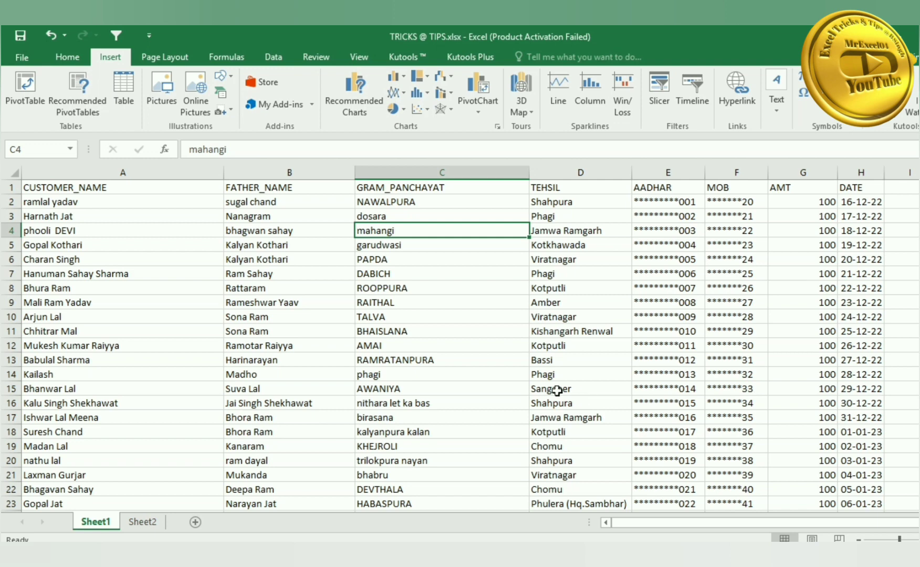
click(453, 387)
scroll(452, 386, down, 13)
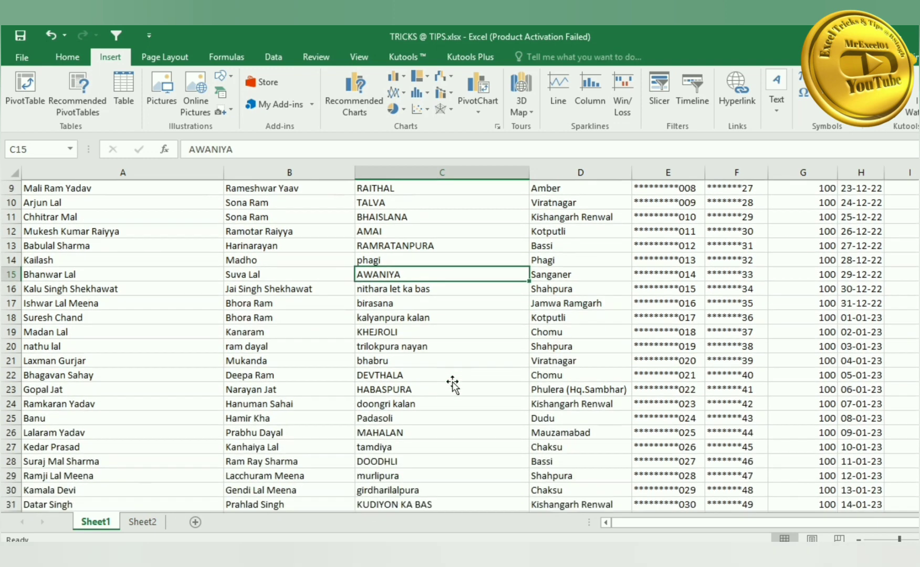
scroll(453, 386, down, 12)
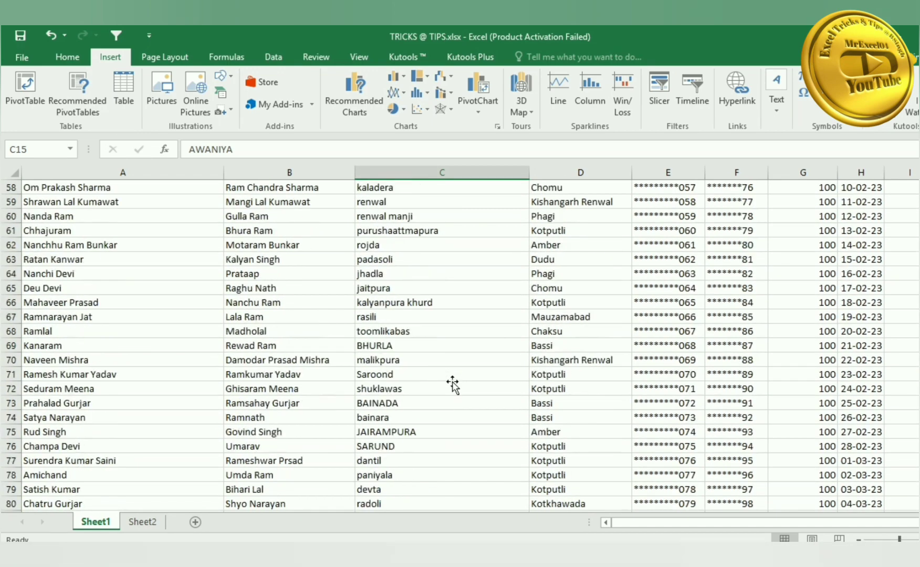
scroll(452, 386, up, 11)
scroll(452, 385, up, 14)
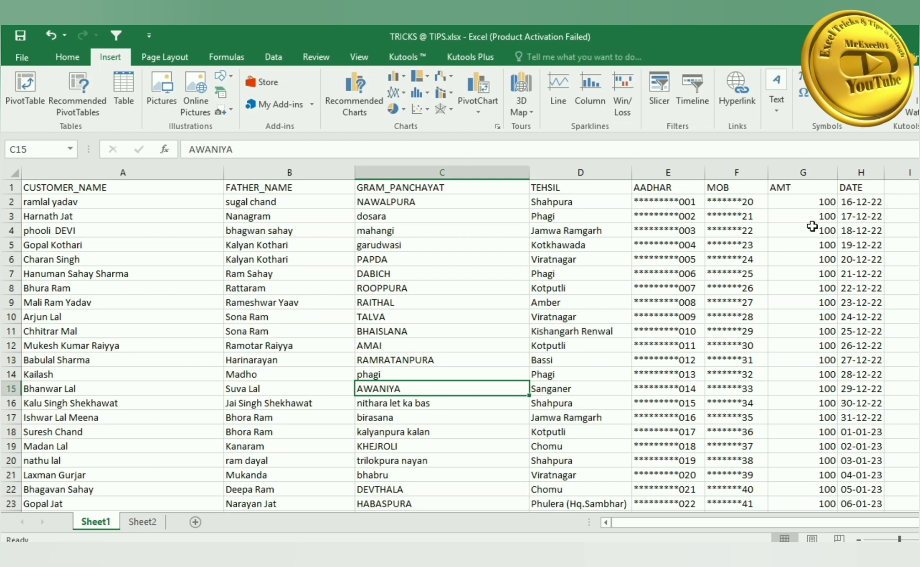
click(77, 62)
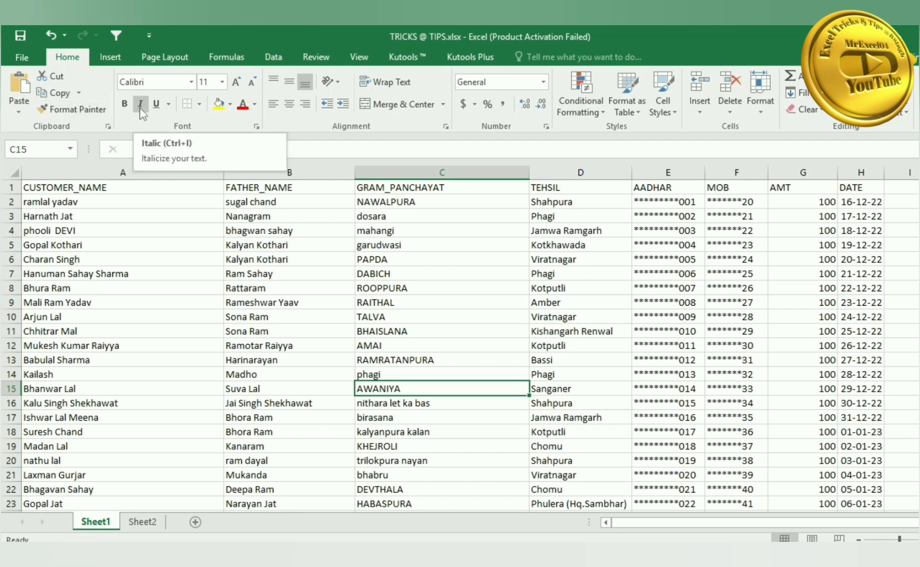
click(395, 286)
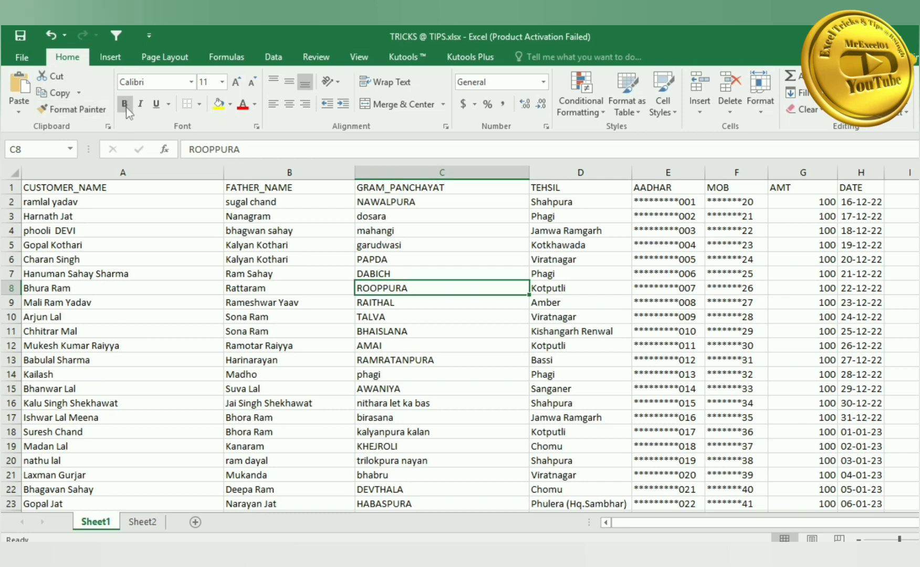
drag(260, 231, 277, 297)
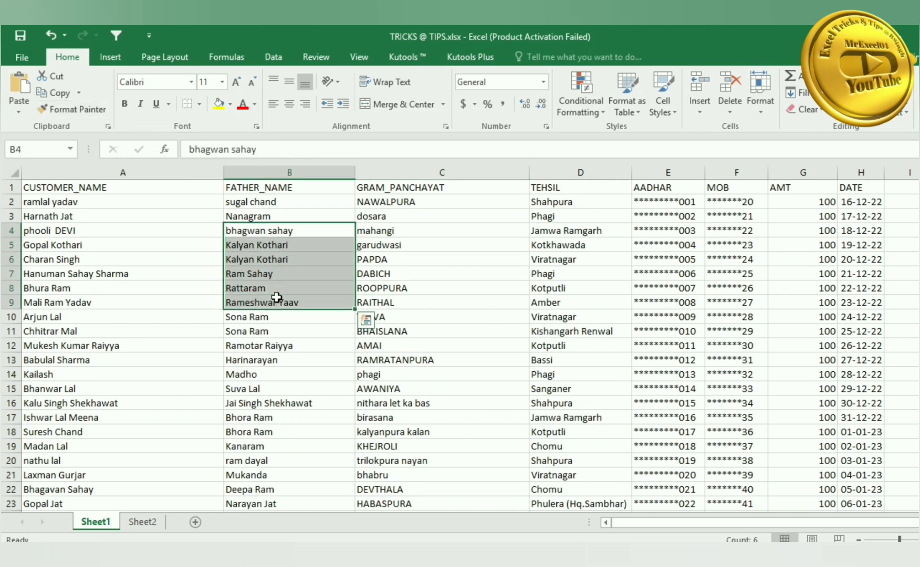
key(ctrl+i)
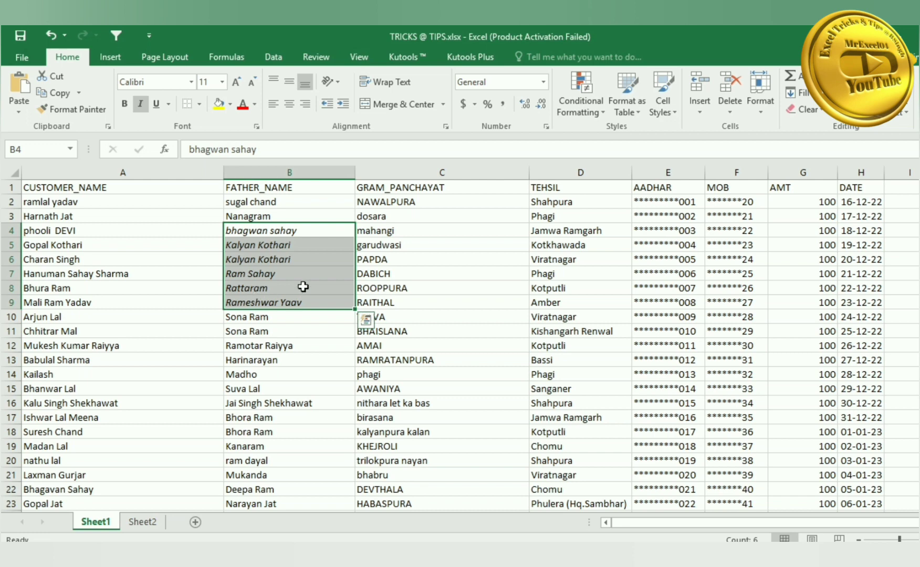
key(ctrl+i)
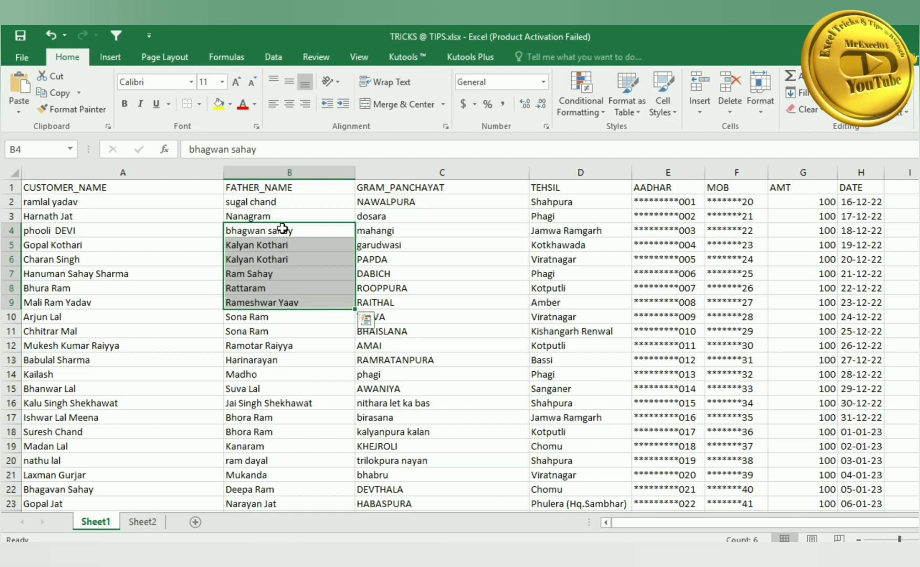
drag(281, 231, 291, 294)
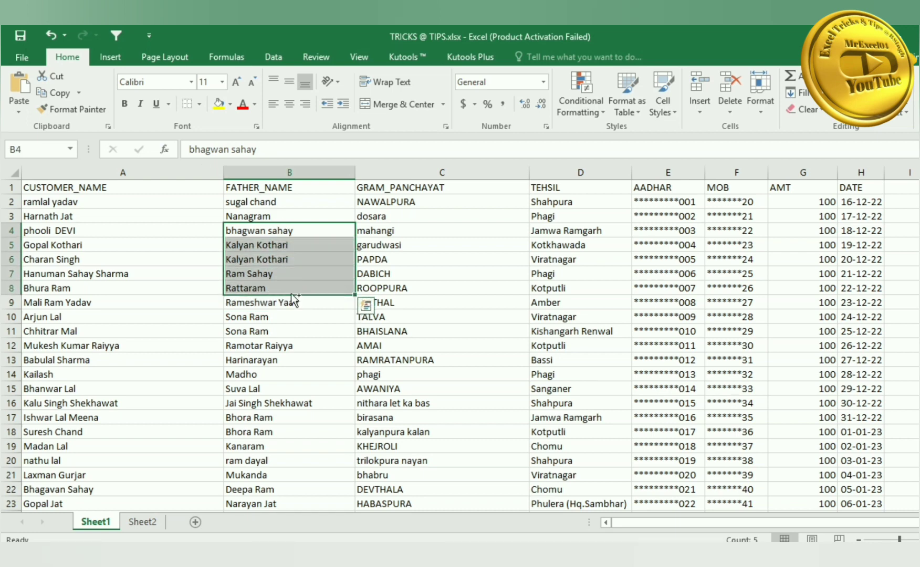
key(ctrl+u)
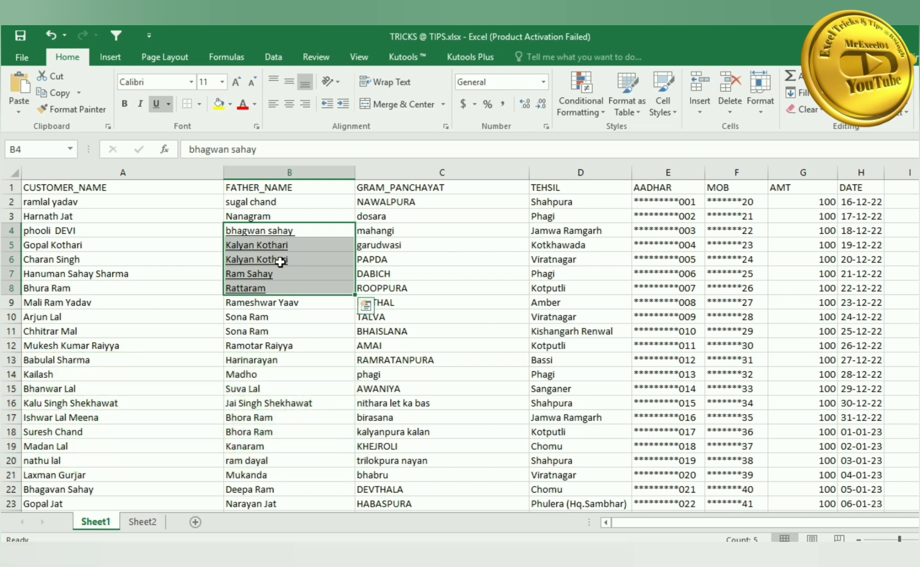
key(ctrl+u)
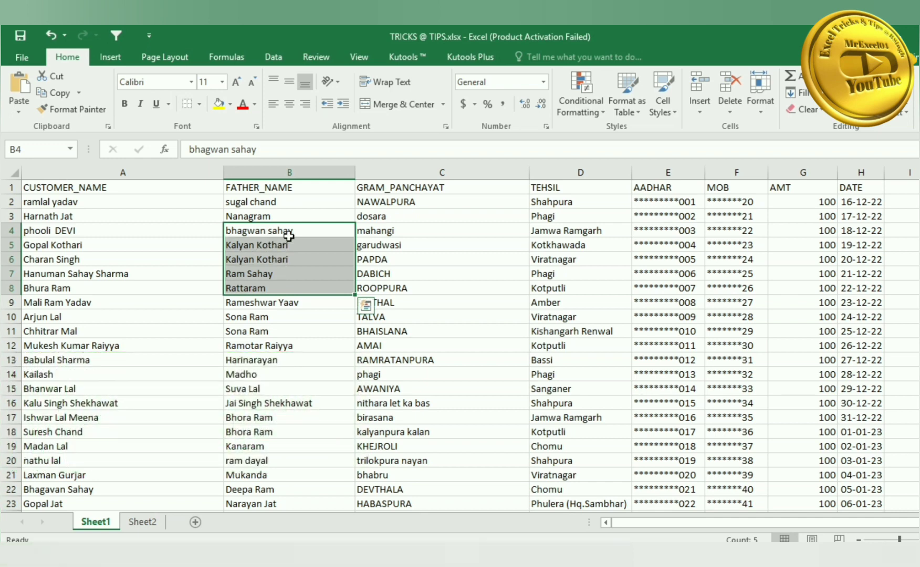
click(159, 213)
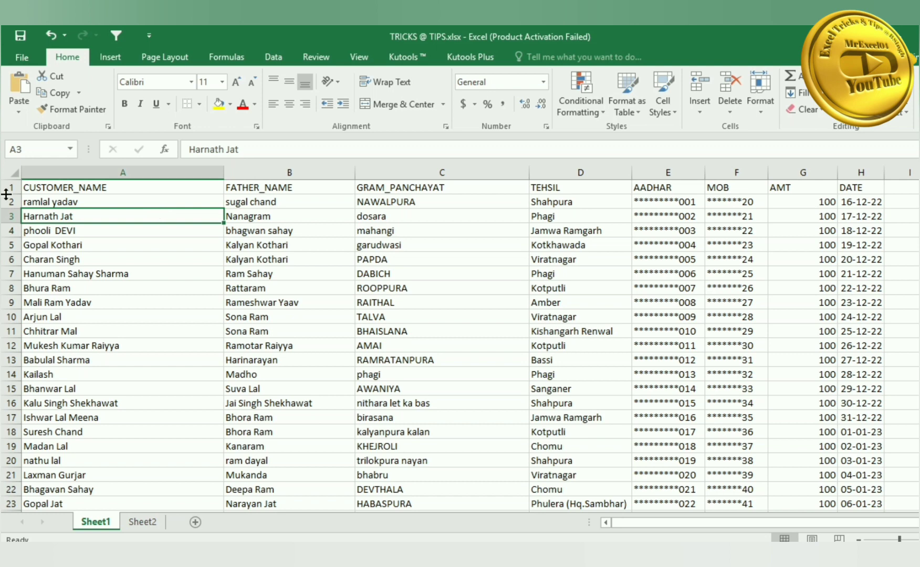
click(320, 247)
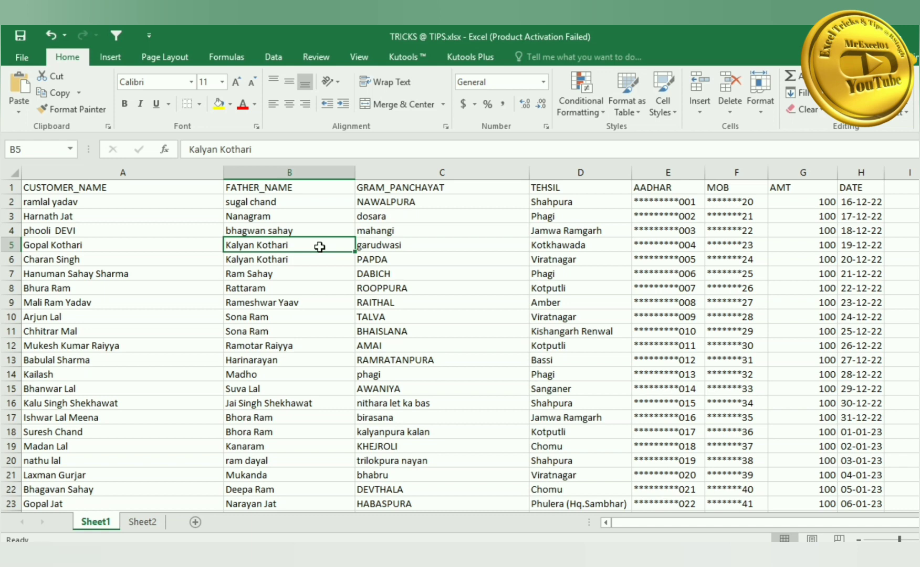
key(ctrl+shift+l)
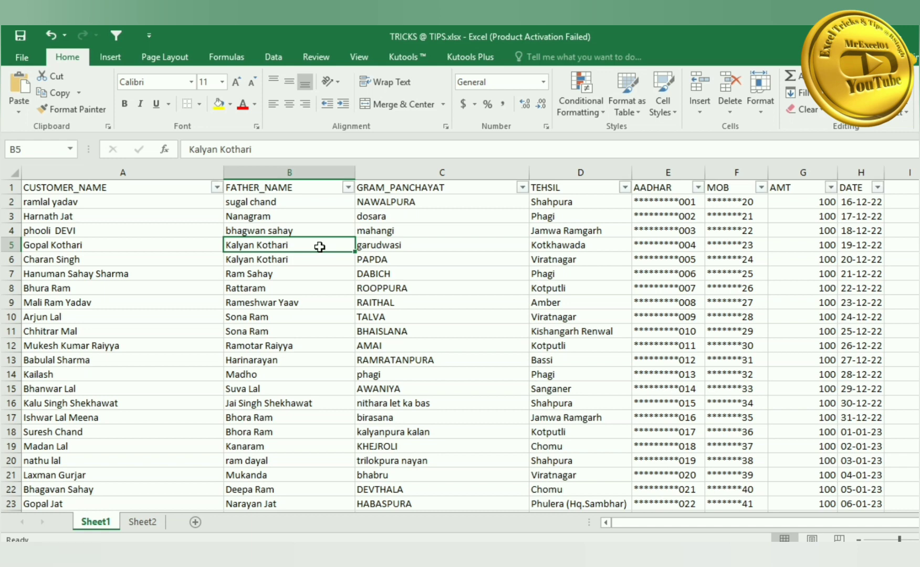
click(166, 230)
click(217, 188)
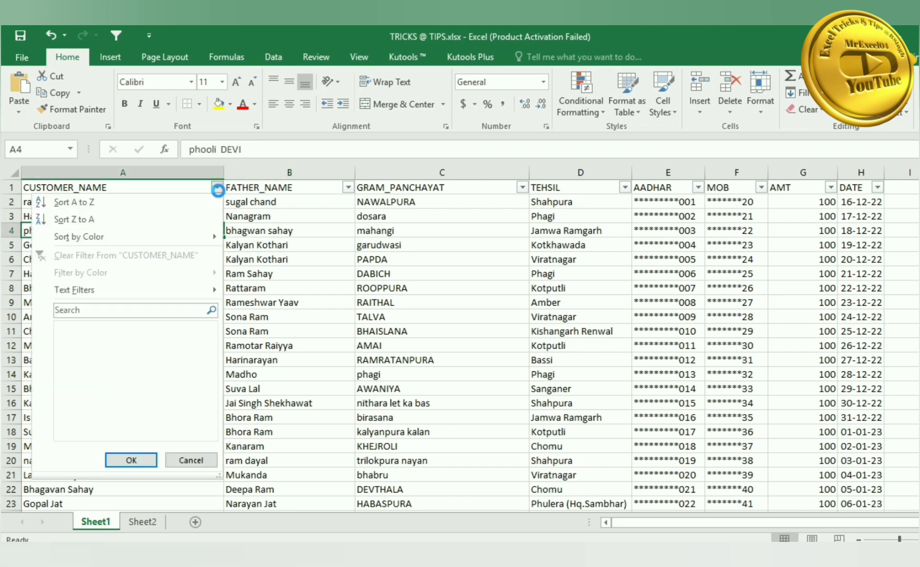
click(290, 217)
click(348, 187)
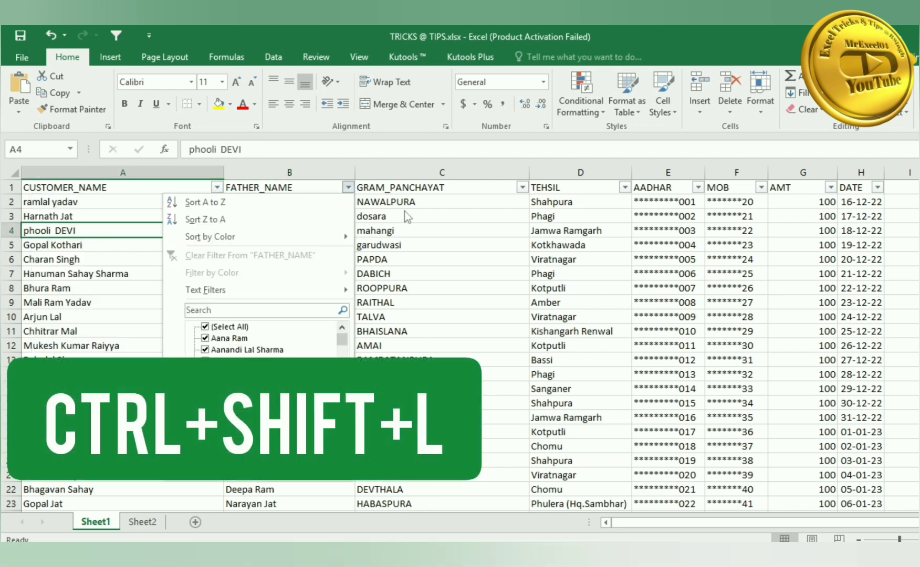
click(405, 211)
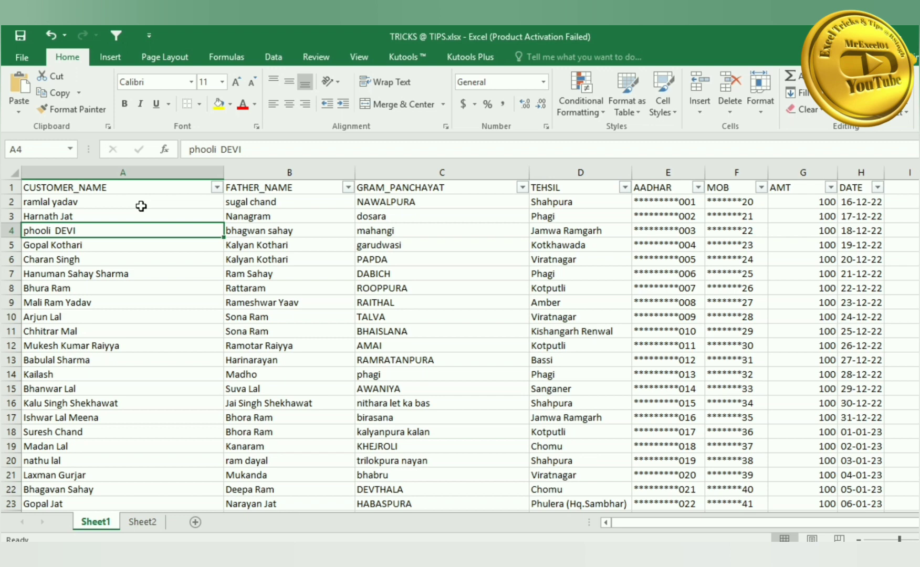
key(ctrl+shift+l)
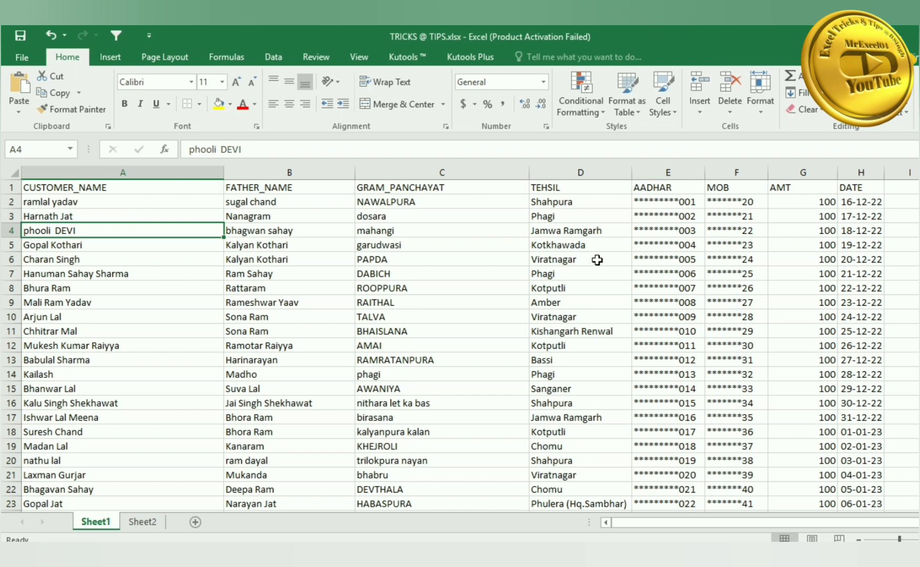
- Fill C3:C8 with the column B names using Ctrl+R, then clear those cells
click(491, 296)
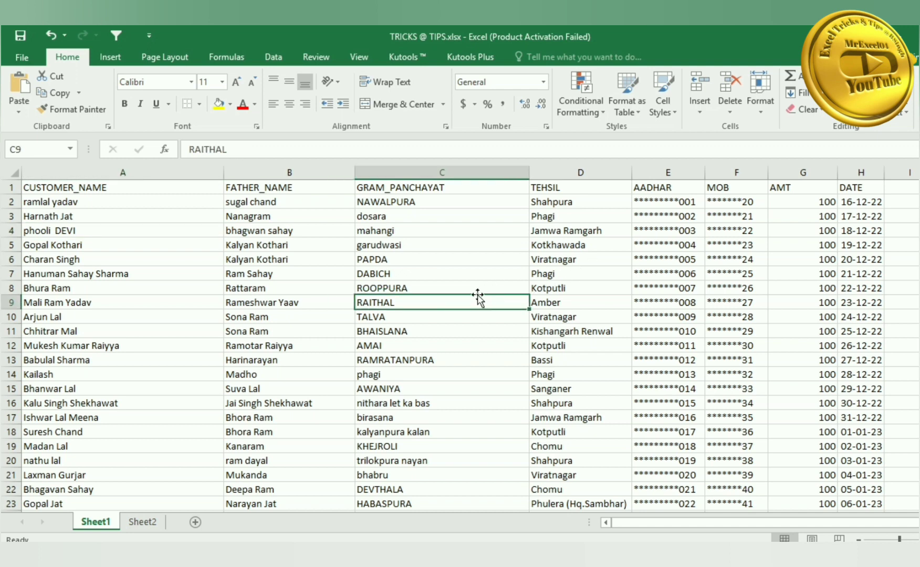
click(364, 246)
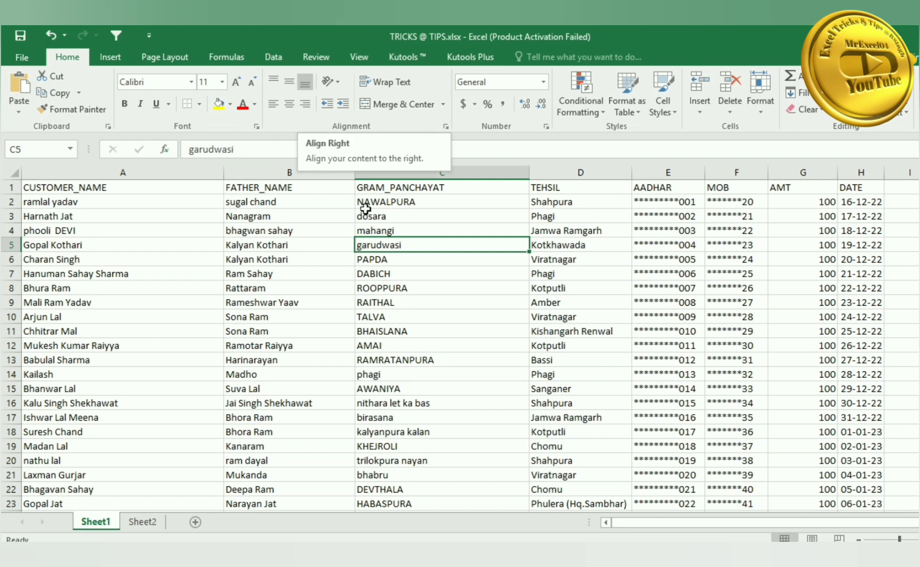
drag(368, 216, 418, 290)
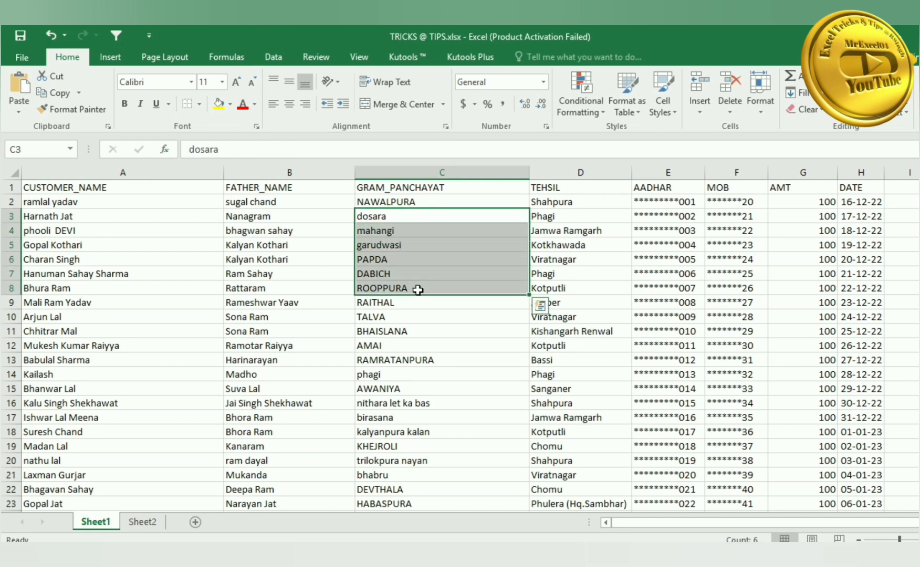
key(ctrl+r)
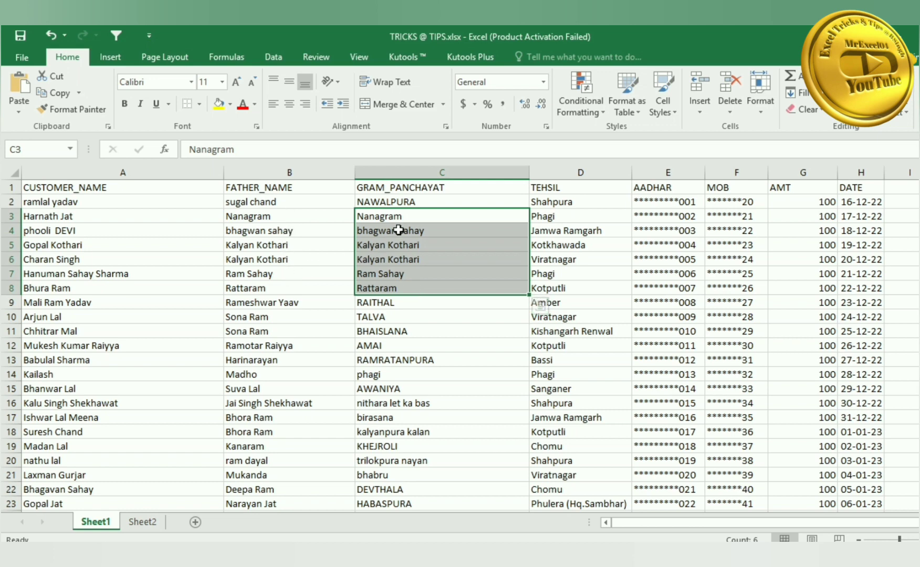
key(Delete)
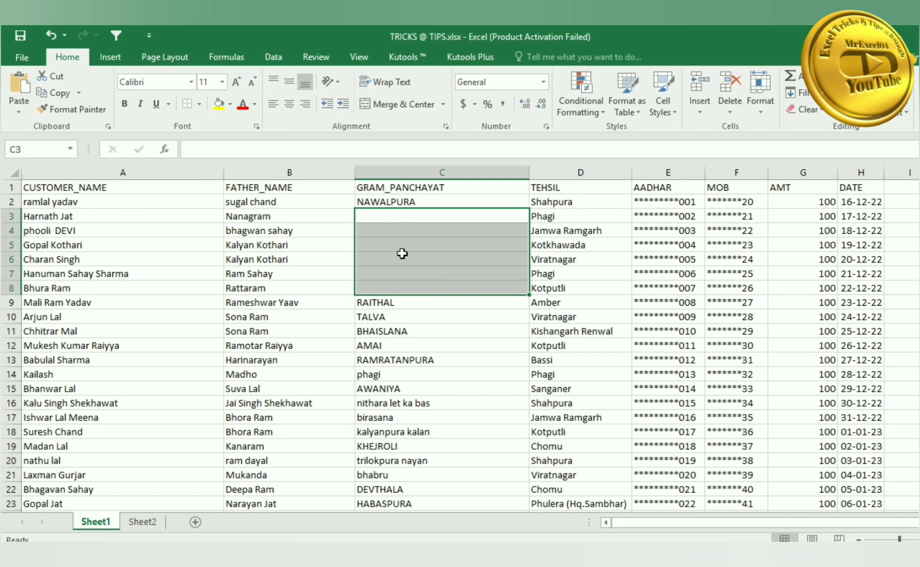
- Refill C3:C8 from column B, undo it to restore the village names, then select C3:C7
drag(409, 215, 403, 287)
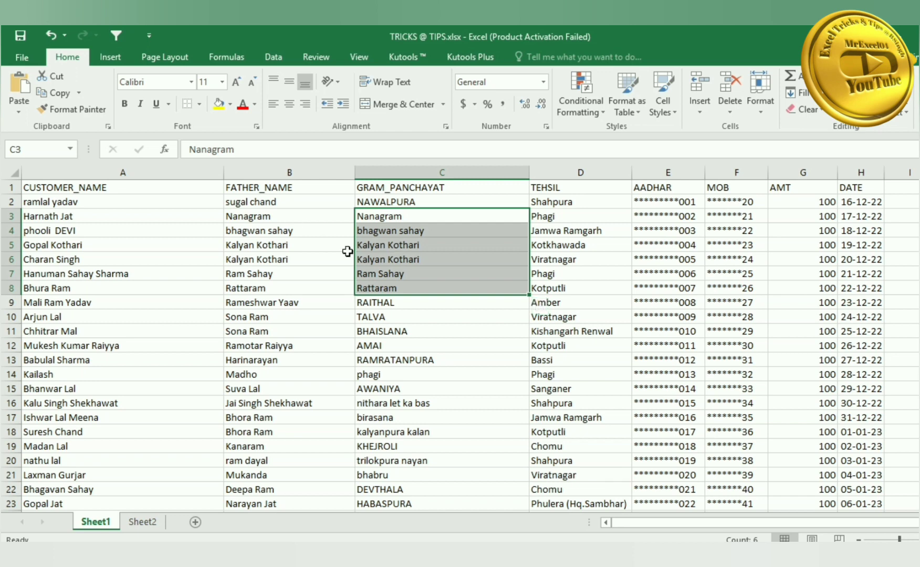
key(ctrl+z)
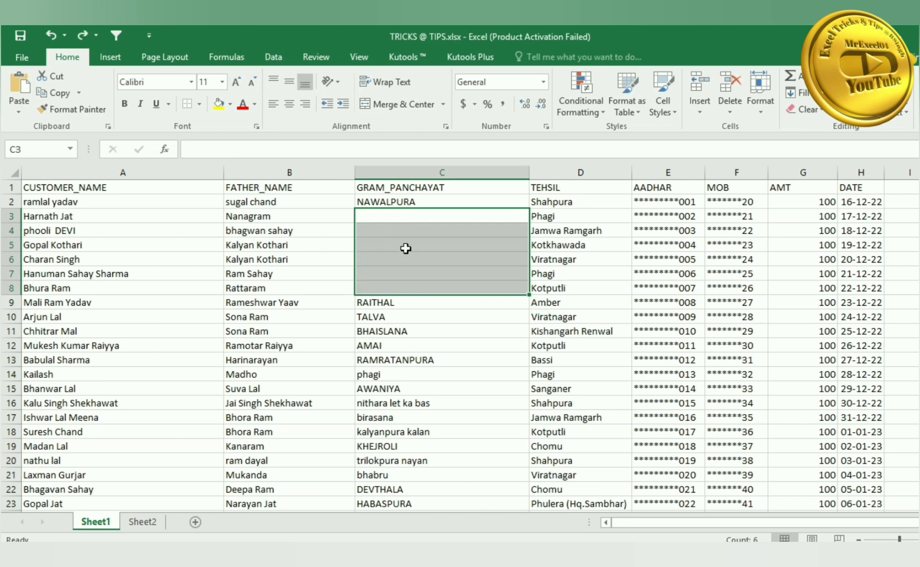
key(ctrl+y)
key(ctrl+z)
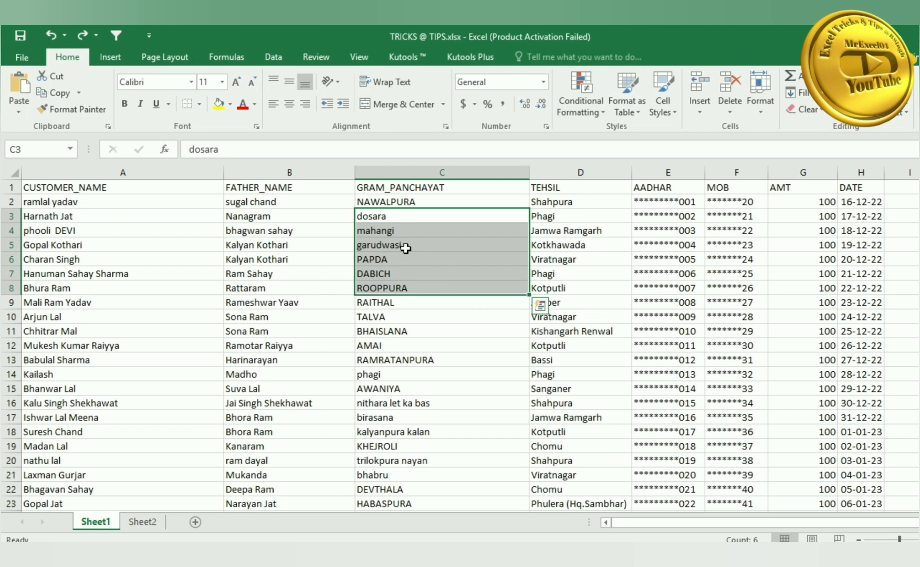
click(426, 216)
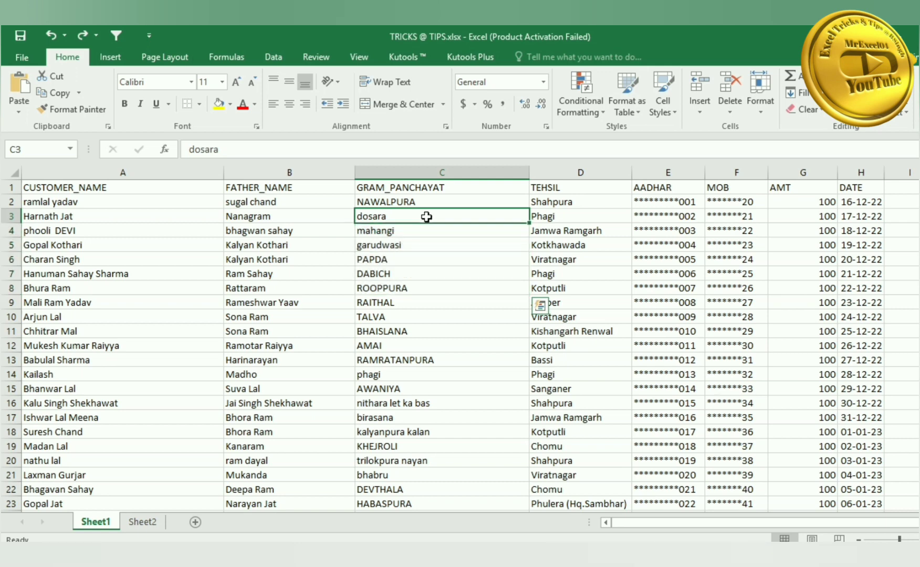
drag(426, 217, 430, 272)
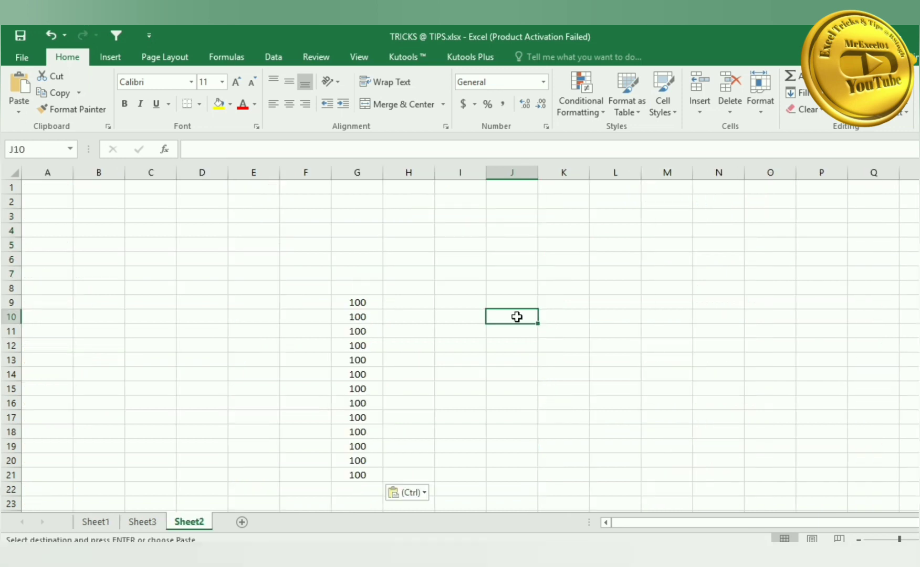
- Enter 1% in J10 and copy it
text(1)
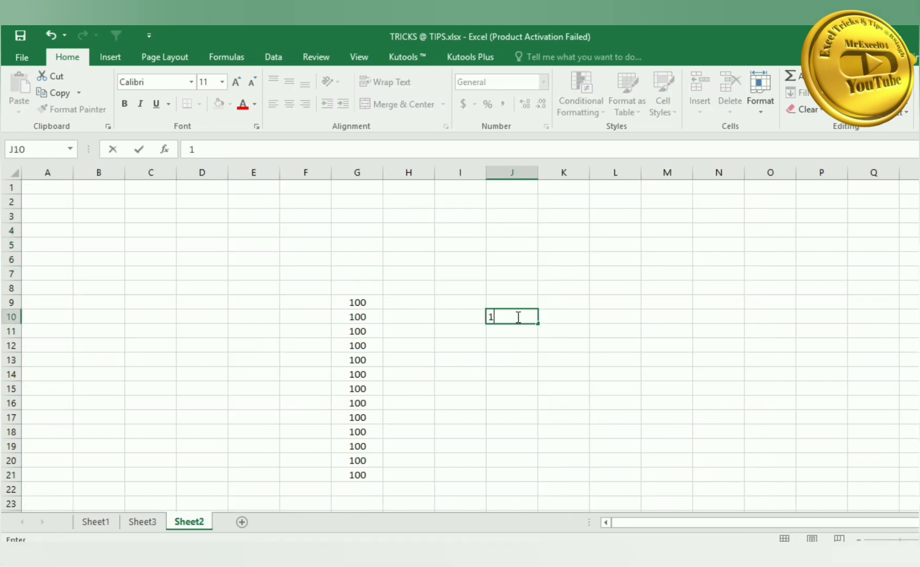
text(%)
key(Return)
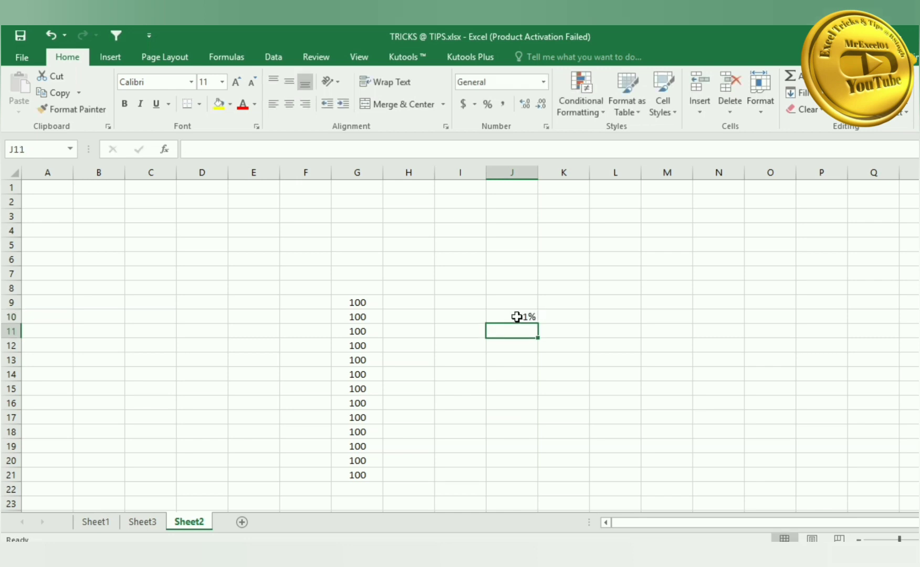
key(Up)
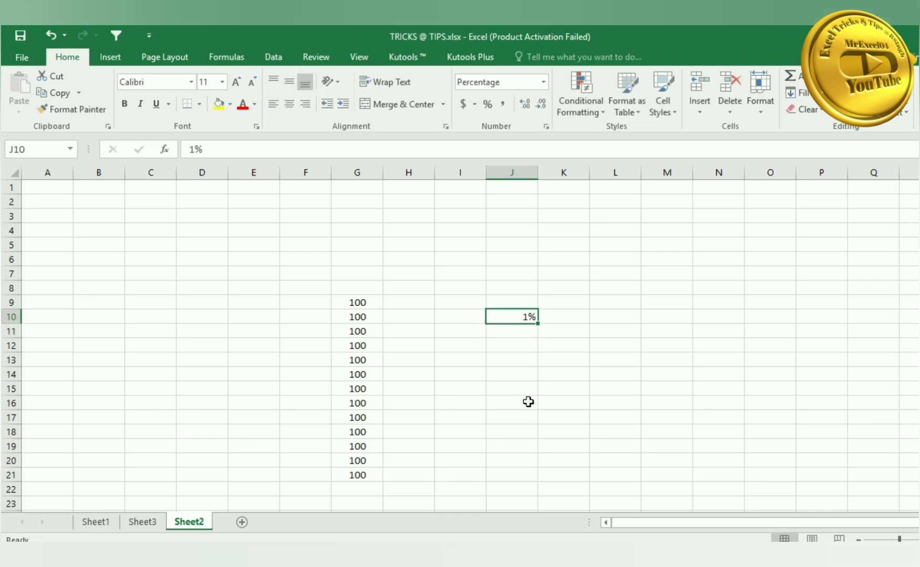
key(ctrl+c)
- Paste Special Multiply the 1% onto G9:G21, then undo it to restore the 100 values
drag(357, 304, 353, 472)
right_click(362, 369)
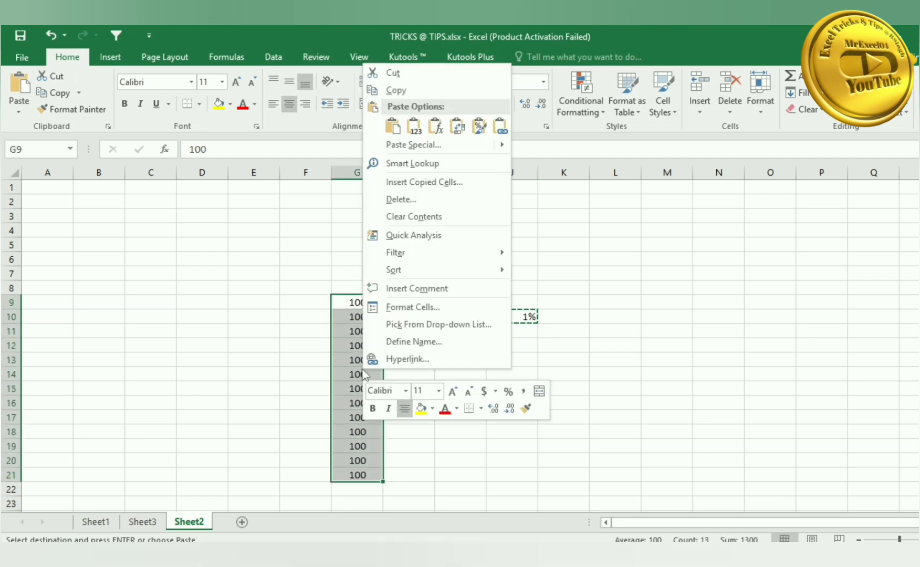
click(434, 151)
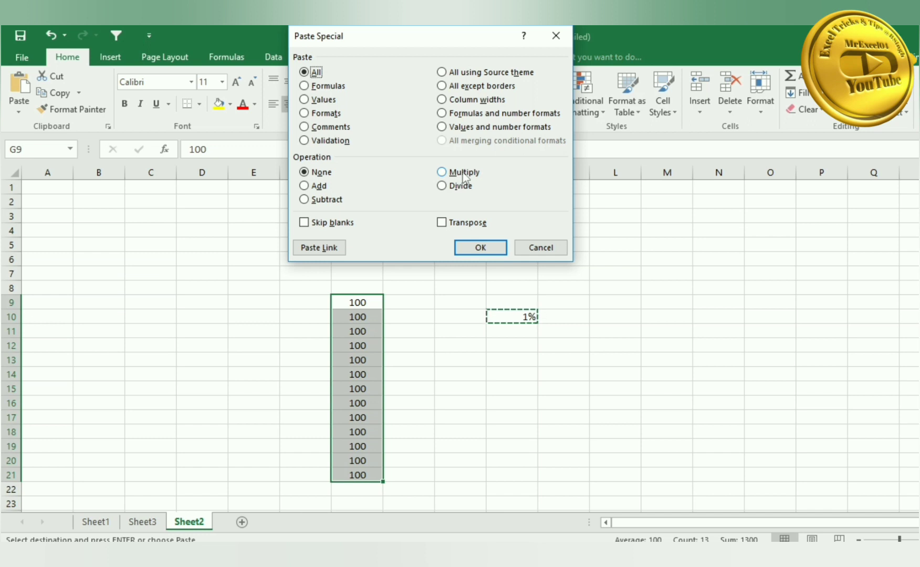
click(463, 174)
click(478, 247)
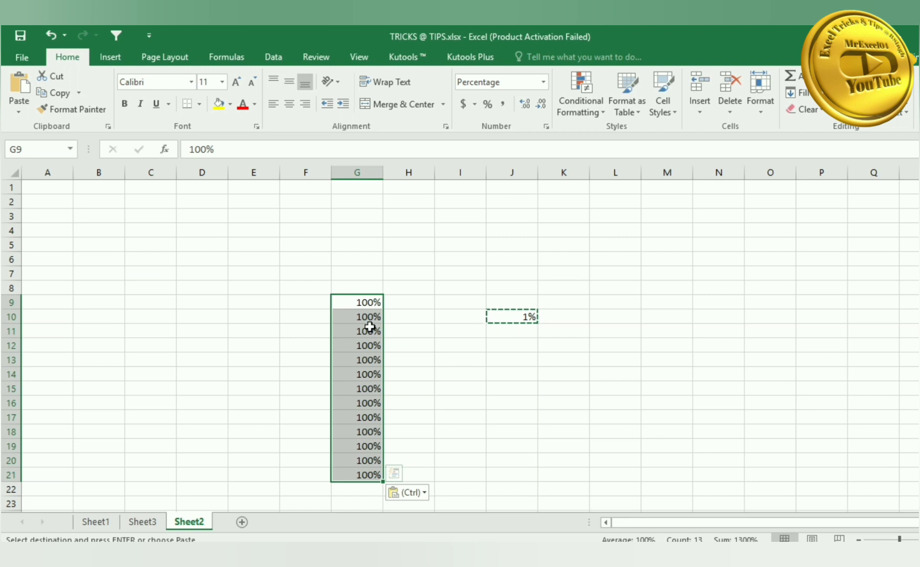
key(ctrl)
key(Escape)
click(399, 305)
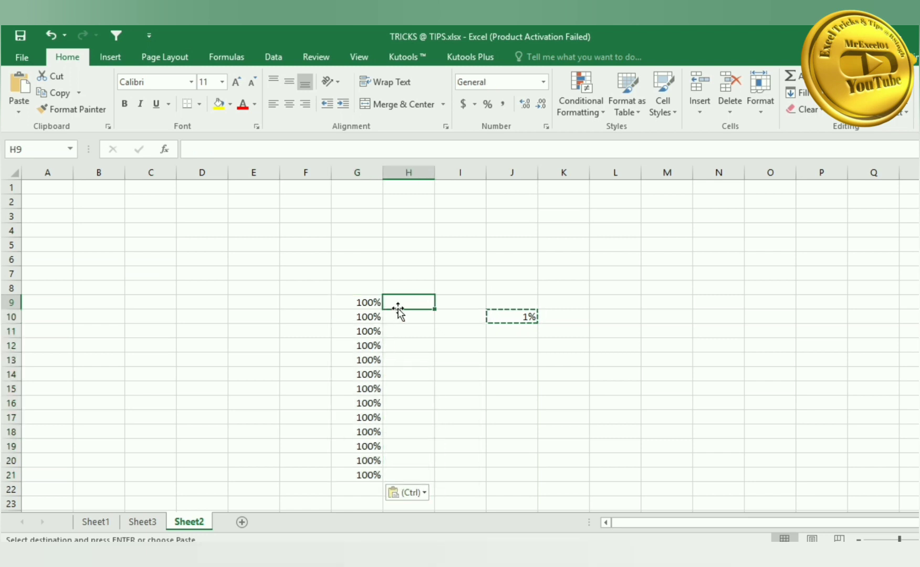
key(ctrl+z)
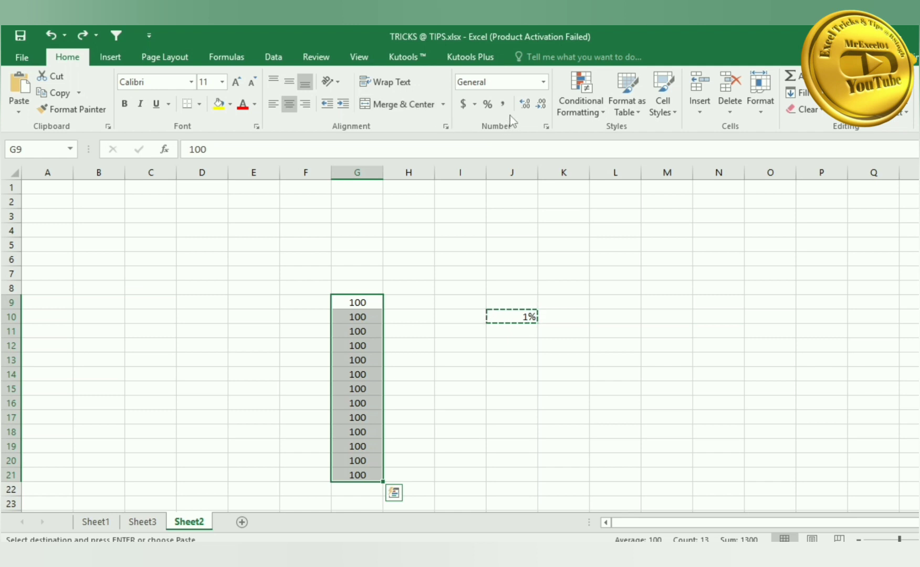
- Apply Percentage number format to G9:G21, then undo it so the cells read 100
click(543, 82)
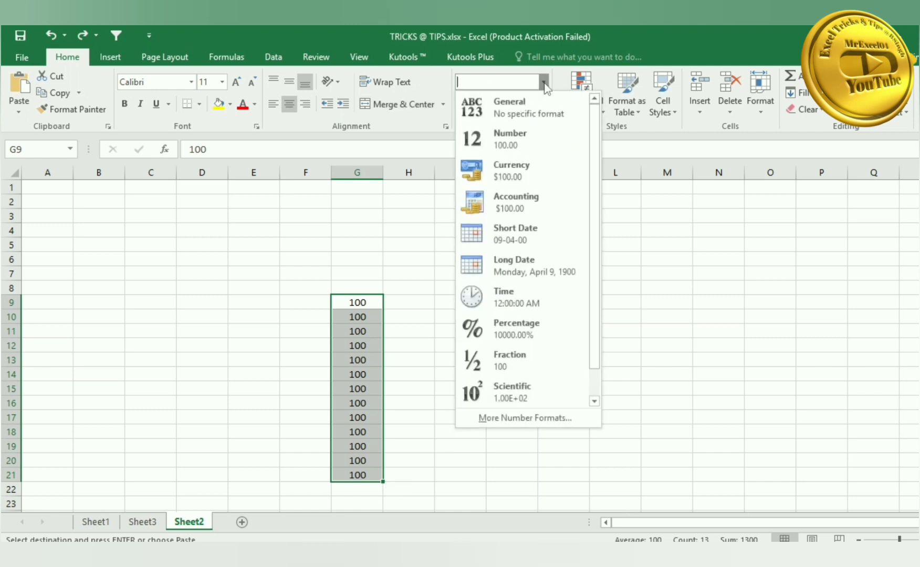
click(514, 329)
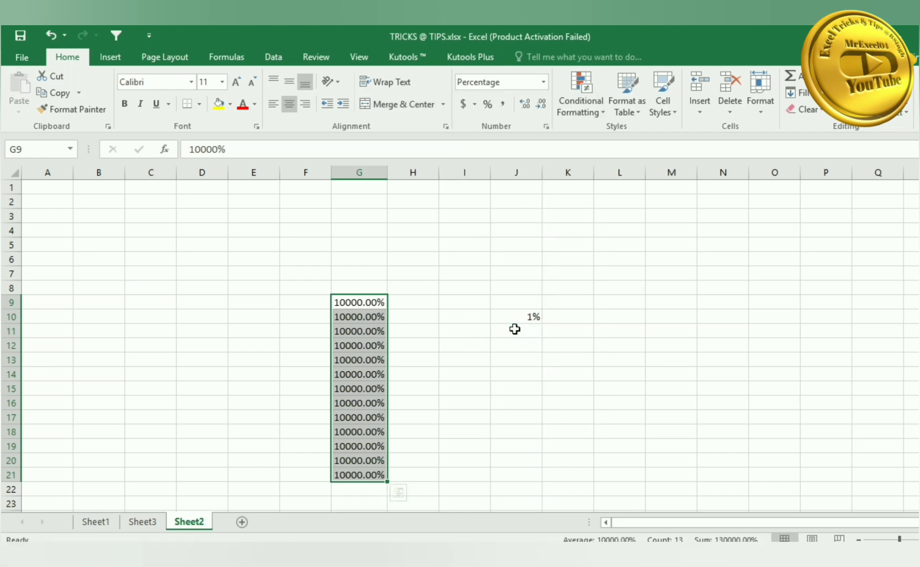
click(360, 302)
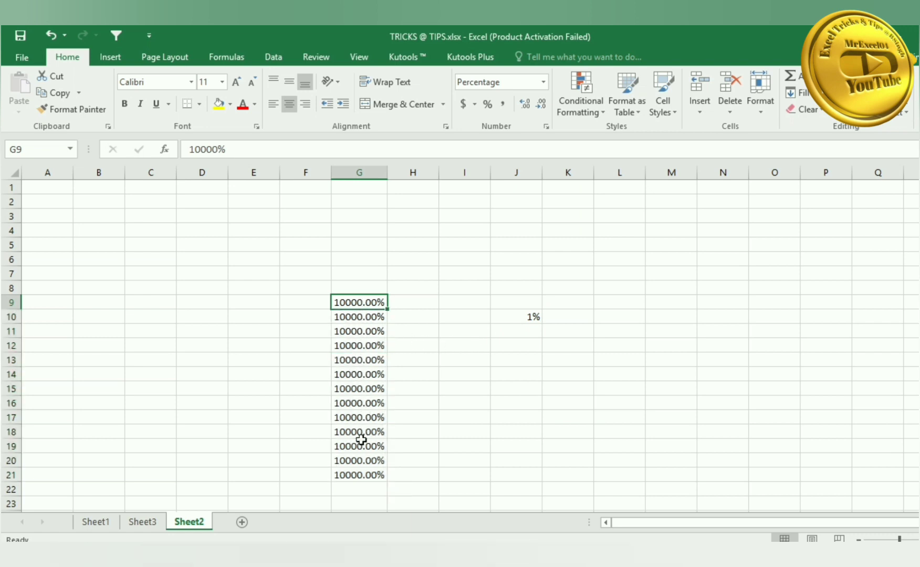
click(457, 415)
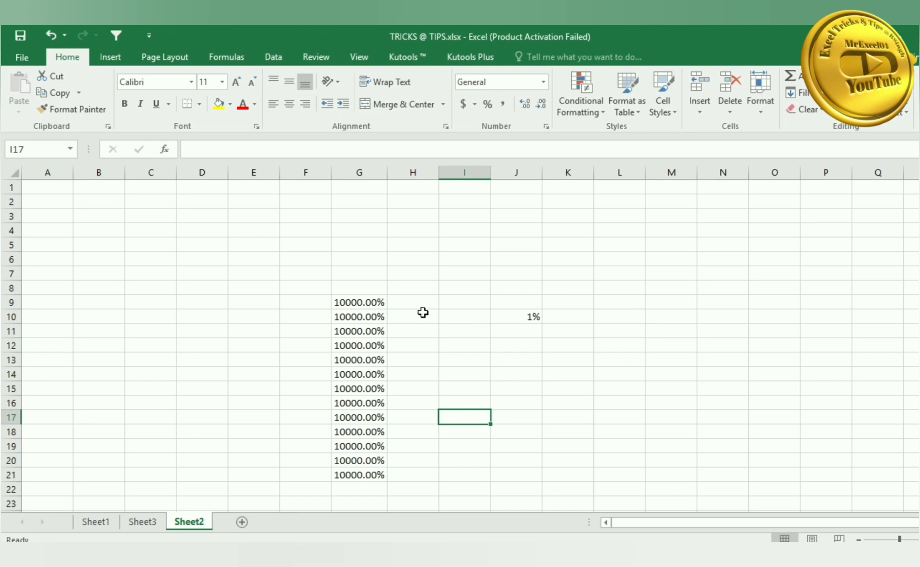
key(ctrl+z)
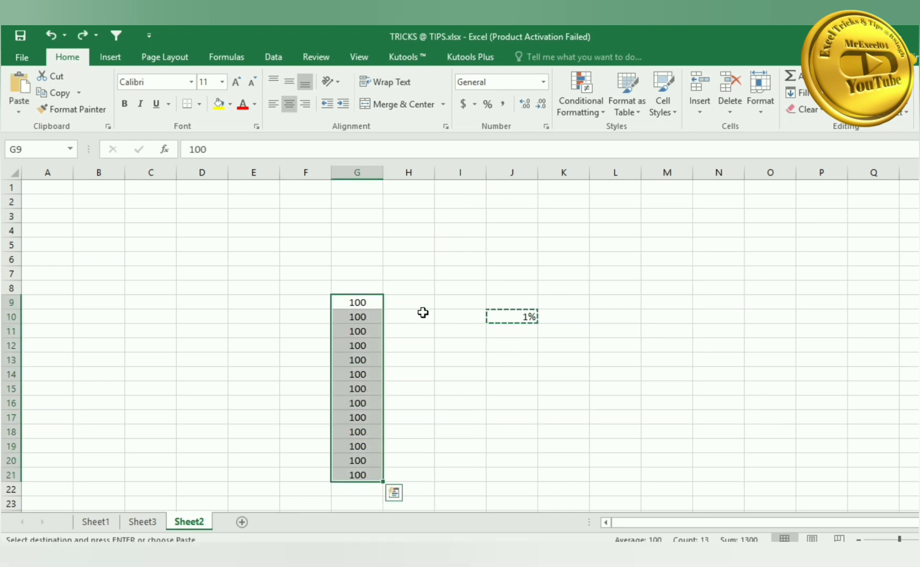
click(363, 303)
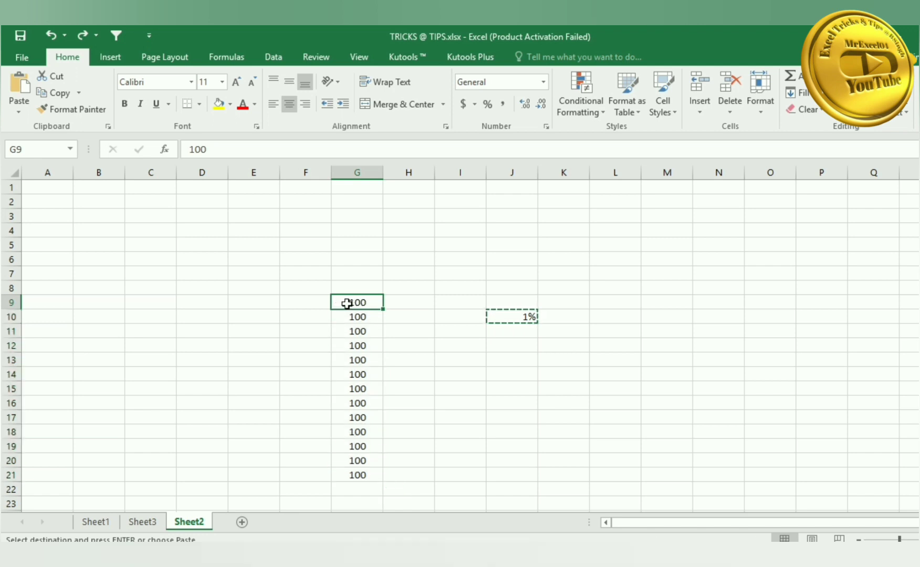
- Enter -1 in J12 and copy it
click(513, 349)
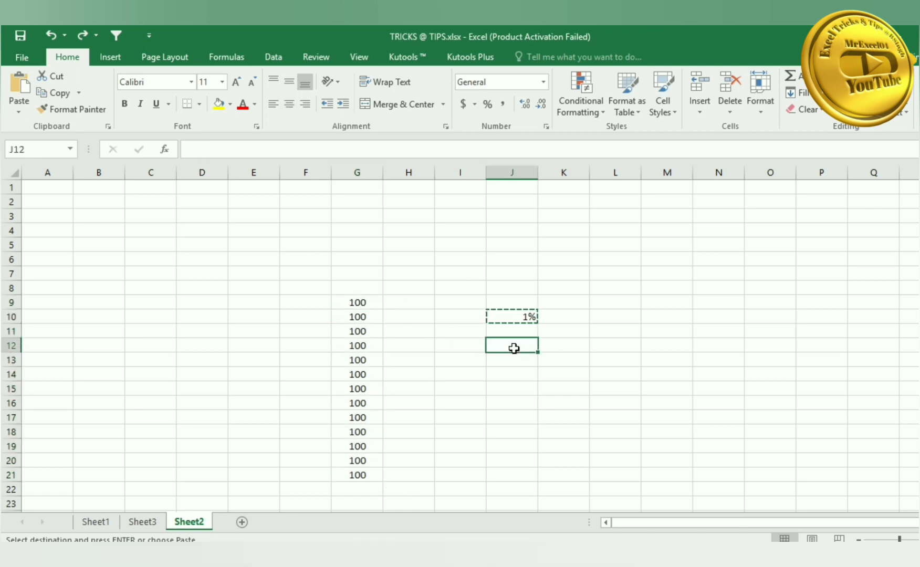
text(-1)
key(Return)
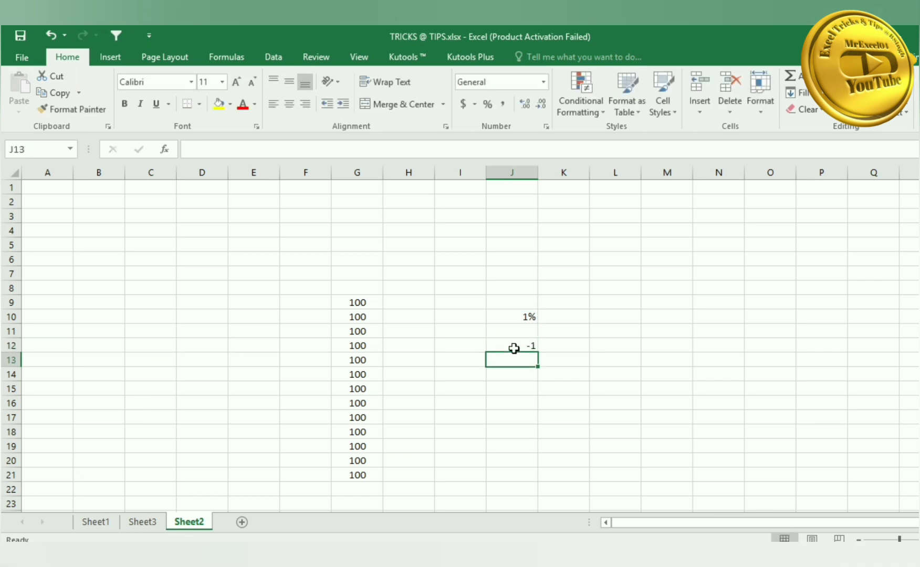
click(514, 349)
key(ctrl+c)
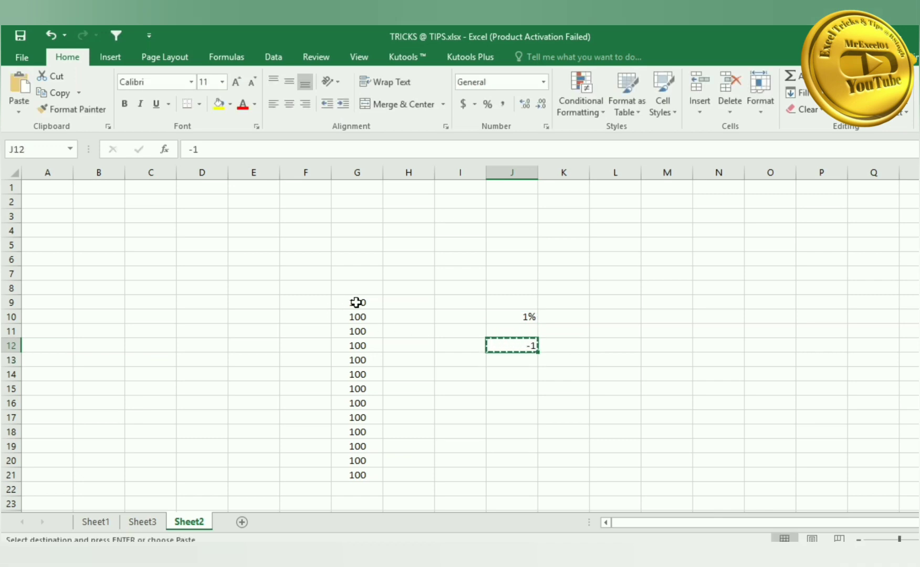
- Paste Special Multiply G9:G21 by the copied -1 so every cell reads -100
drag(355, 302, 352, 474)
right_click(354, 357)
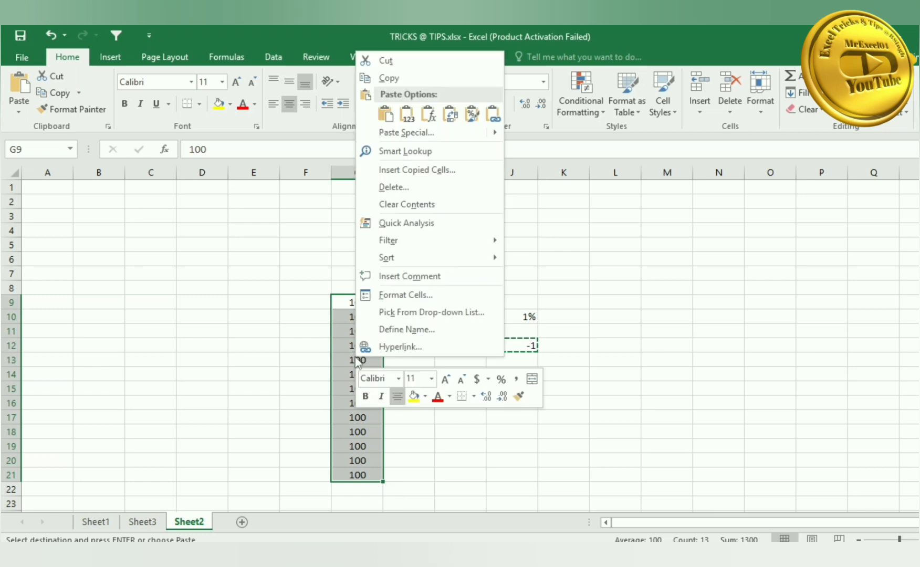
click(419, 133)
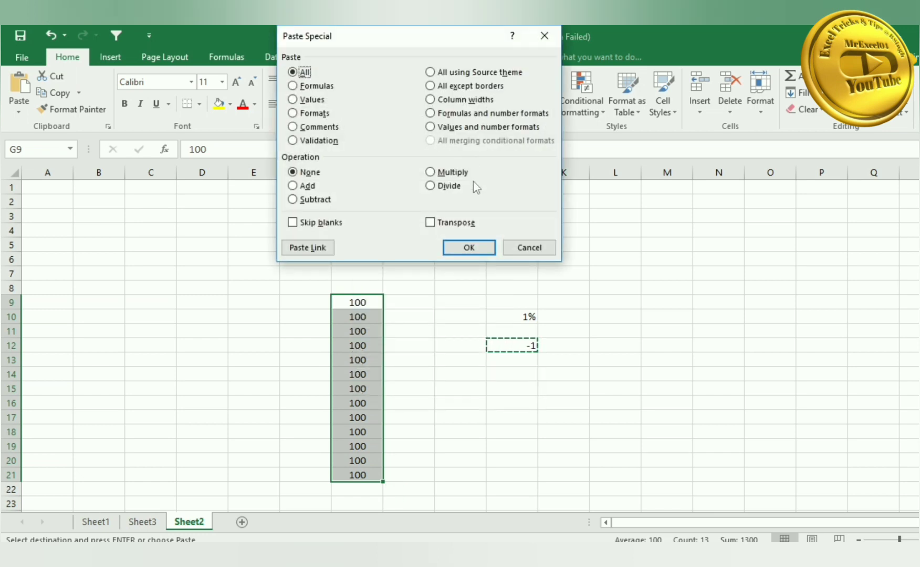
click(455, 174)
click(468, 247)
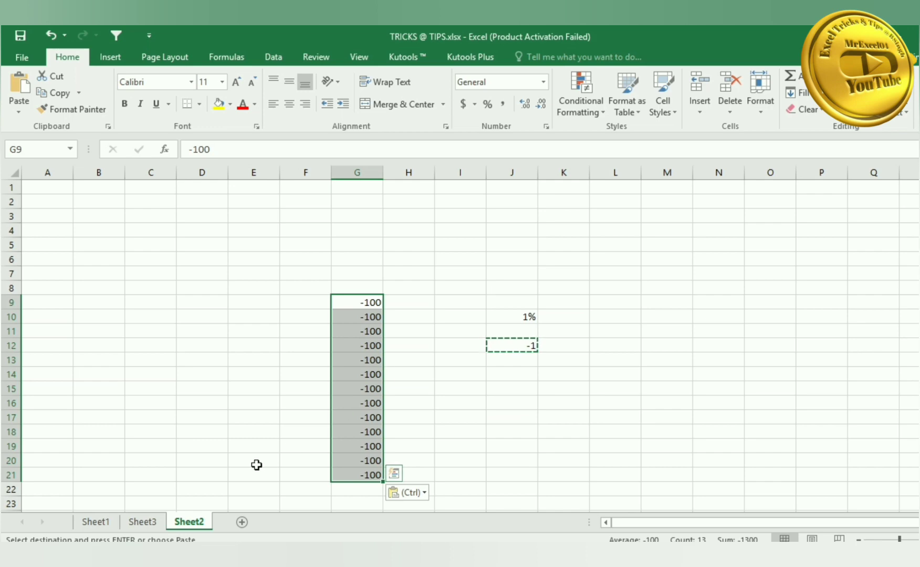
click(104, 521)
- Apply All Borders to the entire Sheet1 customer table, then open the print preview
key(ctrl+a)
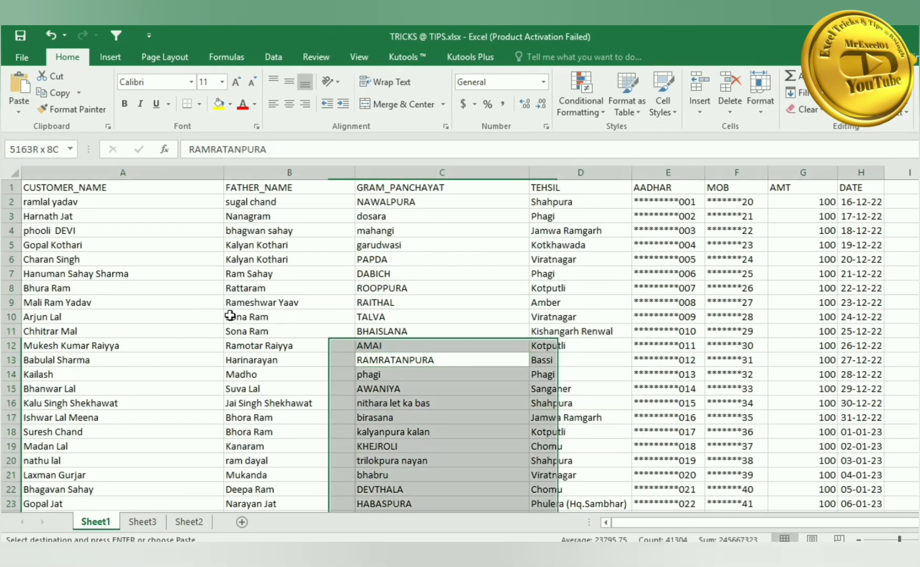
click(200, 108)
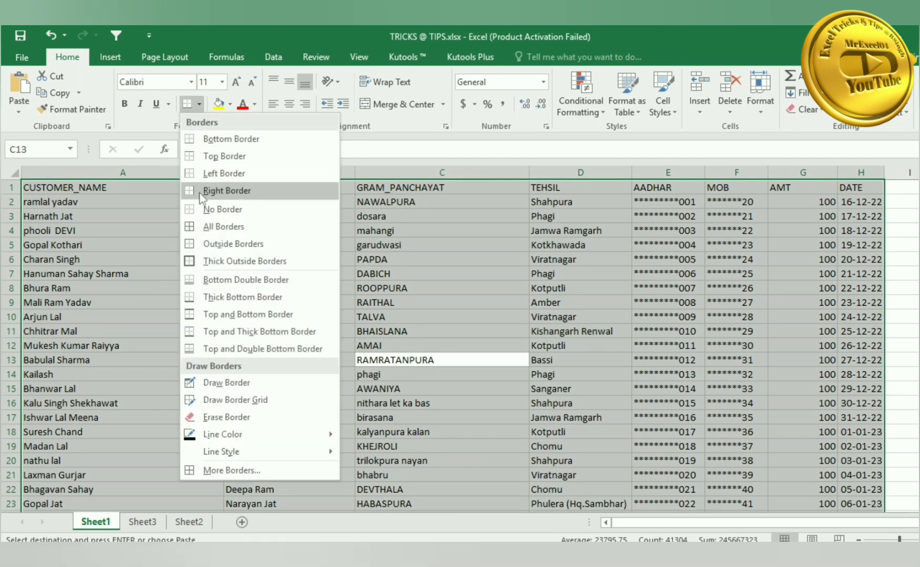
click(231, 221)
click(310, 268)
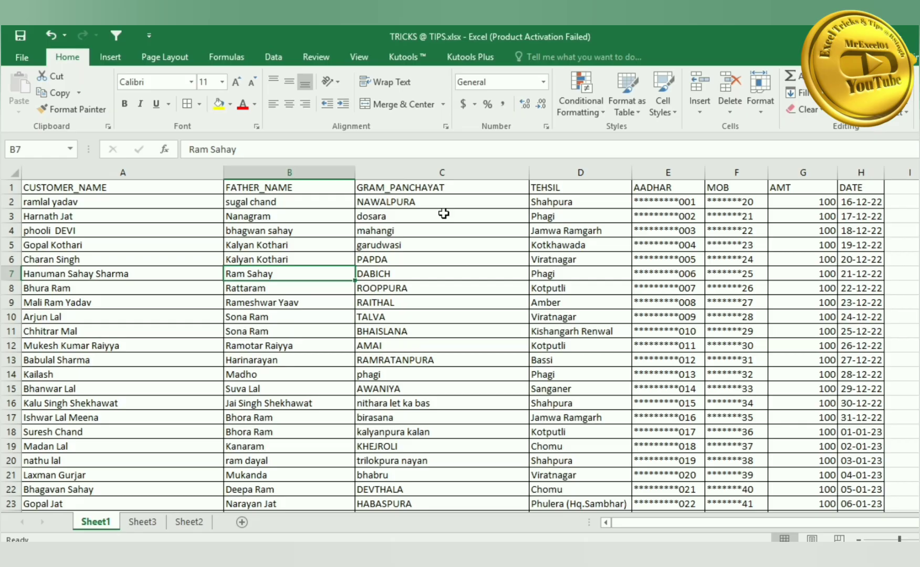
key(ctrl+p)
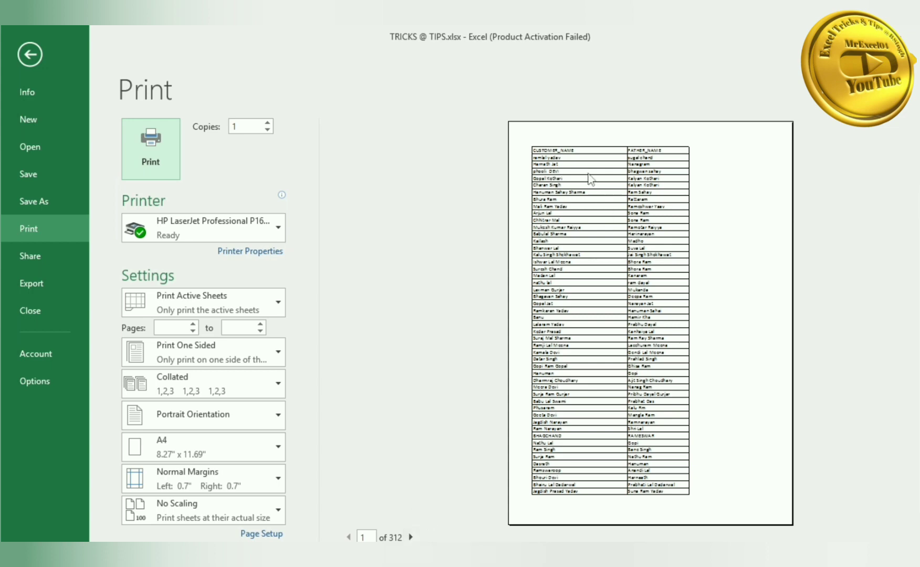
- Zoom the preview, page through pages 2 and 3, then return to the worksheet
click(649, 187)
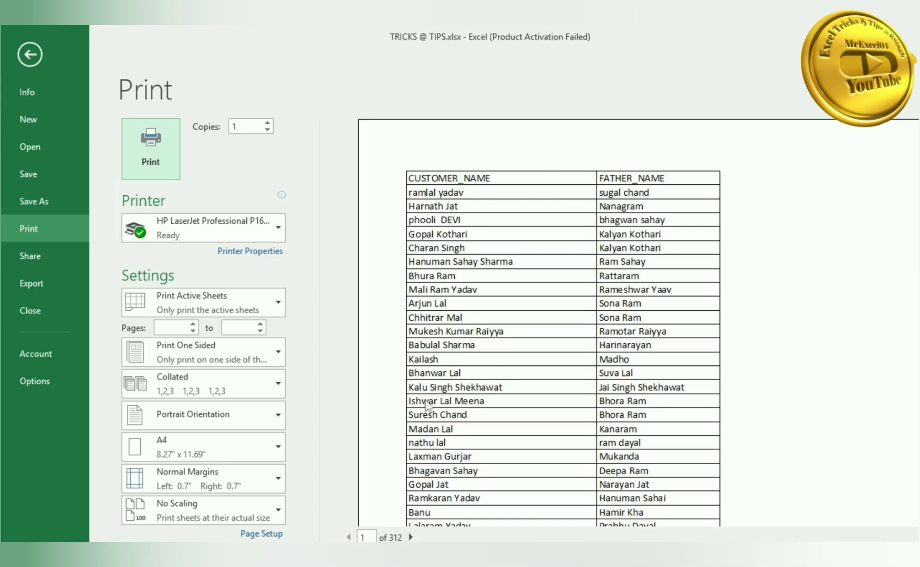
click(411, 536)
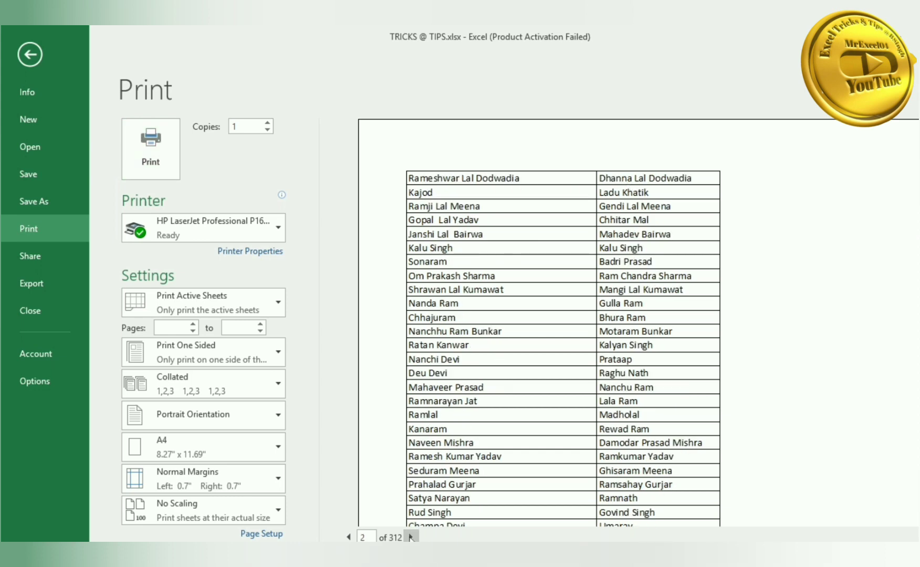
click(412, 536)
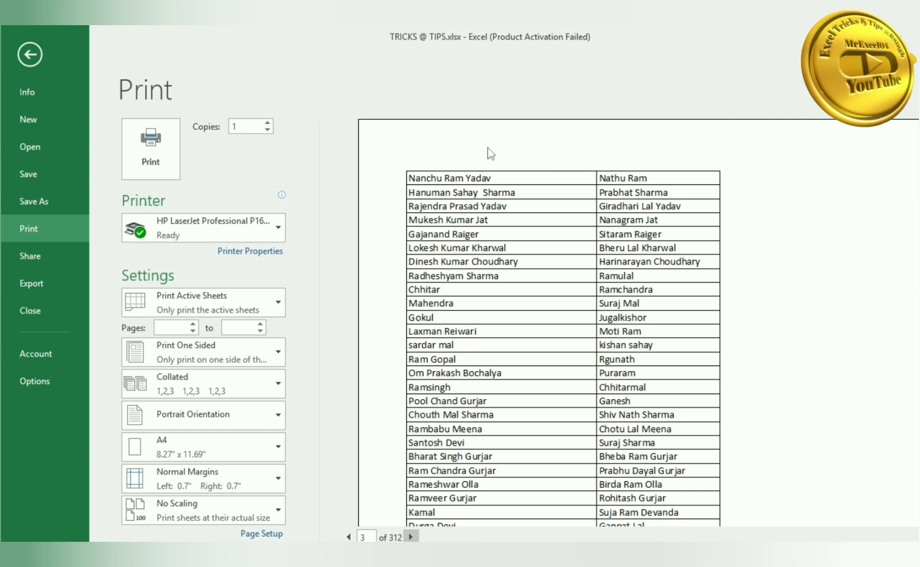
click(30, 54)
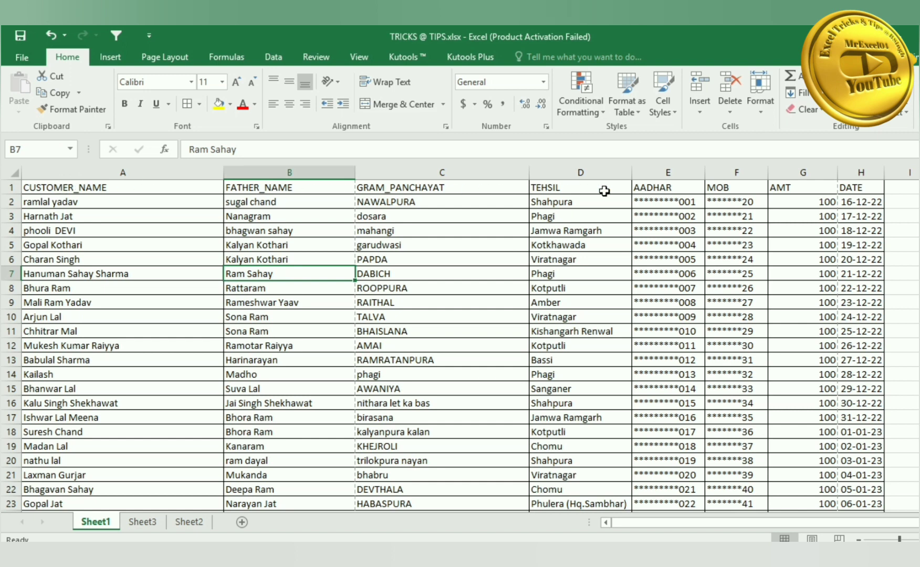
- Name header row 1 'Print_titles' in the Name Box, then reopen the print preview
click(10, 185)
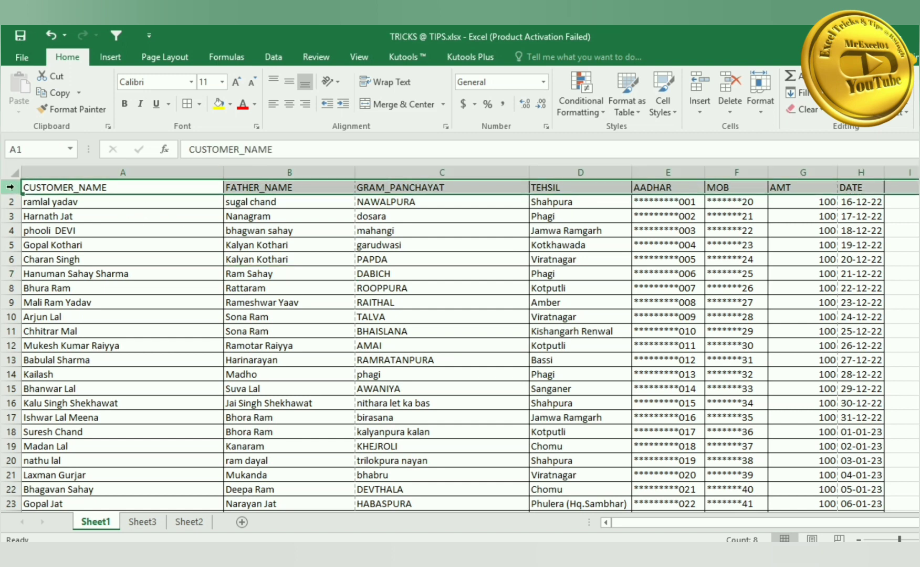
click(34, 153)
text(P)
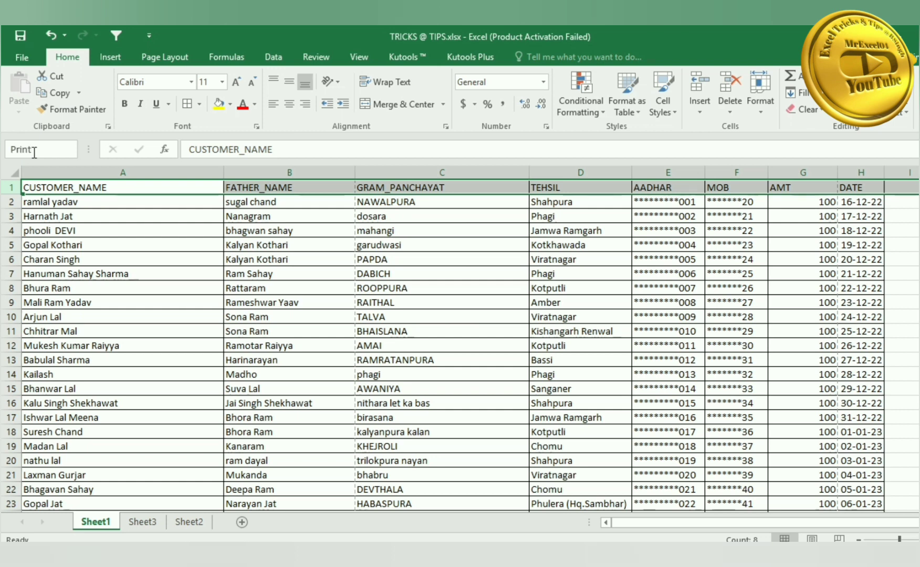
text(rint_titles)
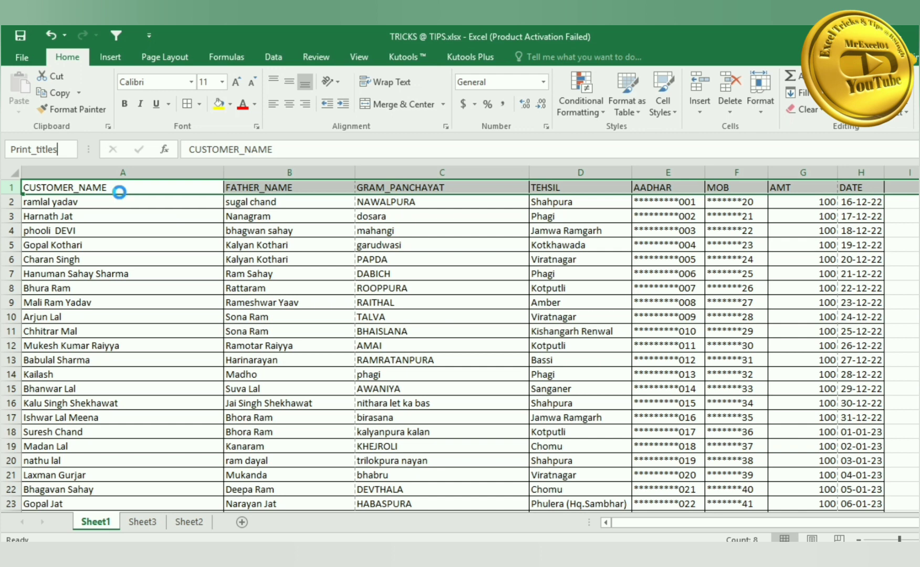
key(Return)
click(128, 236)
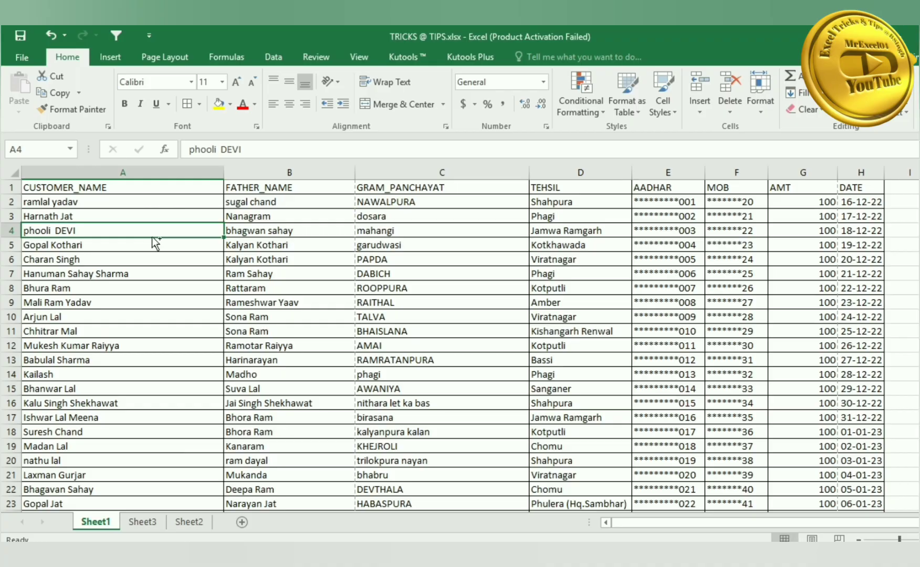
key(ctrl+p)
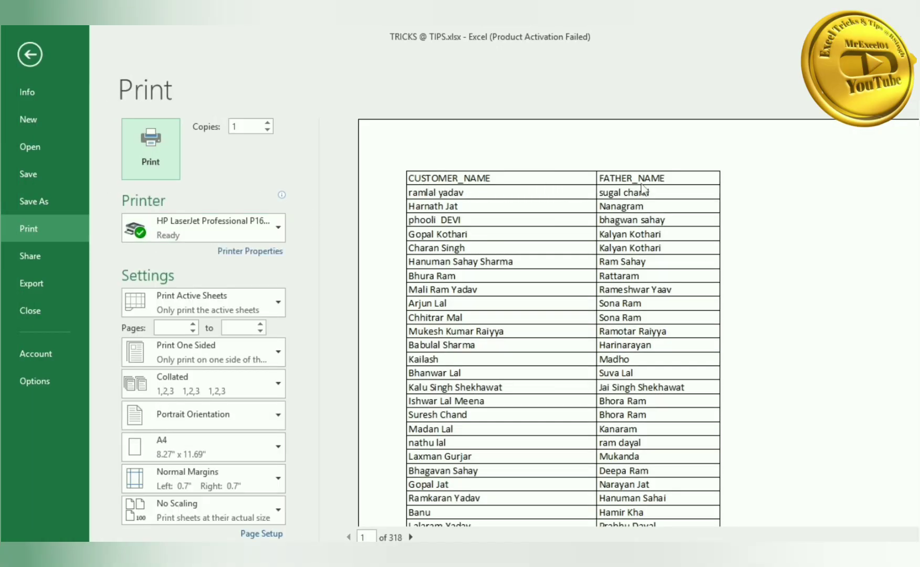
- Advance the preview to pages 2 and 3, showing the repeated CUSTOMER_NAME header row
click(410, 537)
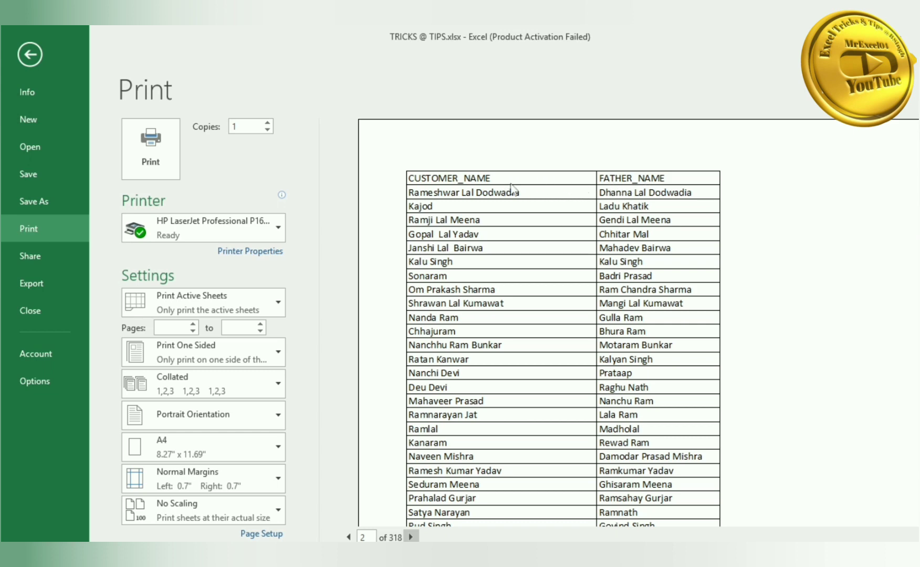
click(410, 537)
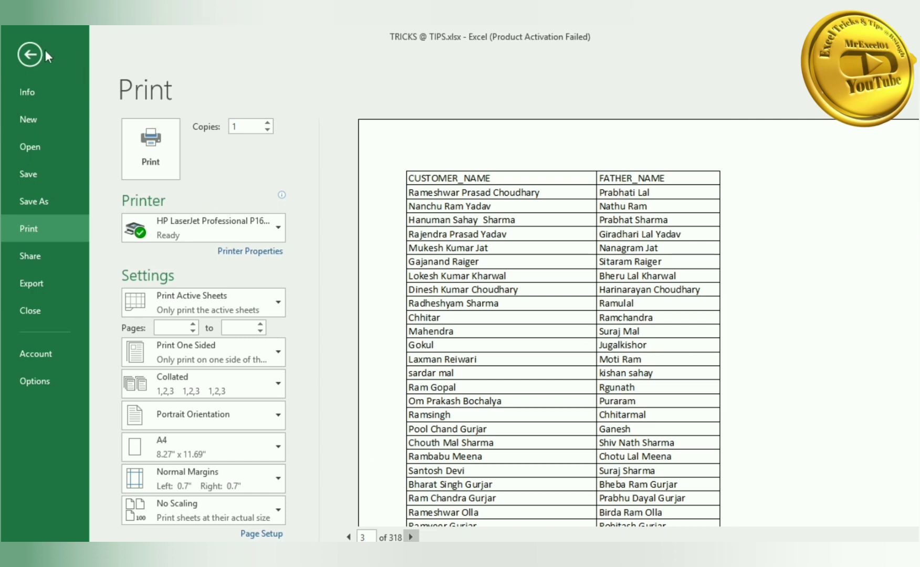
- Leave the preview and autofit every Sheet1 column width to its contents
click(30, 54)
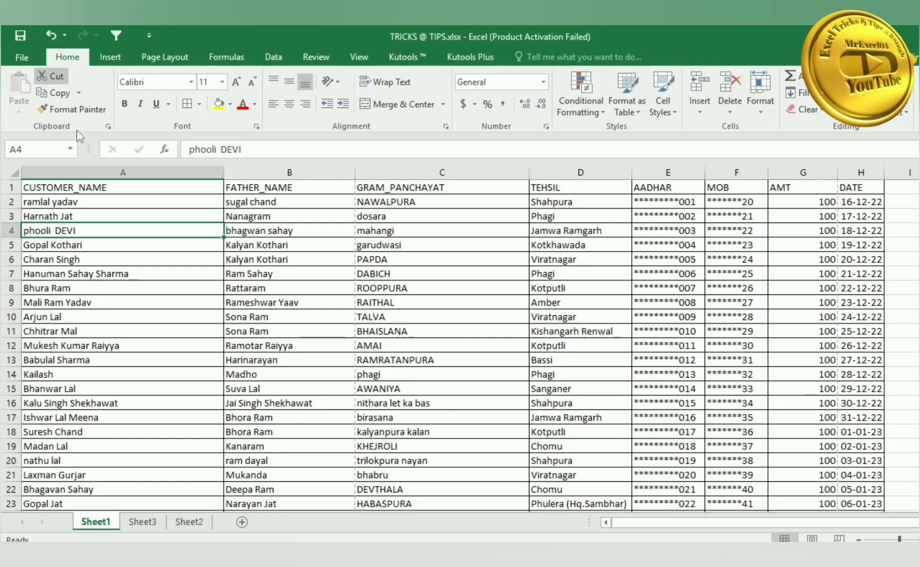
click(14, 172)
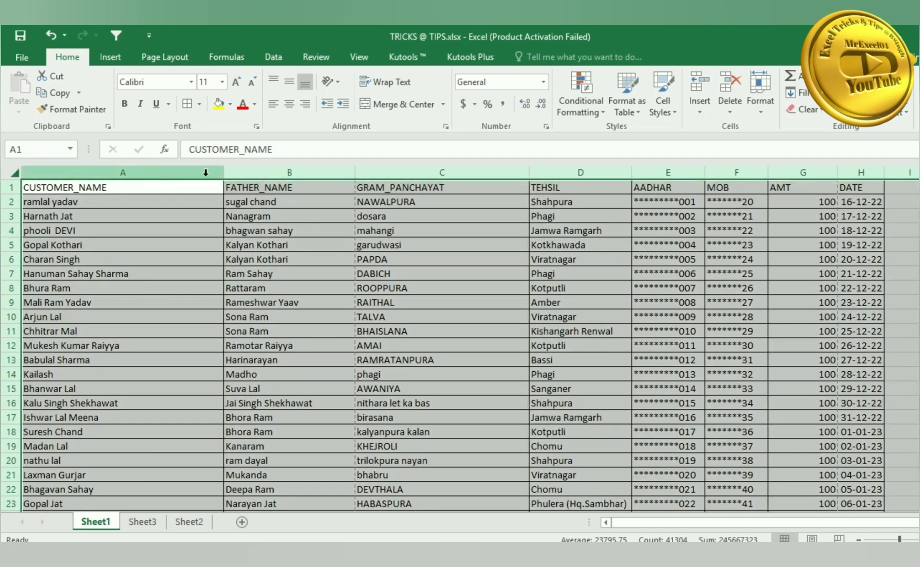
double_click(224, 174)
click(315, 272)
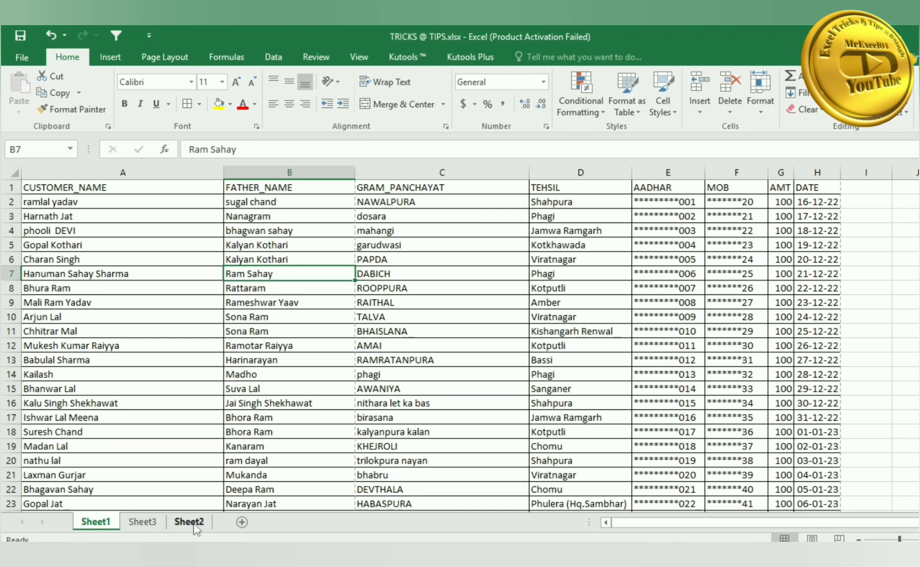
- Apply All Borders to the whole Sheet3 product table
click(144, 523)
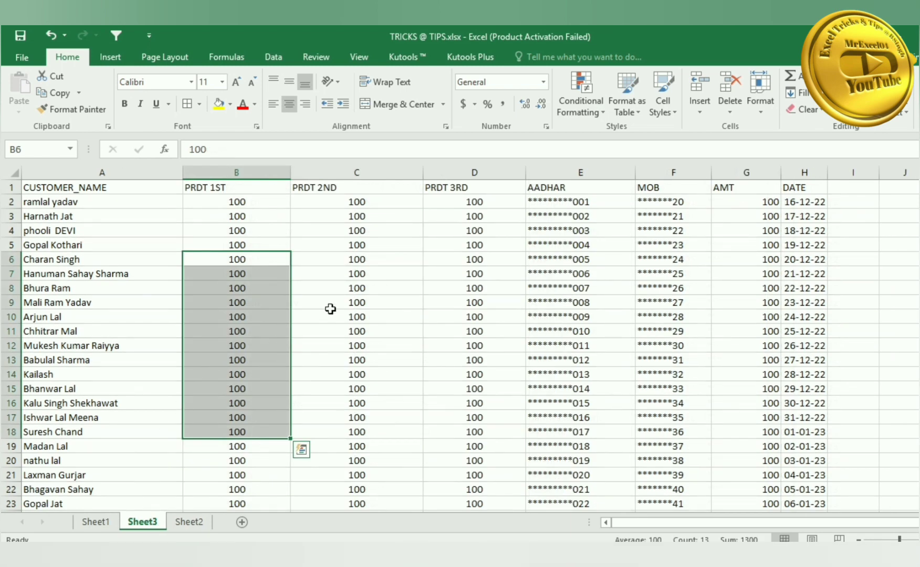
click(358, 288)
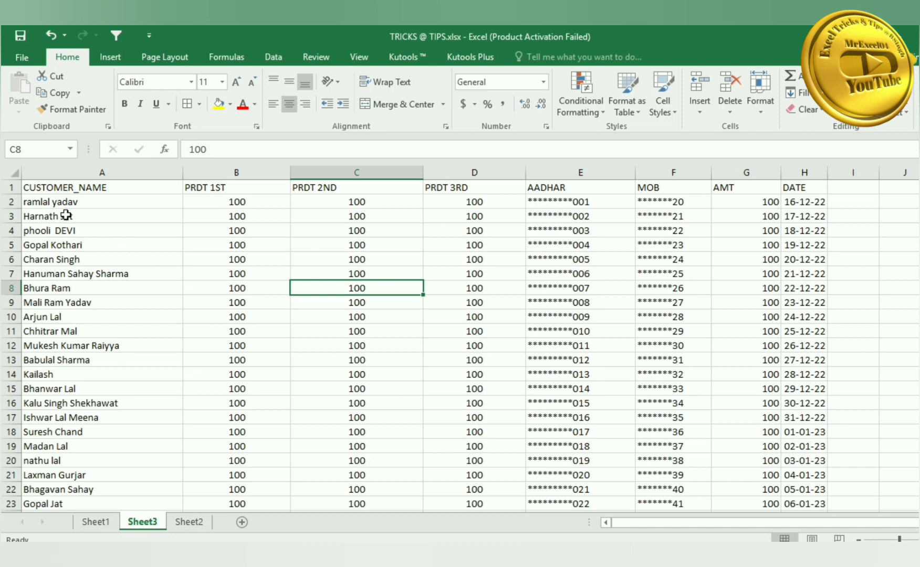
key(ctrl+a)
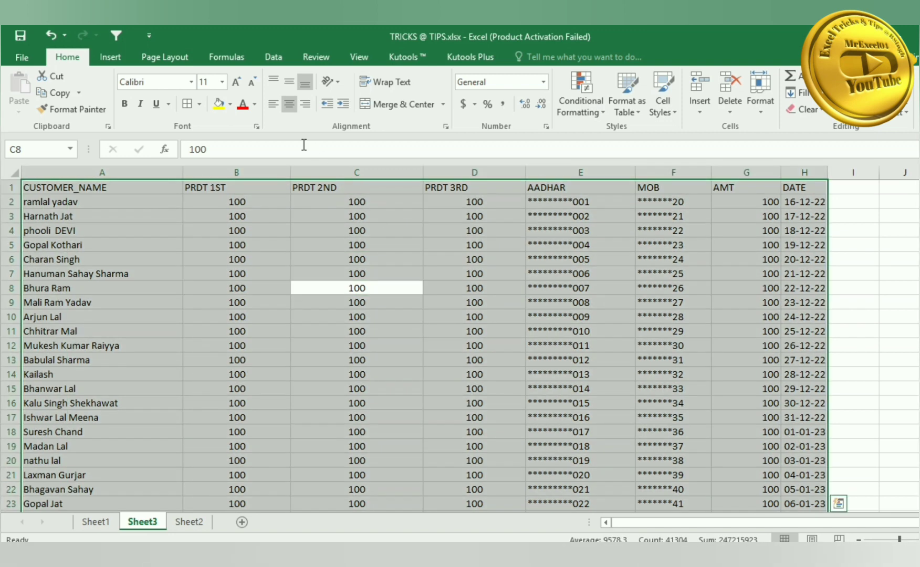
click(185, 104)
click(243, 247)
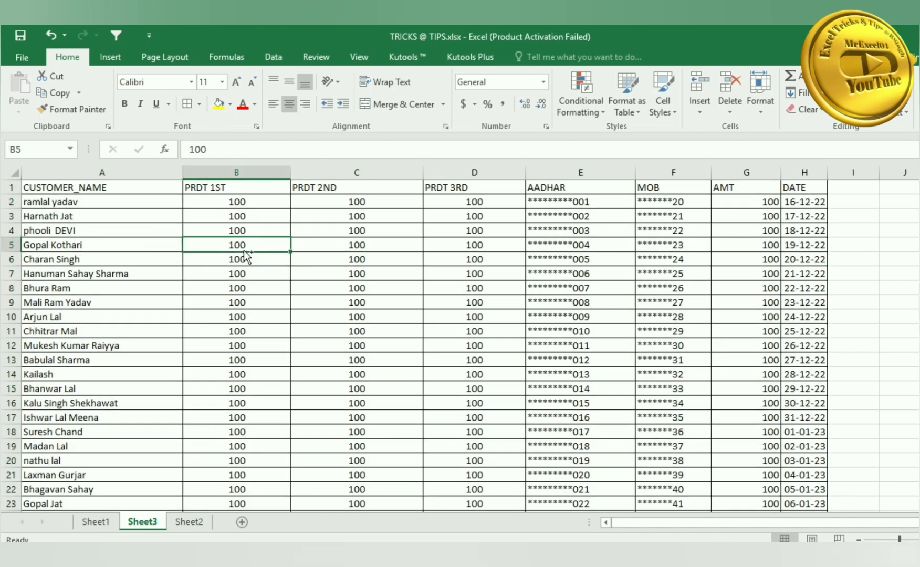
- Preview Sheet3, then delete all rows from row 66 to the last data row
key(ctrl+p)
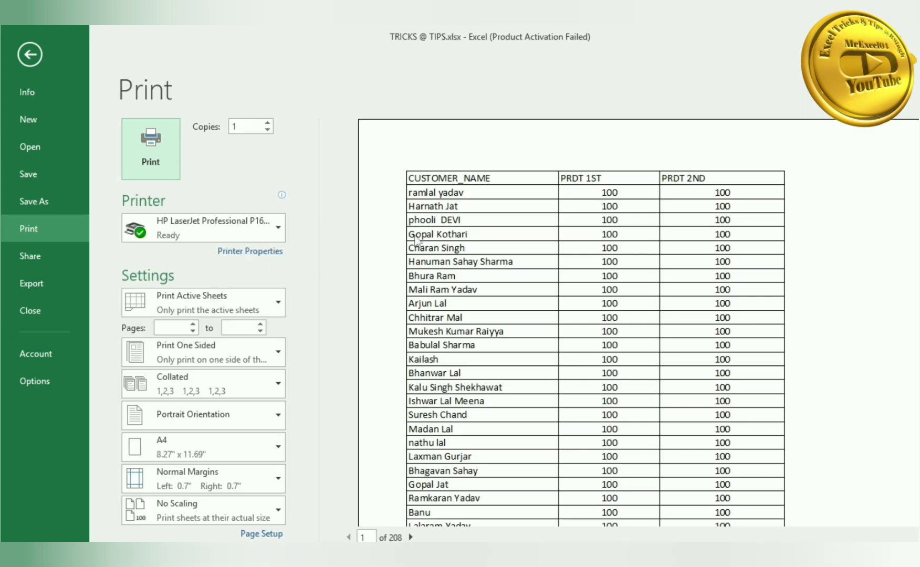
click(33, 58)
scroll(100, 387, down, 7)
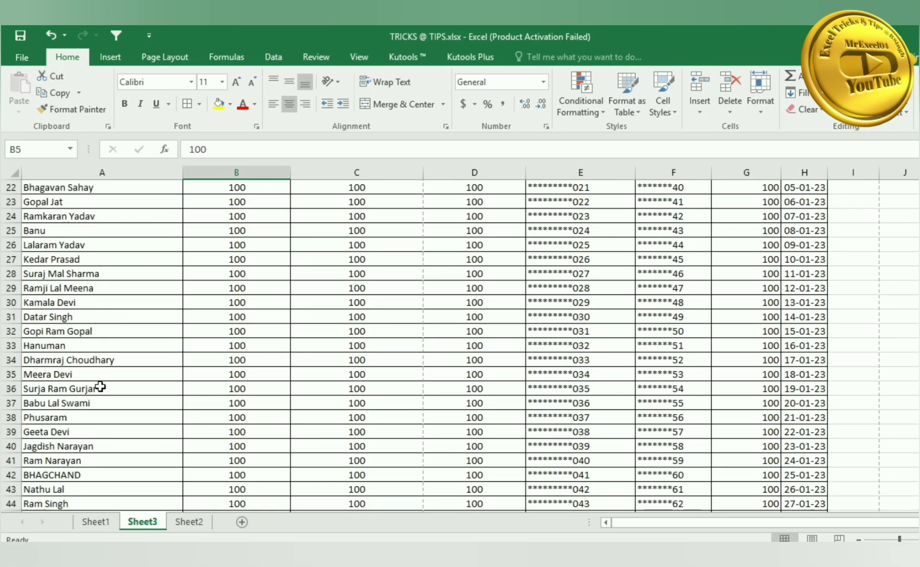
scroll(100, 387, down, 10)
click(13, 389)
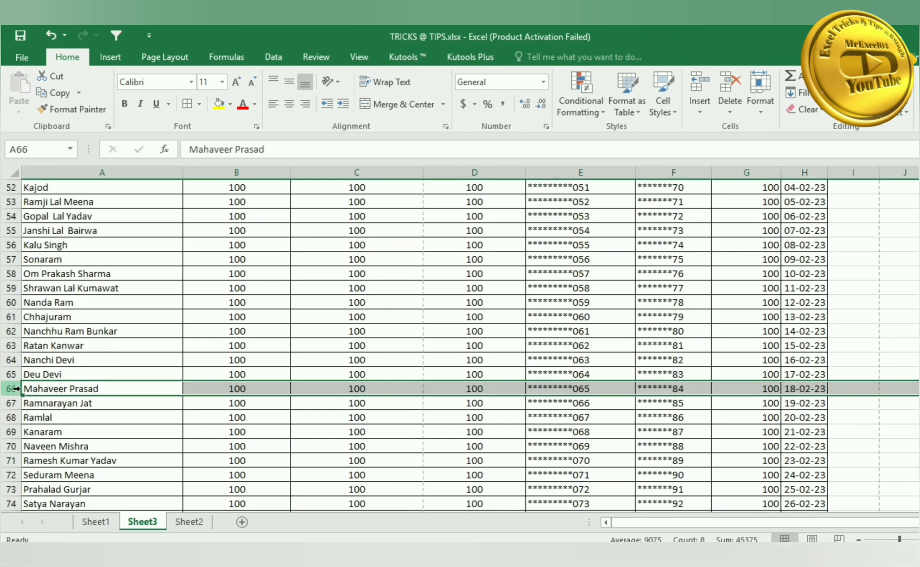
key(ctrl+shift+Down)
key(ctrl+minus)
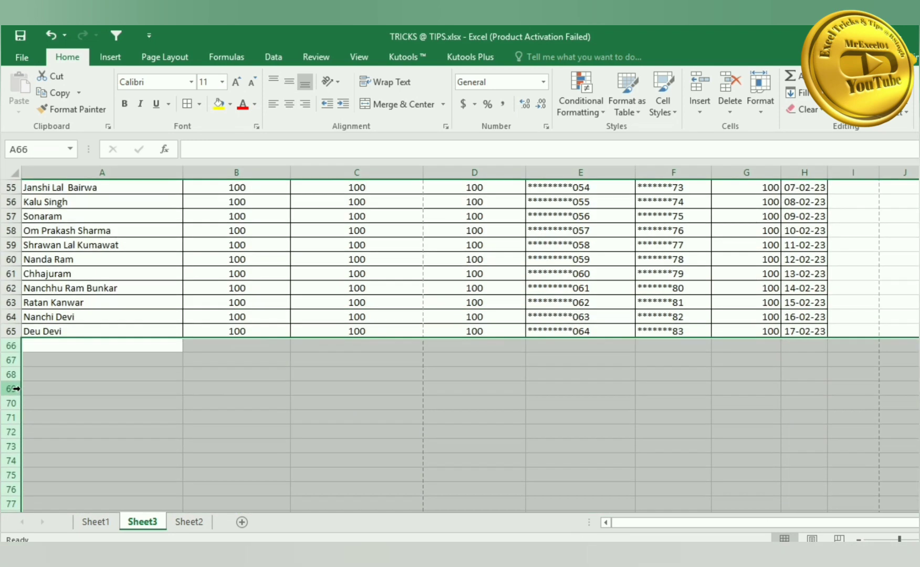
click(89, 294)
- Jump back to A1, select the whole sheet, then make B4 active
key(ctrl+Home)
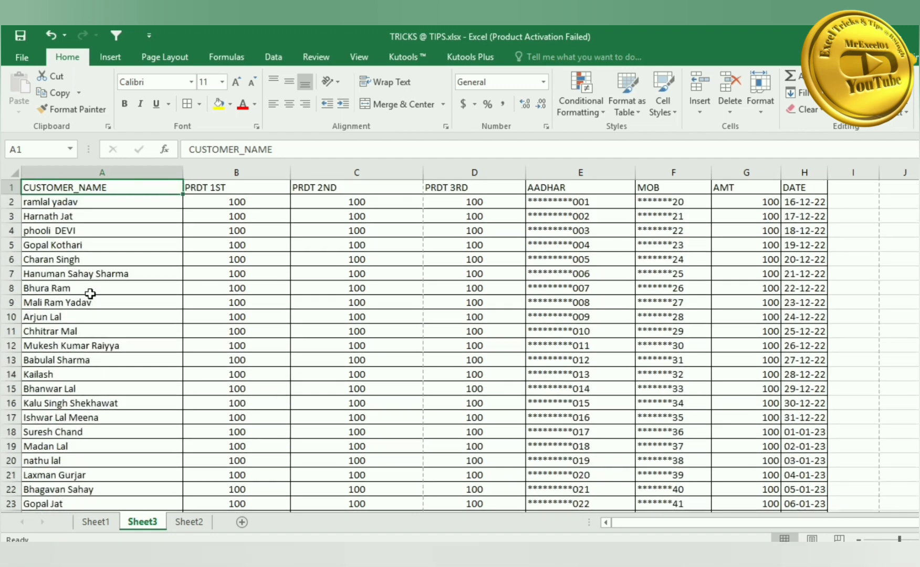
click(15, 173)
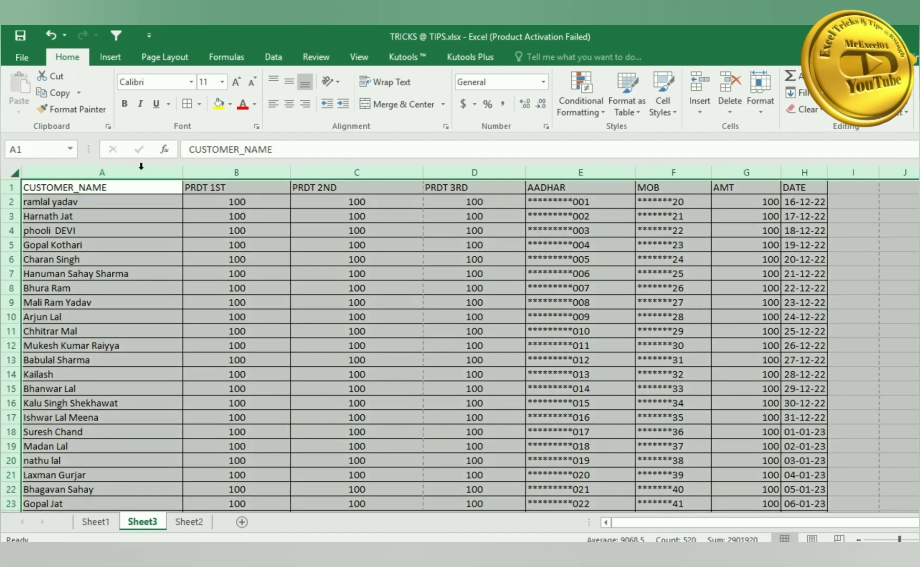
click(195, 230)
key(ctrl+p)
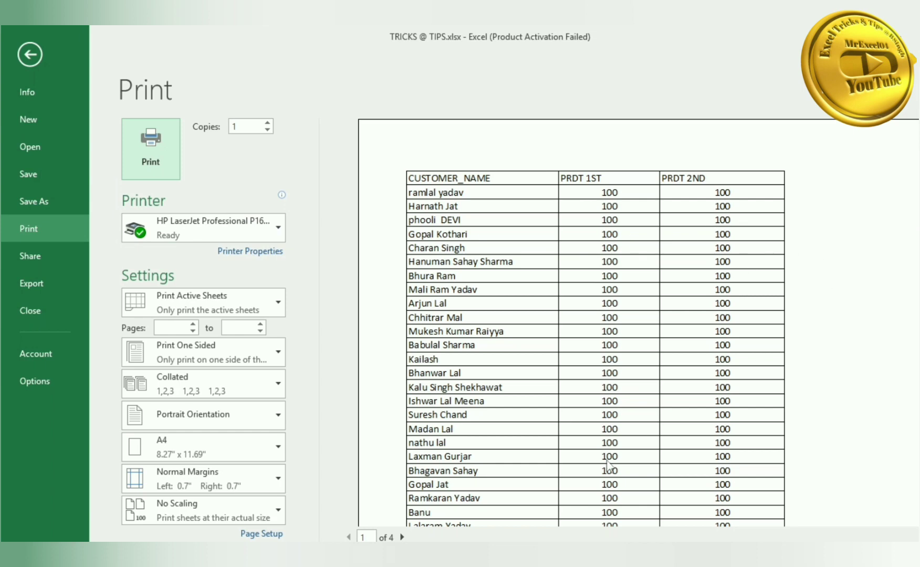
click(403, 537)
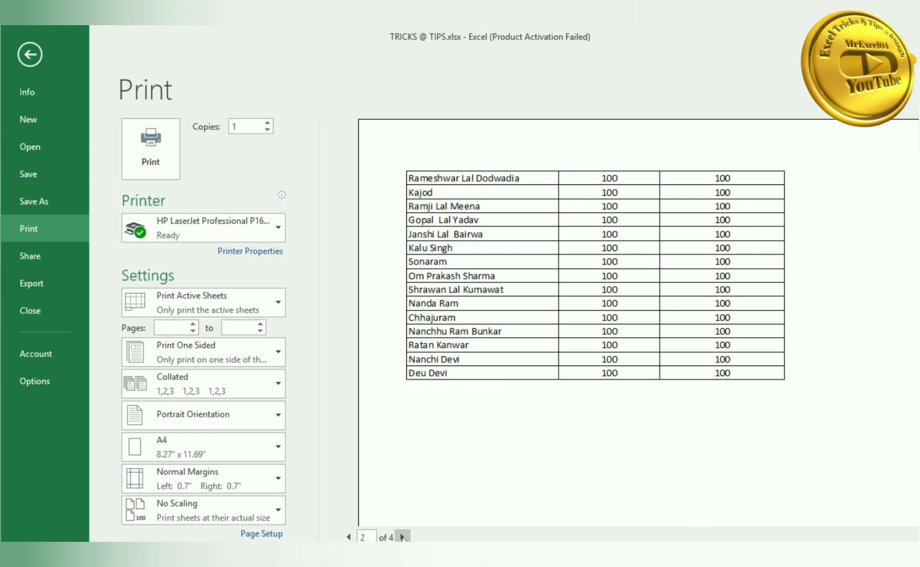
click(402, 536)
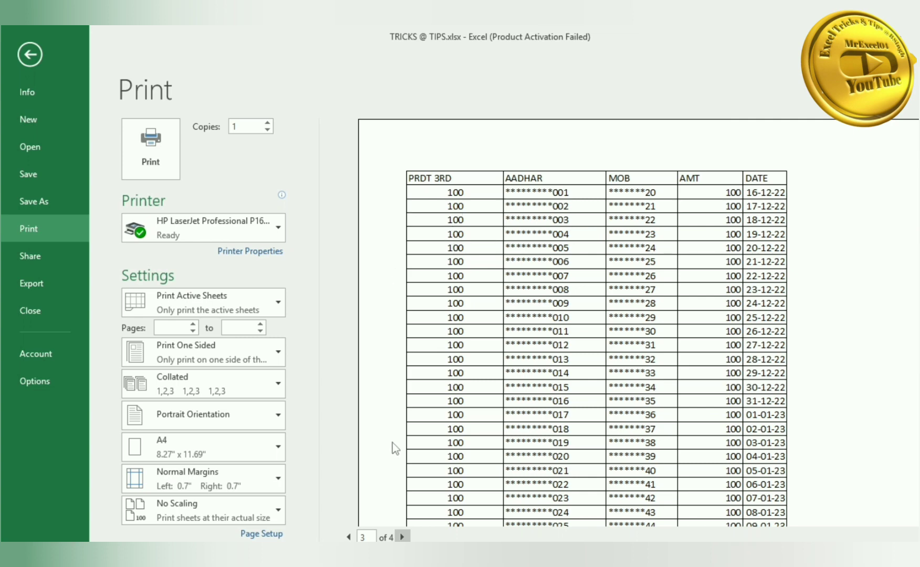
click(30, 54)
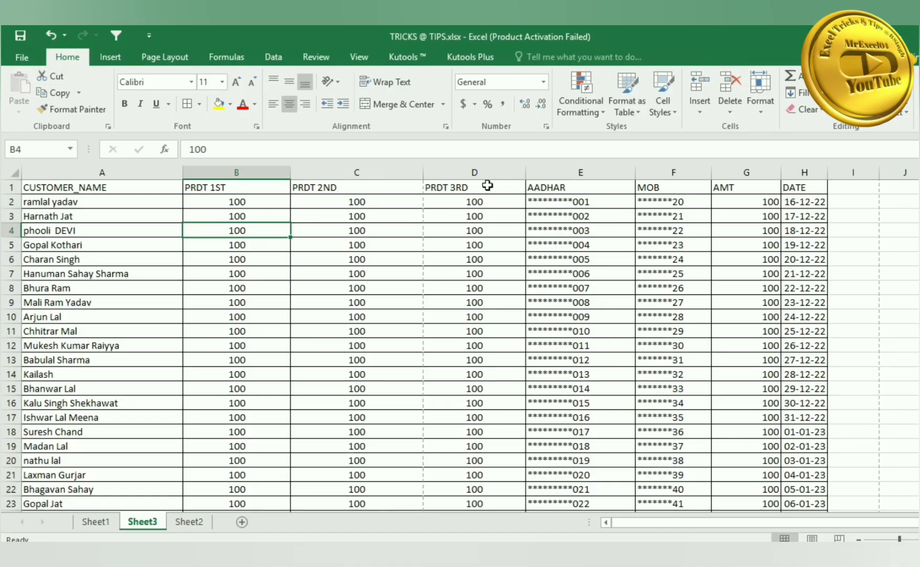
- Make columns C, B and D narrower
drag(423, 172, 413, 172)
drag(291, 173, 274, 172)
drag(505, 173, 498, 172)
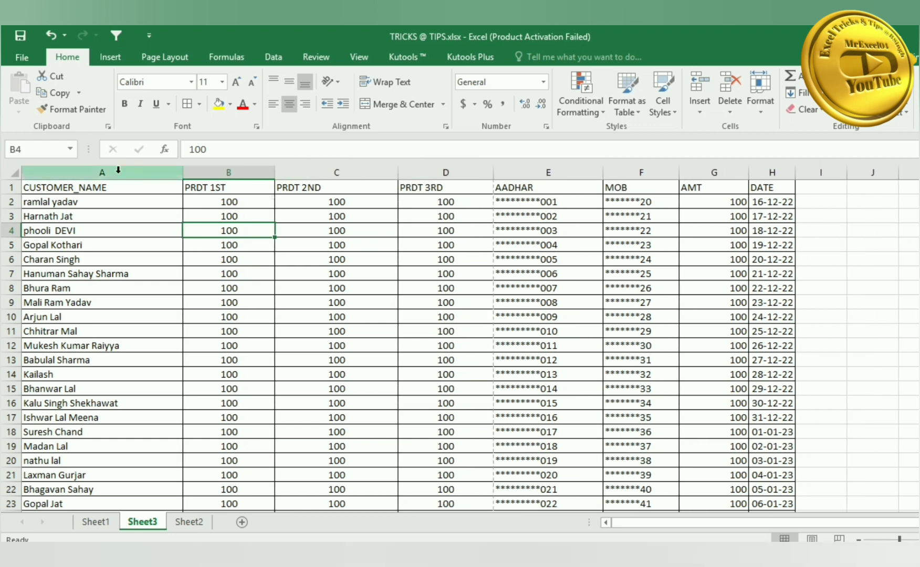
- Define the name Print_titles for row 1 together with column A
click(10, 187)
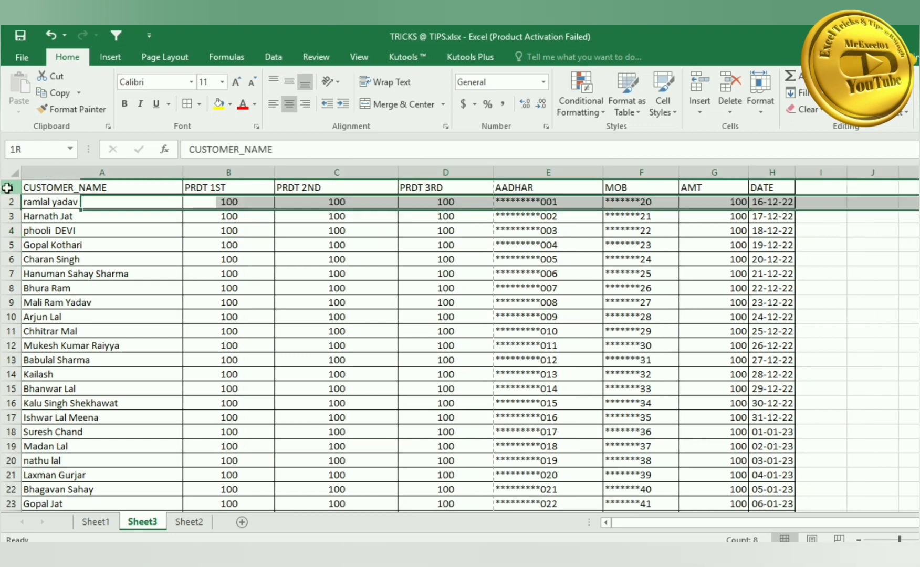
click(83, 170)
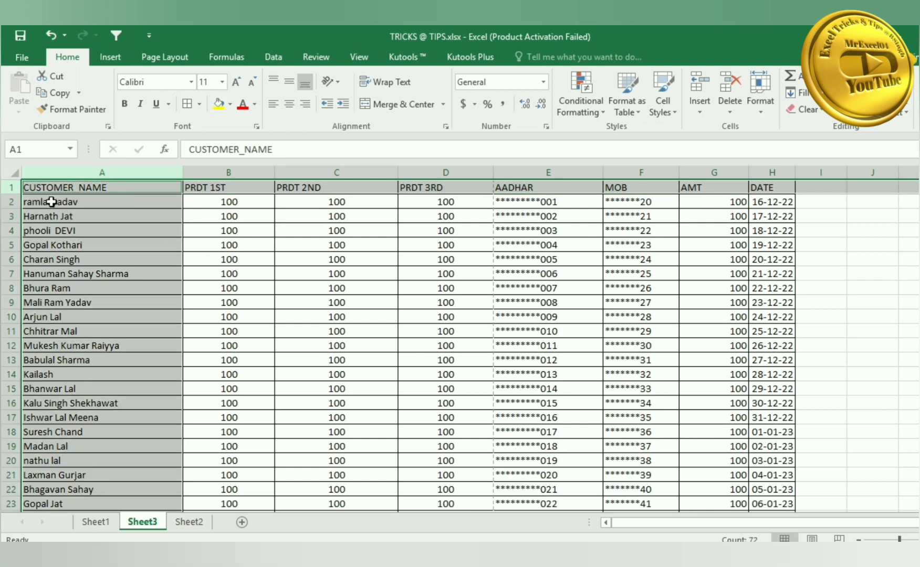
click(47, 148)
text(Print_titles)
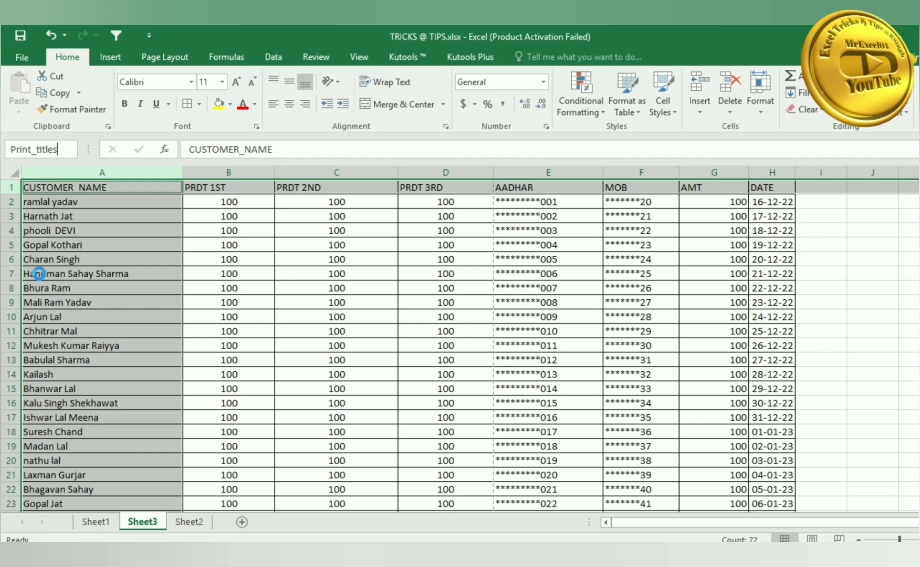
key(Return)
click(337, 243)
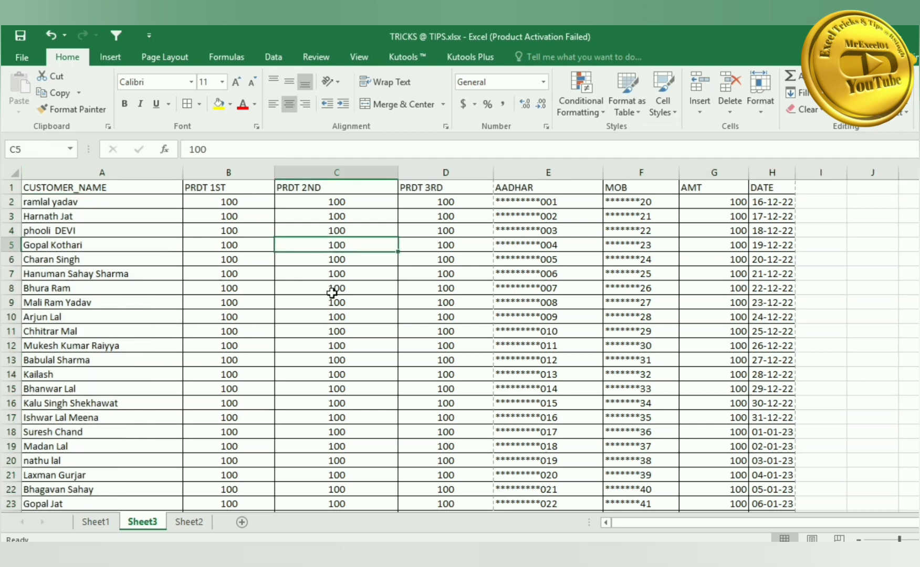
- Page through the 4-page print preview, checking that row 1 and customer names repeat
key(ctrl+p)
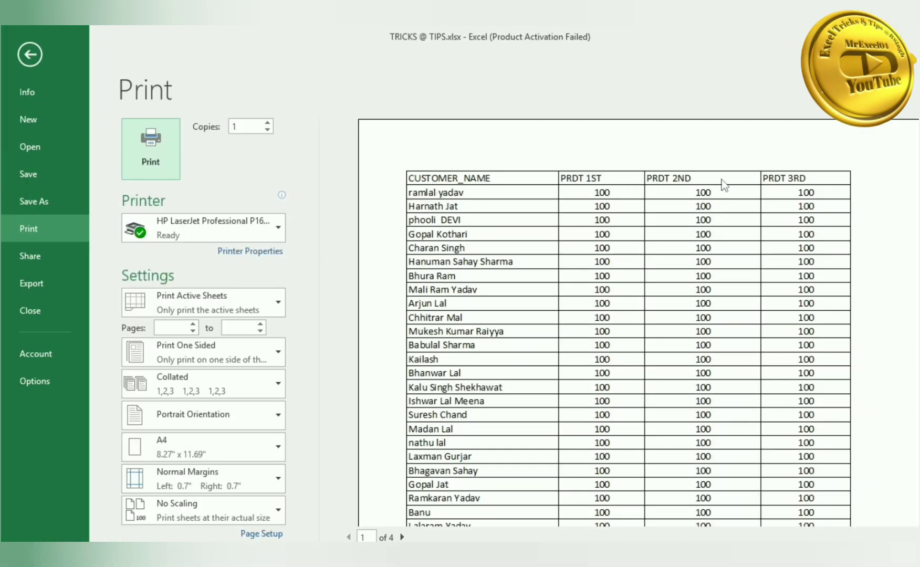
click(402, 537)
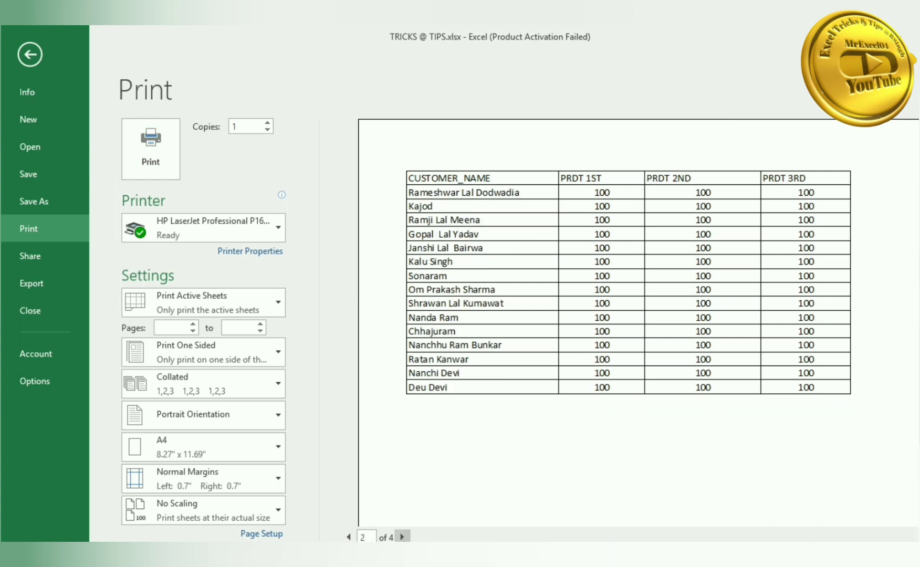
click(402, 537)
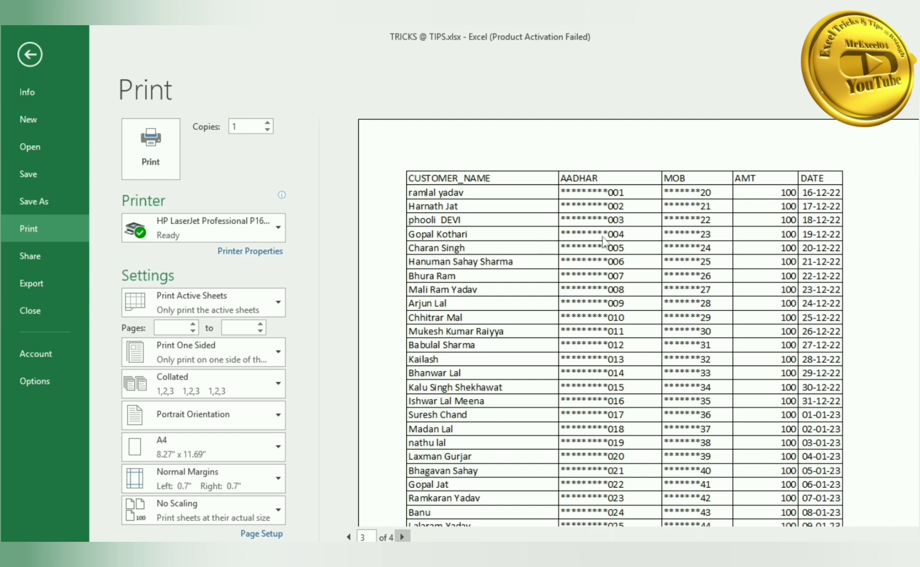
click(402, 537)
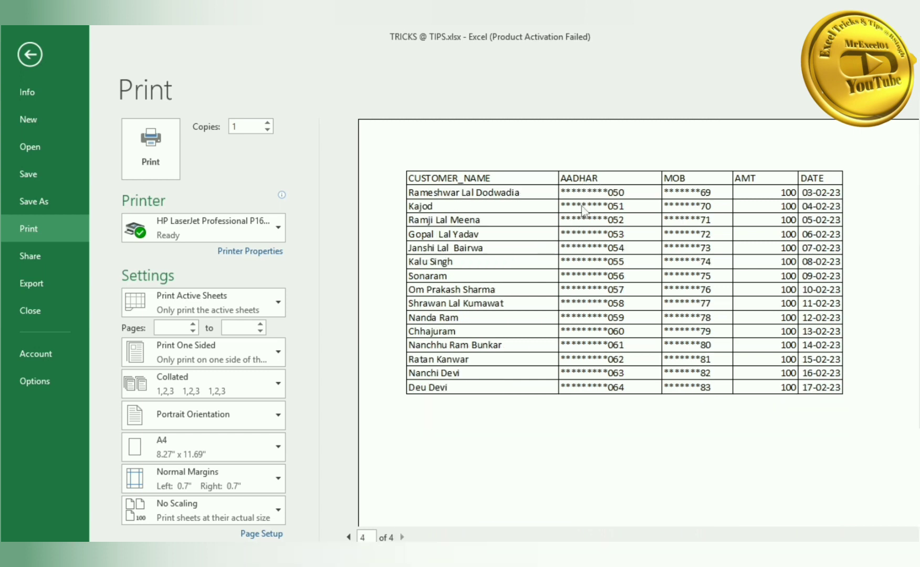
click(347, 536)
click(347, 535)
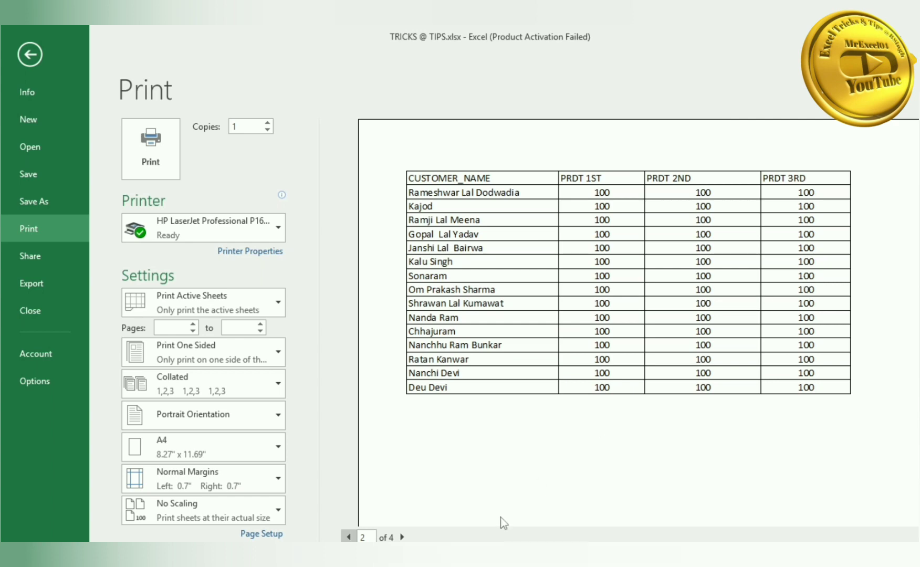
click(402, 537)
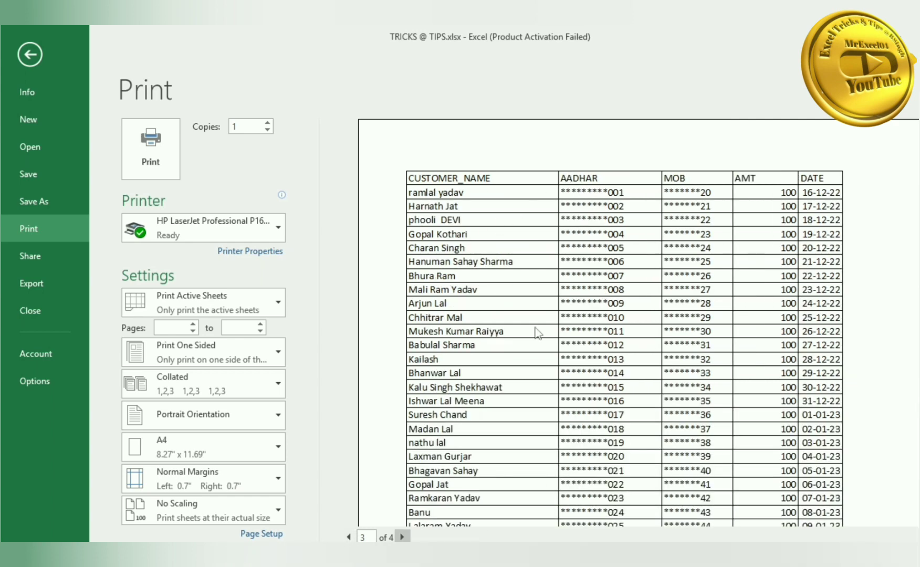
- Leave the print preview, select columns A–D and E–H, then make B5 active
click(31, 56)
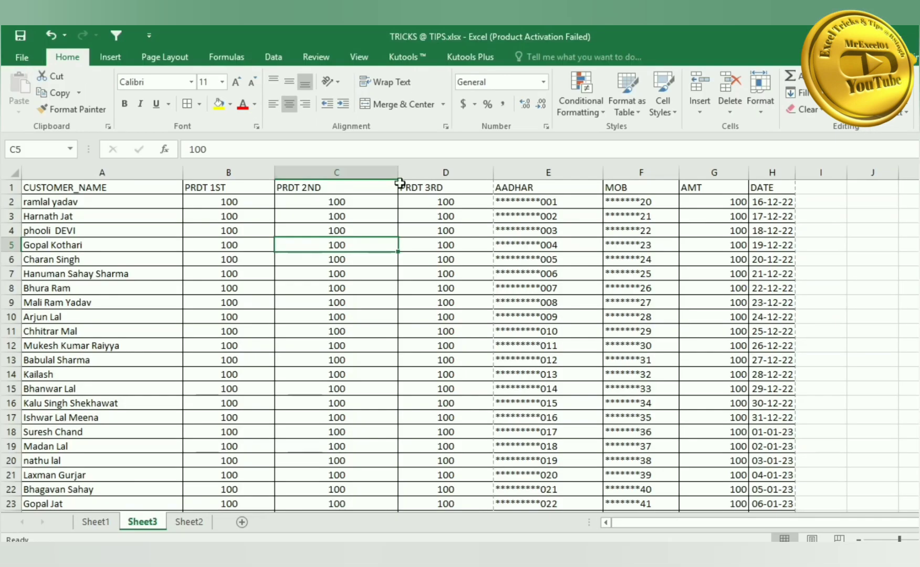
drag(441, 170, 162, 168)
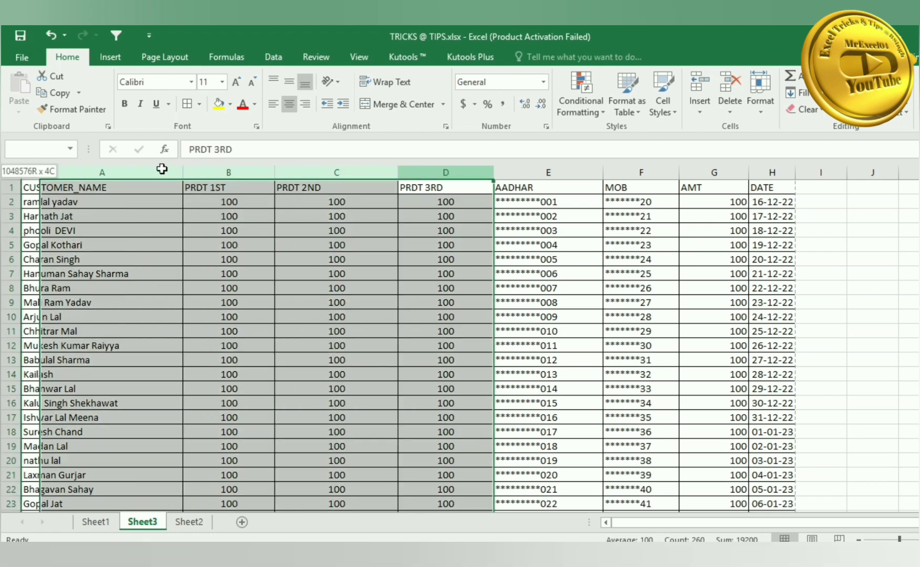
drag(538, 172, 772, 174)
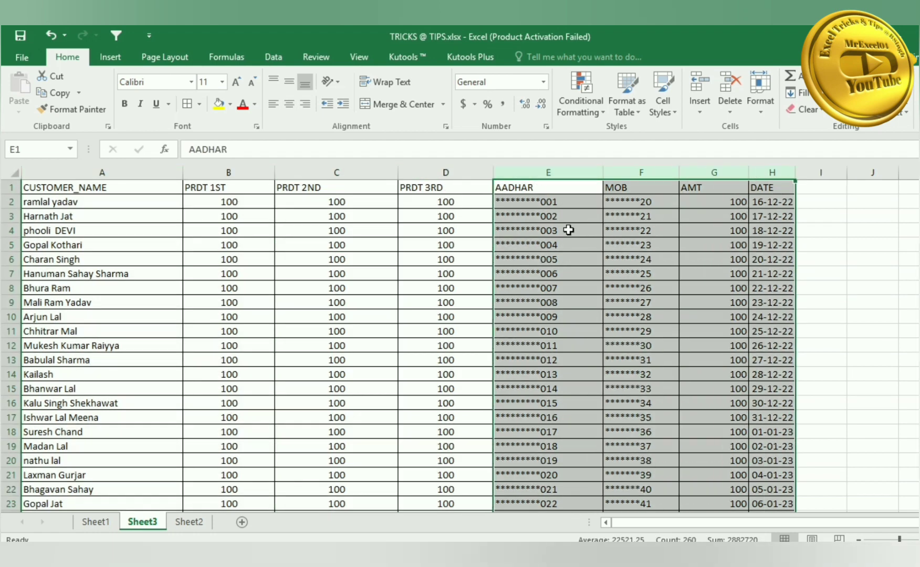
click(89, 262)
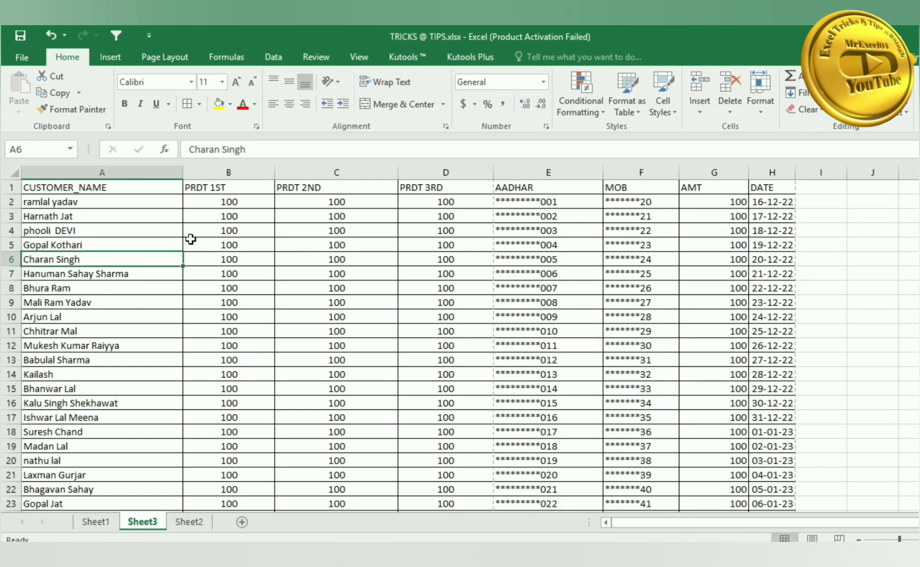
click(222, 239)
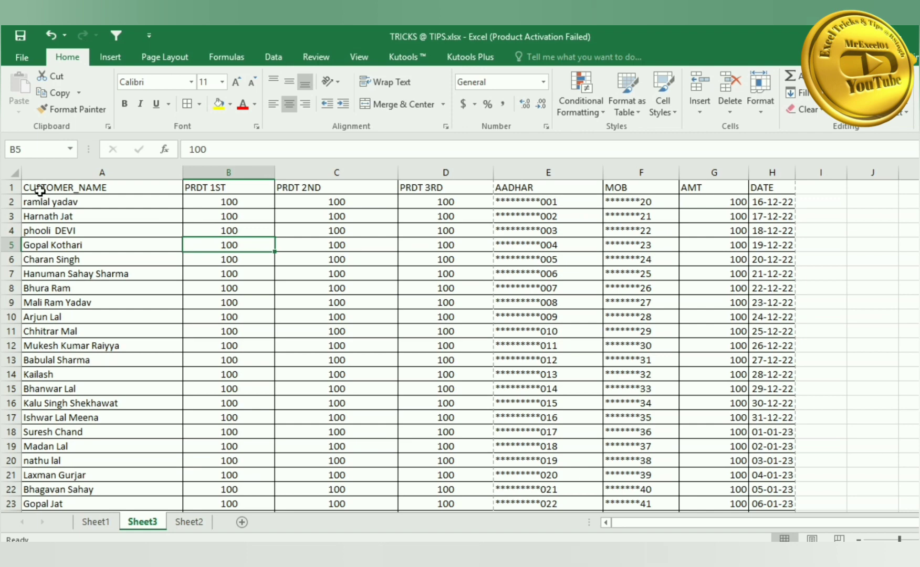
scroll(303, 269, down, 1)
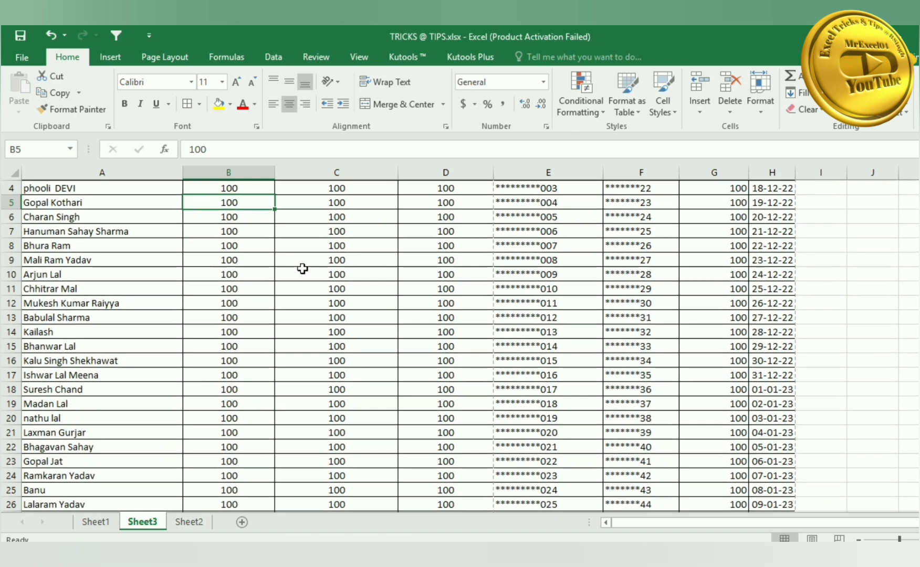
scroll(302, 268, up, 1)
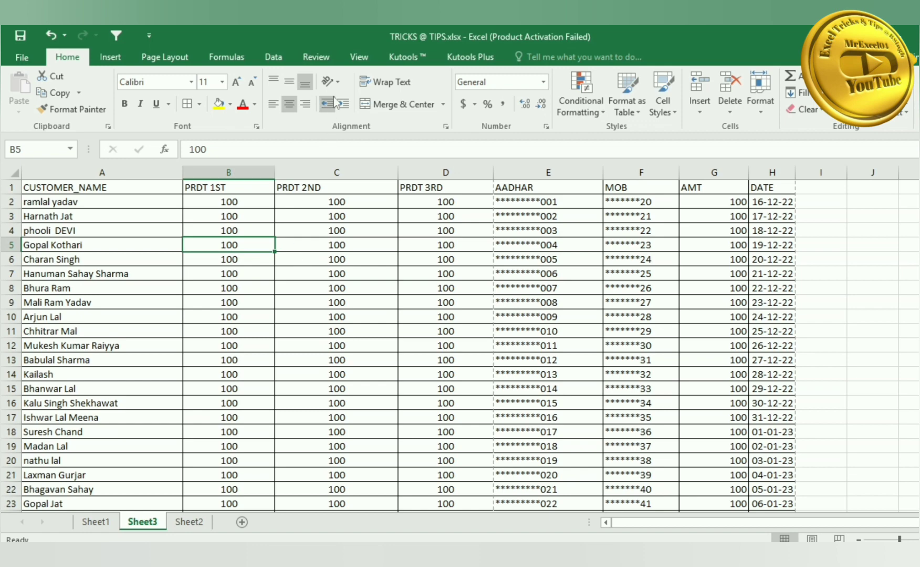
- Set Sheet3's page orientation to Landscape after checking page breaks, then return to Normal view
click(363, 61)
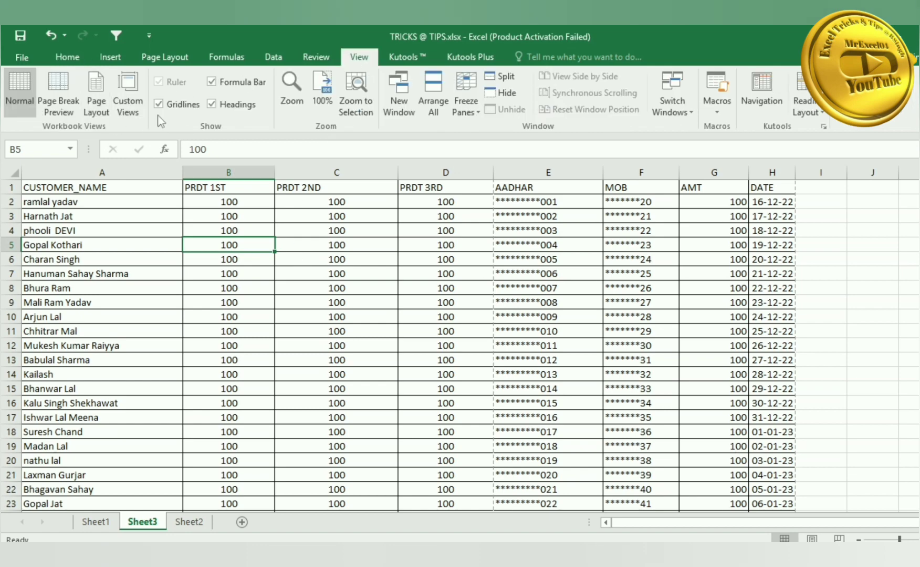
click(62, 93)
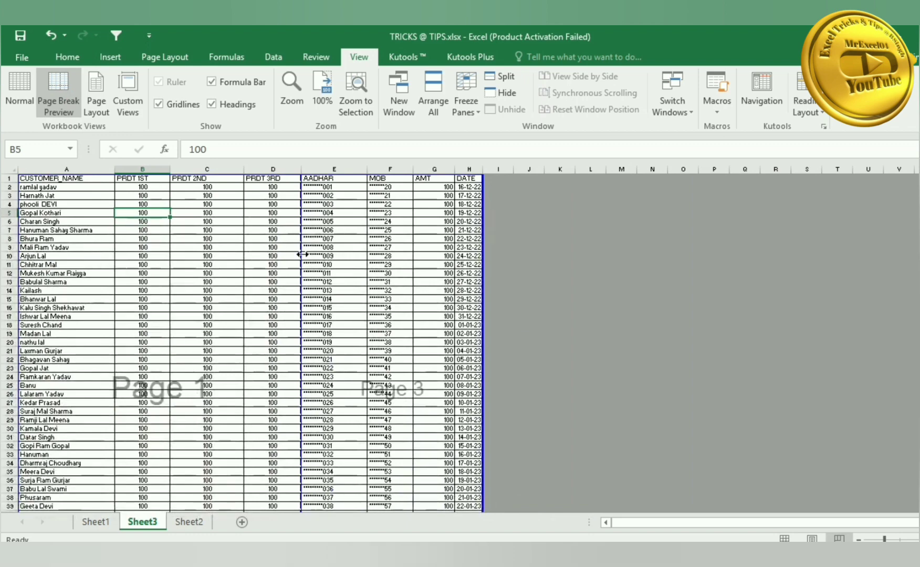
click(203, 277)
right_click(204, 277)
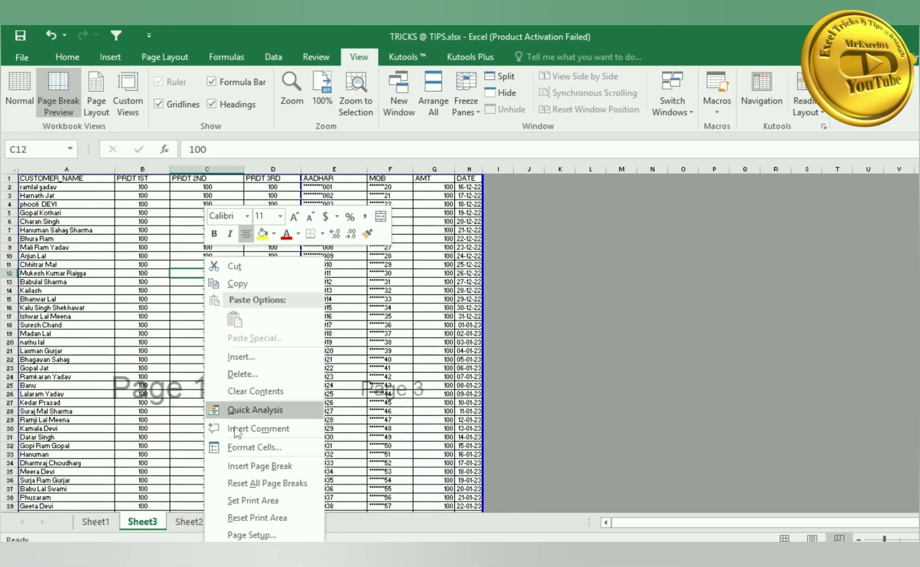
click(248, 535)
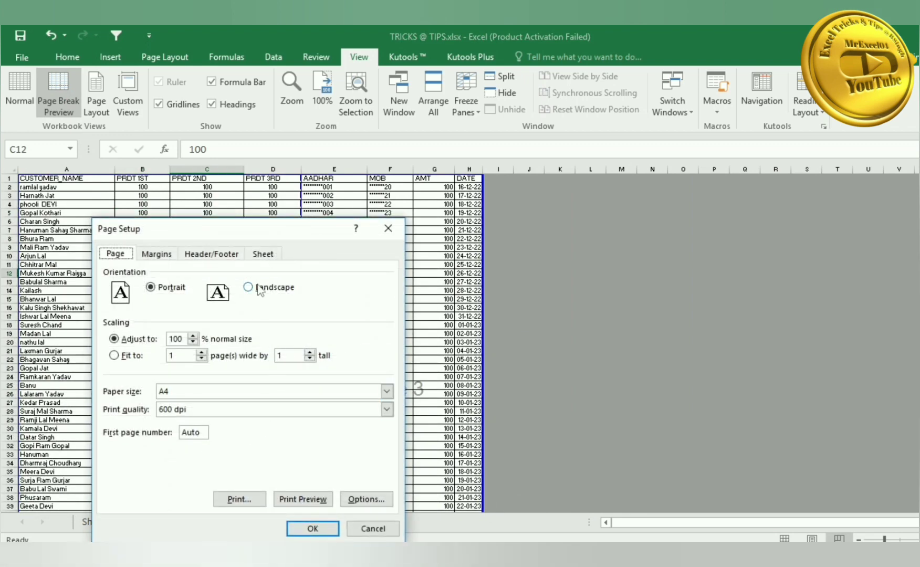
click(258, 291)
click(312, 528)
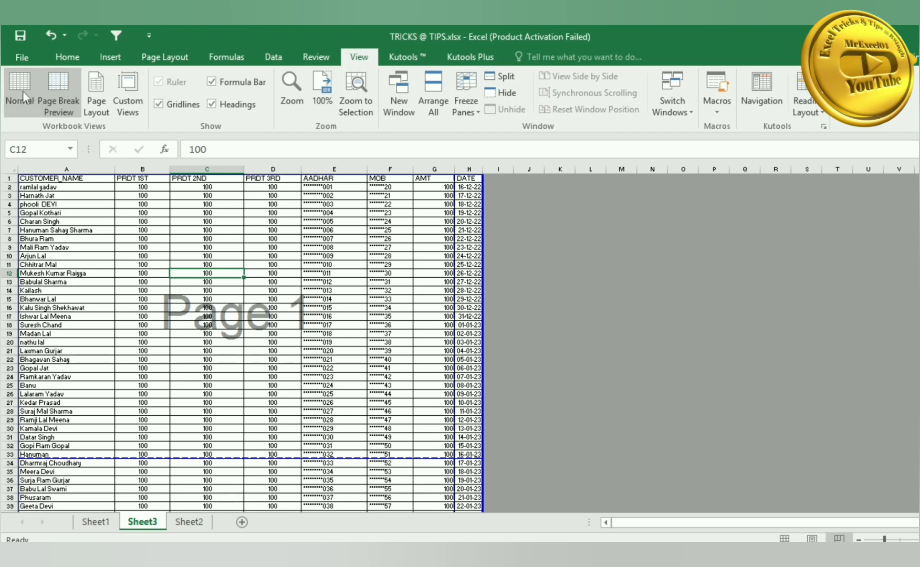
click(11, 82)
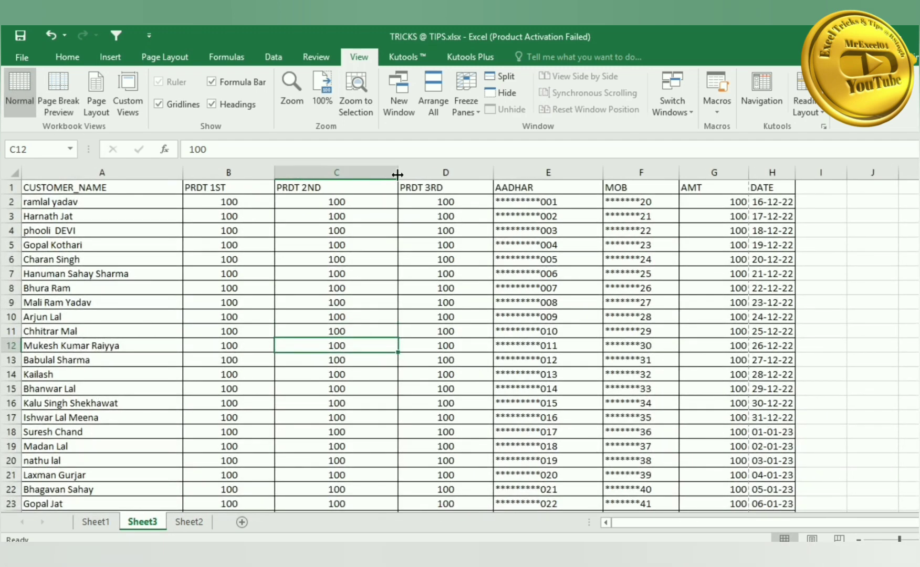
- Narrow column C, recheck the page breaks, and bring up Page Setup
drag(397, 175, 362, 175)
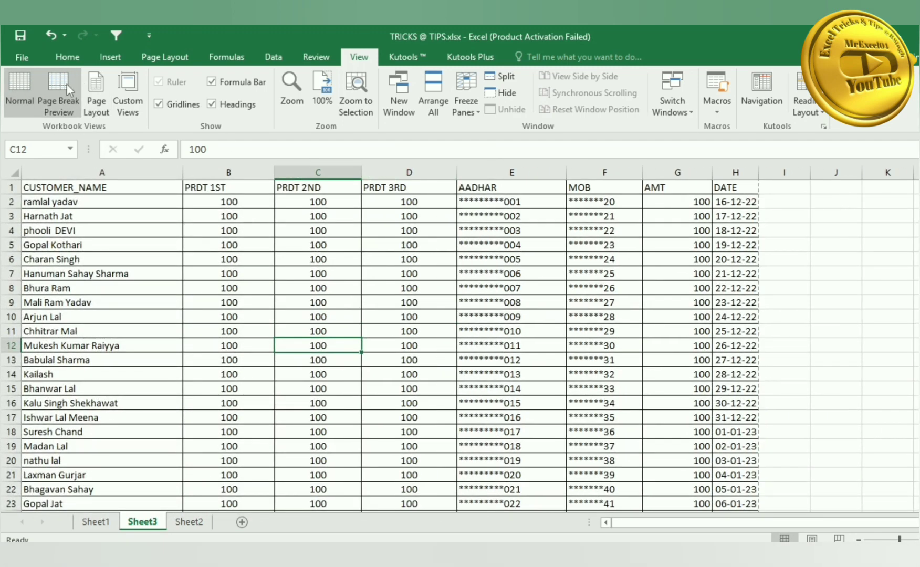
click(62, 87)
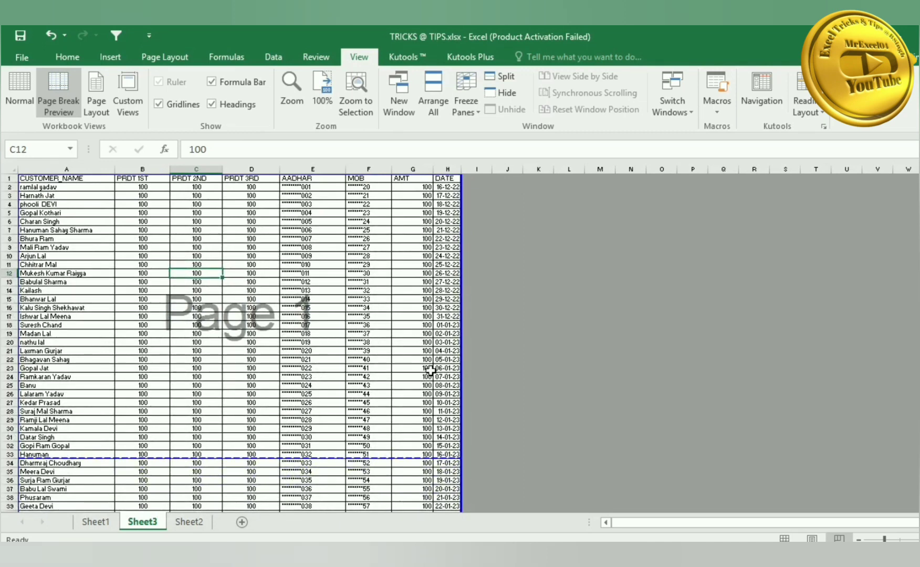
right_click(243, 290)
click(290, 533)
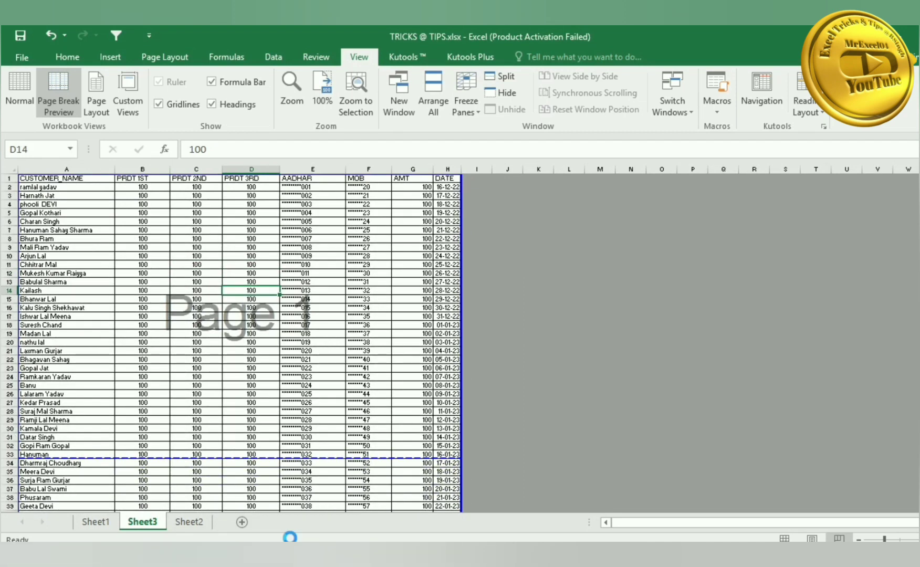
- Set rows to repeat at top to $1:$1 and columns to repeat at left to $A:$A
click(308, 257)
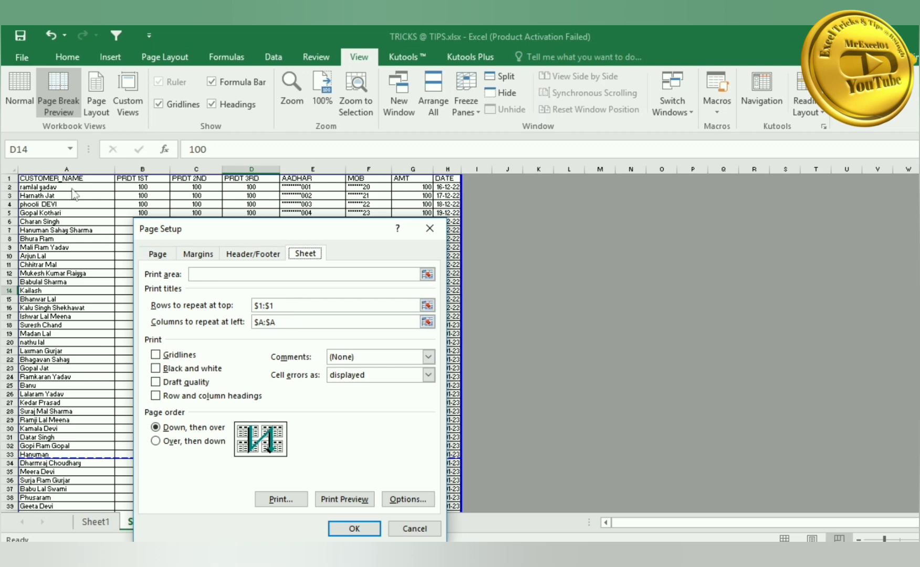
click(282, 302)
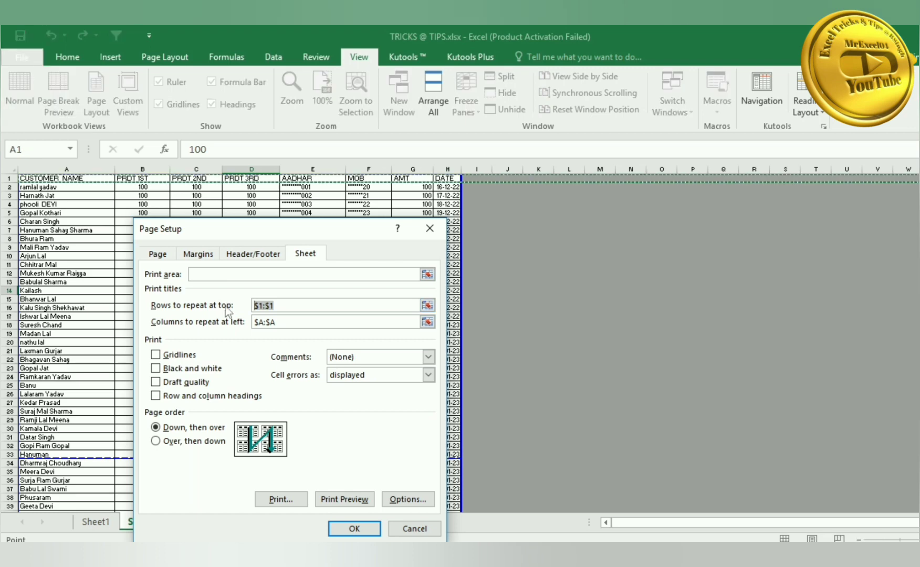
key(BackSpace)
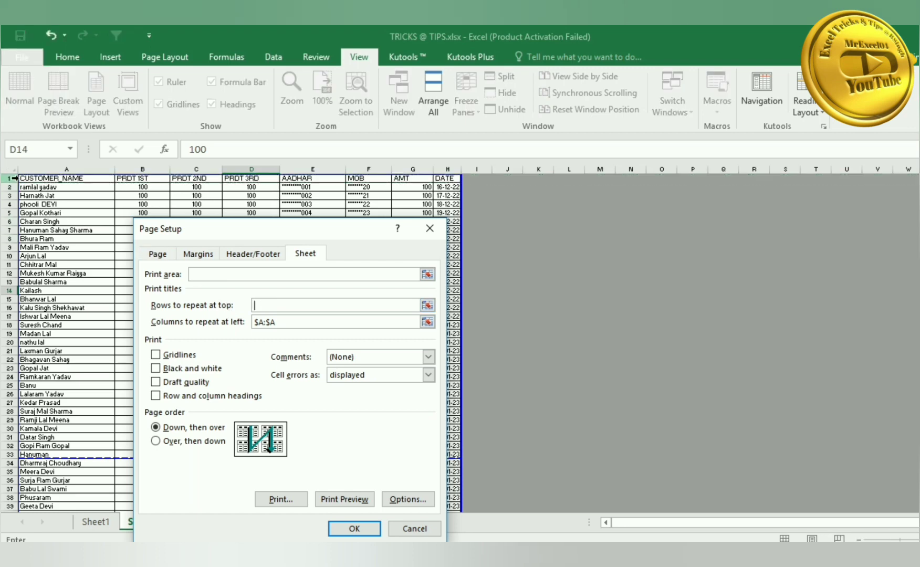
click(10, 179)
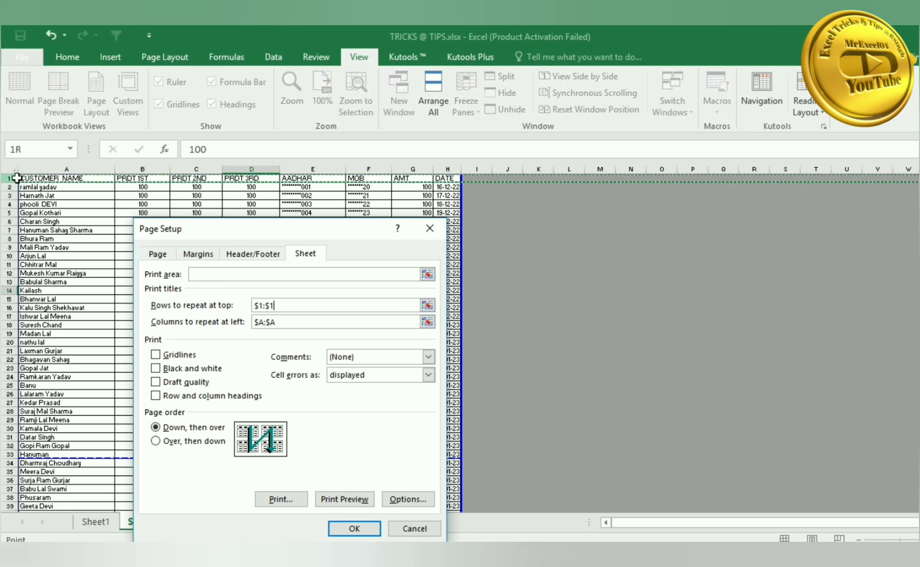
click(278, 323)
key(BackSpace)
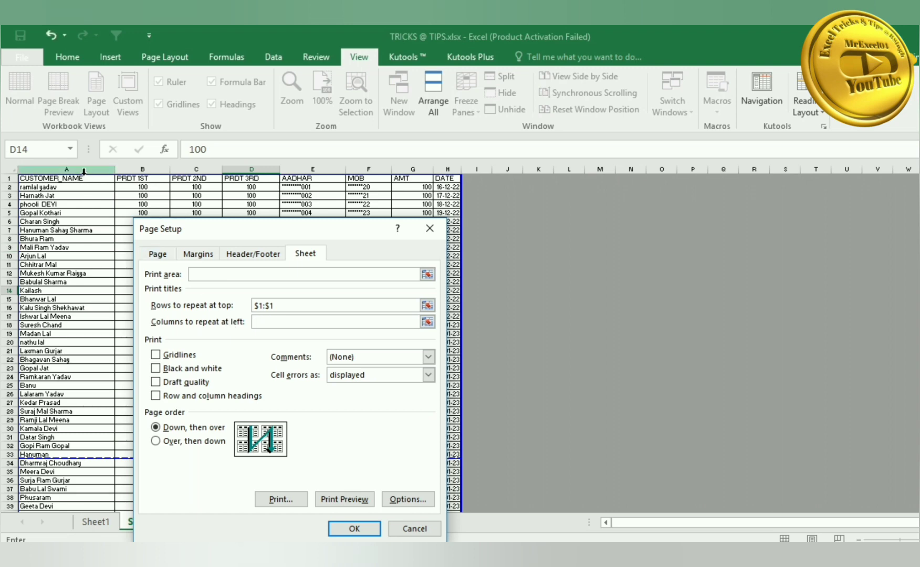
click(84, 170)
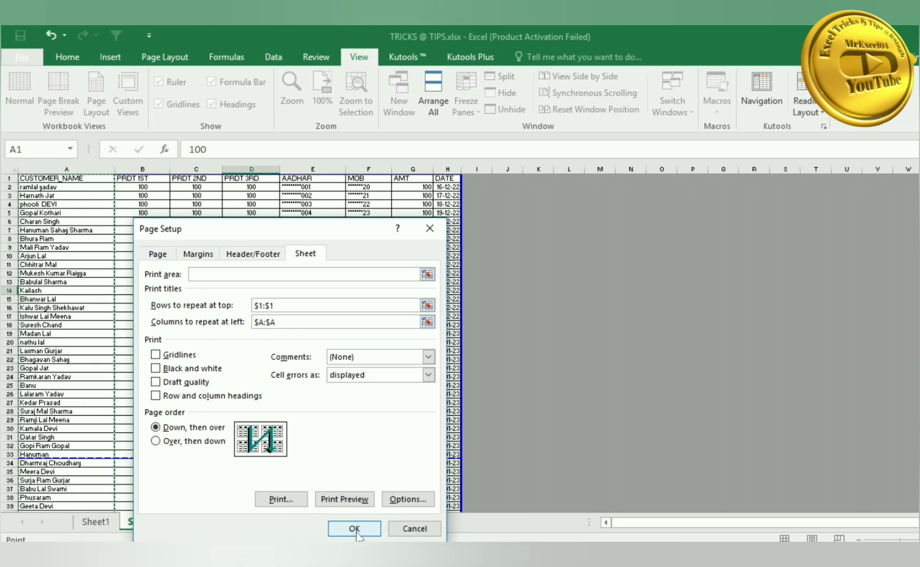
click(250, 256)
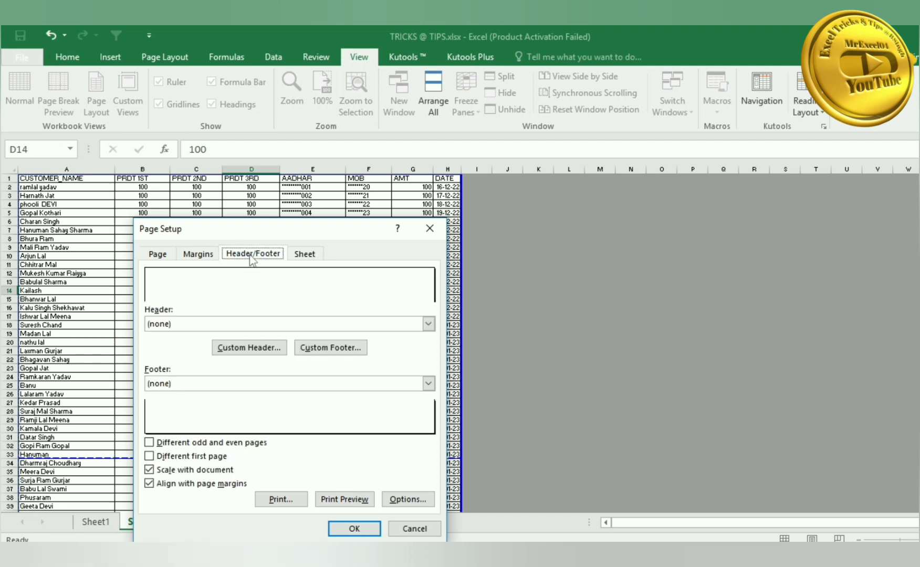
- Inspect the empty Custom Footer and Custom Header editors and close both without changes
click(330, 347)
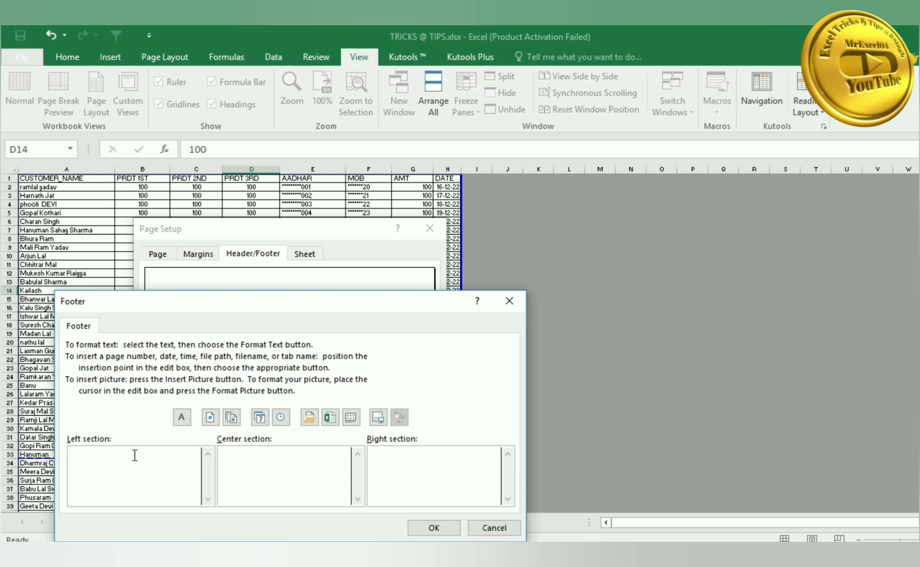
click(487, 529)
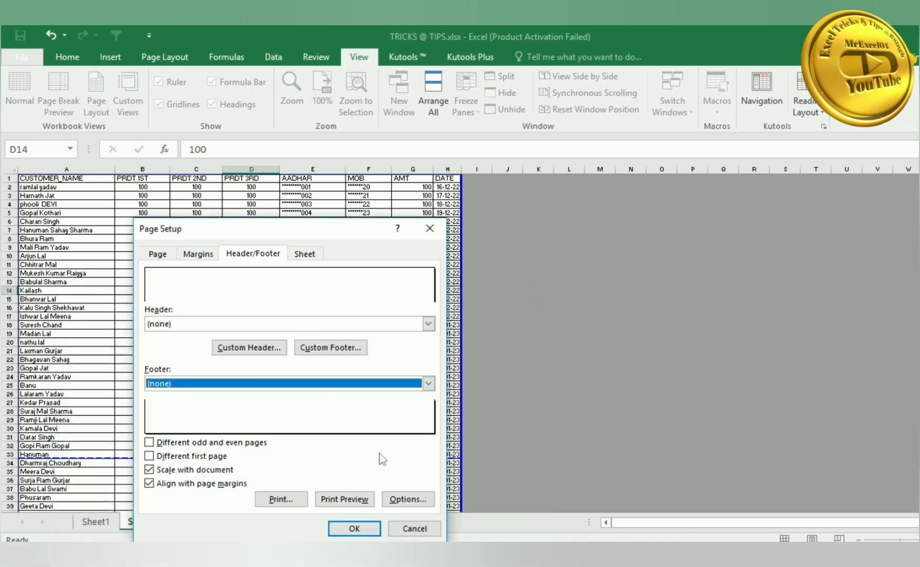
click(249, 350)
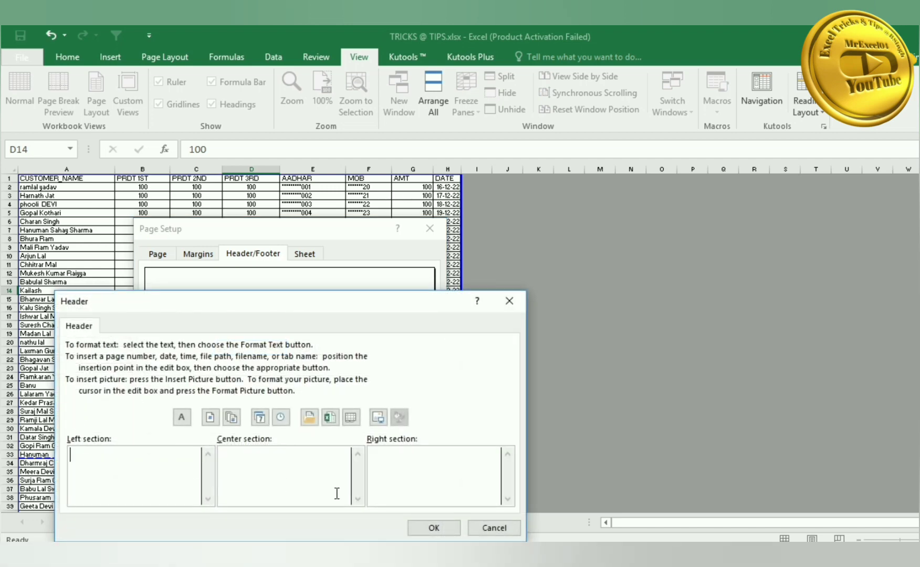
click(488, 529)
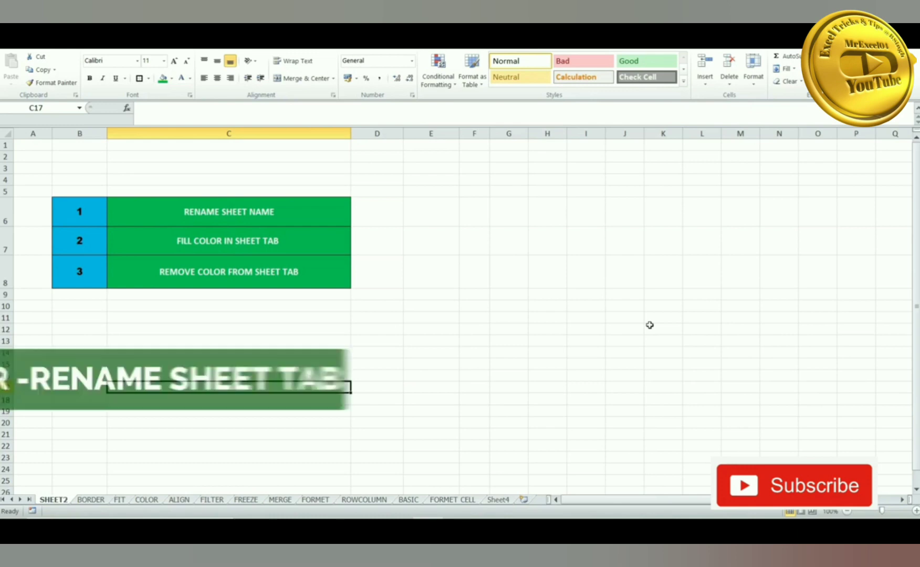
- Rename the SHEET2 tab to SHEET1 using the Alt+H+O+R shortcut
key(alt+h)
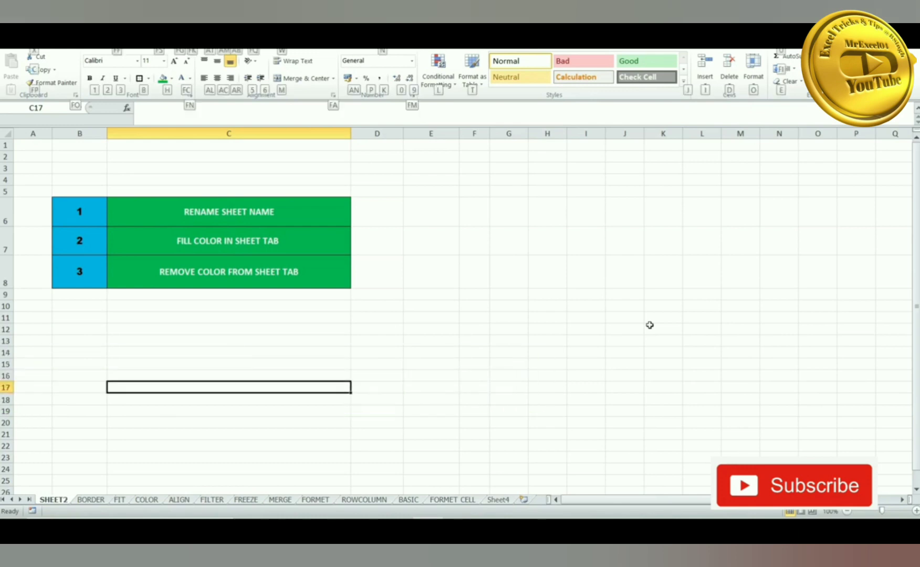
key(o)
key(r)
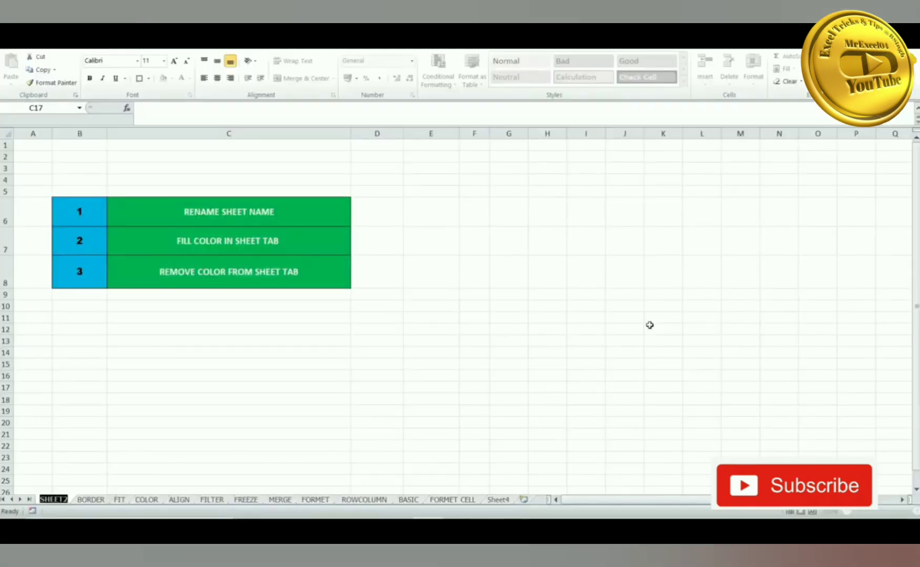
text(SHEE)
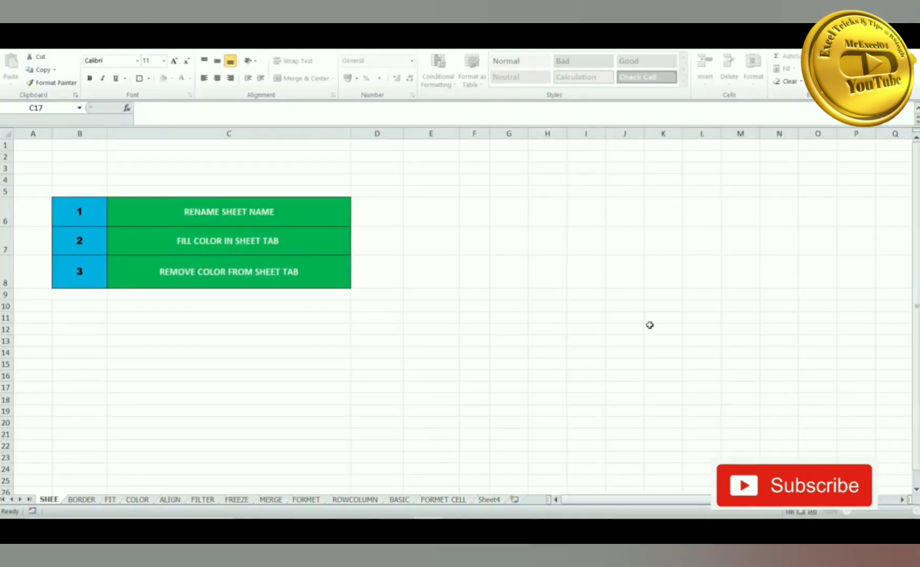
text(T1)
key(Return)
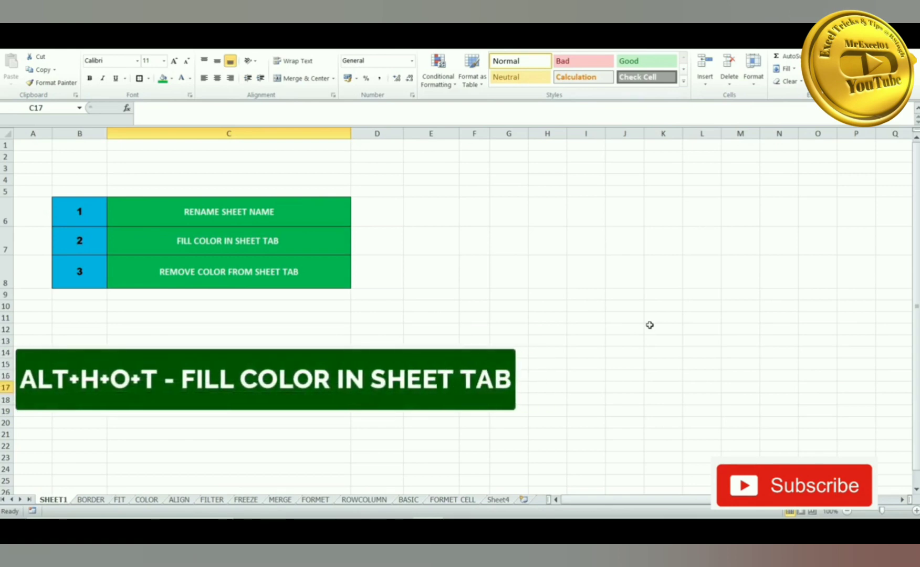
- Colour the SHEET1 tab orange with Alt+H+O+T and view it from the BORDER sheet
key(alt+h)
key(o)
key(t)
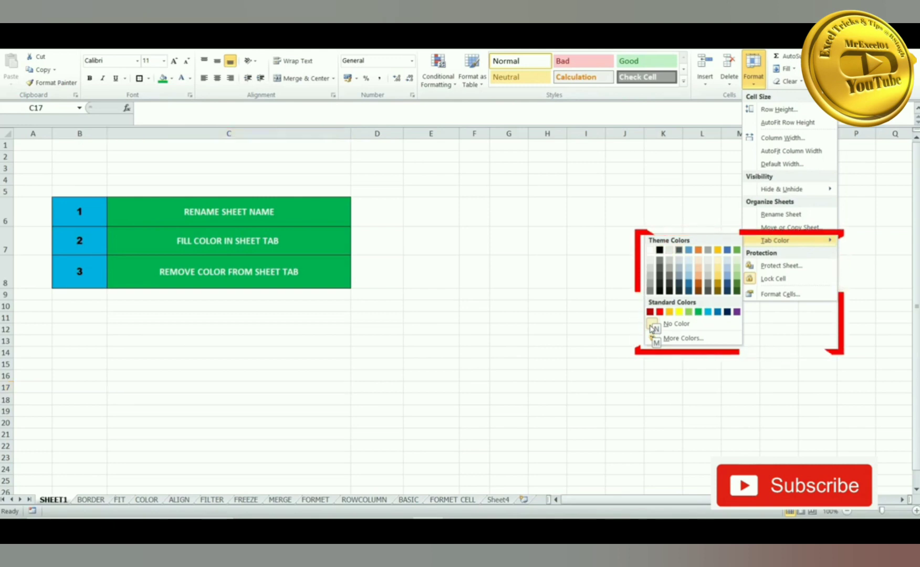
click(652, 325)
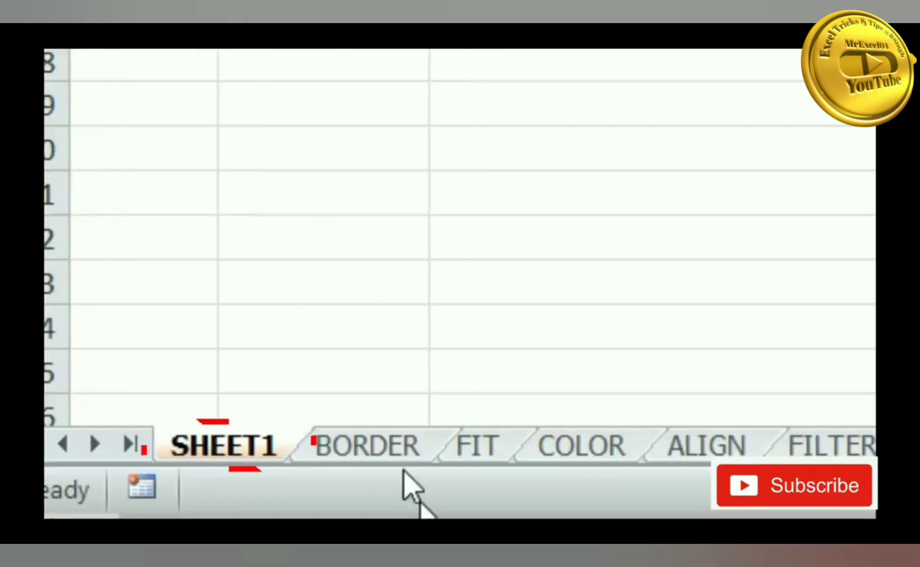
click(391, 447)
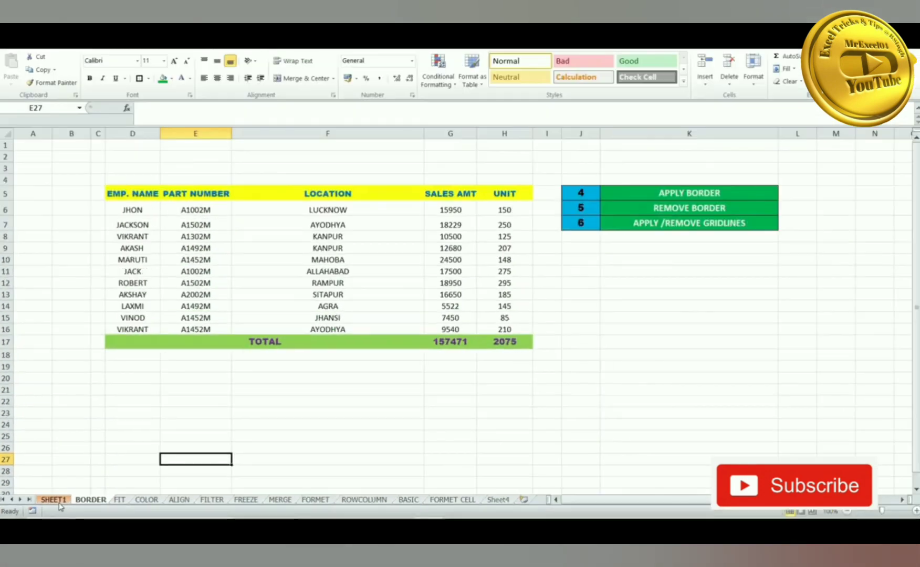
click(244, 455)
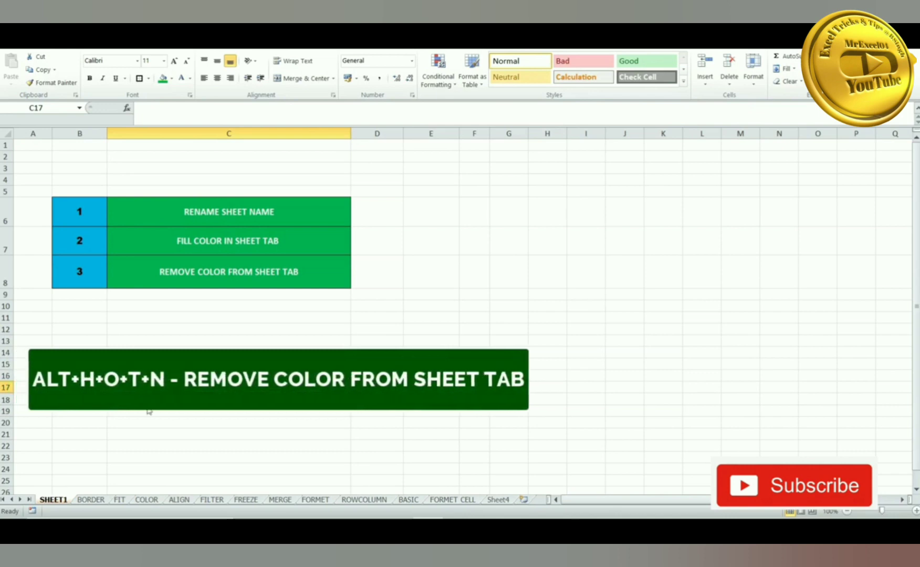
- Set the SHEET1 tab to No Color with Alt+H+O+T+N and check it
key(alt+h)
key(o)
key(t)
key(n)
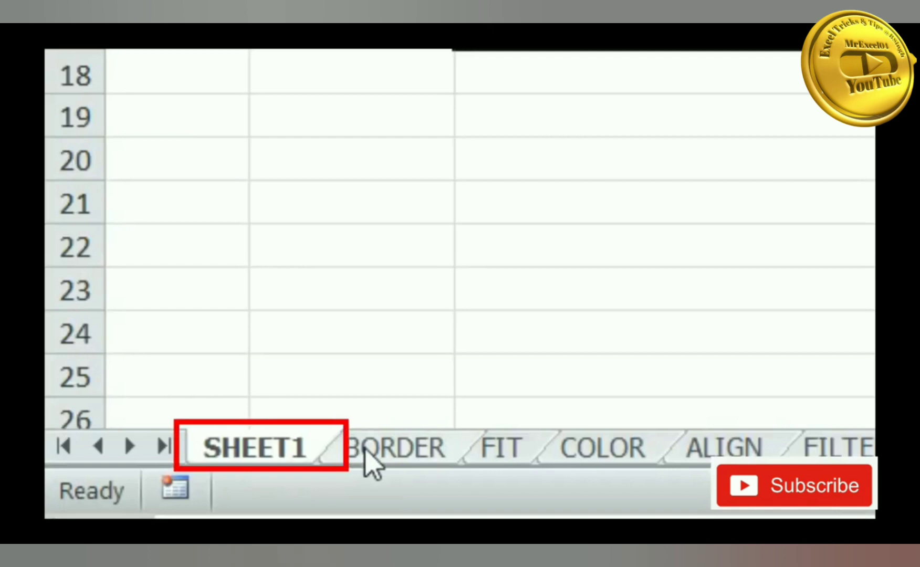
click(84, 500)
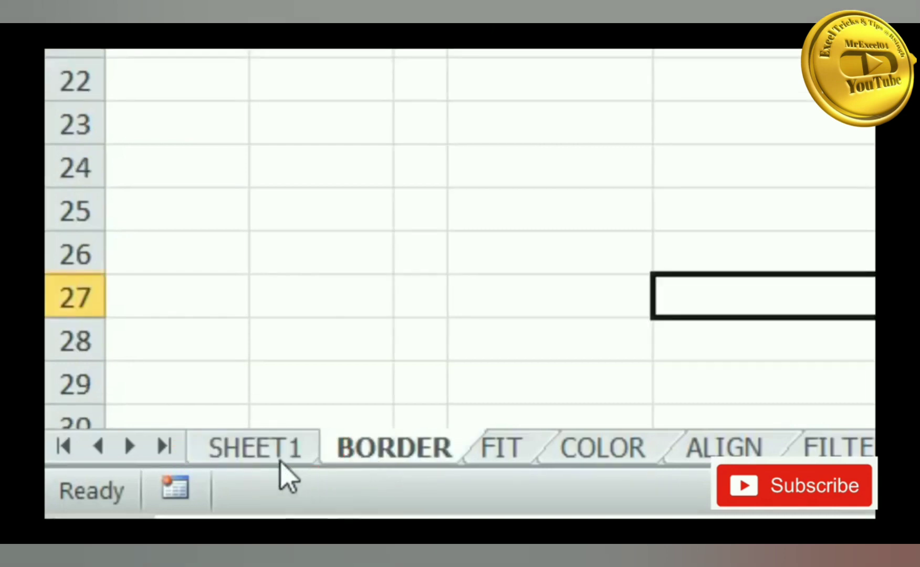
click(276, 459)
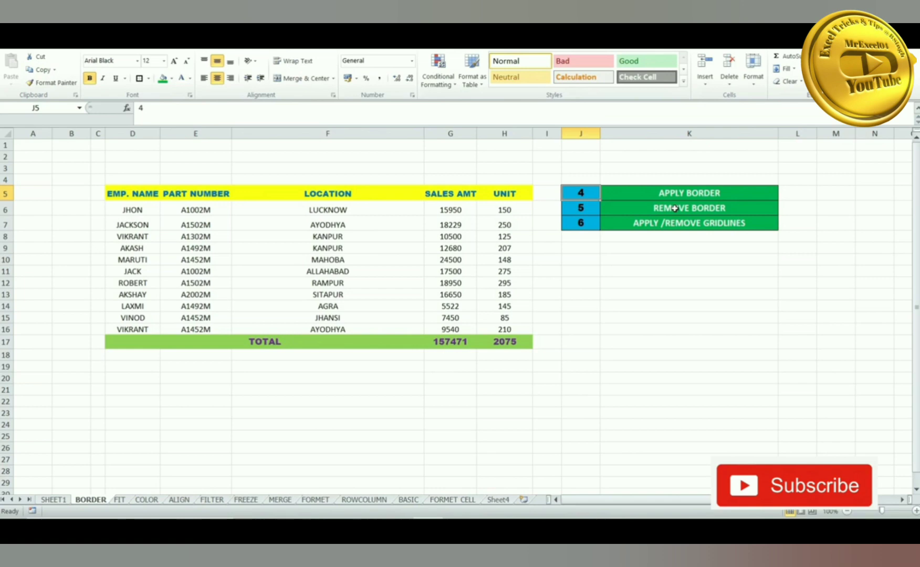
- Select the whole employee sales table with Ctrl+A and apply All Borders via Alt+H+B+A
click(169, 191)
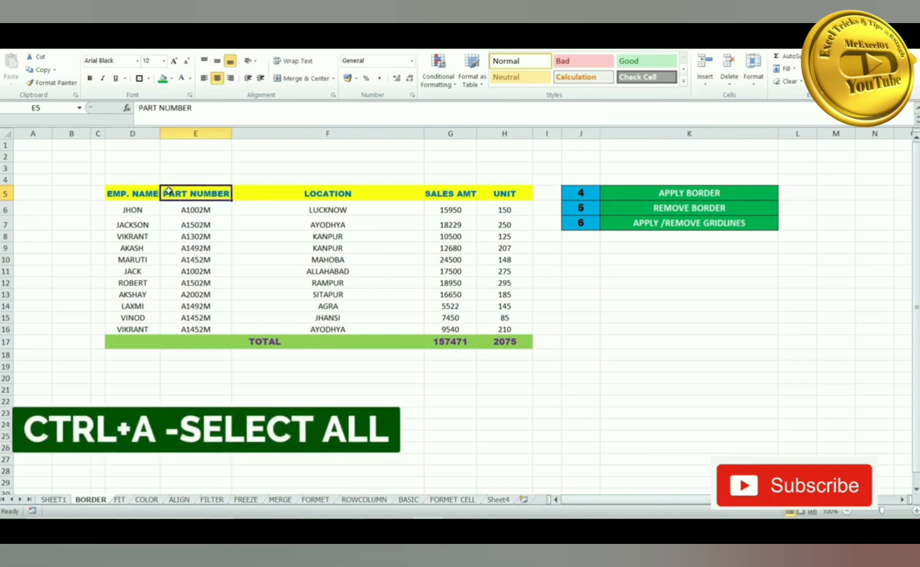
key(ctrl+a)
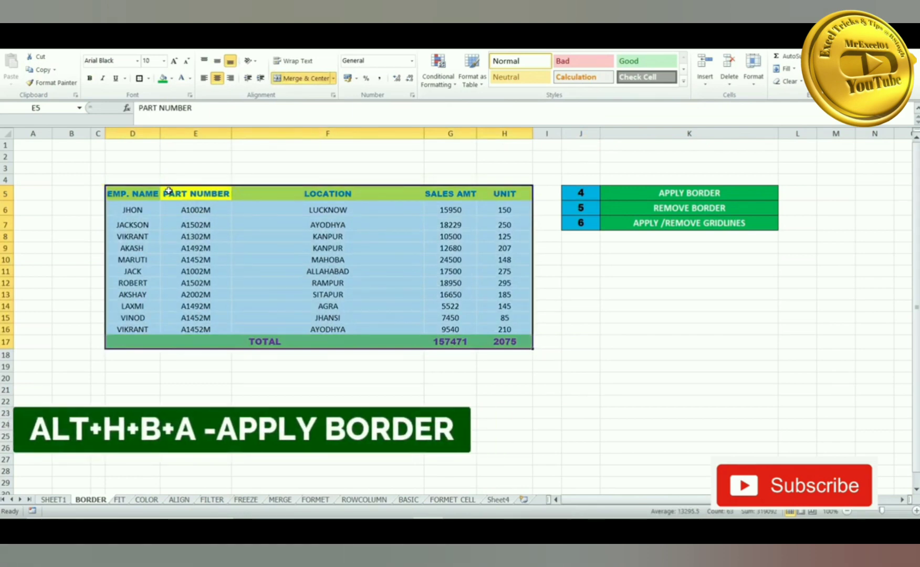
key(alt+h)
key(b)
key(a)
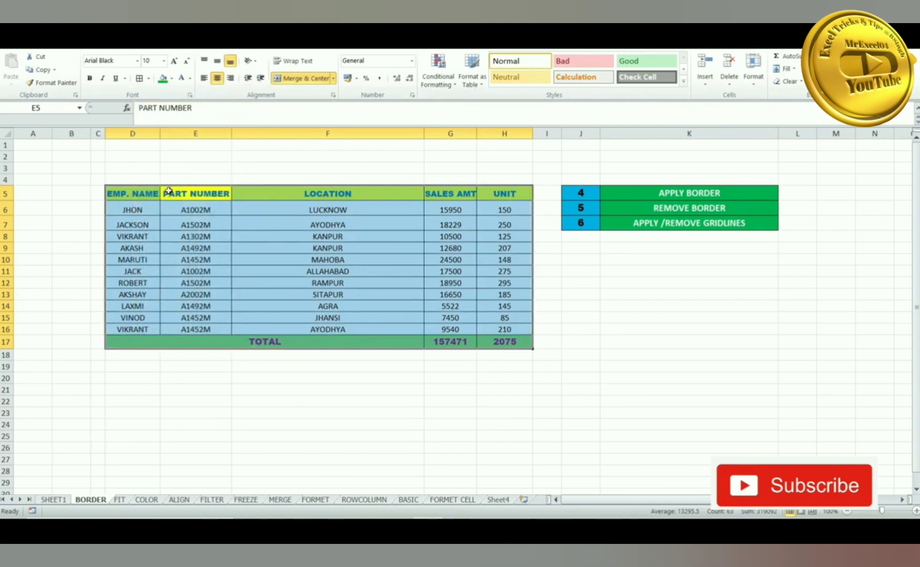
click(236, 423)
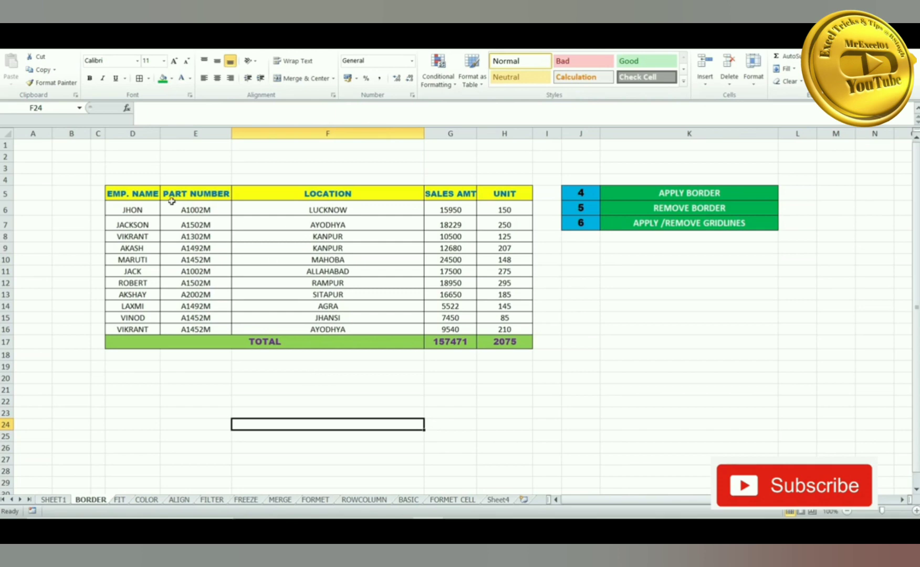
- Select the employee table from EMP. NAME with Ctrl+A and apply No Border via Alt+H+B+N
click(125, 195)
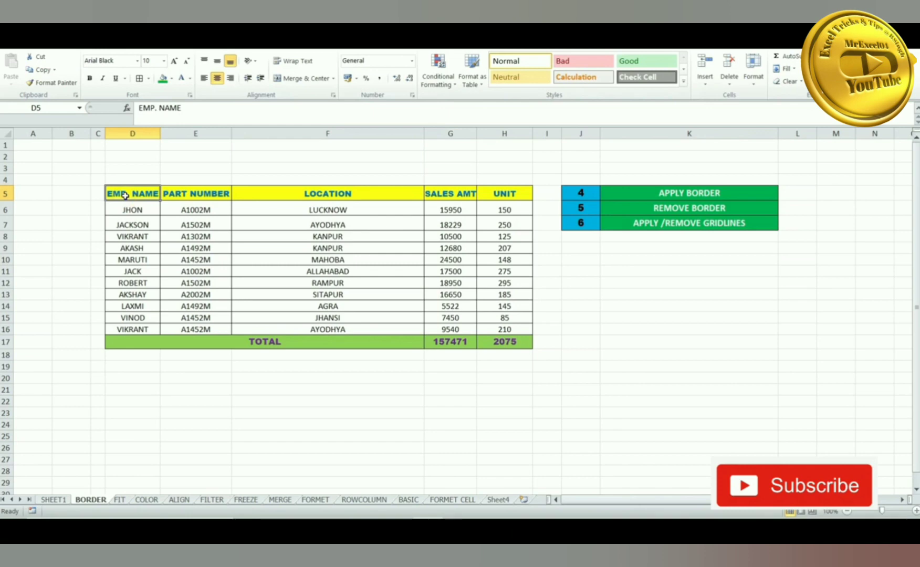
key(ctrl+a)
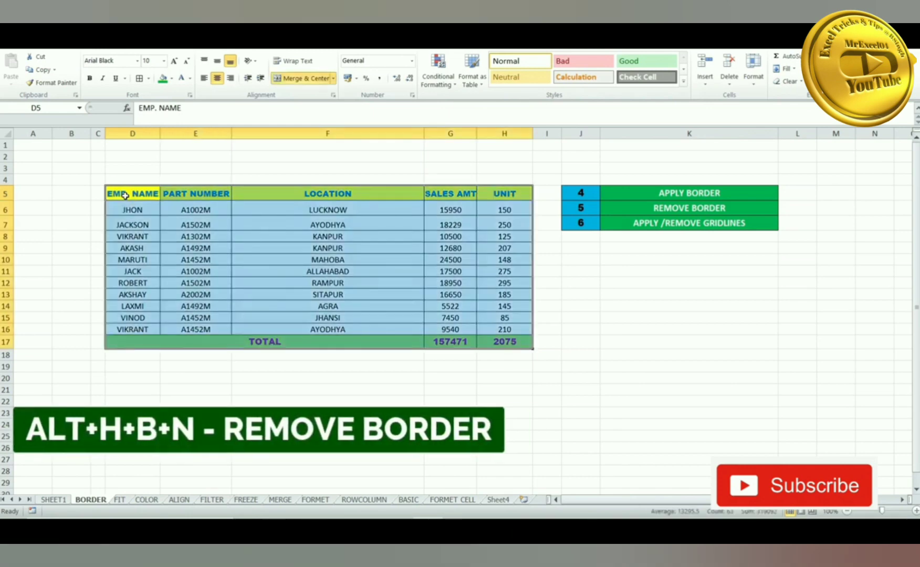
key(alt+h)
key(b)
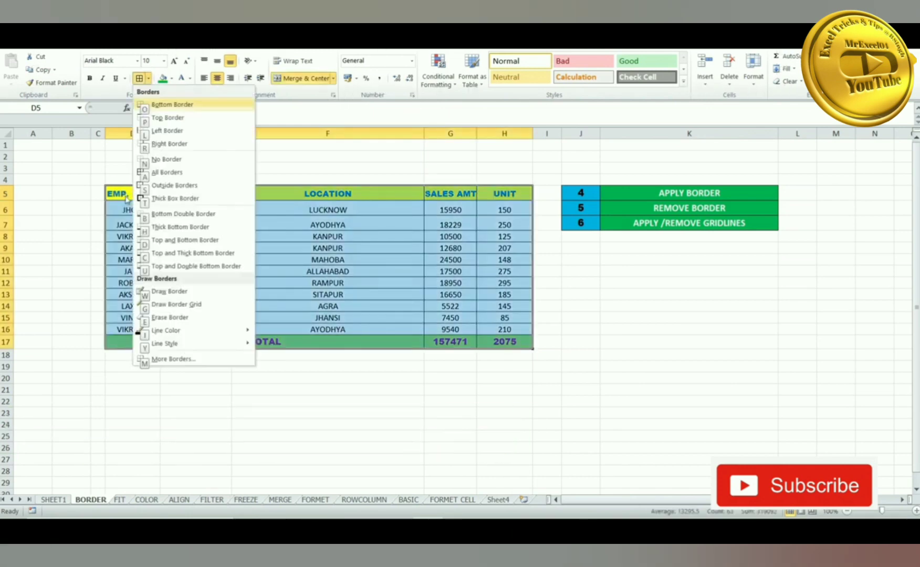
key(n)
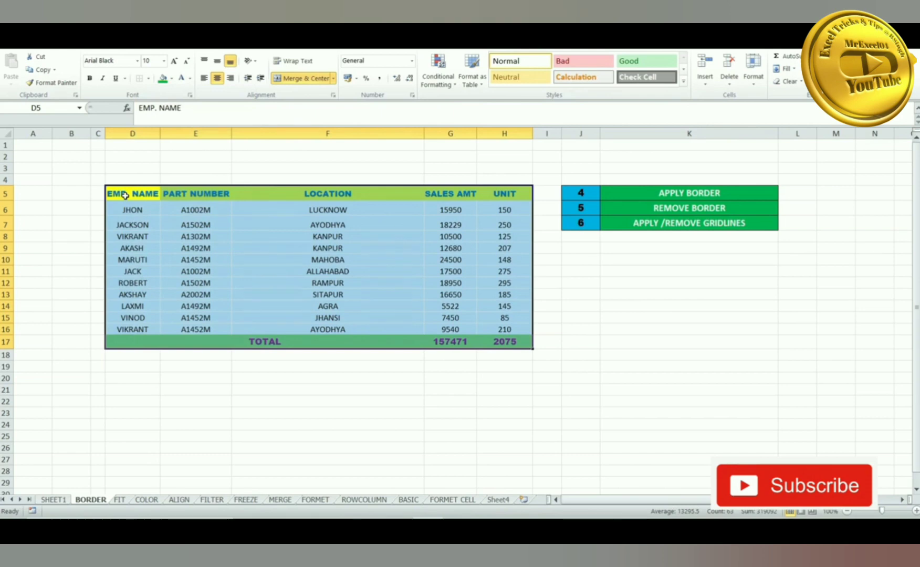
click(145, 194)
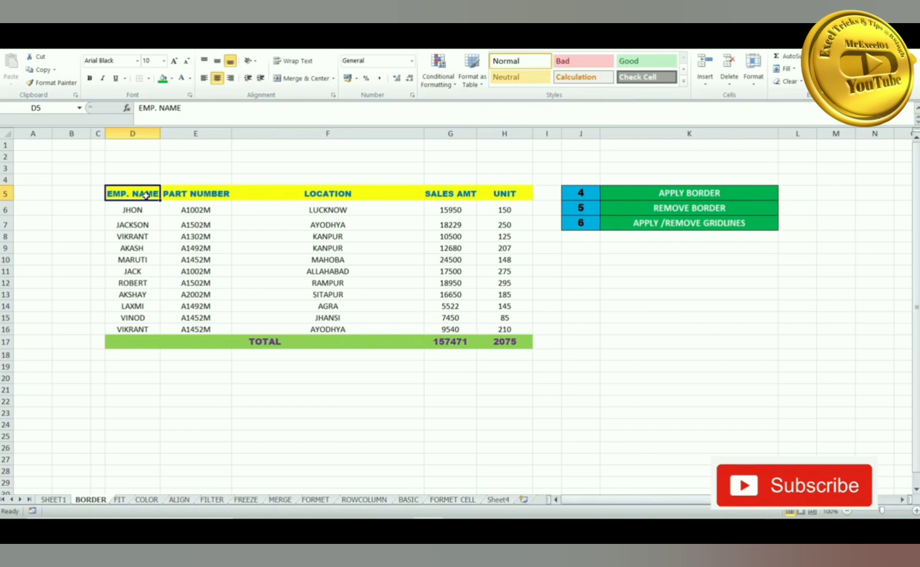
click(208, 390)
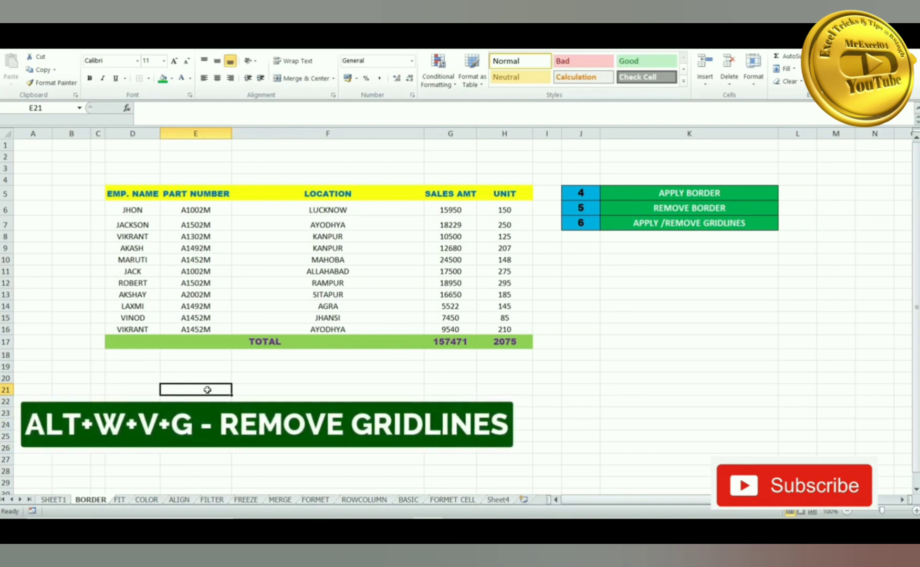
- Hide the BORDER sheet's gridlines with Alt+W+V+G
key(alt+w)
key(v)
key(g)
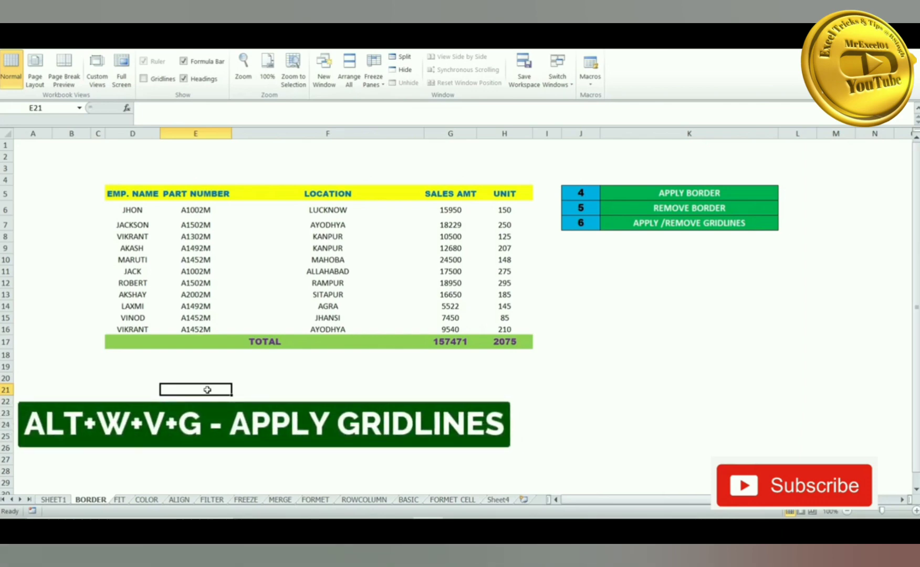
- Show the gridlines again and switch to the FIT sheet
key(alt+w)
key(v)
key(g)
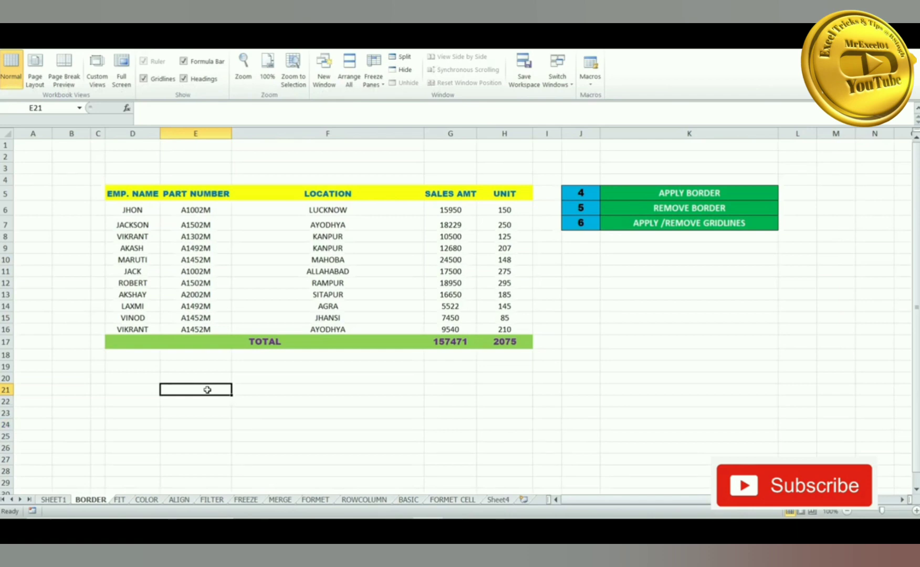
key(ctrl+Page_Down)
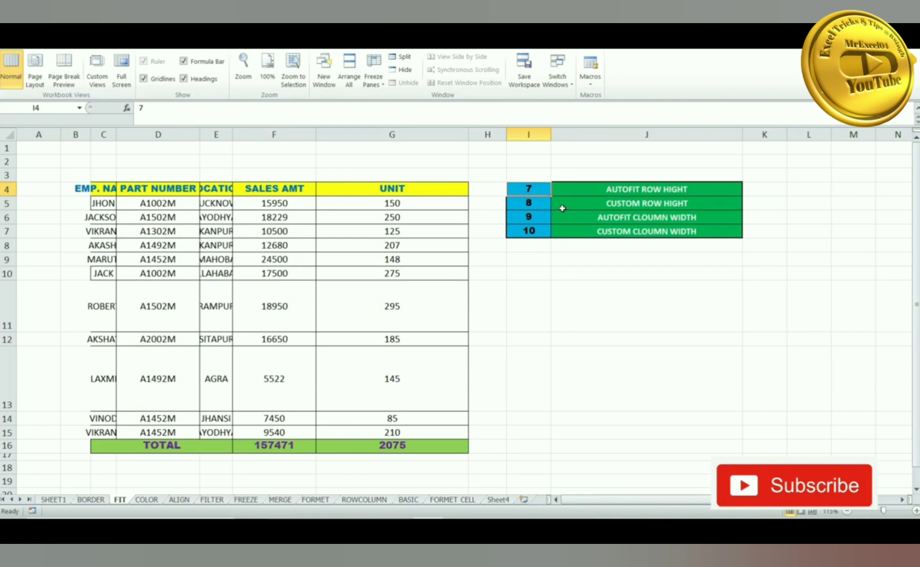
- Select the extra-tall rows 11 and 13, then columns G and F
click(5, 316)
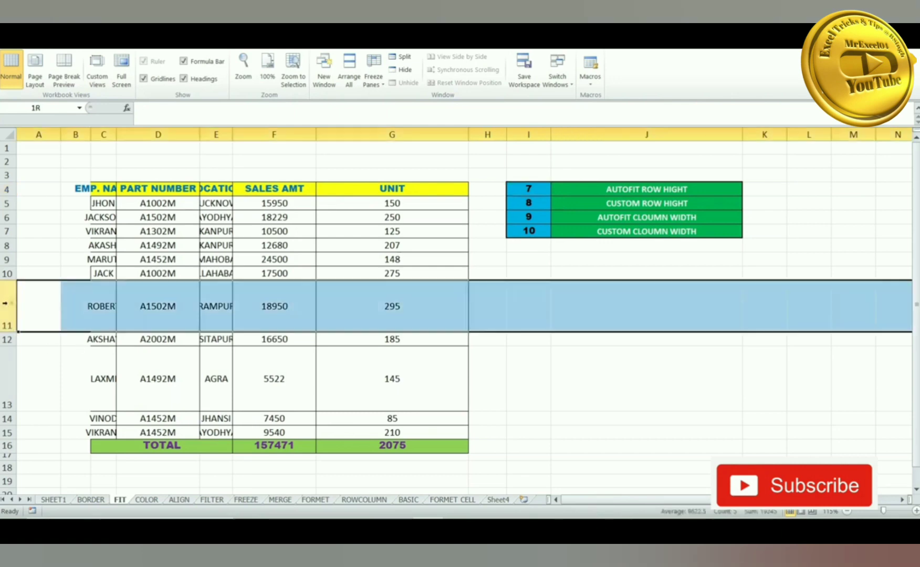
click(7, 387)
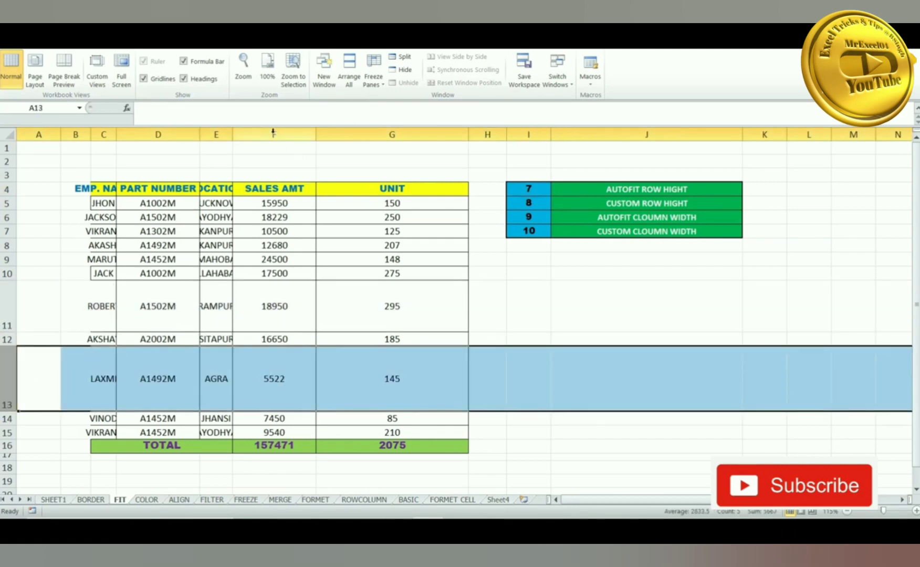
click(367, 134)
click(298, 128)
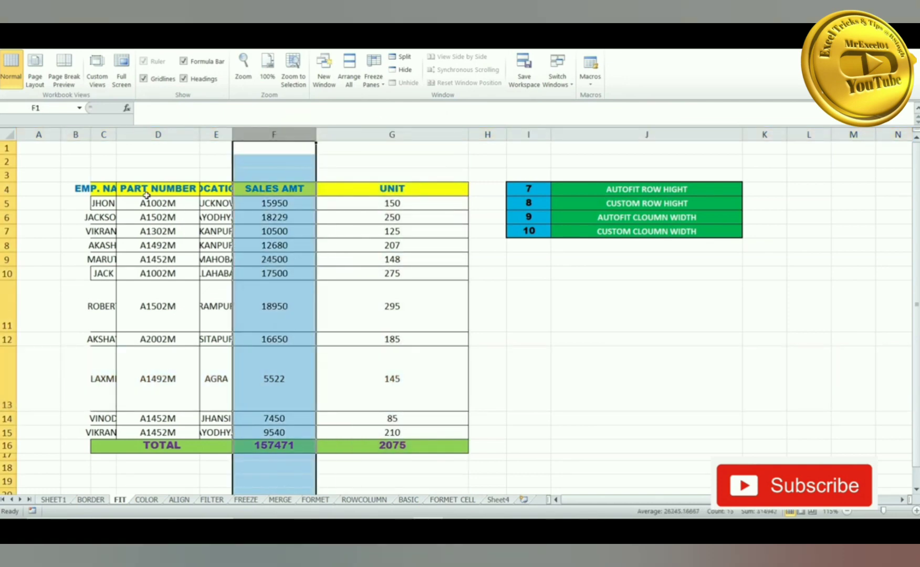
- Select the whole table from the PART NUMBER cell and AutoFit its row heights
click(146, 190)
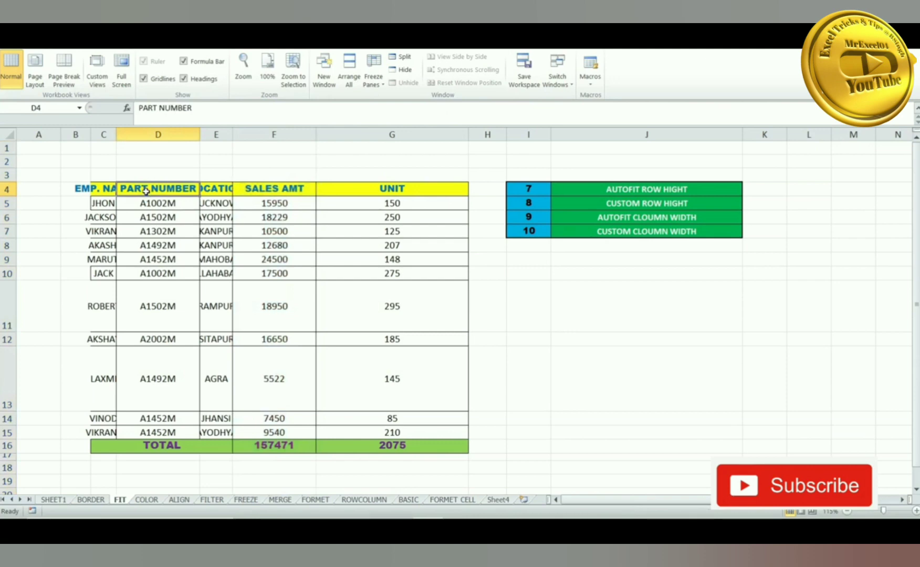
key(ctrl+a)
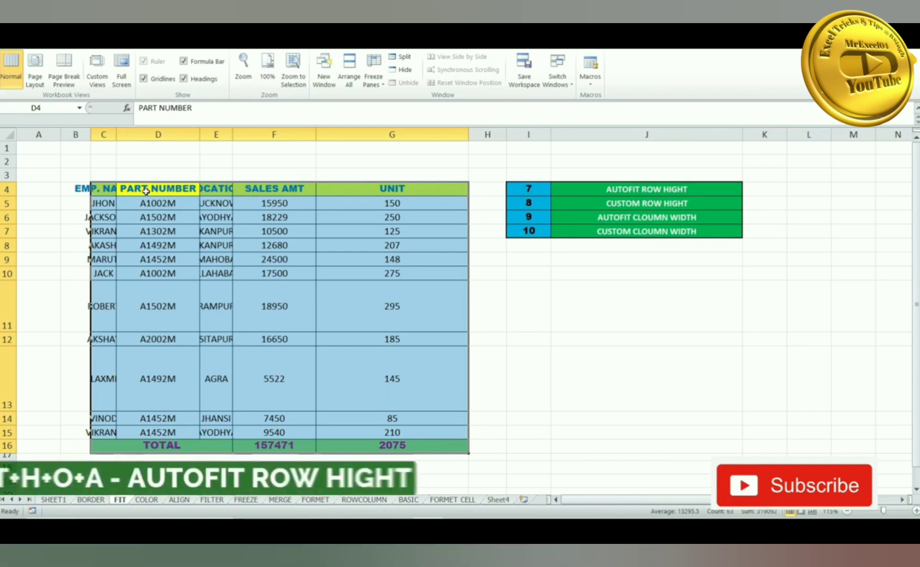
key(alt)
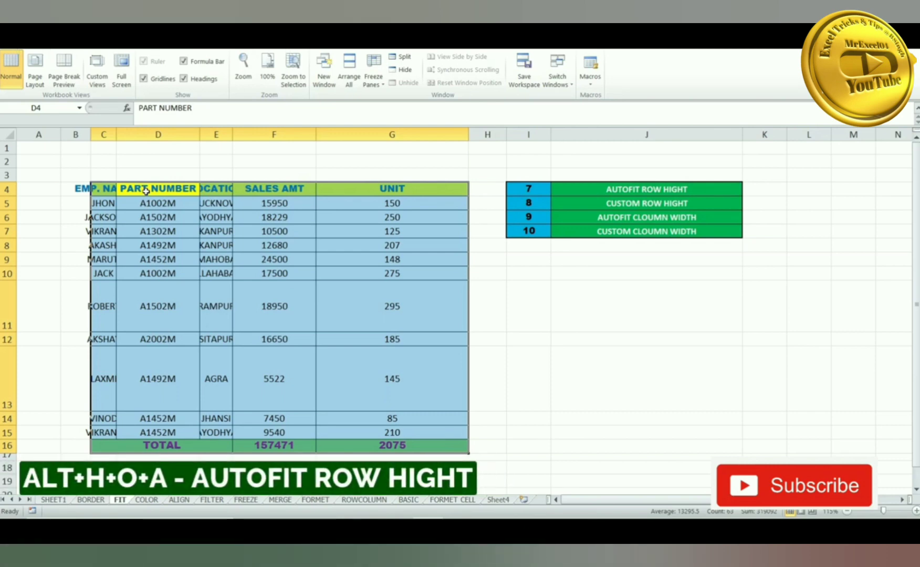
key(h)
key(o)
key(a)
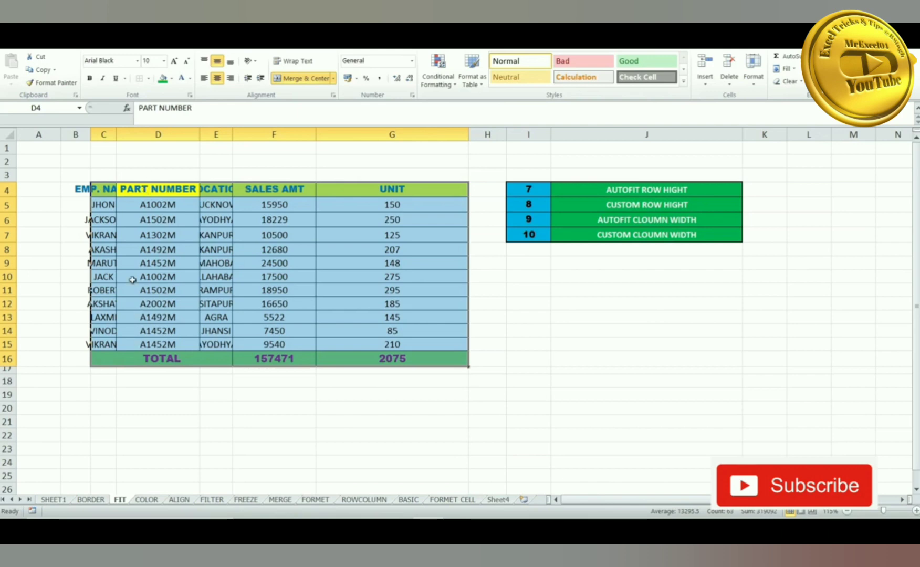
- Make header row 4 (EMP. NAME) 18 high, then select the whole table
click(148, 247)
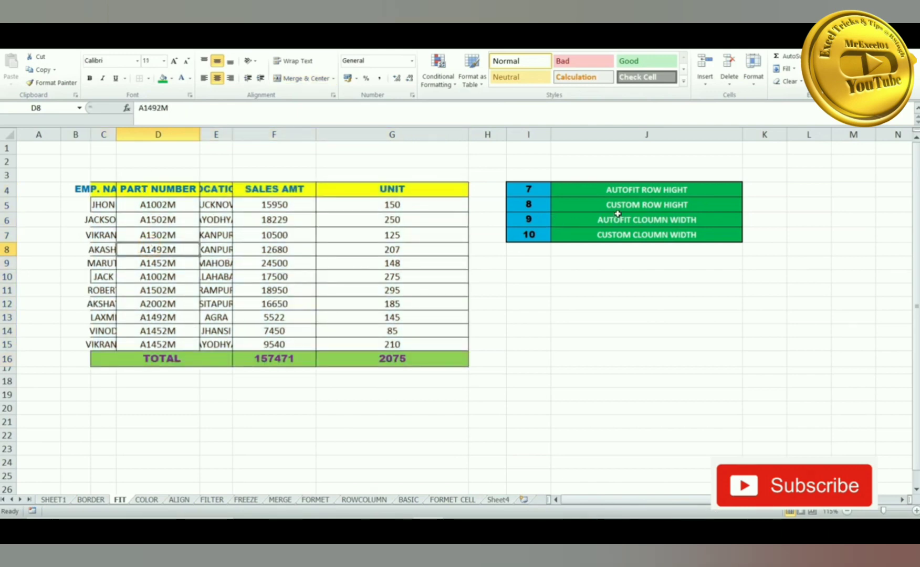
click(108, 190)
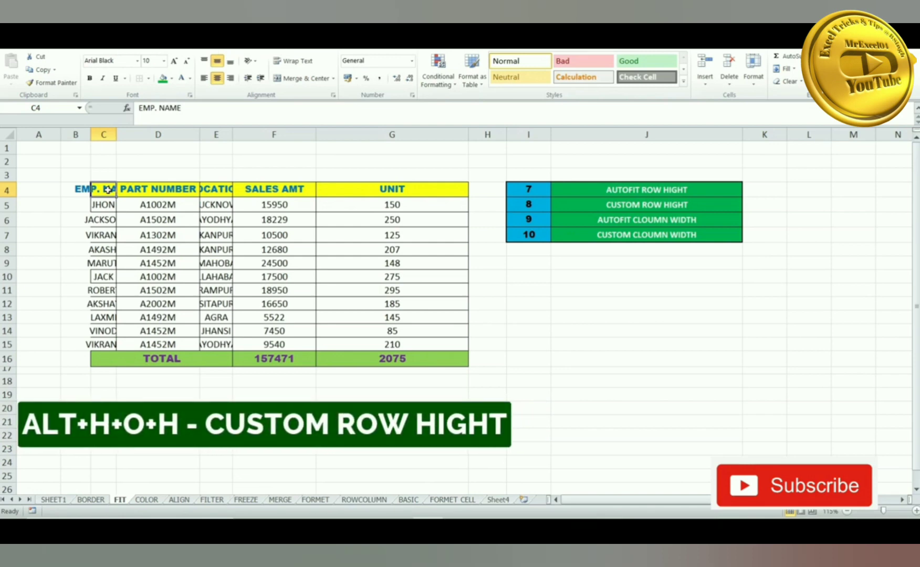
key(alt)
key(o)
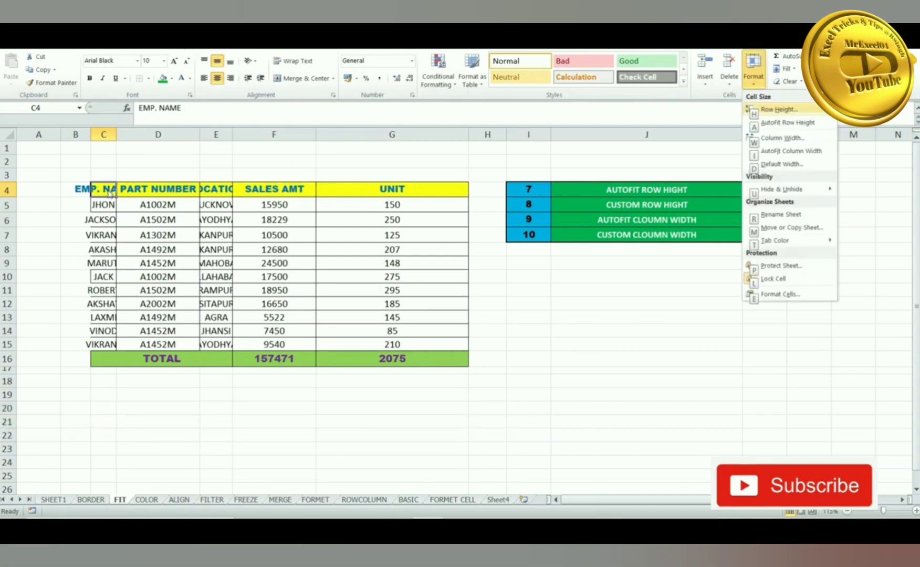
key(h)
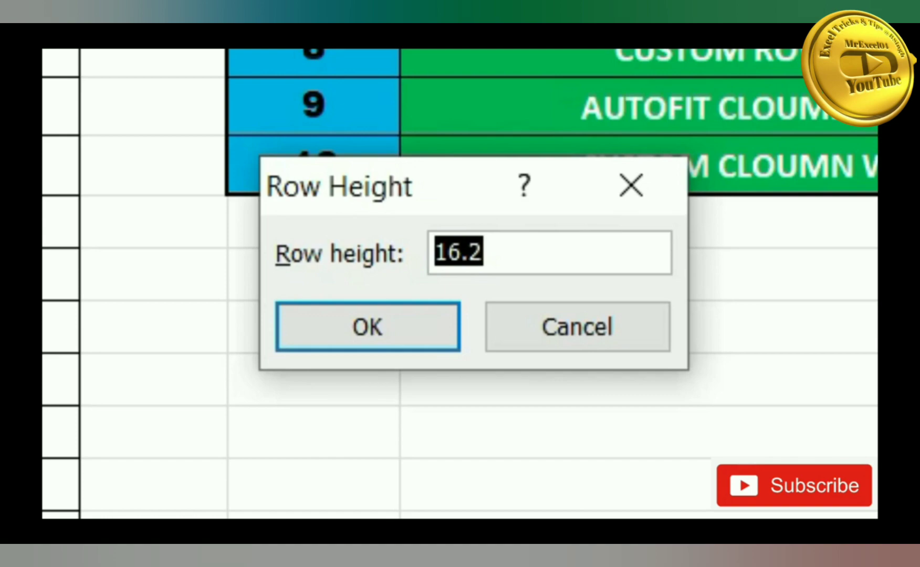
key(BackSpace)
text(18)
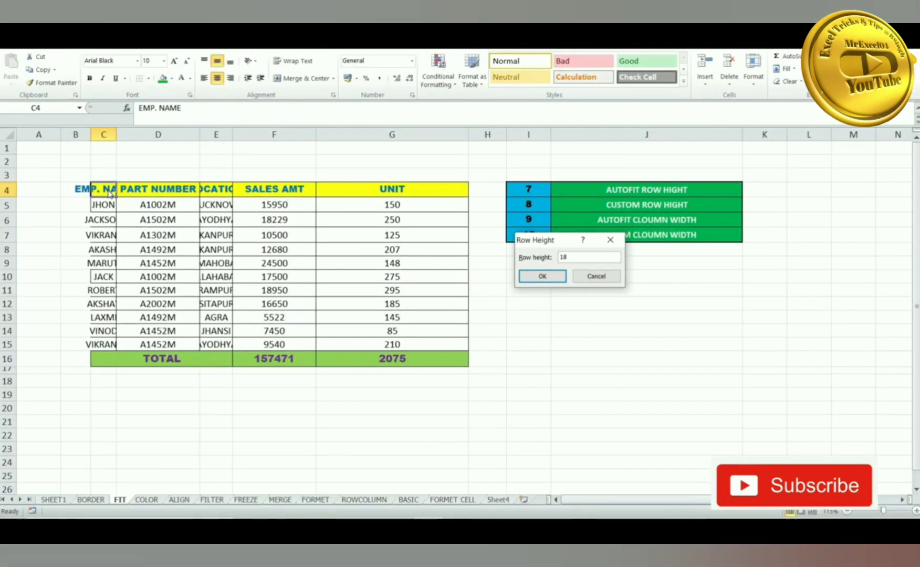
key(Return)
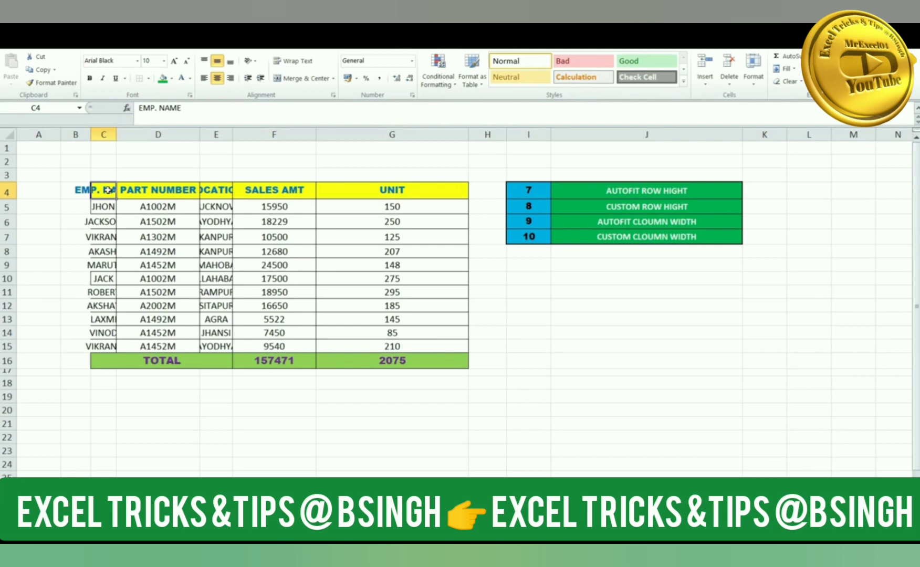
key(ctrl+a)
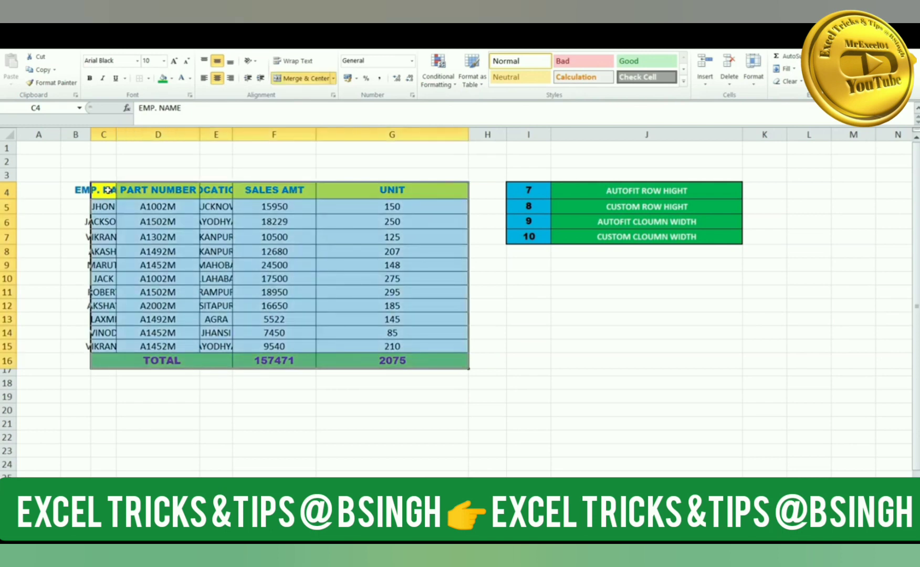
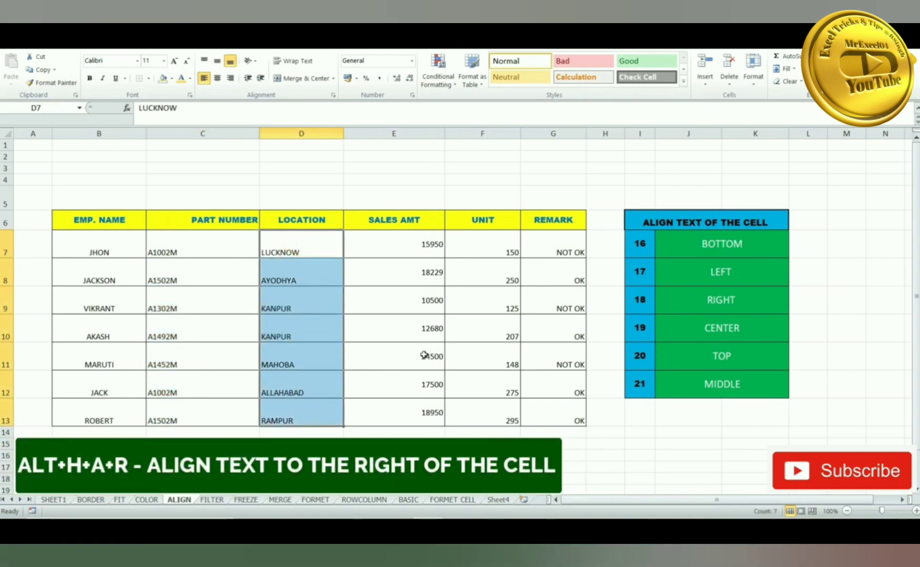
- Right-align the LOCATION entries in D7:D13 using Alt+H, A, R
key(alt+h)
key(a)
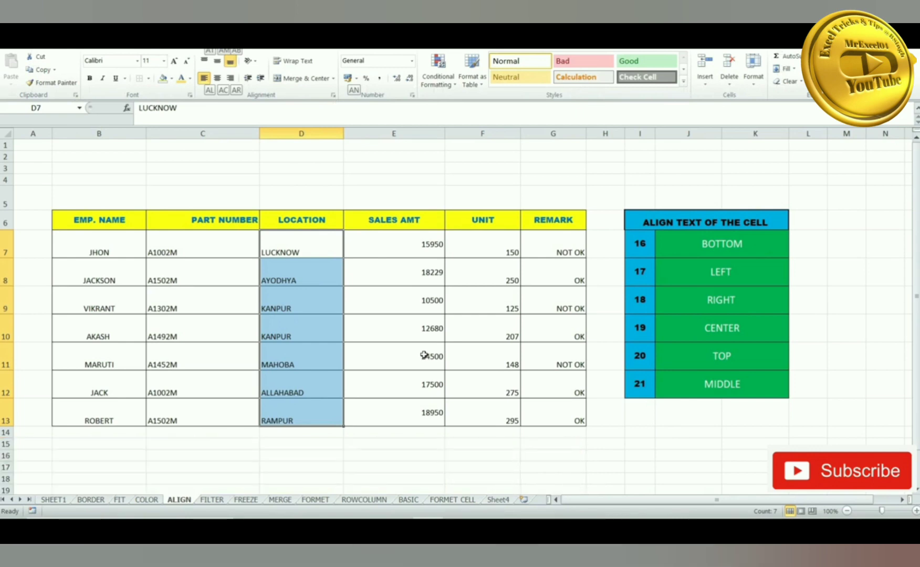
key(r)
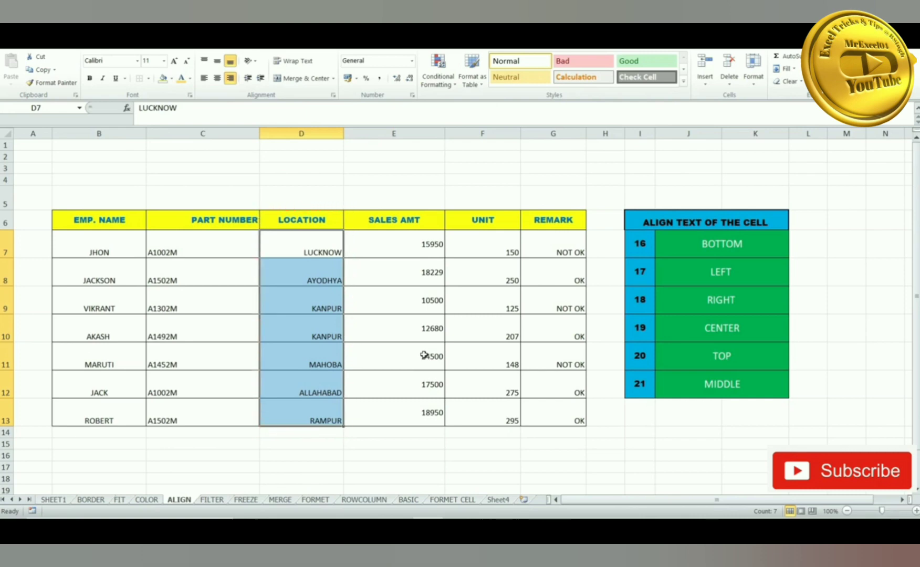
- Center the SALES AMT values in E7:E13 horizontally
drag(408, 249, 430, 408)
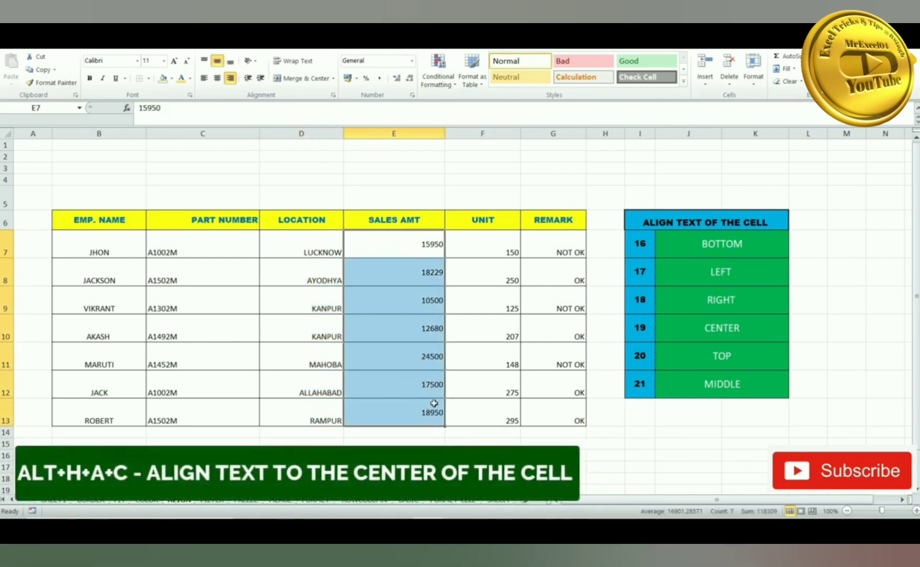
key(alt+h)
key(a)
key(c)
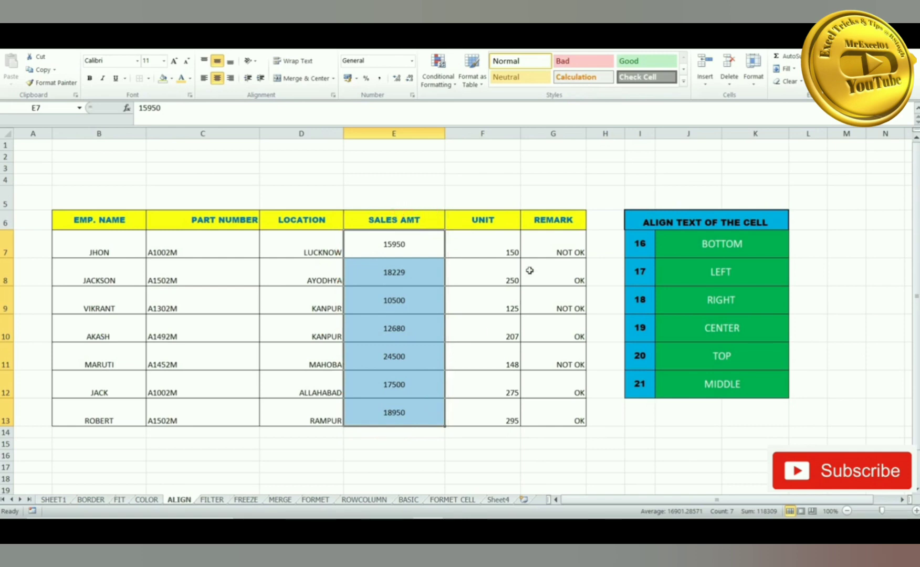
- Top-align the UNIT values in F7:F13
drag(489, 246, 501, 414)
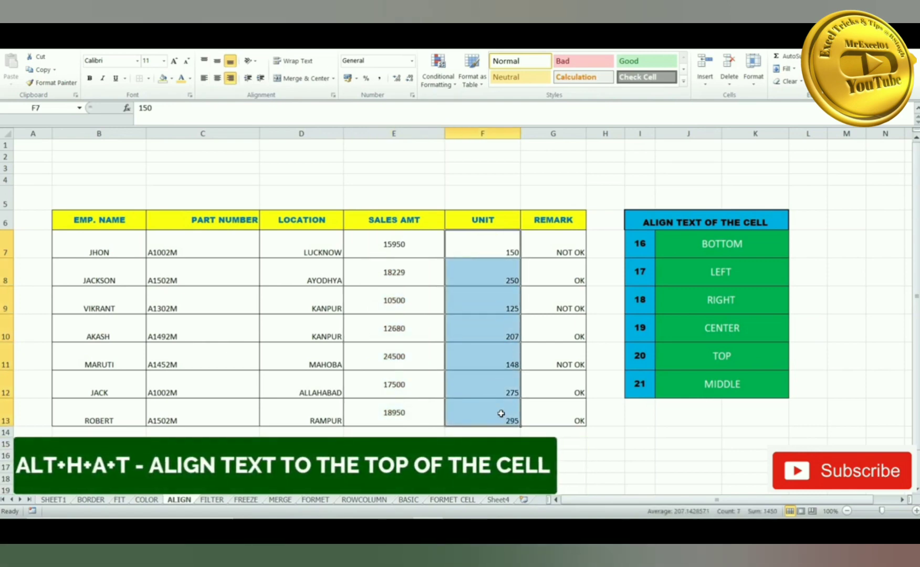
key(alt+h)
key(a)
key(t)
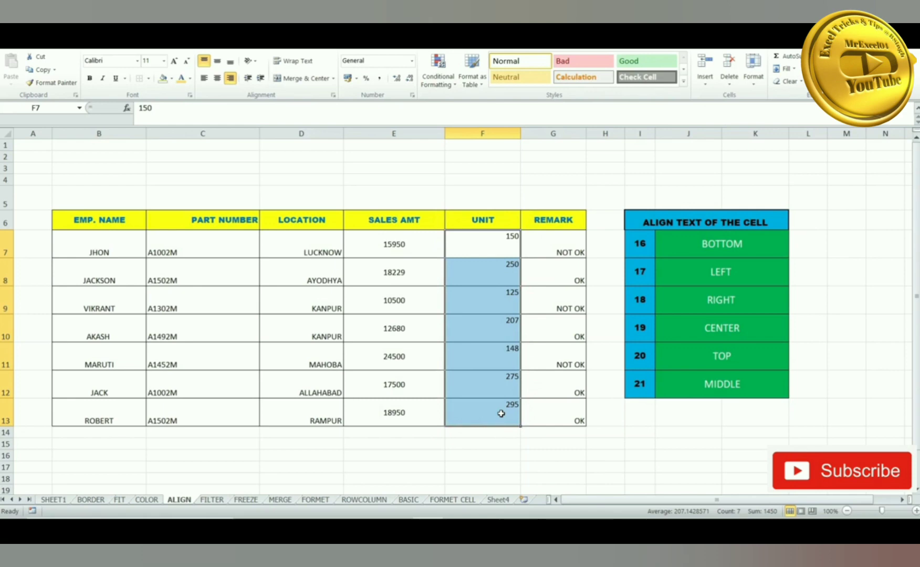
- Middle-align the REMARK entries in G7:G13, then go to the FILTER sheet
drag(553, 241, 557, 416)
click(556, 415)
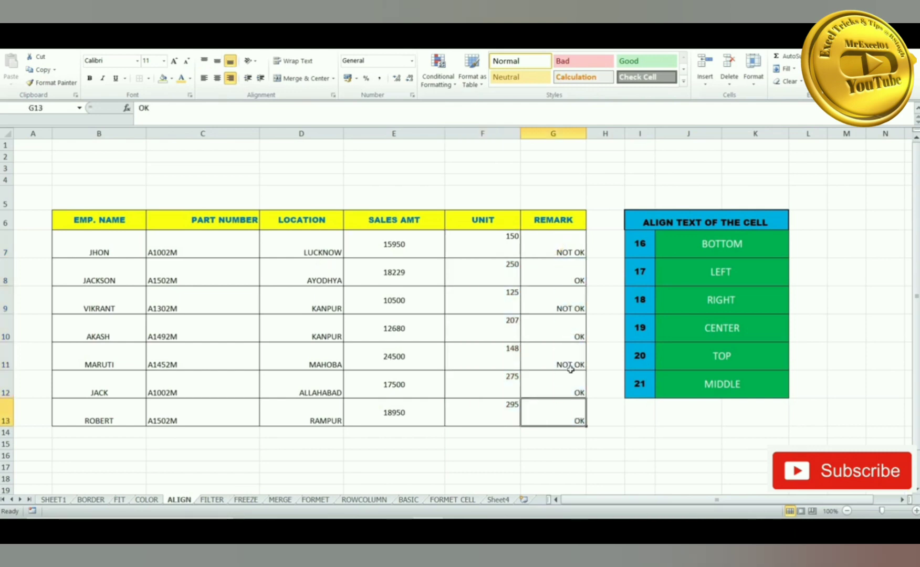
drag(559, 250, 571, 409)
click(571, 410)
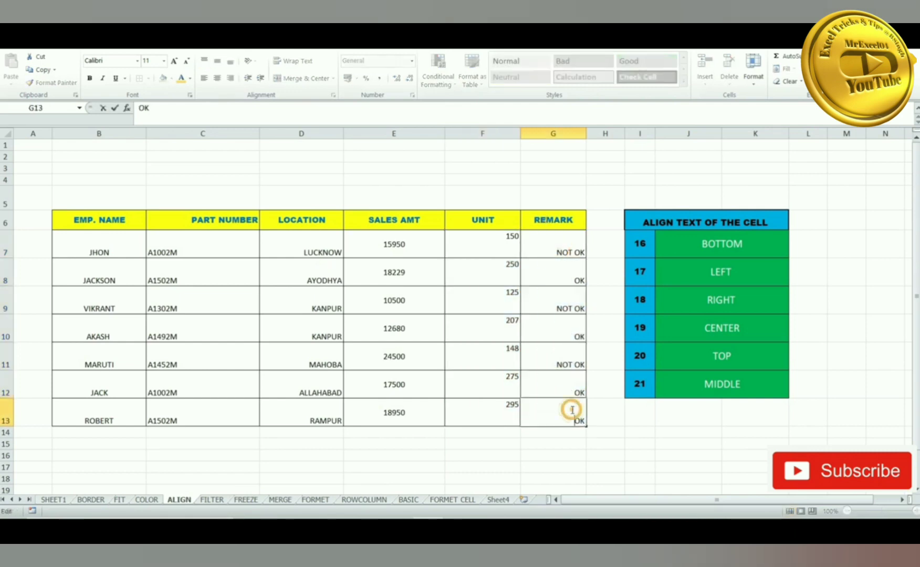
click(554, 239)
drag(554, 239, 582, 413)
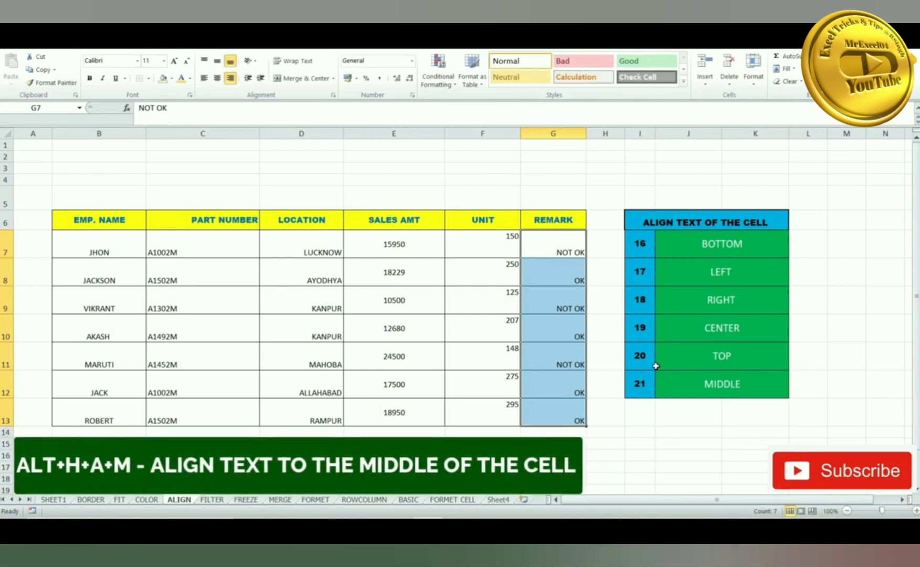
key(alt+h)
key(a)
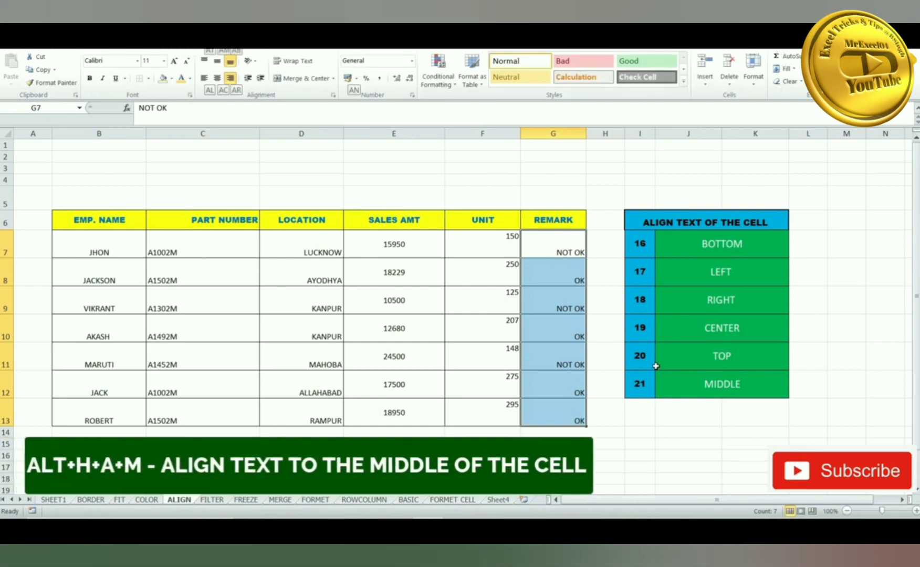
key(m)
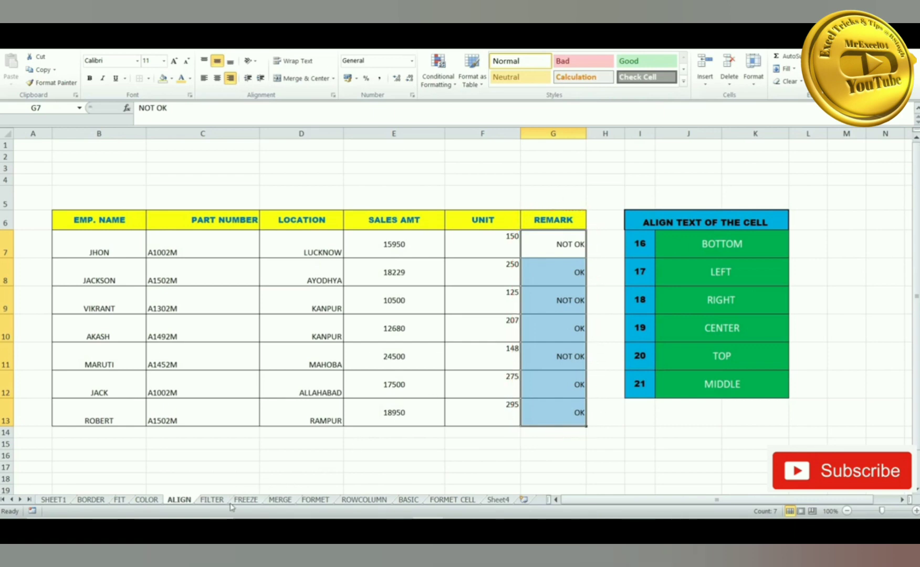
click(211, 499)
- Add filter dropdowns to the table headers with Ctrl+Shift+L and check the EMP. NAME filter
drag(170, 241, 454, 387)
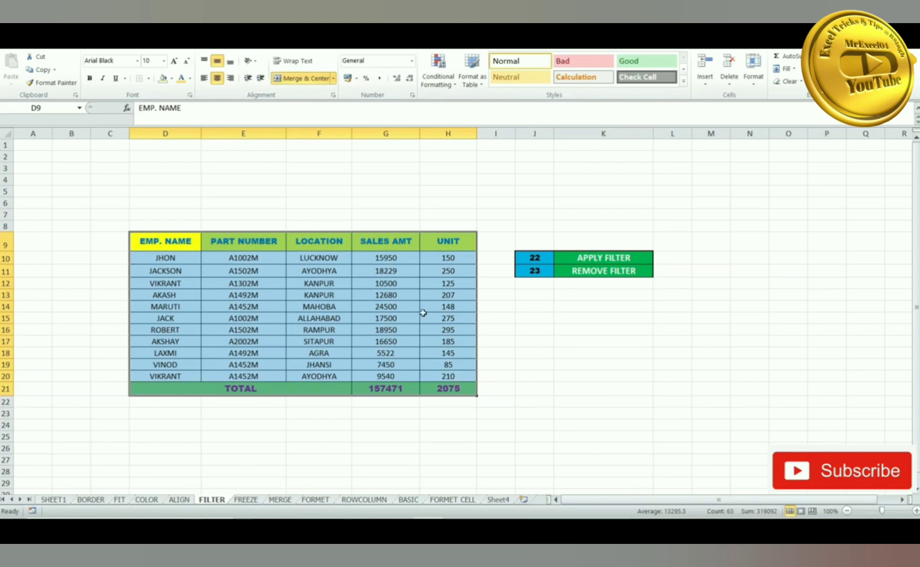
drag(179, 238, 435, 239)
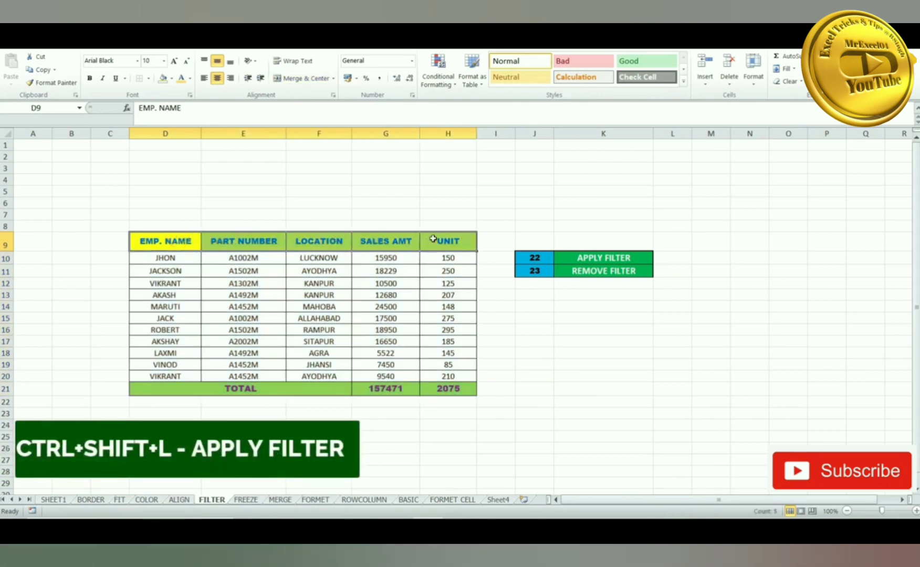
key(ctrl+shift+l)
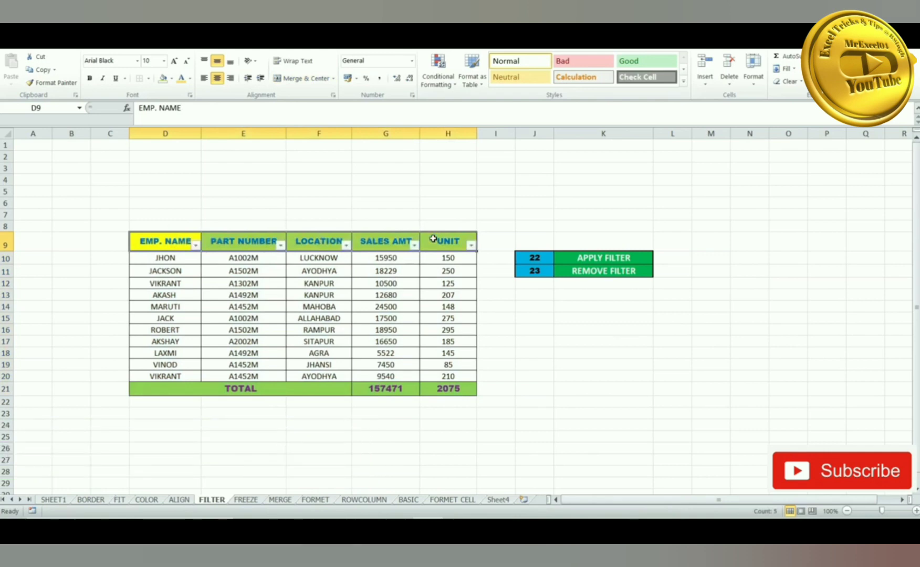
click(249, 200)
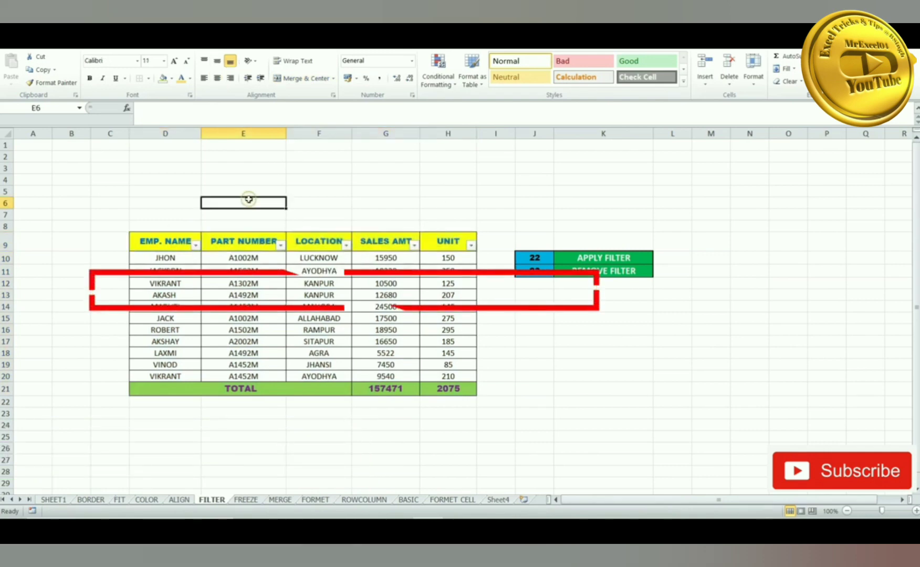
click(195, 245)
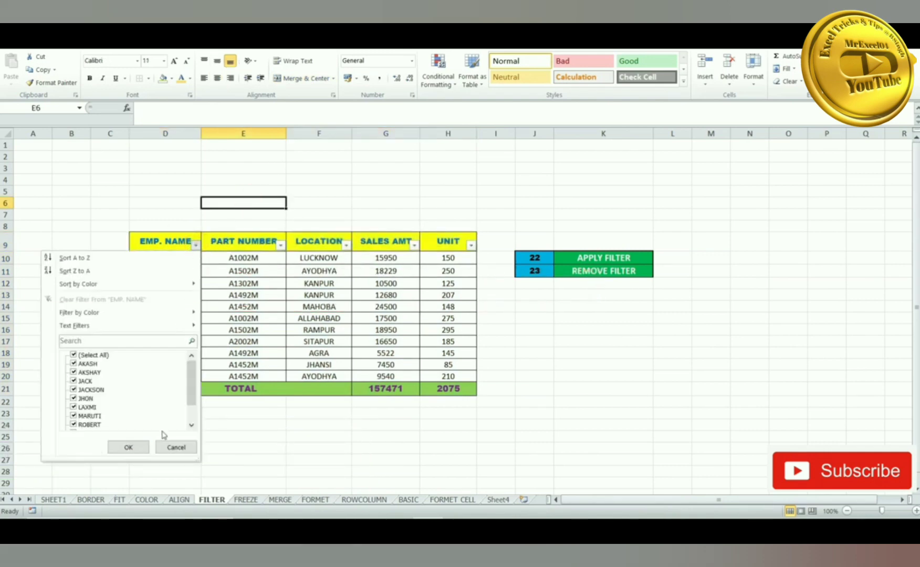
click(176, 447)
- Remove the filters from header row D9:H9 and go to the FREEZE sheet
click(167, 239)
drag(204, 239, 458, 238)
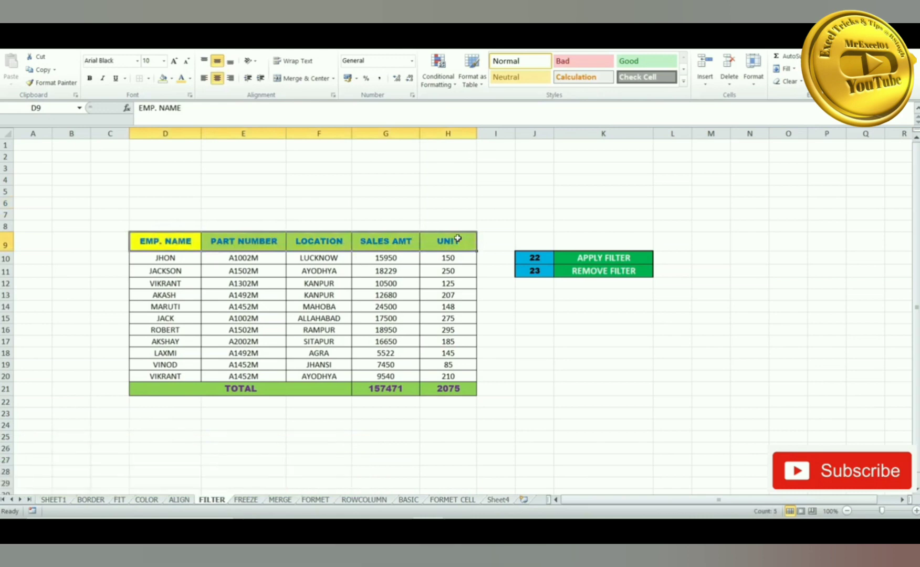
key(ctrl+shift+l)
click(485, 195)
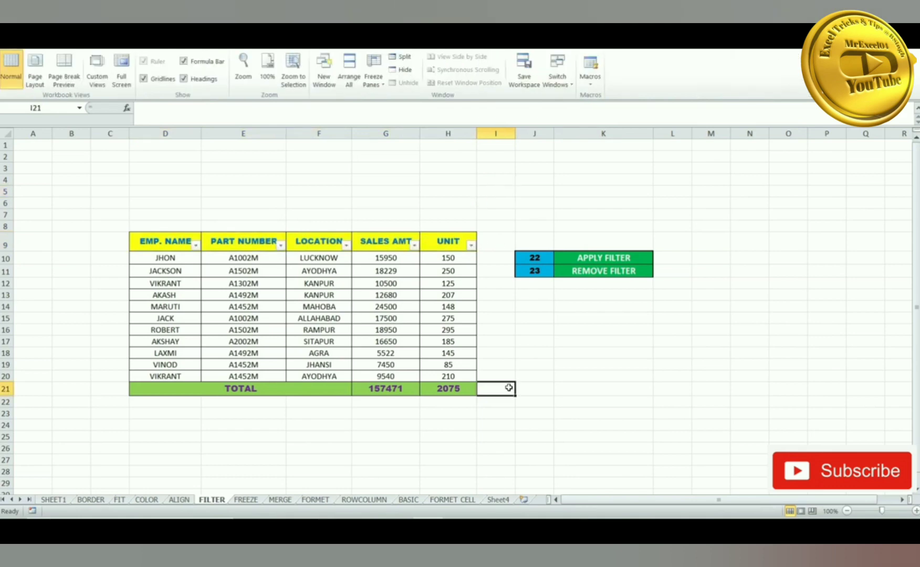
click(250, 502)
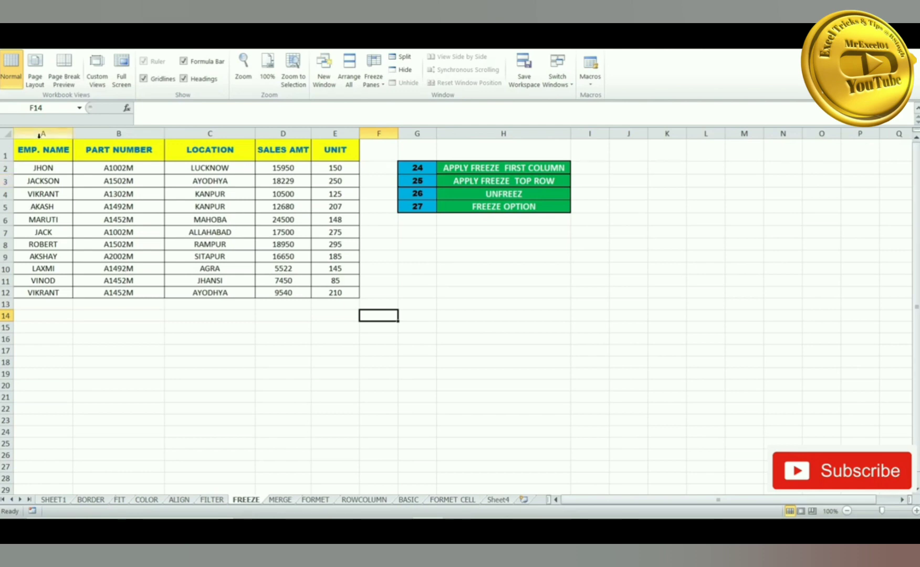
- Freeze the first column of the FREEZE sheet with Alt+W, F, C
click(39, 151)
drag(39, 150, 338, 292)
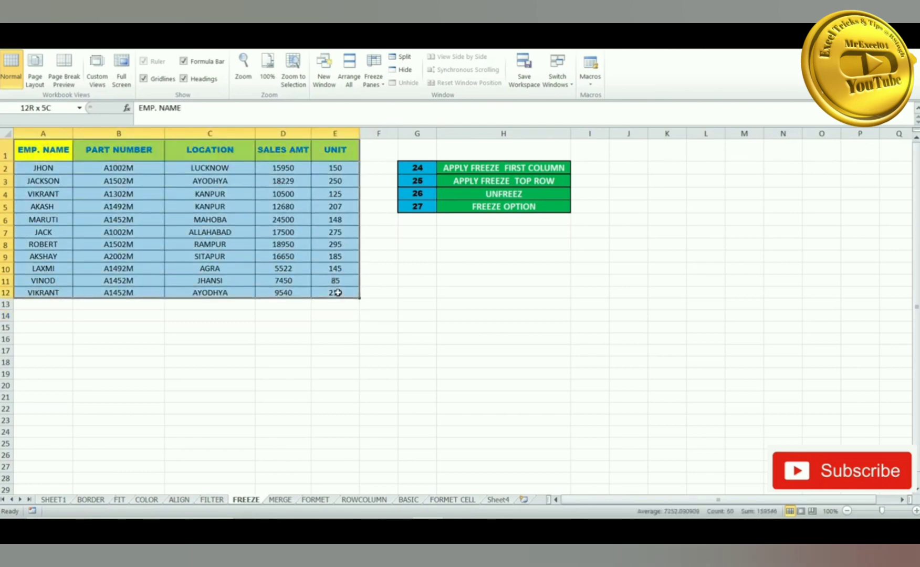
click(284, 327)
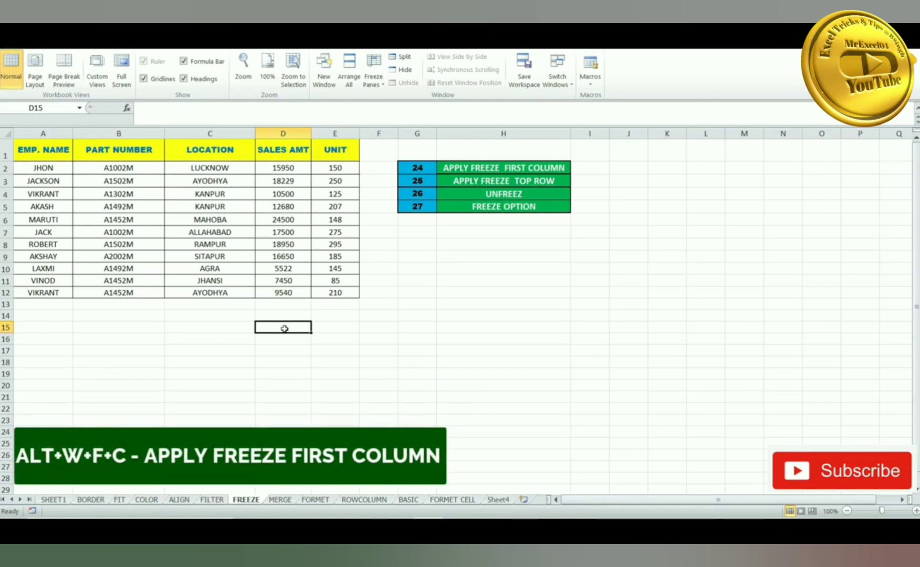
key(alt+w)
key(f)
key(c)
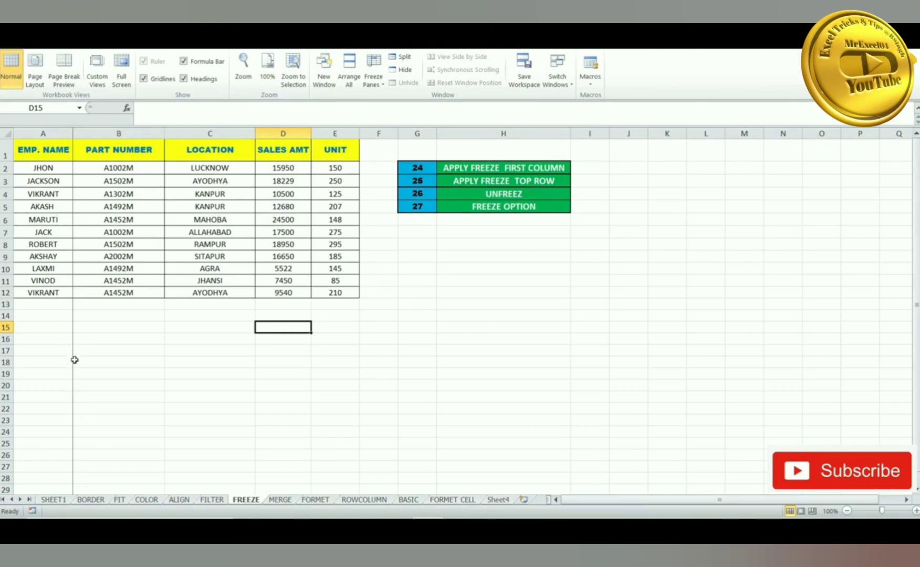
mouse_move(568, 504)
mouse_down()
mouse_move(601, 505)
mouse_move(577, 505)
mouse_up()
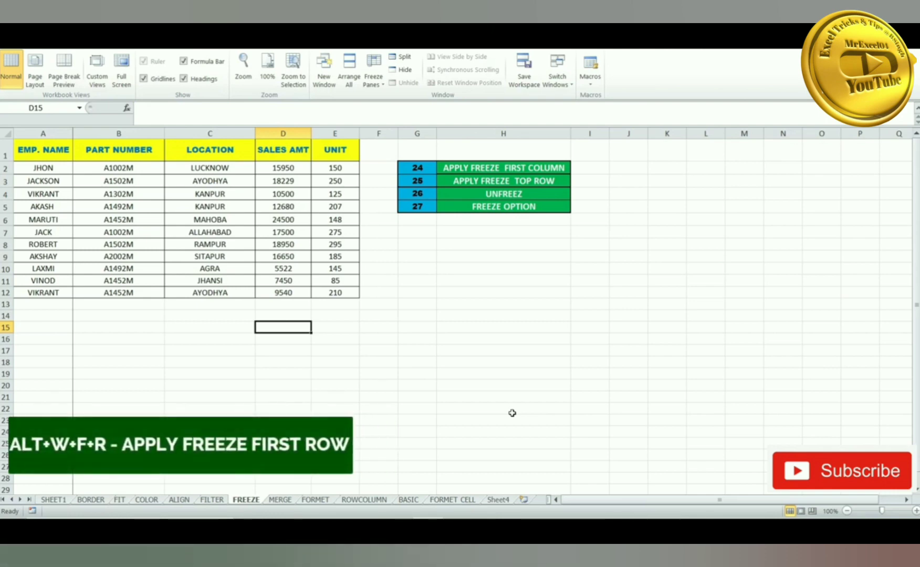
- Freeze the top row instead and scroll to confirm the header stays visible
key(alt)
key(w)
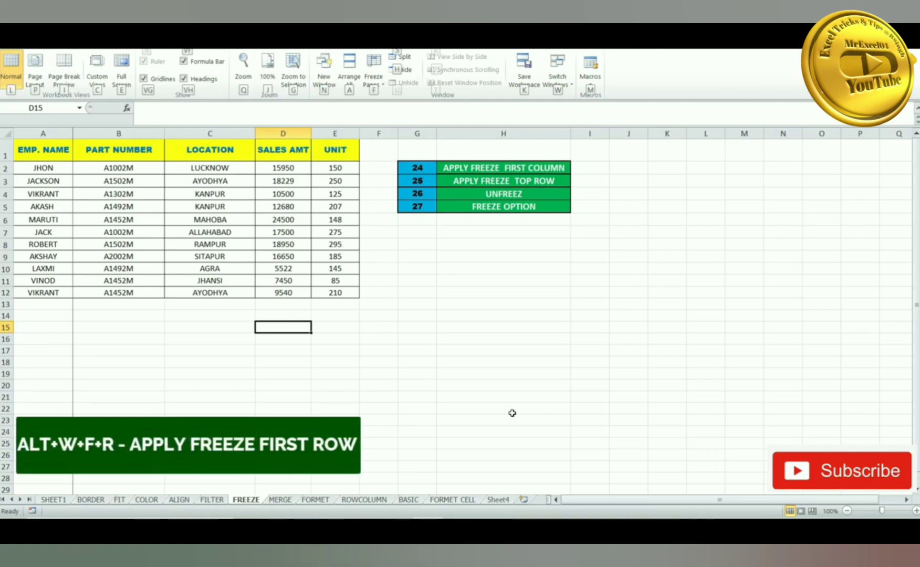
key(f)
key(r)
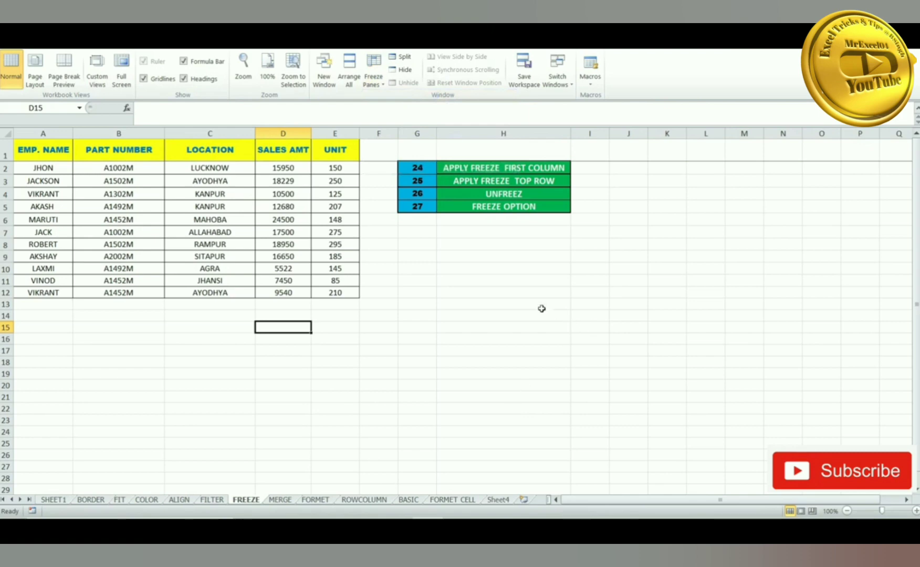
scroll(527, 305, down, 7)
scroll(527, 305, up, 7)
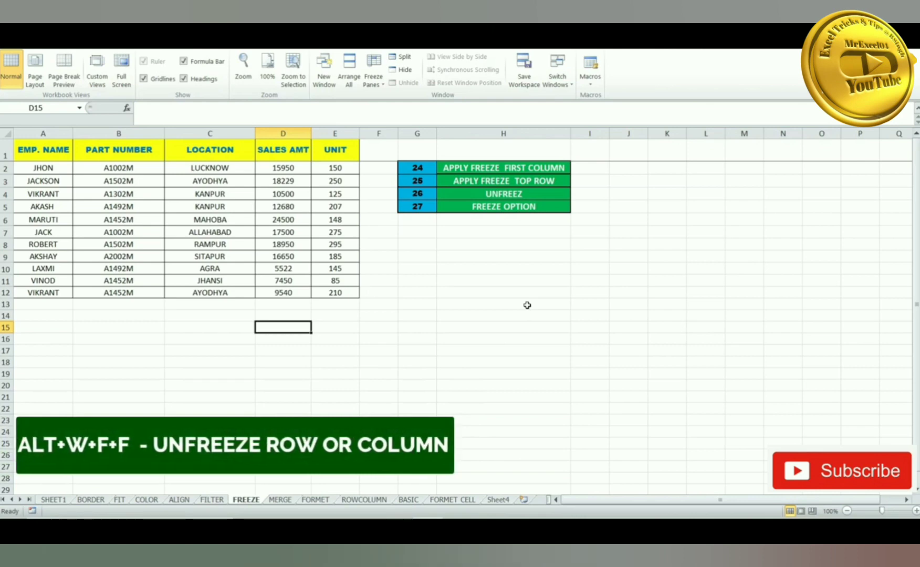
- Unfreeze all panes and scroll in each direction to confirm nothing stays fixed
key(alt+w)
key(f)
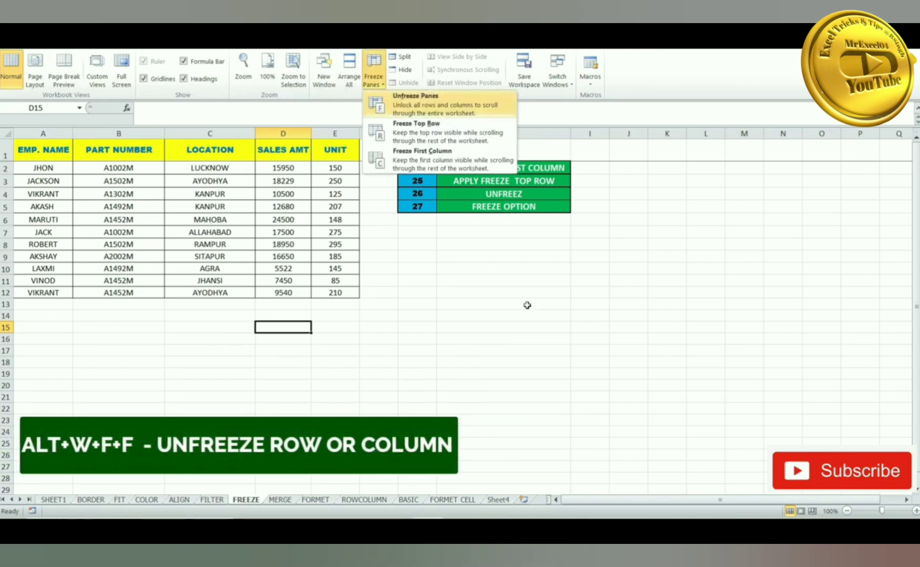
key(f)
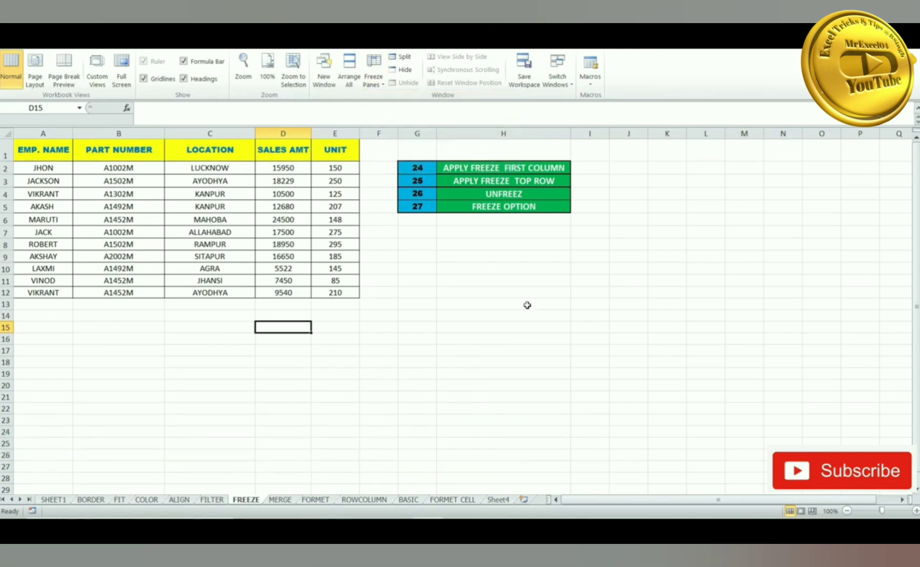
scroll(589, 264, down, 4)
scroll(564, 435, up, 4)
scroll(656, 503, right, 1)
scroll(742, 514, left, 1)
- Show the Freeze Panes options again and dismiss them without choosing one
key(alt+w)
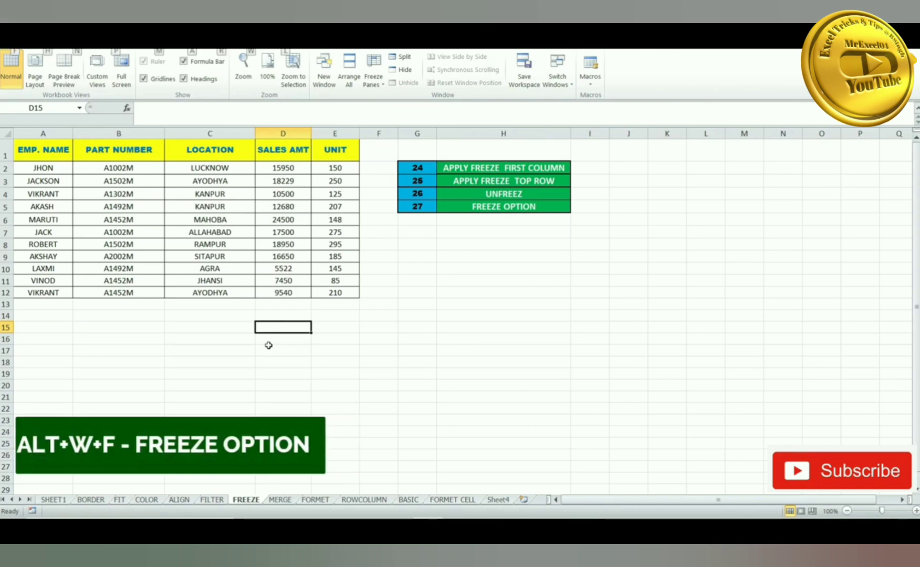
key(f)
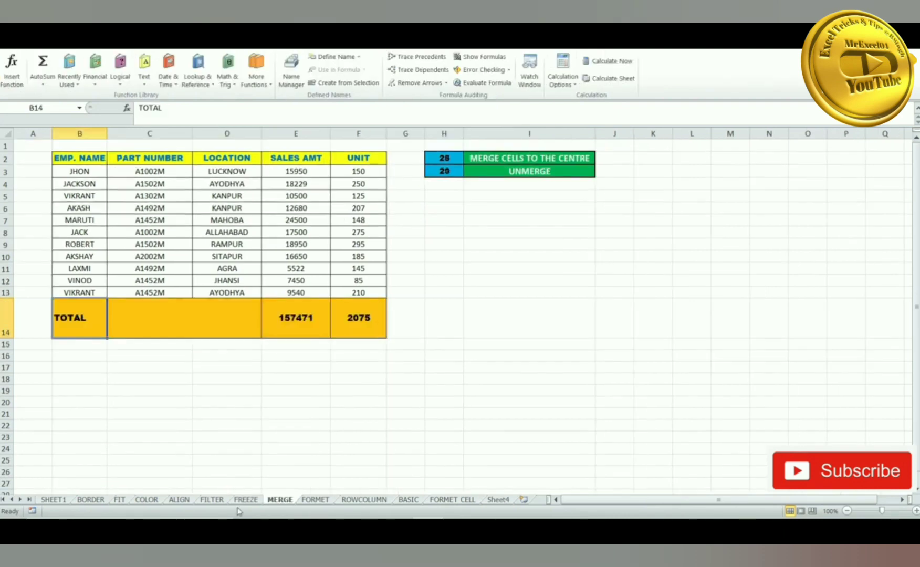
click(243, 501)
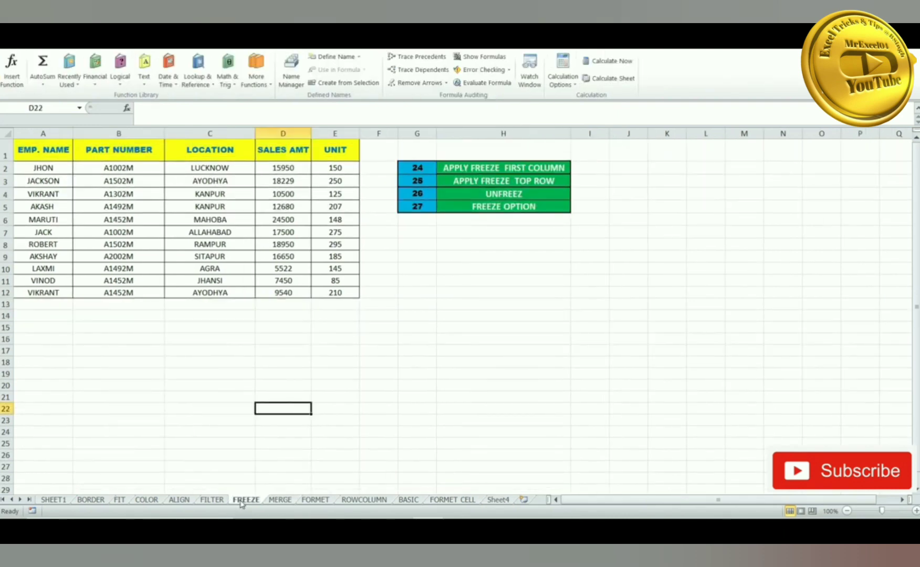
- On the MERGE sheet, select B14:D14 and unmerge the previously merged C14:D14
click(281, 500)
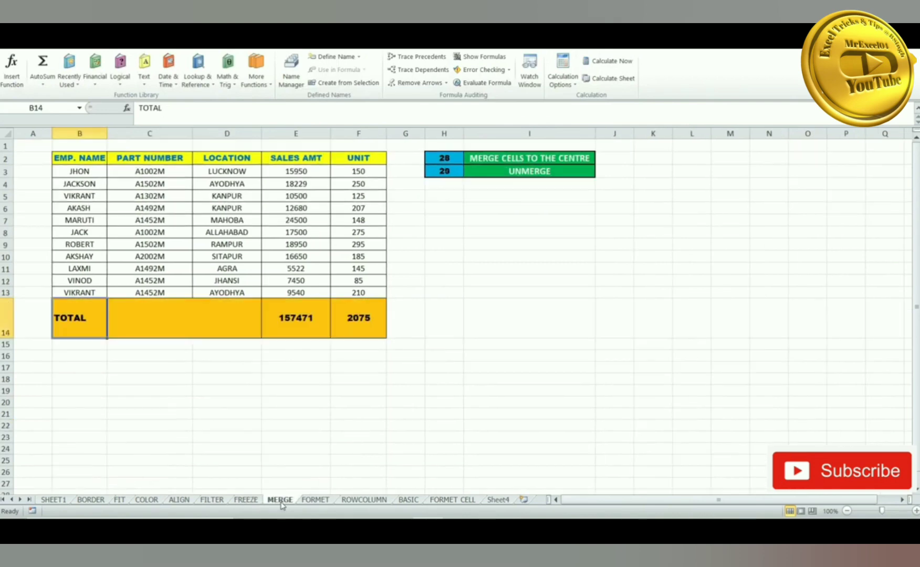
click(446, 161)
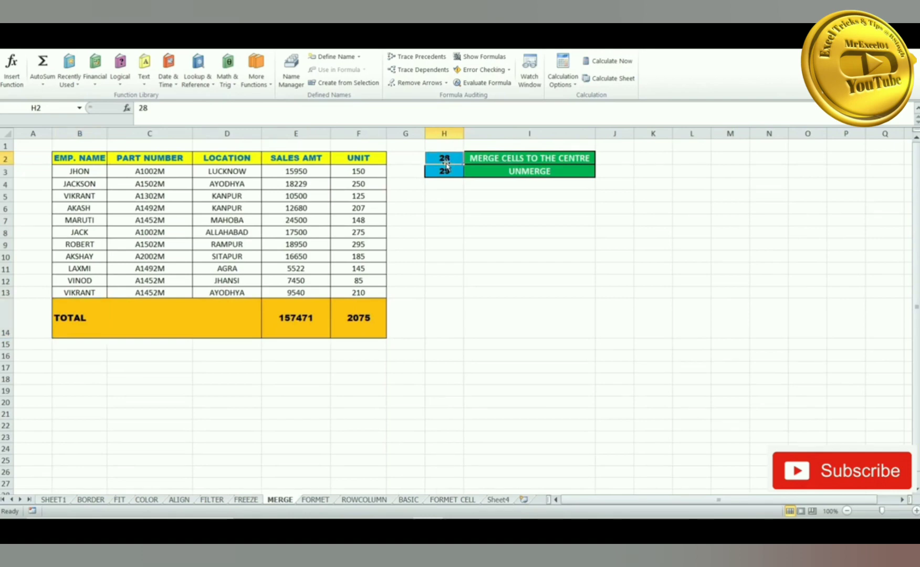
click(147, 332)
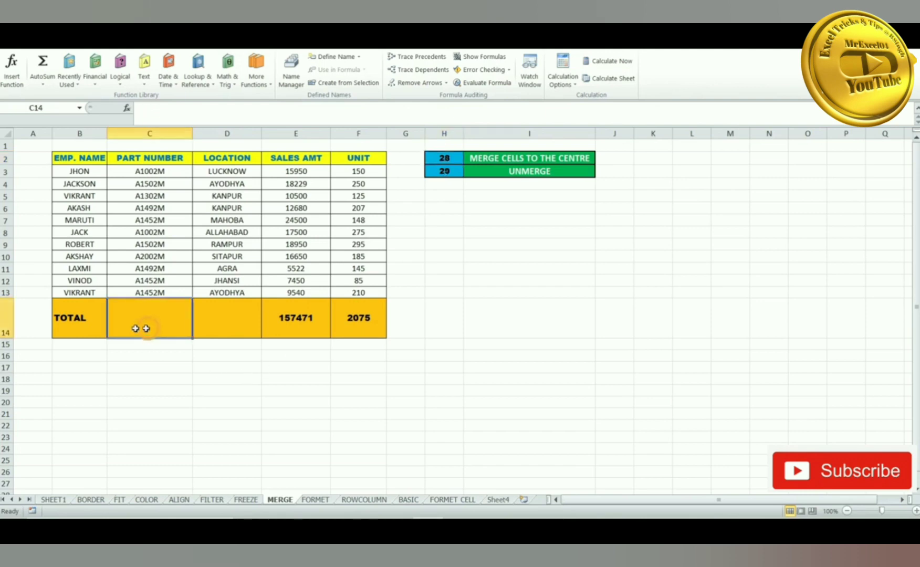
click(94, 317)
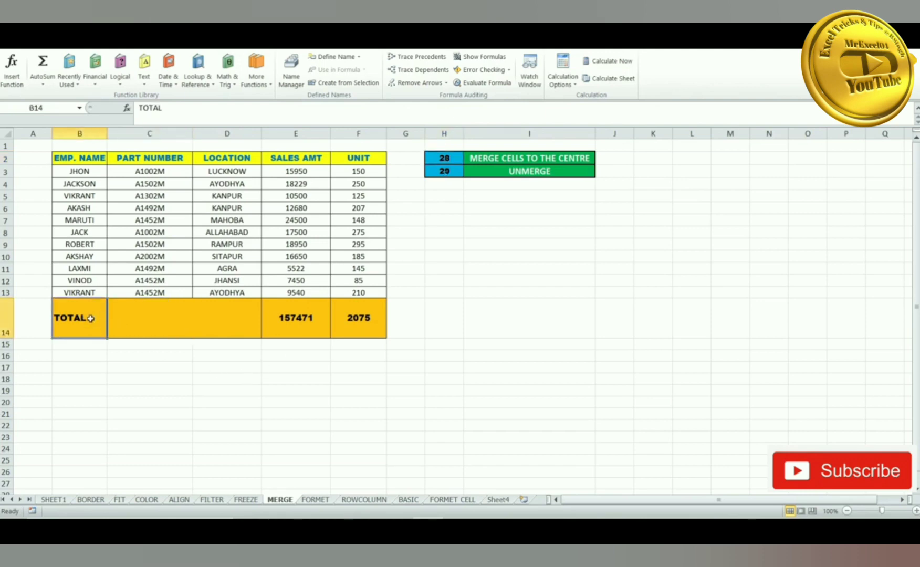
click(133, 316)
click(234, 318)
click(92, 308)
drag(92, 308, 220, 314)
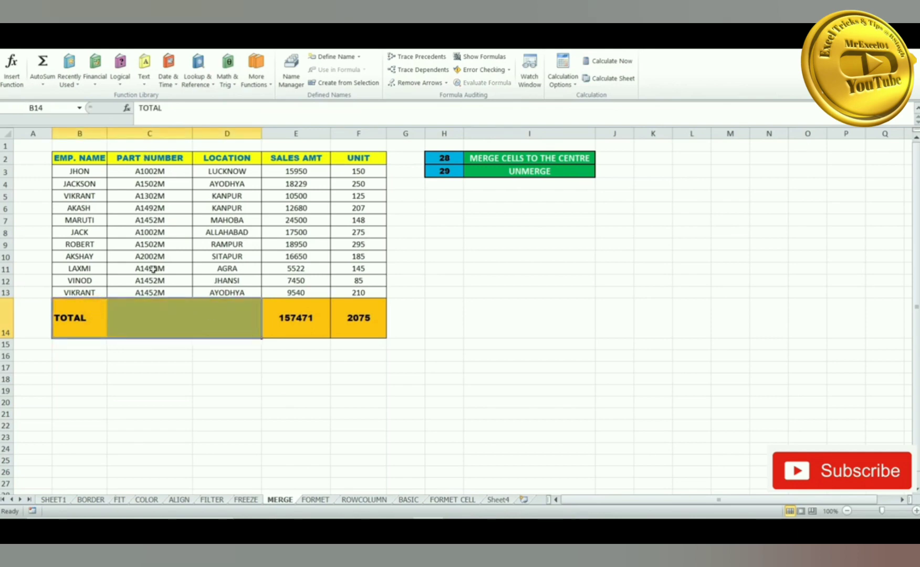
key(alt+h)
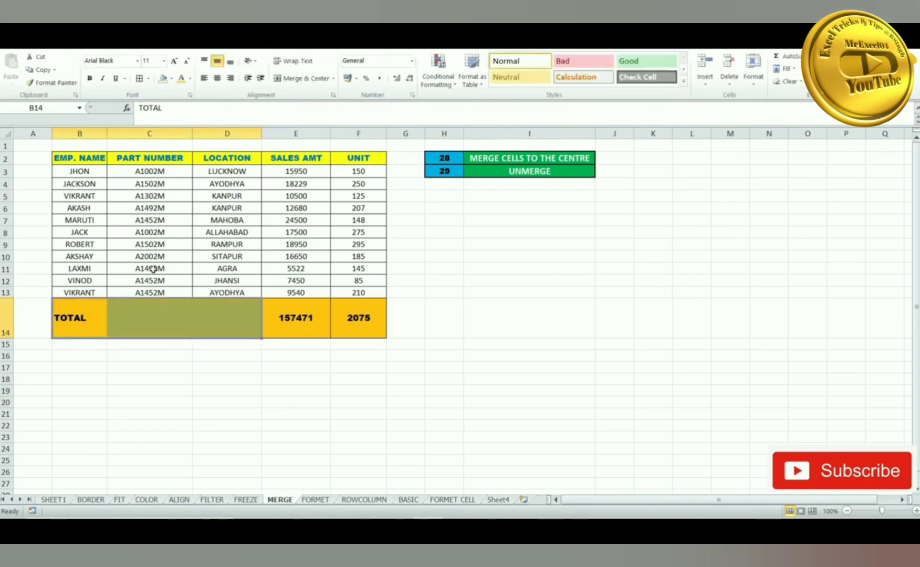
key(m)
key(u)
- Merge & Center B14:D14 so TOTAL is centred across the three cells
click(153, 310)
click(228, 313)
click(136, 322)
click(99, 317)
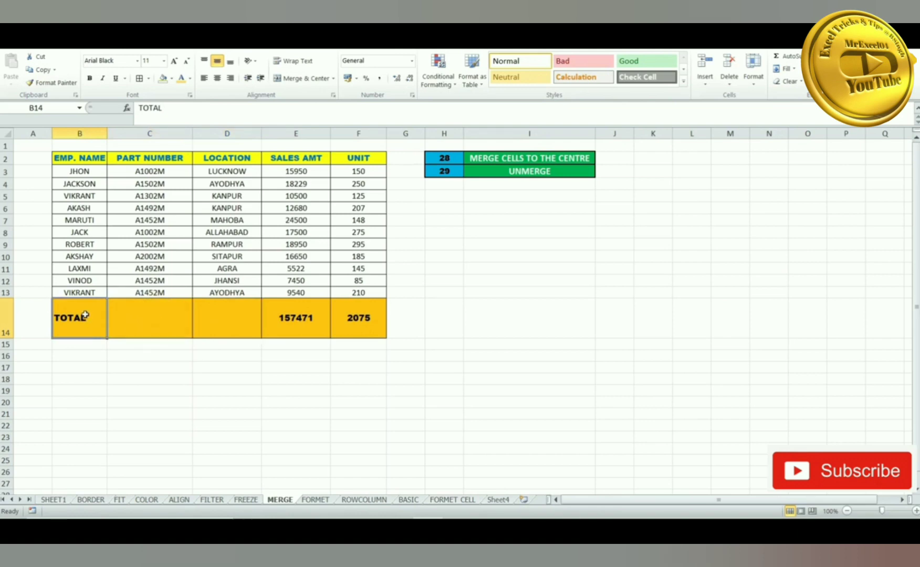
drag(87, 317, 220, 315)
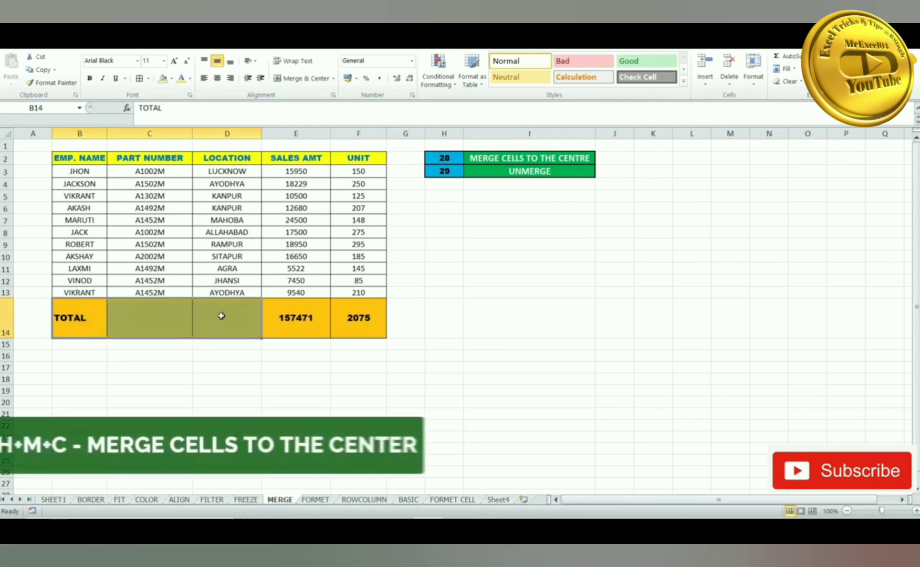
key(alt)
key(h)
key(m)
key(c)
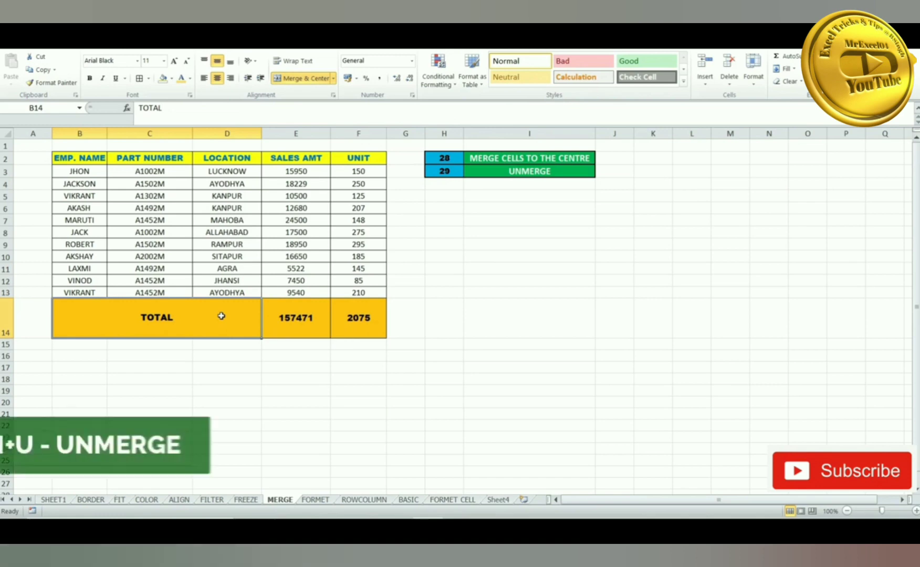
- Unmerge B14:D14 and check that B14, C14 and D14 are separate cells
key(alt)
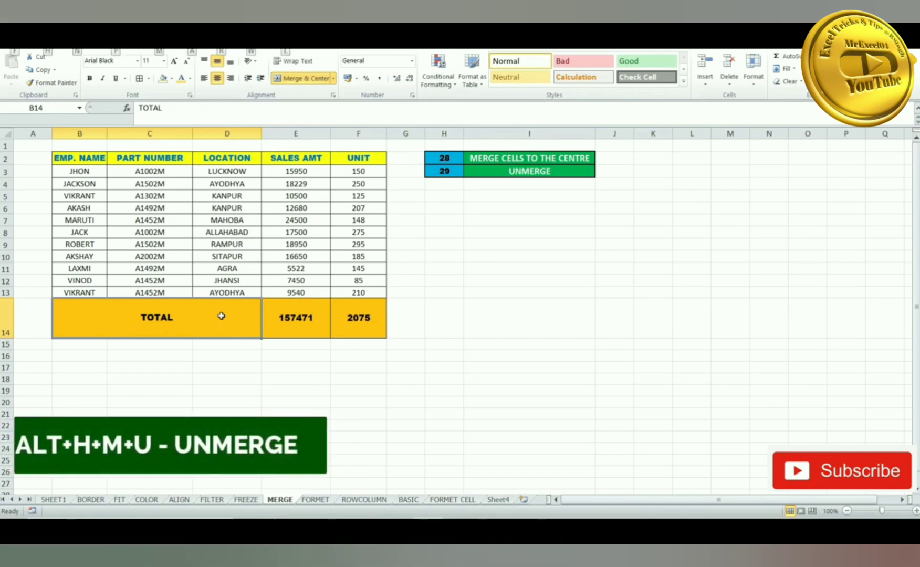
key(h)
key(m)
key(u)
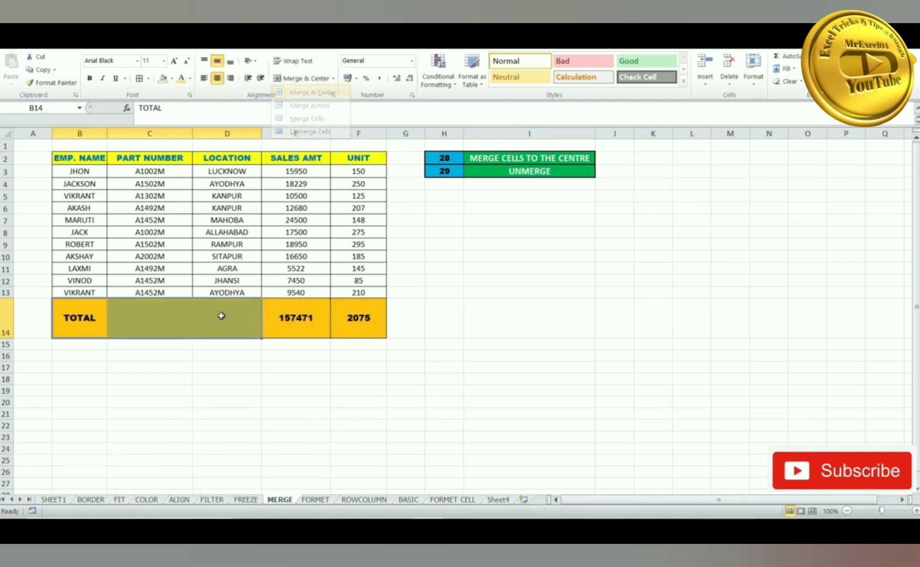
click(198, 331)
click(133, 319)
click(82, 309)
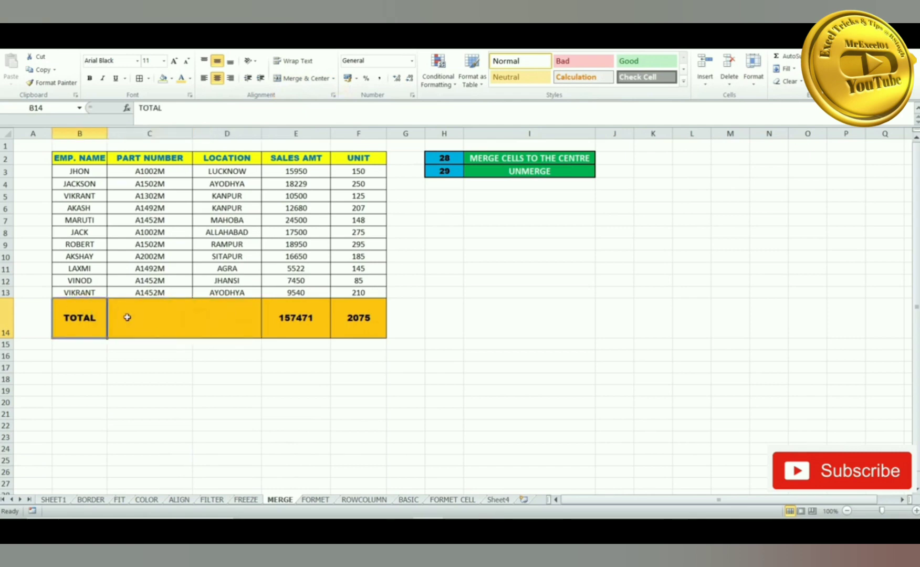